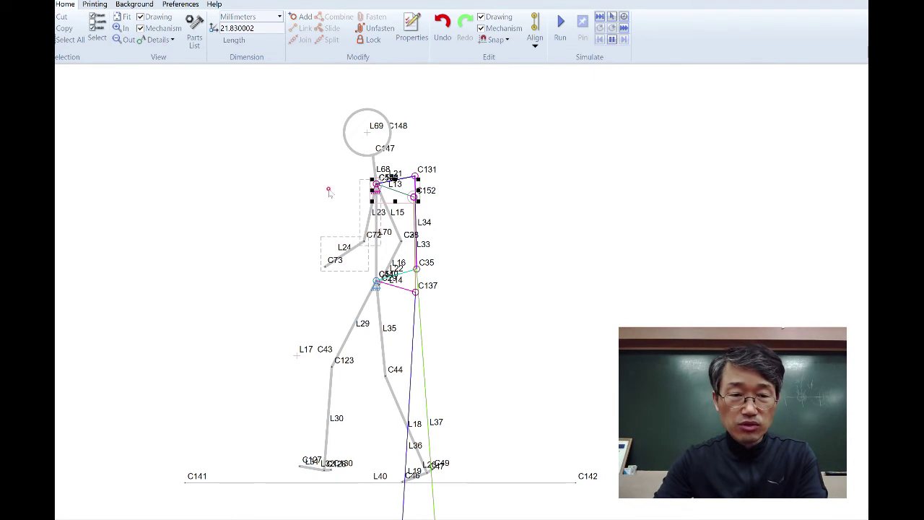
# Draw a circle in the empty space left of the walking mechanism as the new figure's head.
pyautogui.moveTo(300, 184)
pyautogui.mouseDown()
pyautogui.moveTo(409, 175)
pyautogui.moveTo(258, 188)
pyautogui.moveTo(447, 181)
pyautogui.mouseUp()
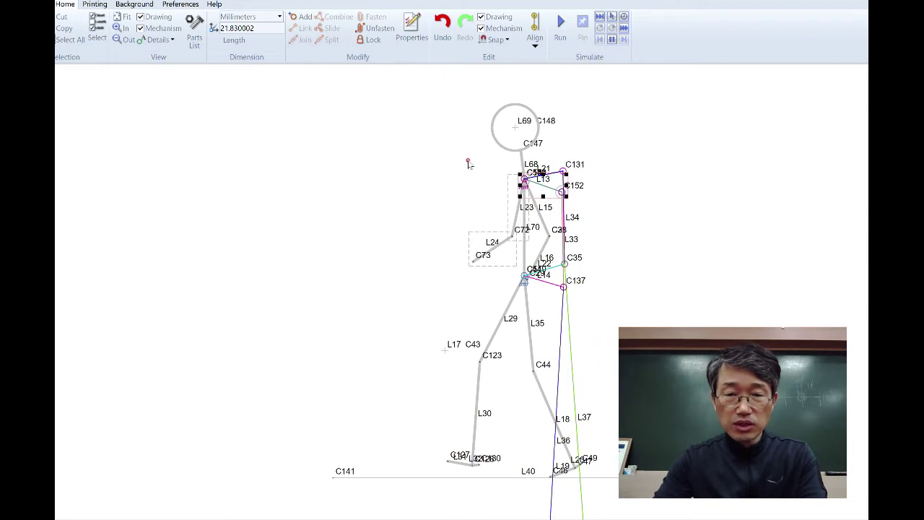
pyautogui.click(359, 156)
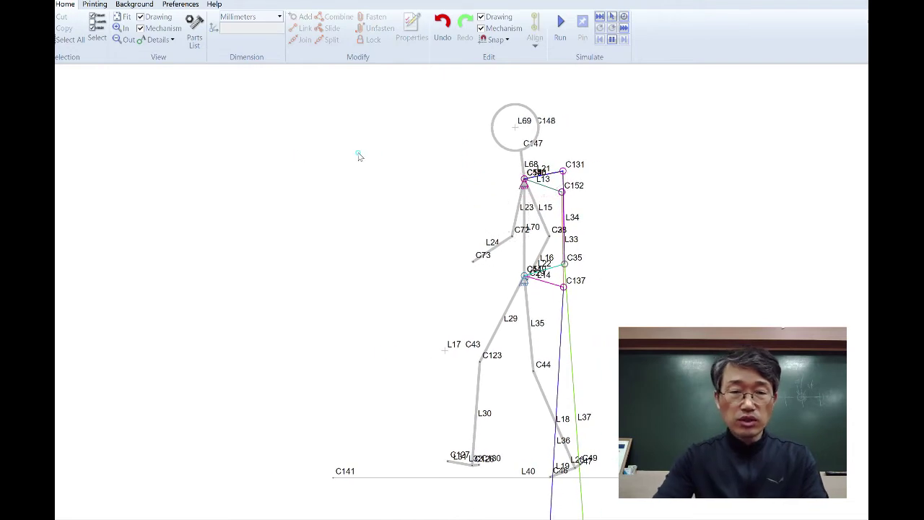
pyautogui.rightClick(283, 148)
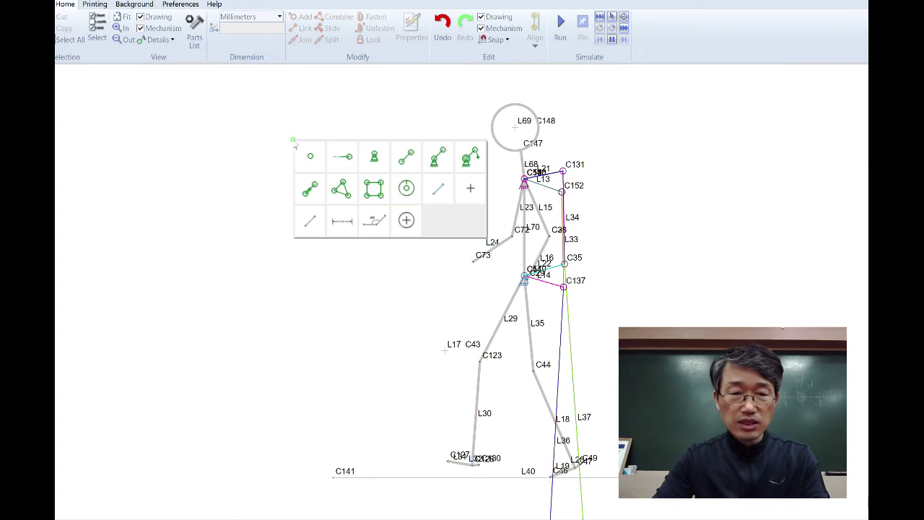
pyautogui.click(408, 220)
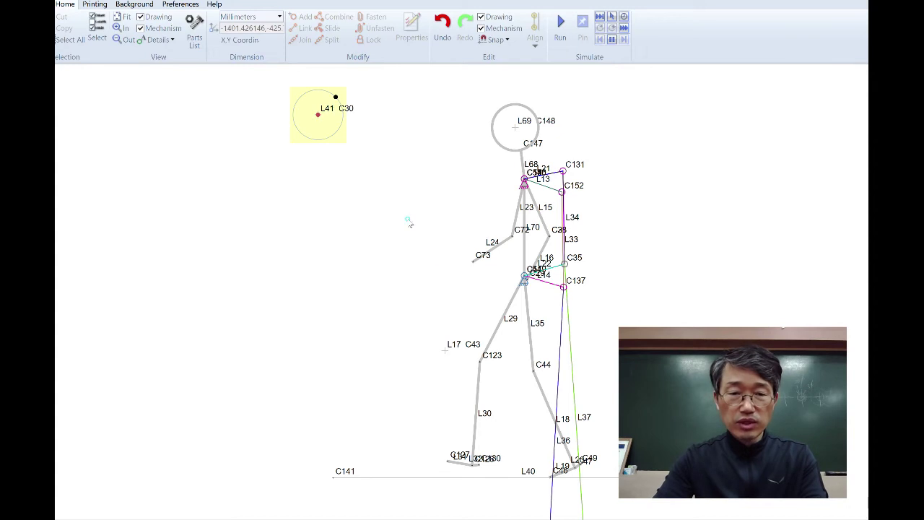
# Add three short separate lines below the new circle and shift the uppermost one slightly.
pyautogui.rightClick(317, 189)
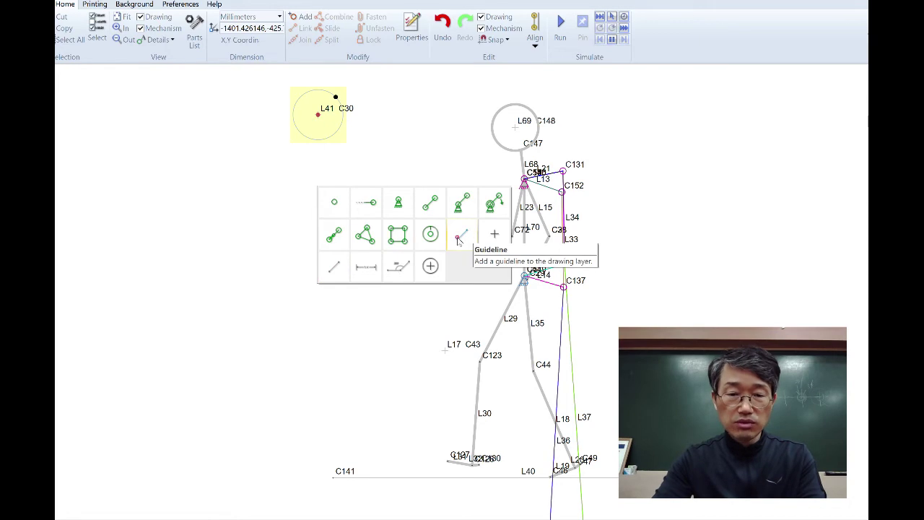
pyautogui.click(332, 267)
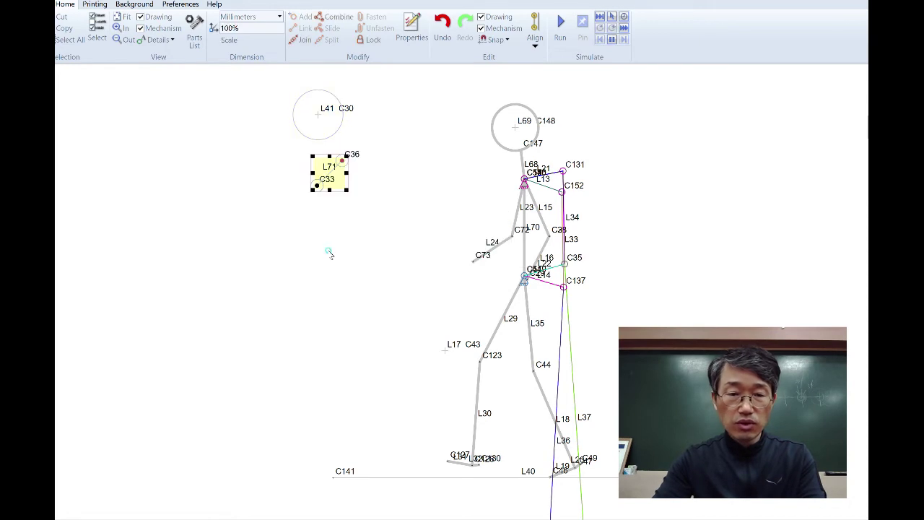
pyautogui.rightClick(315, 245)
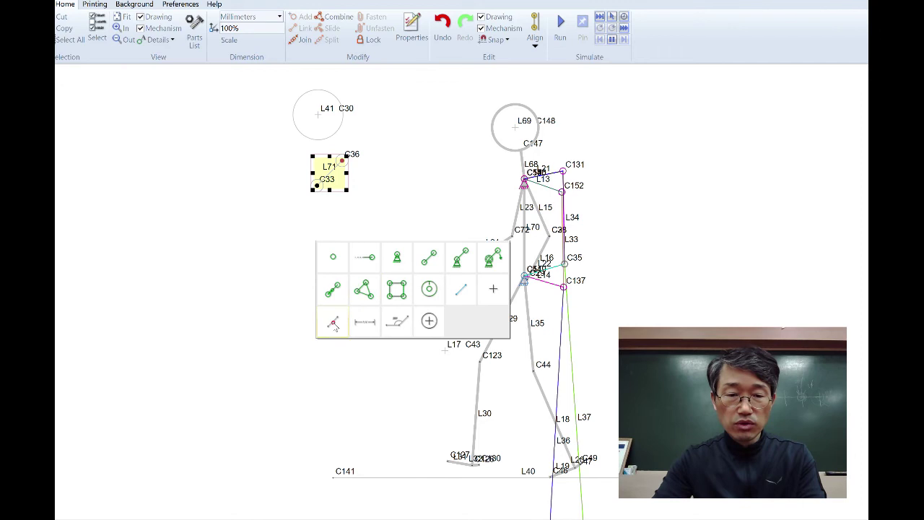
pyautogui.click(321, 324)
pyautogui.rightClick(288, 309)
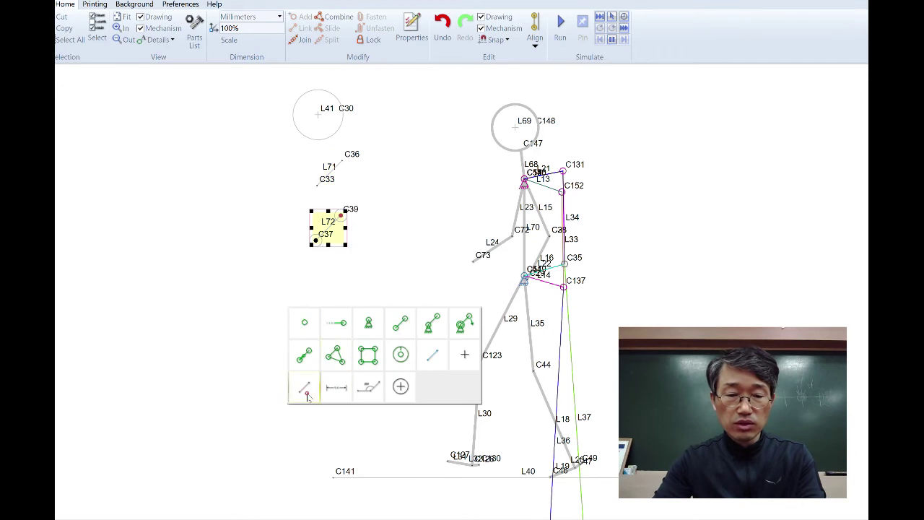
pyautogui.click(306, 394)
pyautogui.click(229, 353)
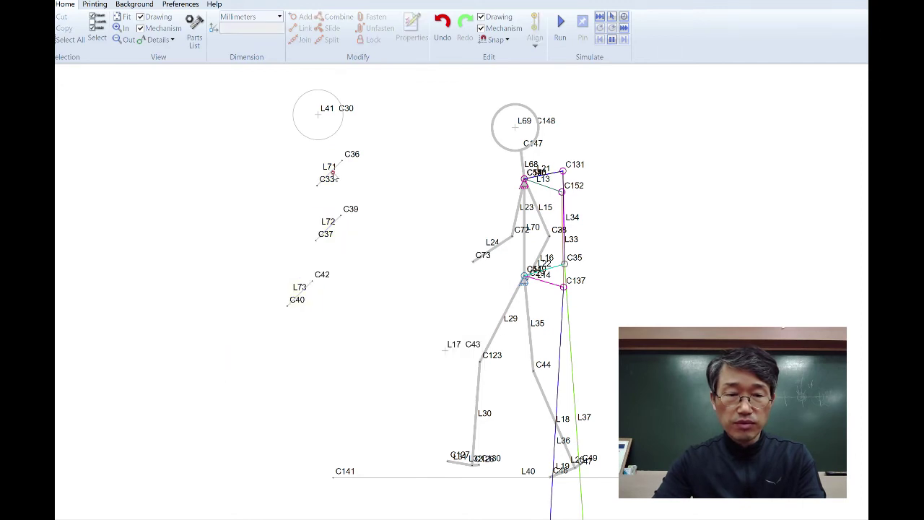
pyautogui.click(333, 174)
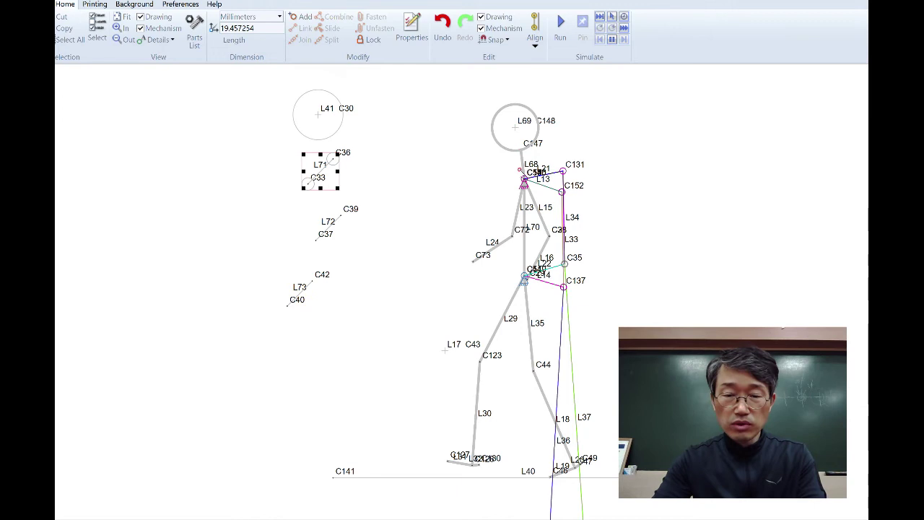
# Set the new head circle's line size to 4.
pyautogui.click(332, 135)
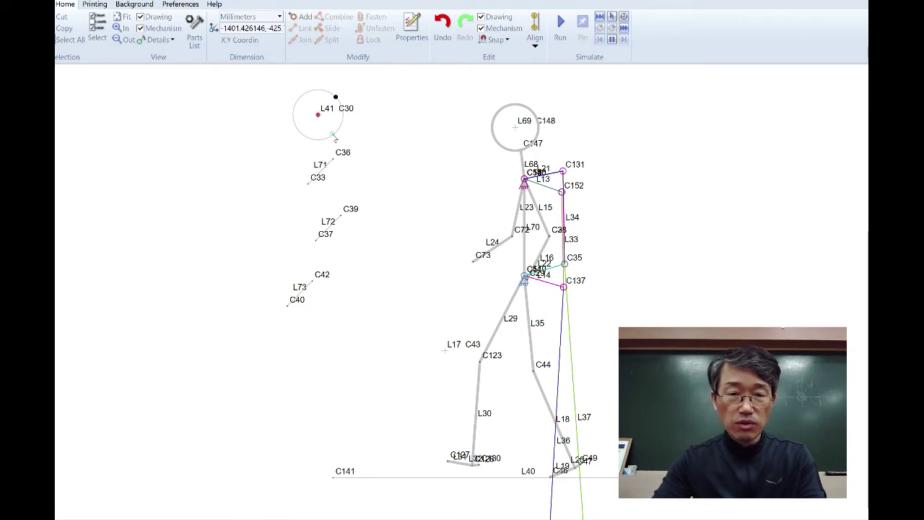
pyautogui.doubleClick(334, 137)
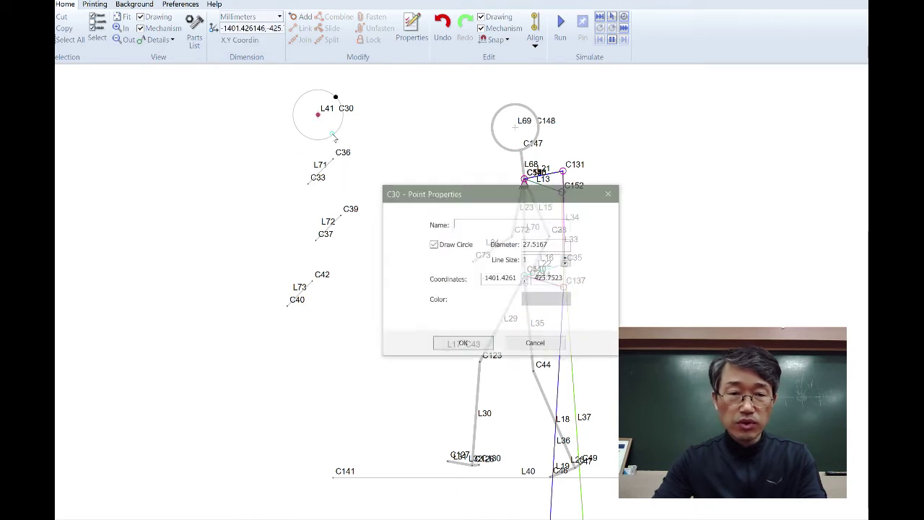
pyautogui.click(567, 258)
pyautogui.click(567, 258)
pyautogui.click(567, 258)
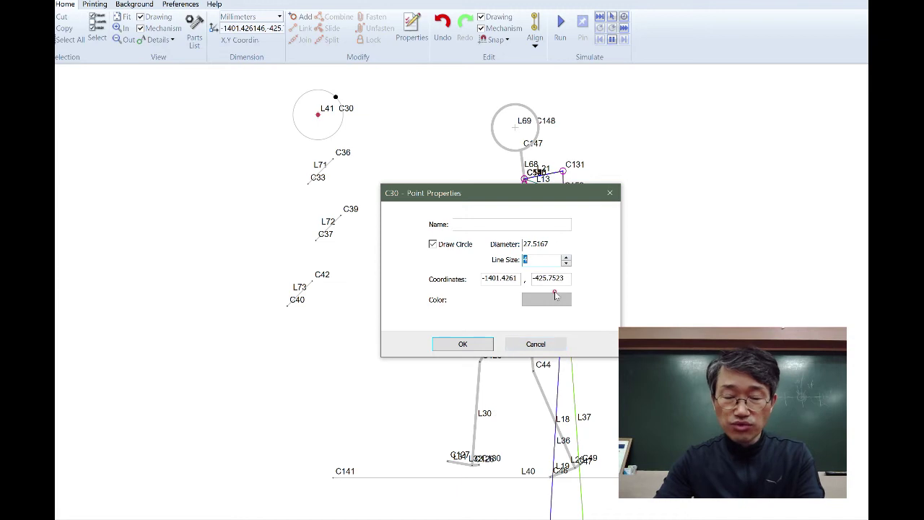
pyautogui.click(464, 344)
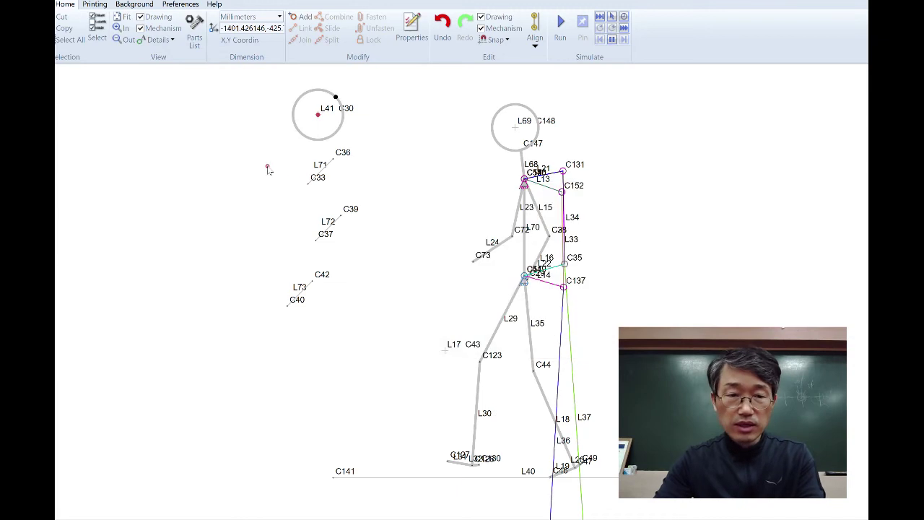
# Increase the line size of the three short lines together to match the head circle's thick outline.
pyautogui.moveTo(226, 143); pyautogui.dragTo(374, 374)
pyautogui.doubleClick(334, 231)
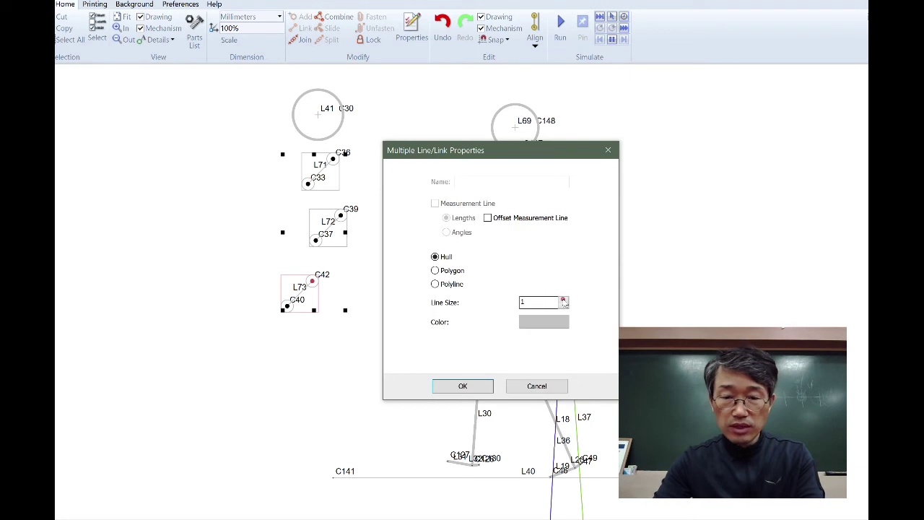
pyautogui.click(563, 299)
pyautogui.click(472, 385)
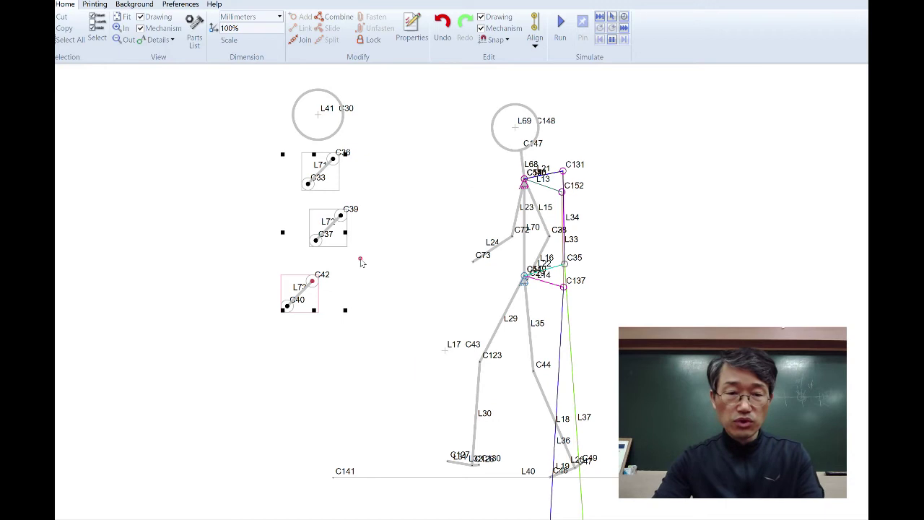
pyautogui.click(350, 230)
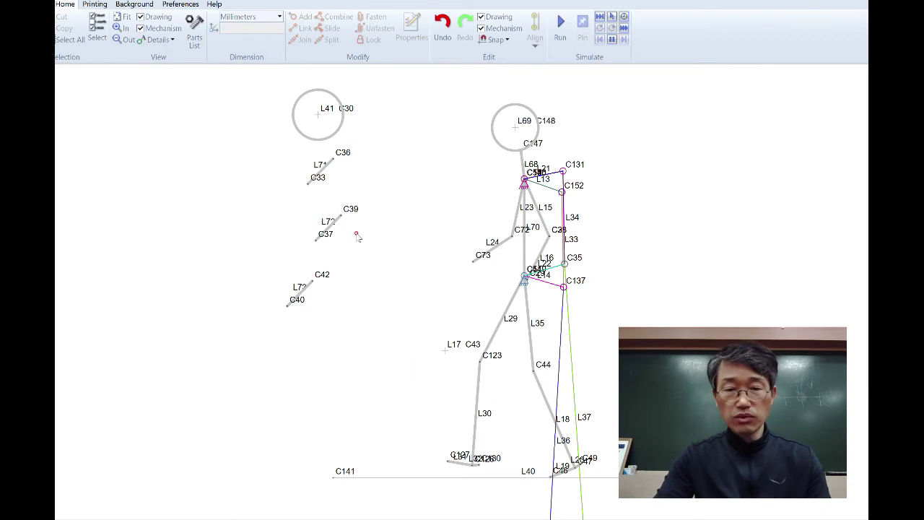
pyautogui.click(352, 237)
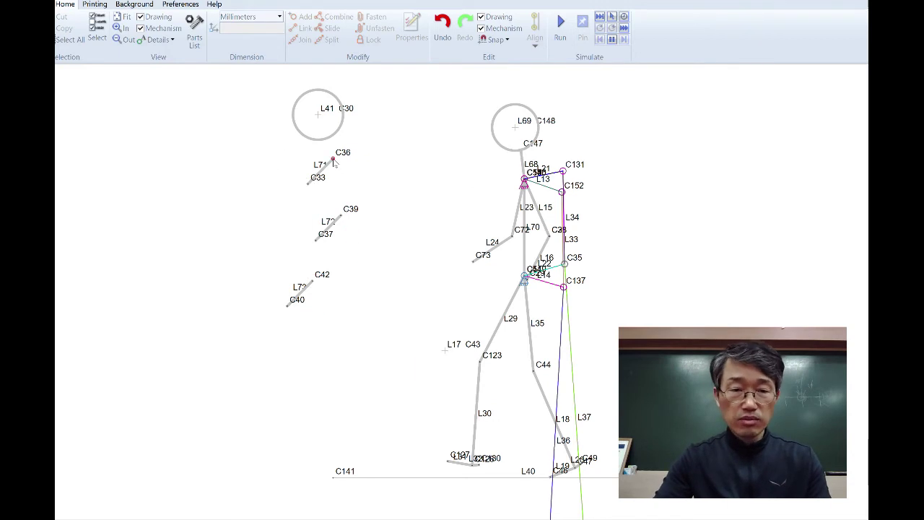
# Move the uppermost short line directly beneath the head circle and make it vertical to form the neck.
pyautogui.click(330, 156)
pyautogui.moveTo(334, 159)
pyautogui.mouseDown()
pyautogui.moveTo(324, 144)
pyautogui.moveTo(327, 180)
pyautogui.moveTo(327, 166)
pyautogui.mouseUp()
pyautogui.click(351, 231)
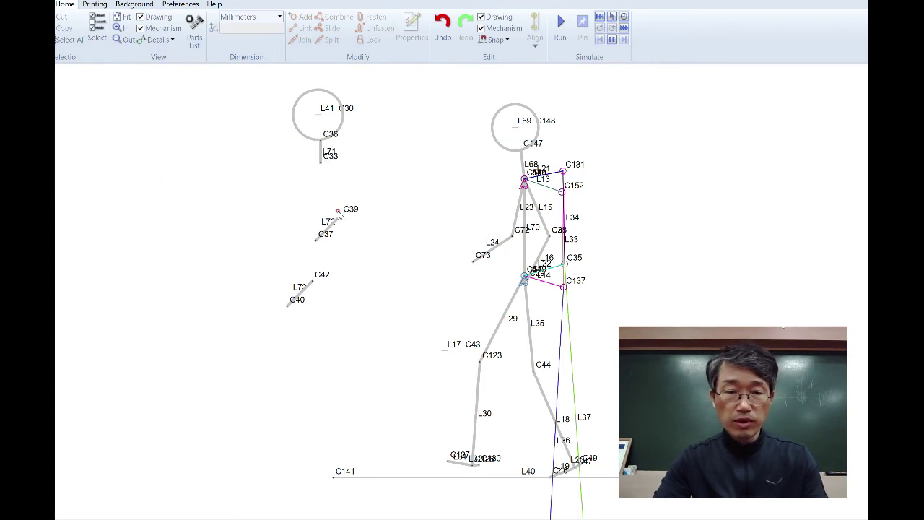
# Stretch the middle line vertically down from the neck as the torso, and extend the lowest line from its base down to the left as a thigh.
pyautogui.click(339, 220)
pyautogui.moveTo(340, 224); pyautogui.dragTo(321, 290)
pyautogui.click(341, 219)
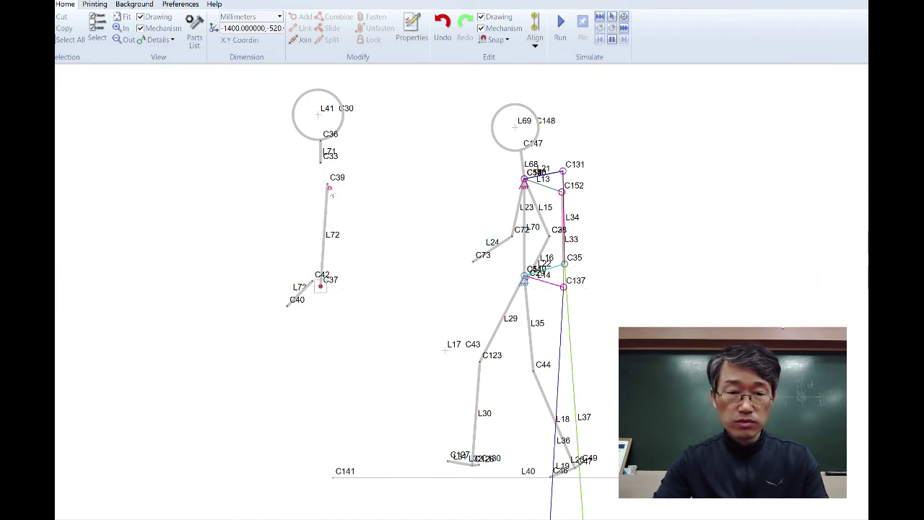
pyautogui.moveTo(330, 189); pyautogui.dragTo(320, 162)
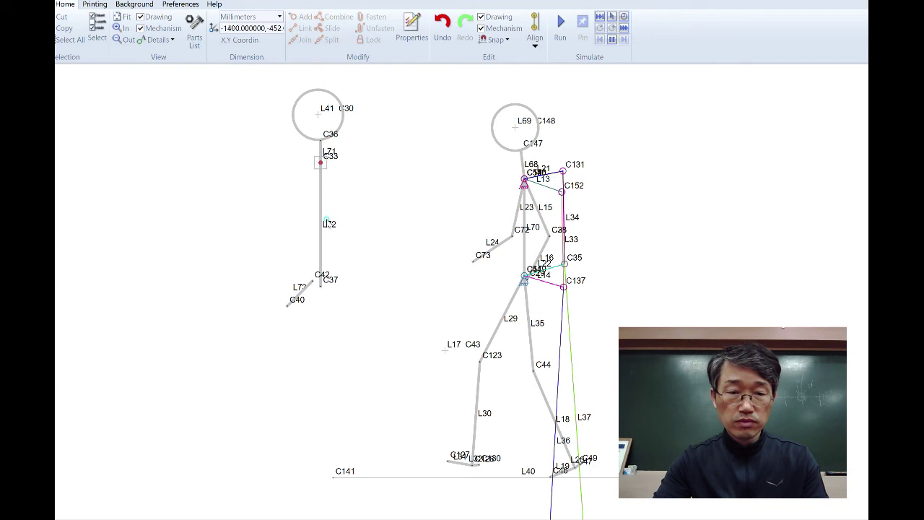
pyautogui.moveTo(322, 289)
pyautogui.mouseDown()
pyautogui.moveTo(322, 266)
pyautogui.moveTo(321, 275)
pyautogui.mouseUp()
pyautogui.click(365, 261)
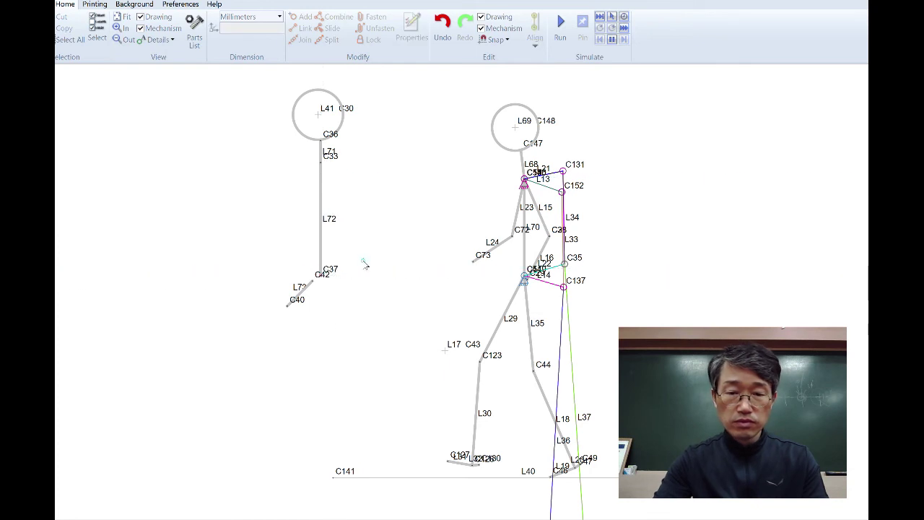
pyautogui.moveTo(301, 308); pyautogui.dragTo(273, 362)
pyautogui.click(320, 324)
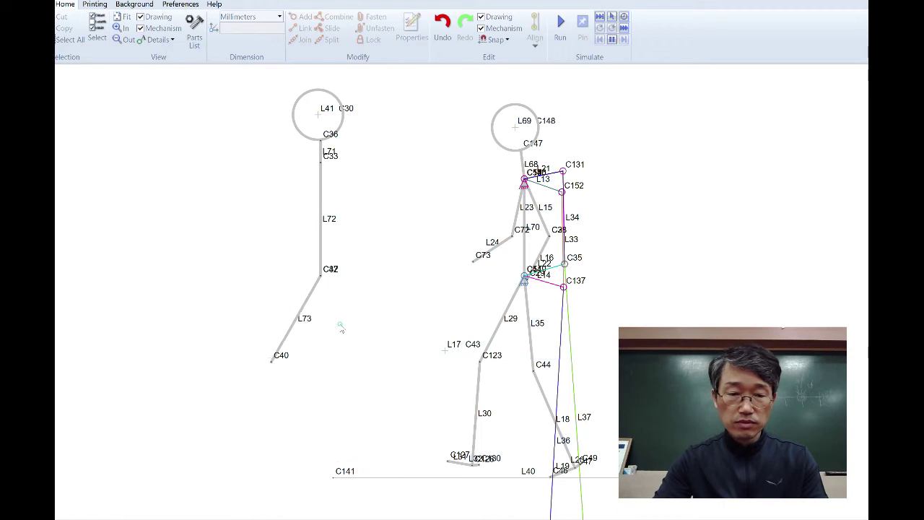
# Add six more short lines around the figure's legs, three on each side of the thigh.
pyautogui.rightClick(344, 331)
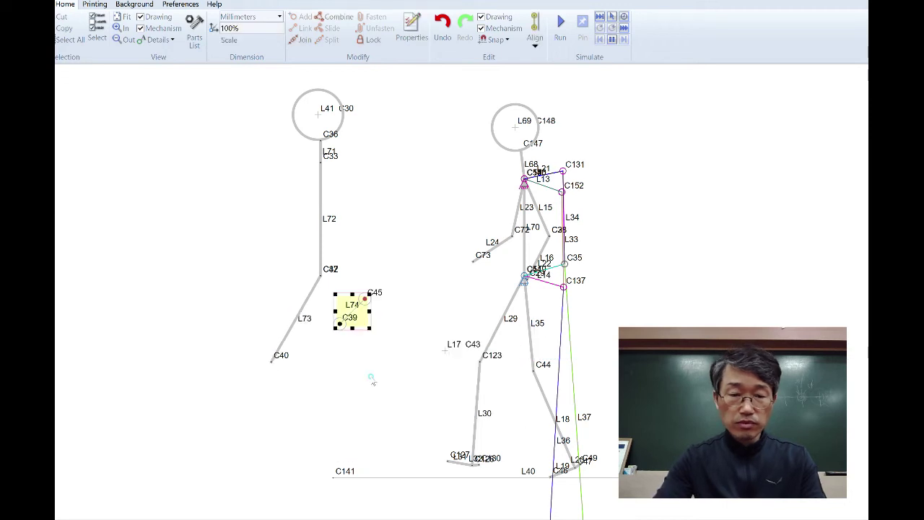
pyautogui.click(358, 373)
pyautogui.rightClick(388, 348)
pyautogui.click(404, 393)
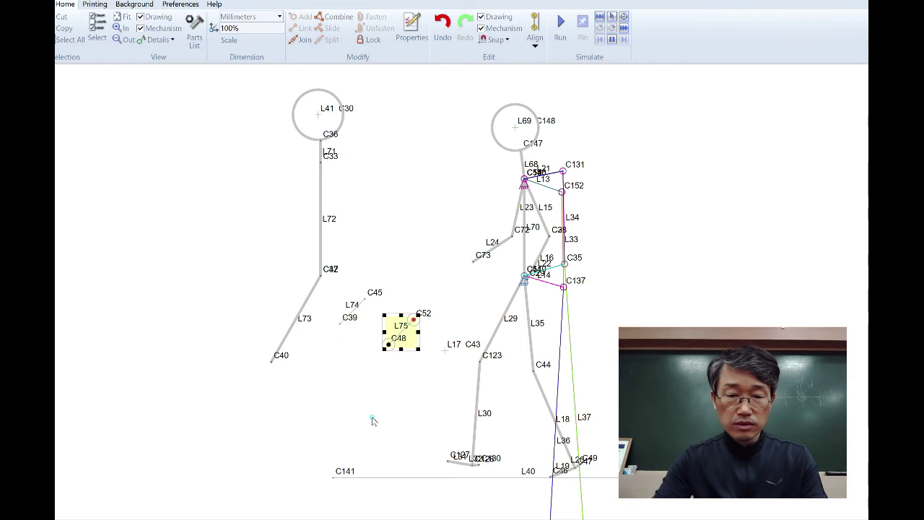
pyautogui.rightClick(342, 399)
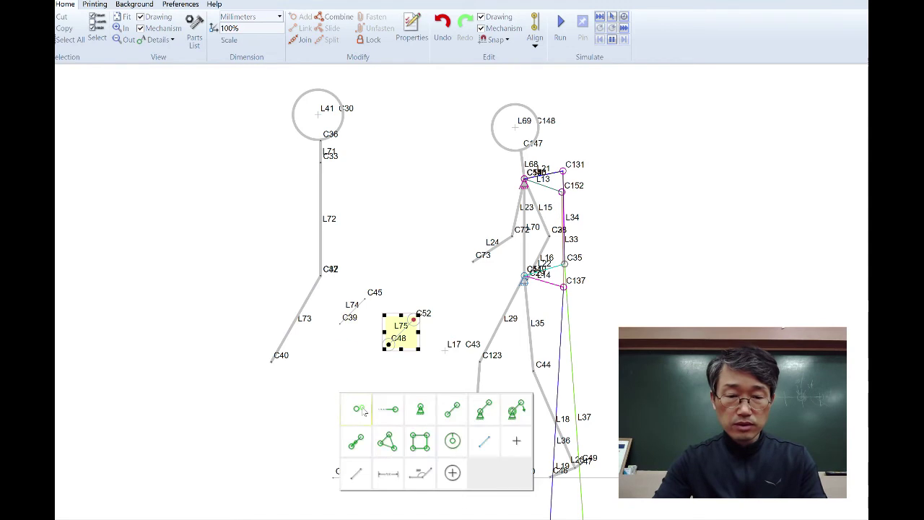
pyautogui.click(356, 477)
pyautogui.rightClick(238, 302)
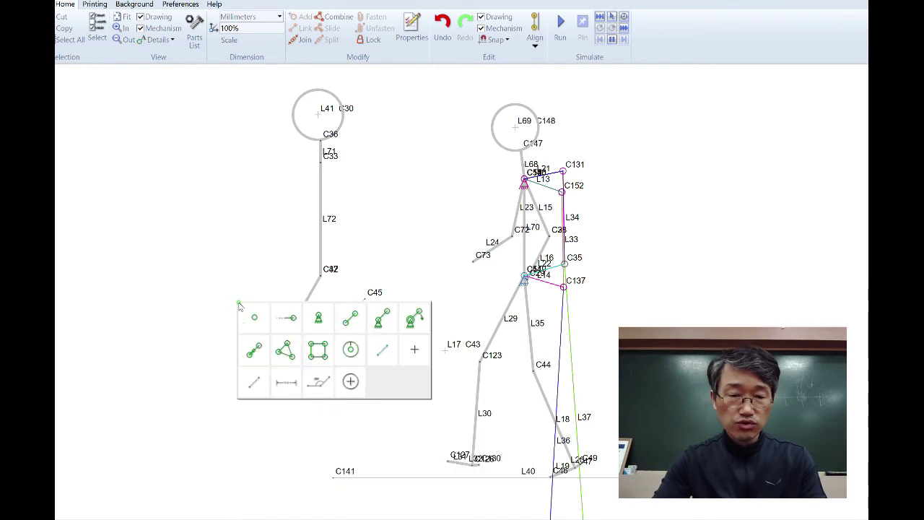
pyautogui.click(253, 382)
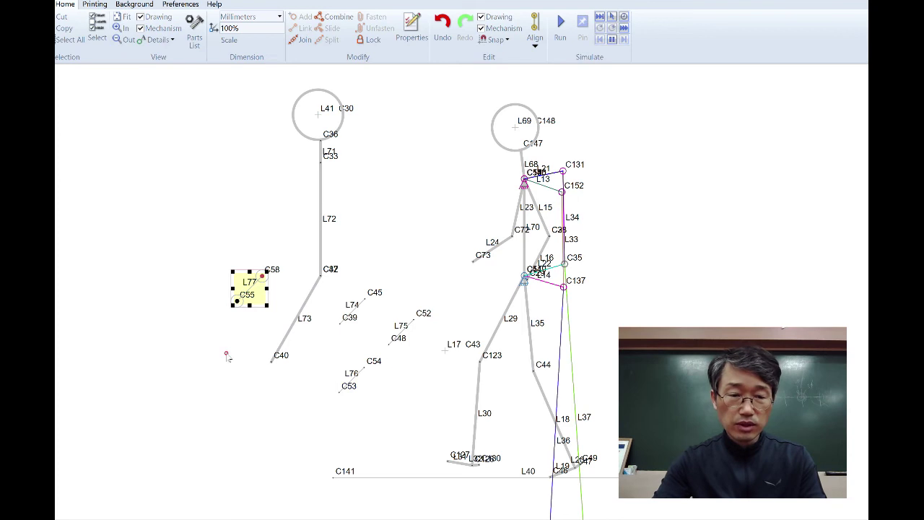
pyautogui.rightClick(233, 387)
pyautogui.click(256, 464)
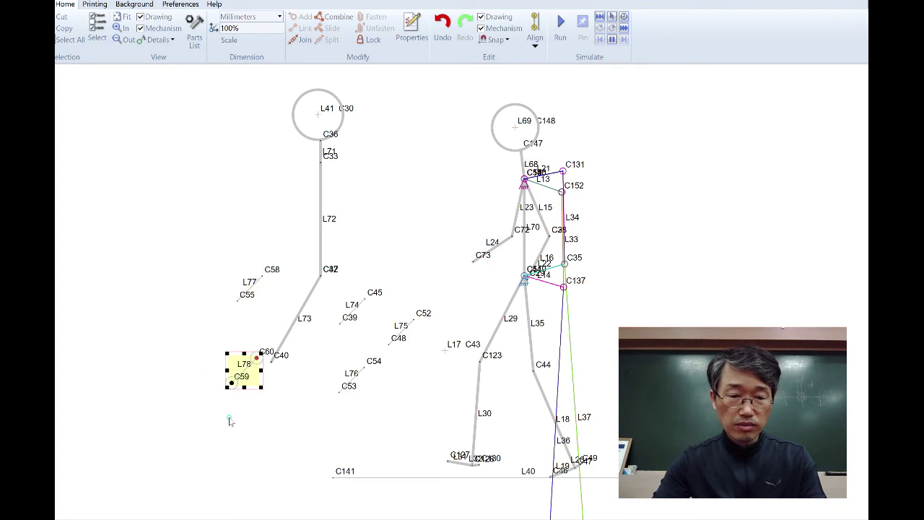
pyautogui.rightClick(166, 348)
pyautogui.click(194, 419)
# Set the line size of the six new lines and the thigh to 4 together.
pyautogui.moveTo(153, 259); pyautogui.dragTo(443, 412)
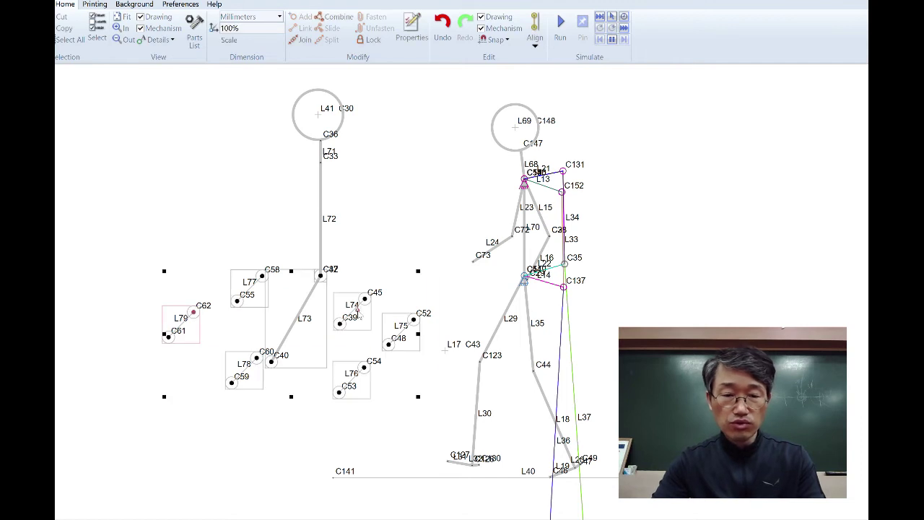
pyautogui.doubleClick(355, 310)
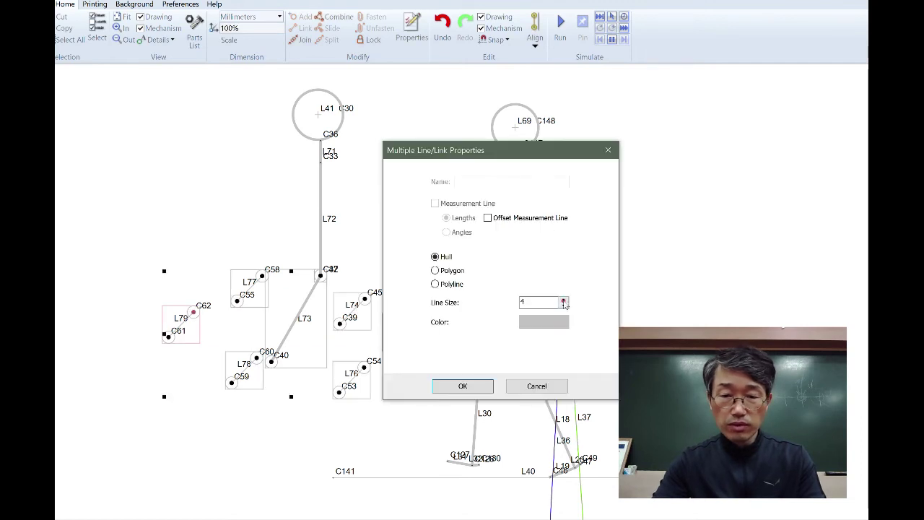
pyautogui.click(463, 386)
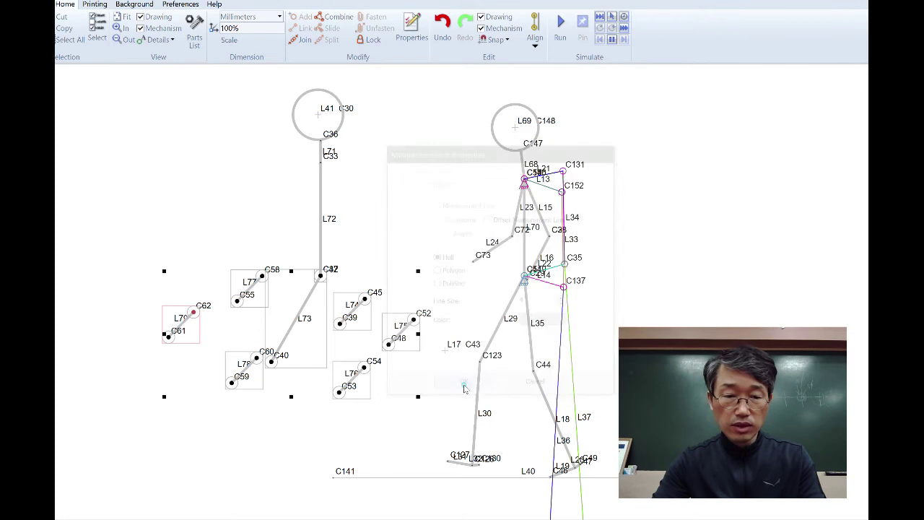
pyautogui.click(284, 431)
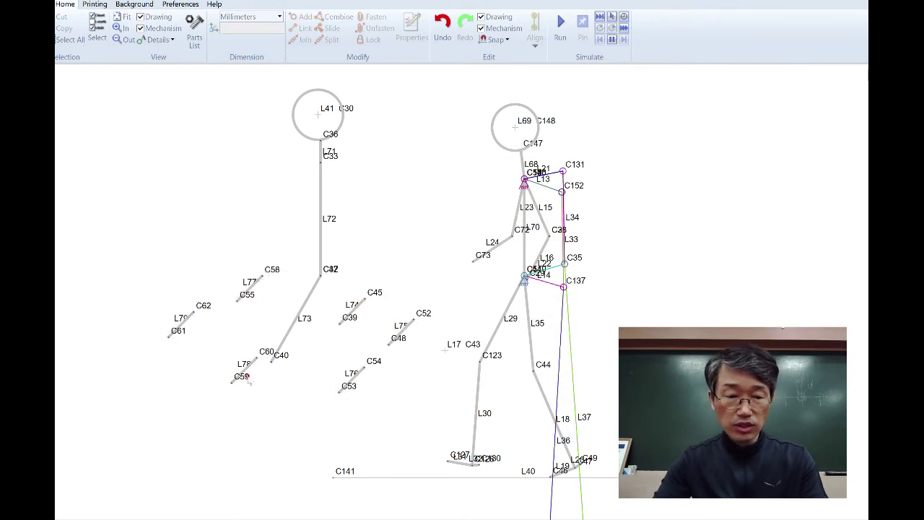
# Attach the short line beside the knee to the thigh's lower end and stretch it vertically down as the shin.
pyautogui.moveTo(247, 376); pyautogui.dragTo(272, 362)
pyautogui.click(294, 392)
pyautogui.click(270, 399)
pyautogui.moveTo(246, 410); pyautogui.dragTo(277, 464)
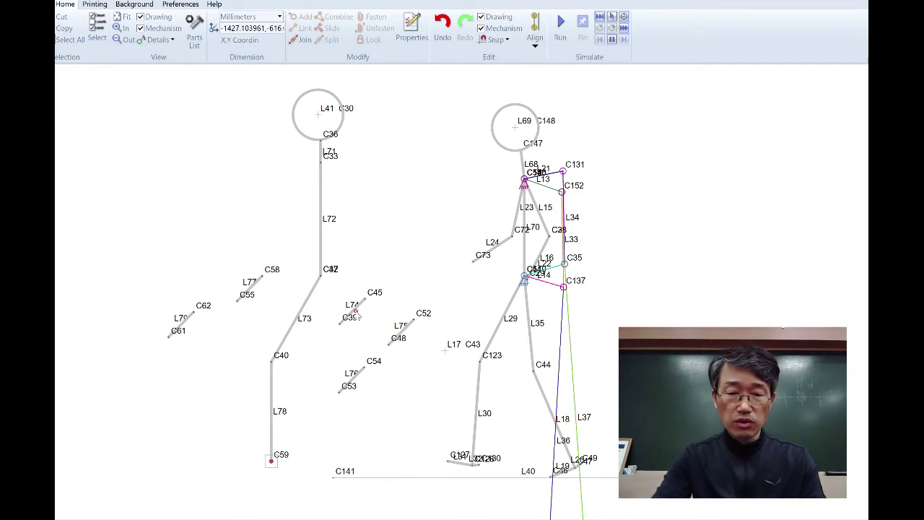
# Attach one short line to the hip as the second thigh and another to its lower end as the shin slanting down to the right.
pyautogui.moveTo(365, 302); pyautogui.dragTo(321, 280)
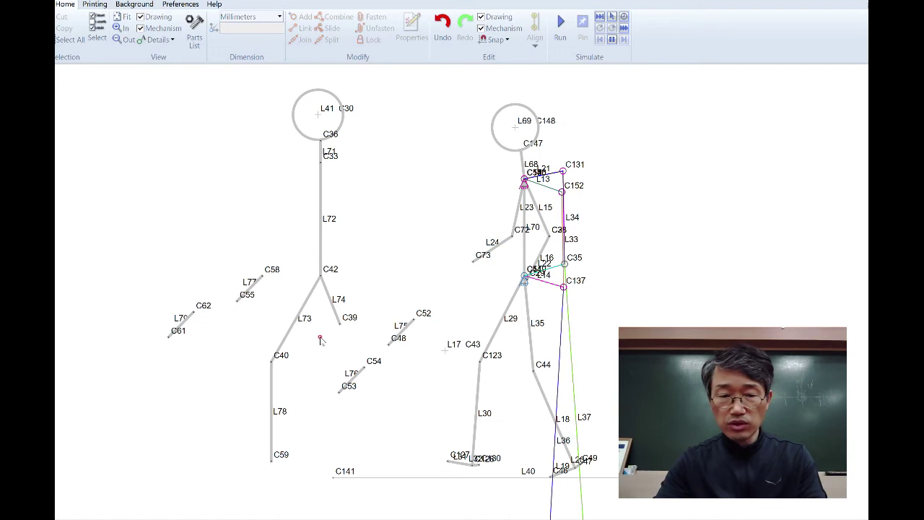
pyautogui.moveTo(340, 326); pyautogui.dragTo(332, 362)
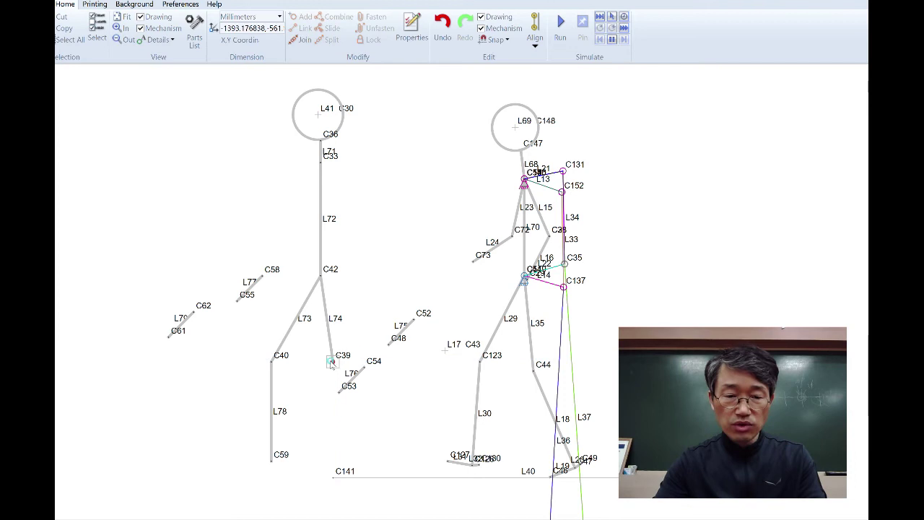
pyautogui.moveTo(354, 375); pyautogui.dragTo(382, 422)
pyautogui.click(376, 399)
pyautogui.moveTo(337, 401); pyautogui.dragTo(333, 359)
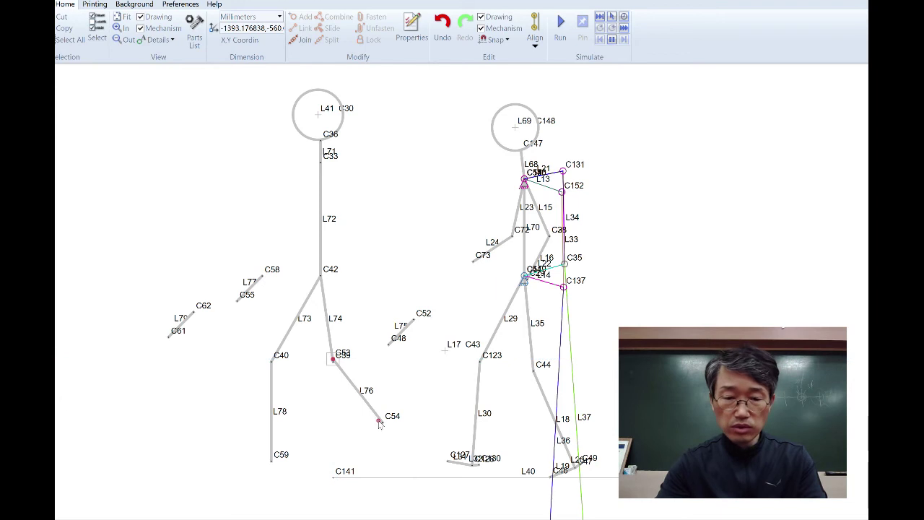
pyautogui.moveTo(383, 426); pyautogui.dragTo(367, 445)
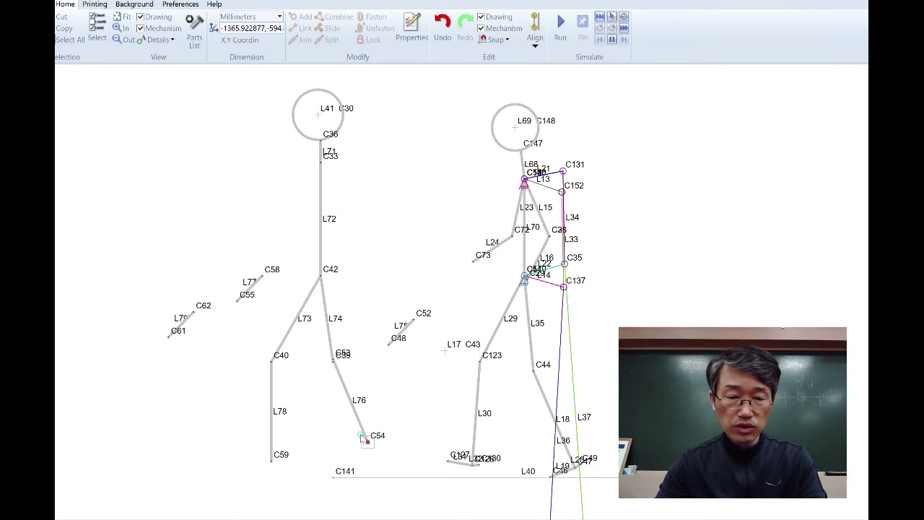
pyautogui.moveTo(335, 364)
pyautogui.mouseDown()
pyautogui.moveTo(334, 372)
pyautogui.moveTo(327, 360)
pyautogui.mouseUp()
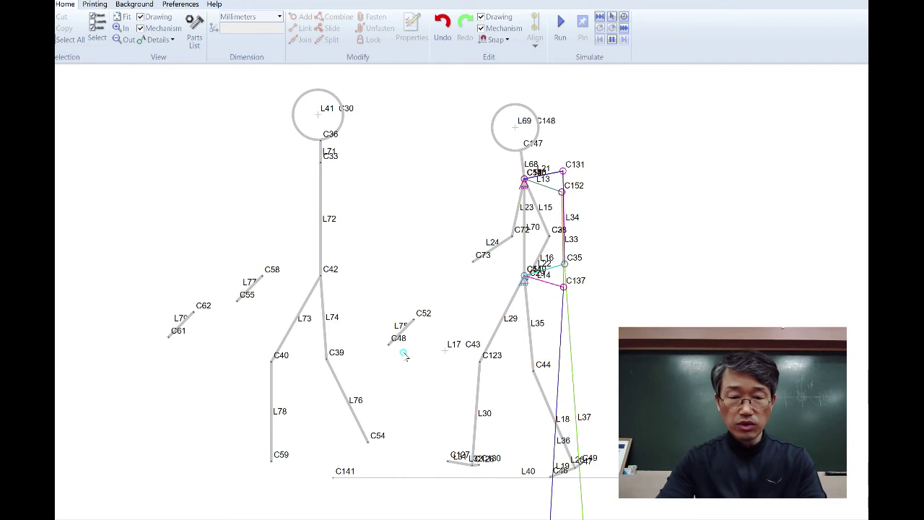
# Place short lines as feet, tilted across the right shin's lower end and nearly horizontal at the left shin's lower end.
pyautogui.moveTo(402, 330); pyautogui.dragTo(372, 442)
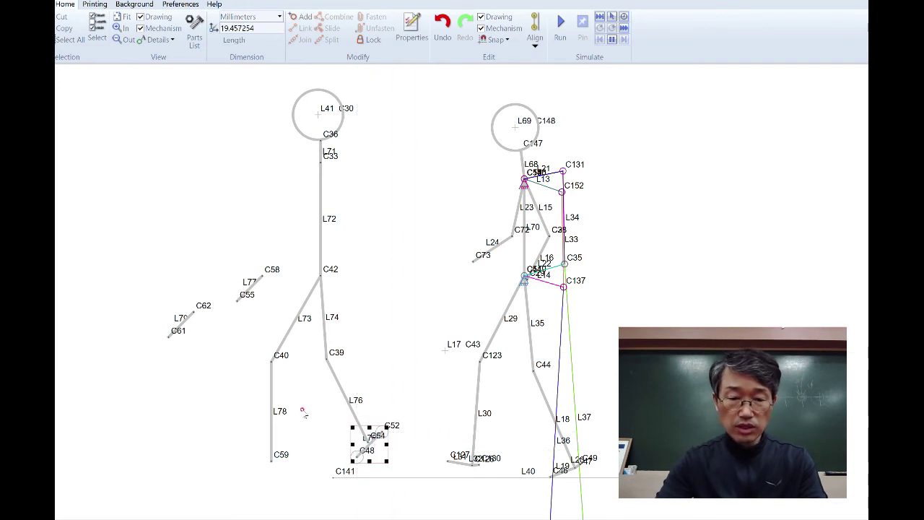
pyautogui.moveTo(263, 276); pyautogui.dragTo(275, 309)
pyautogui.moveTo(258, 307); pyautogui.dragTo(268, 457)
# Delete the spare short line left over beside the figure's left leg.
pyautogui.click(186, 323)
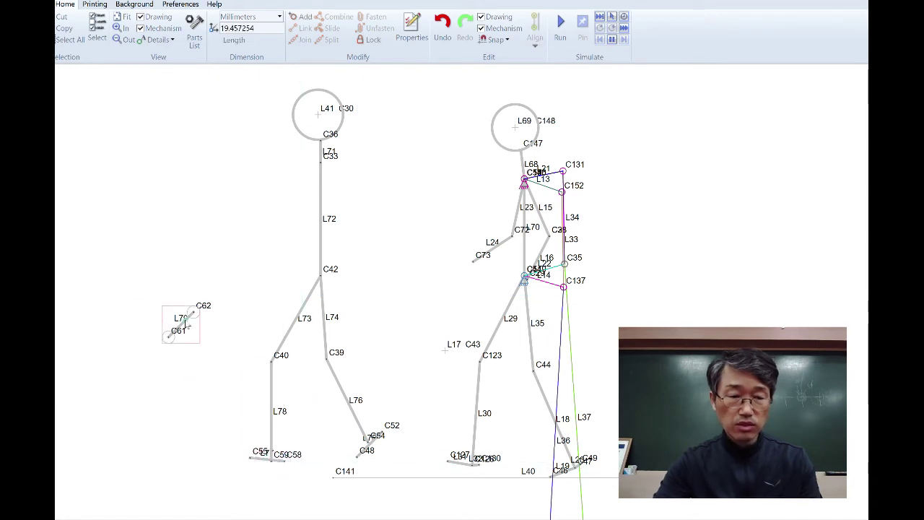
pyautogui.click(214, 315)
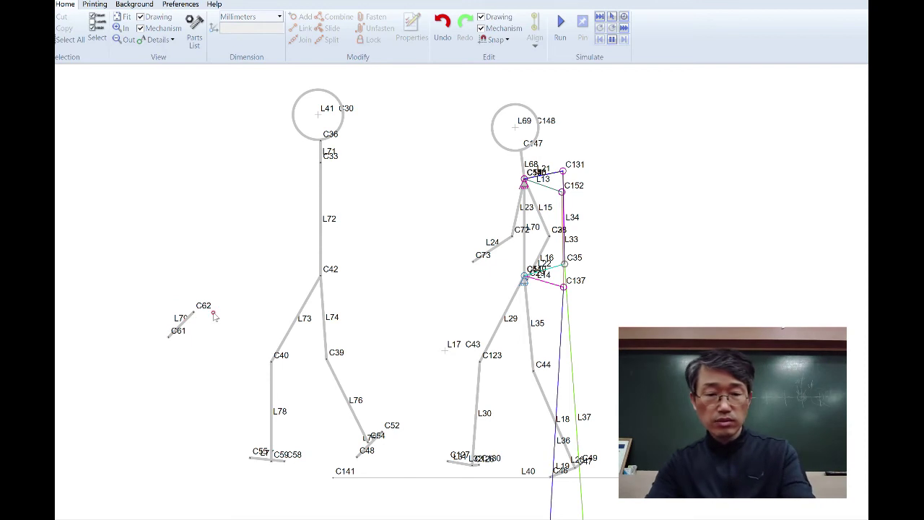
pyautogui.click(185, 327)
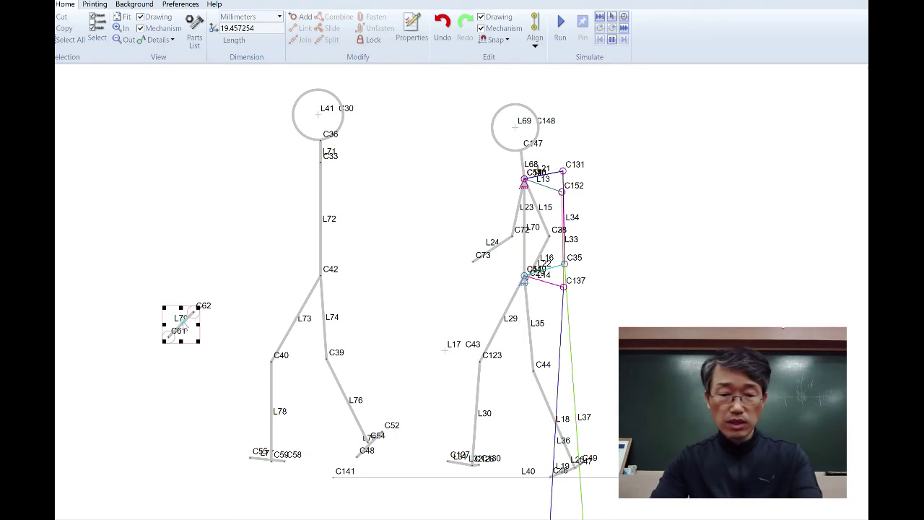
pyautogui.press('Delete')
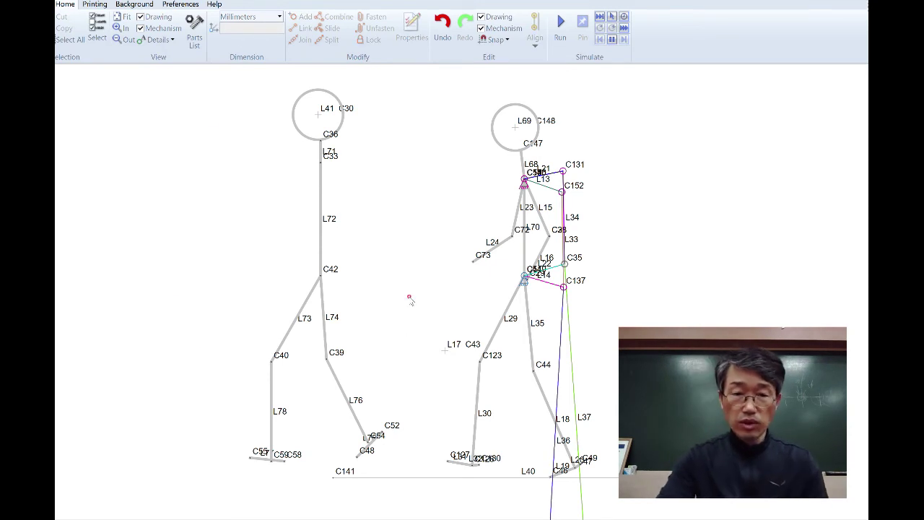
# Add four short lines around the upper body, two on each side of the torso.
pyautogui.rightClick(213, 194)
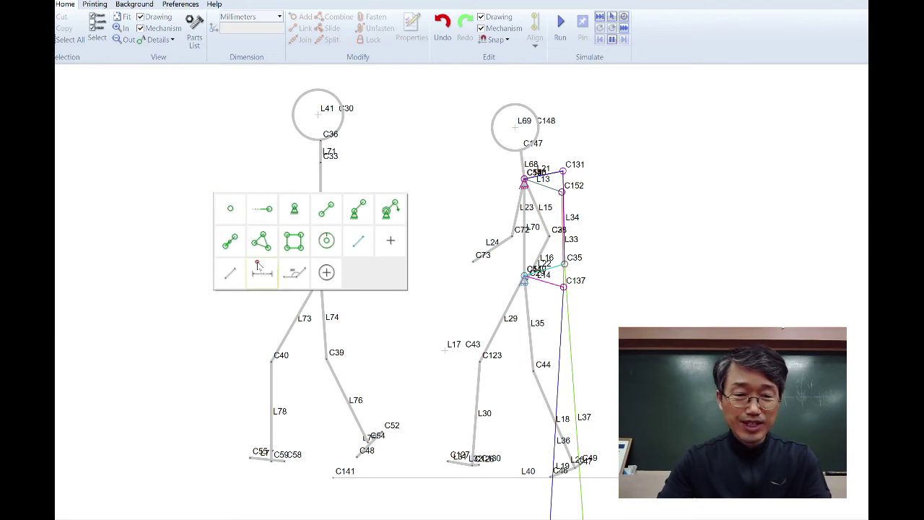
pyautogui.click(230, 278)
pyautogui.rightClick(210, 240)
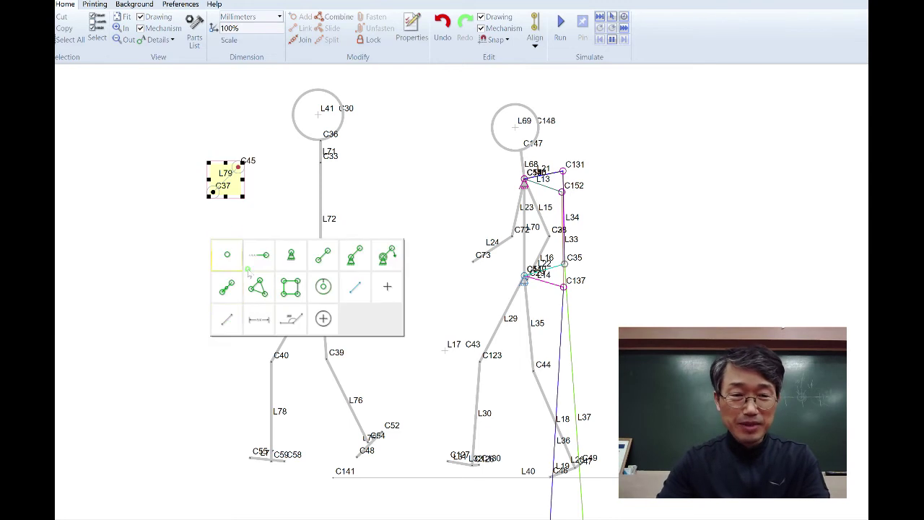
pyautogui.click(229, 325)
pyautogui.rightClick(361, 184)
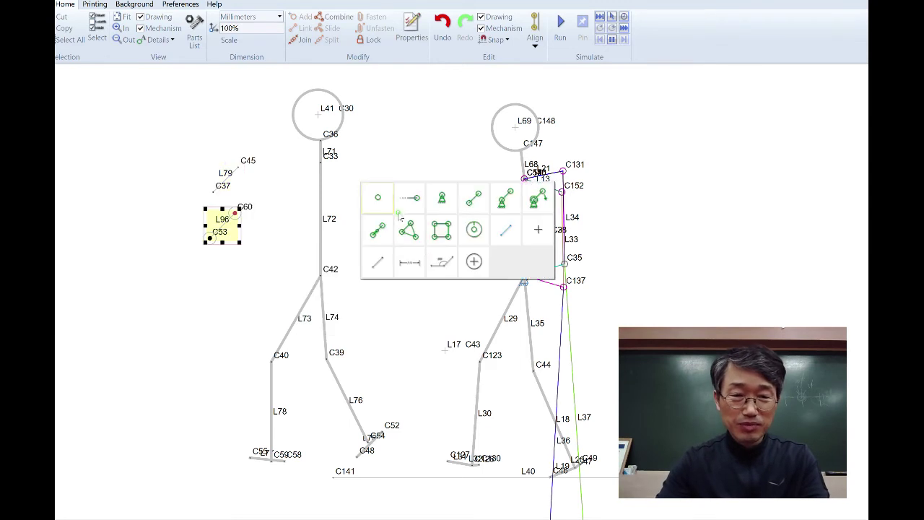
pyautogui.click(379, 269)
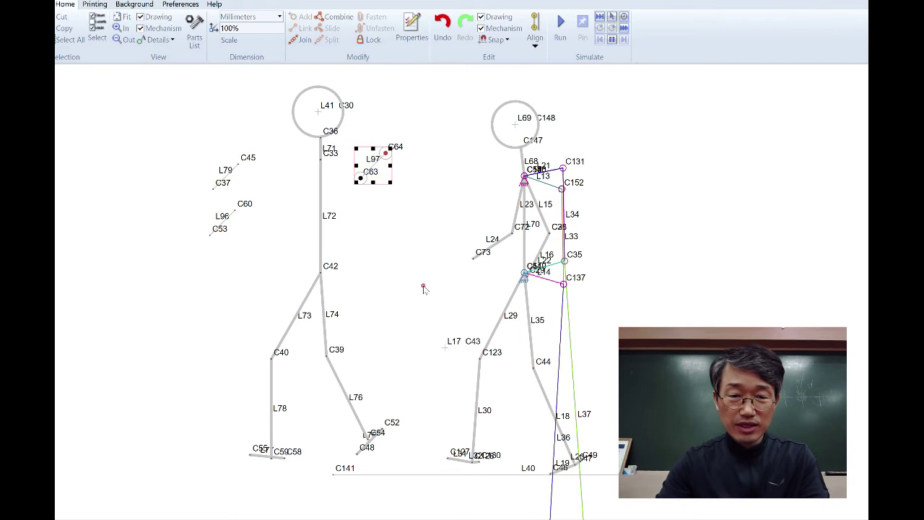
pyautogui.rightClick(397, 240)
pyautogui.click(413, 304)
# Set the line size of the four new lines and the torso to 4 together.
pyautogui.moveTo(184, 150); pyautogui.dragTo(443, 301)
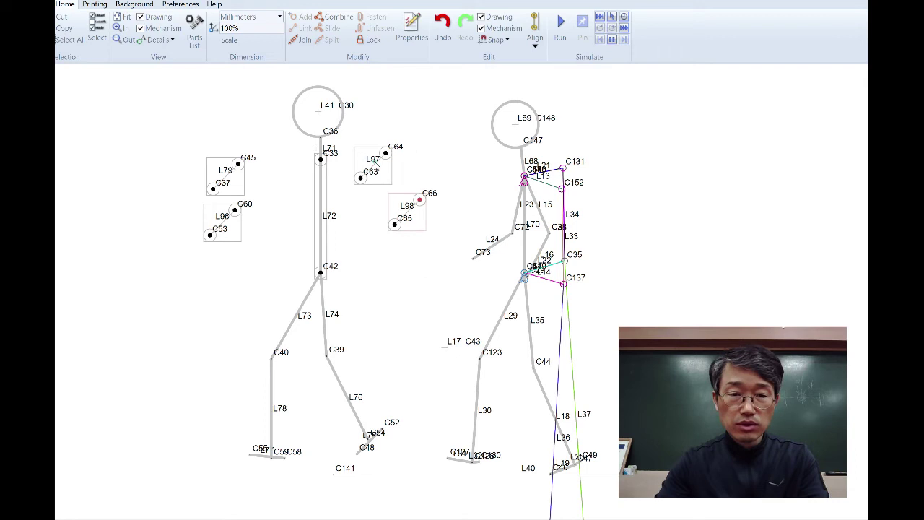
pyautogui.doubleClick(377, 164)
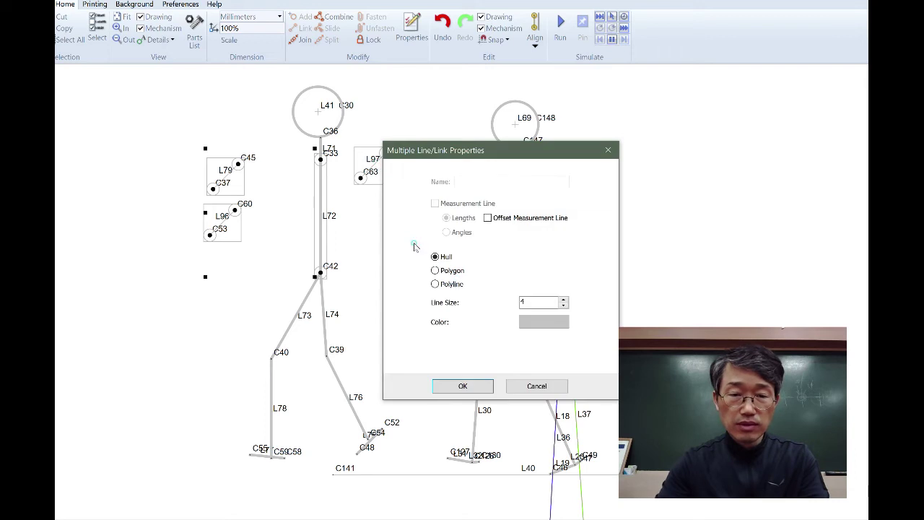
pyautogui.click(465, 387)
pyautogui.click(424, 285)
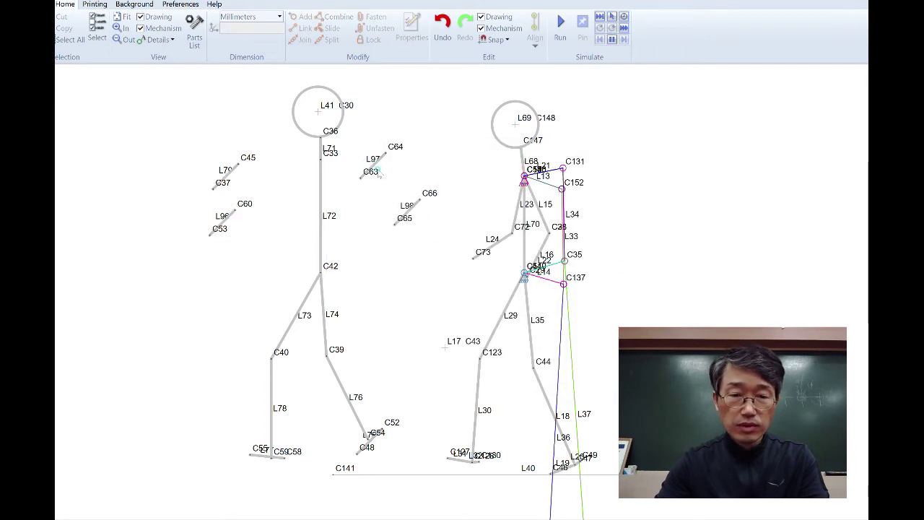
# Attach one short line to the shoulder as the left upper arm and another to its elbow as the forearm, both slanting down to the left.
pyautogui.moveTo(377, 164); pyautogui.dragTo(314, 173)
pyautogui.click(351, 196)
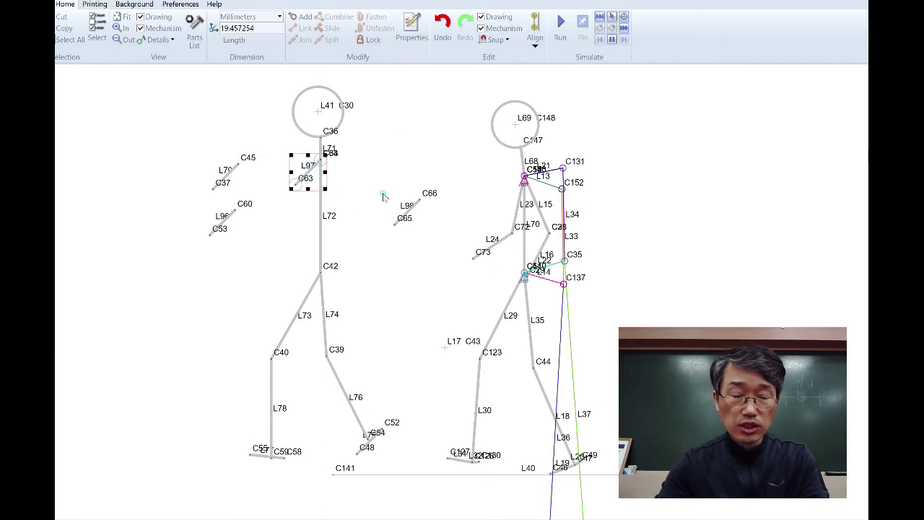
pyautogui.click(383, 197)
pyautogui.doubleClick(295, 186)
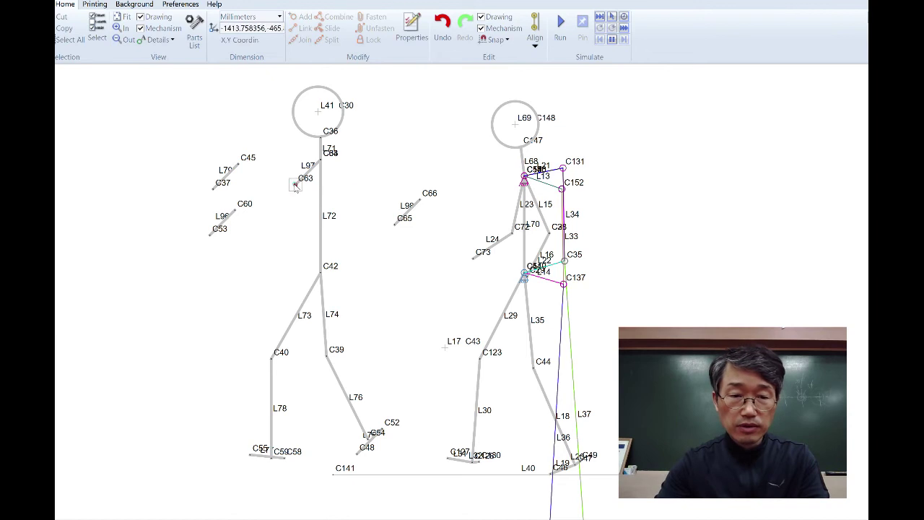
pyautogui.click(535, 343)
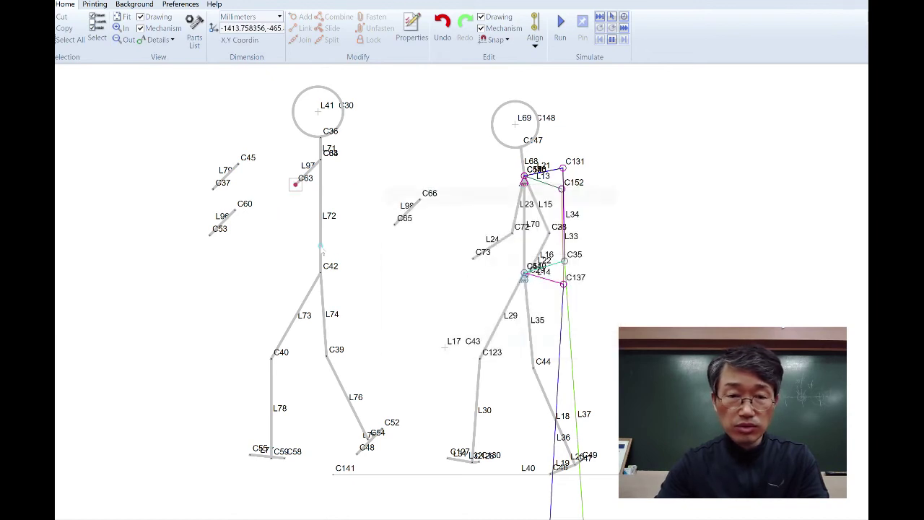
pyautogui.click(296, 209)
pyautogui.moveTo(298, 189); pyautogui.dragTo(284, 210)
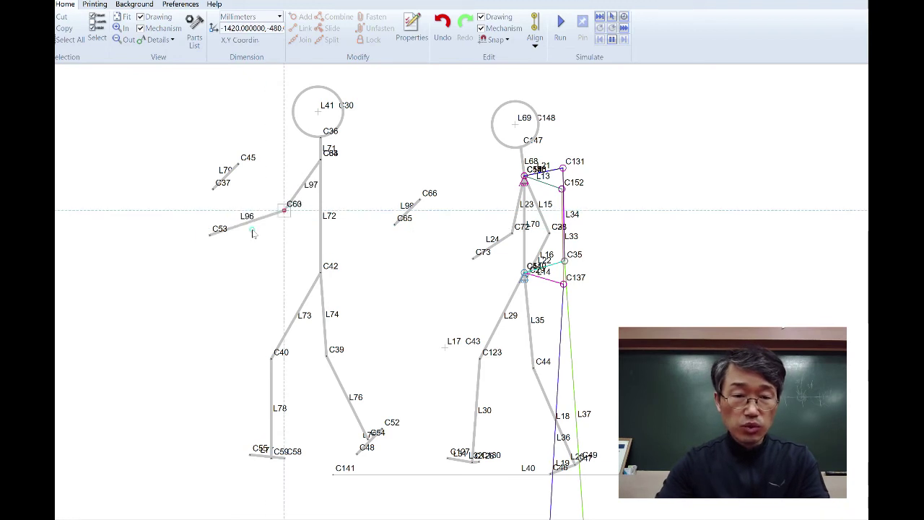
pyautogui.moveTo(209, 235); pyautogui.dragTo(243, 229)
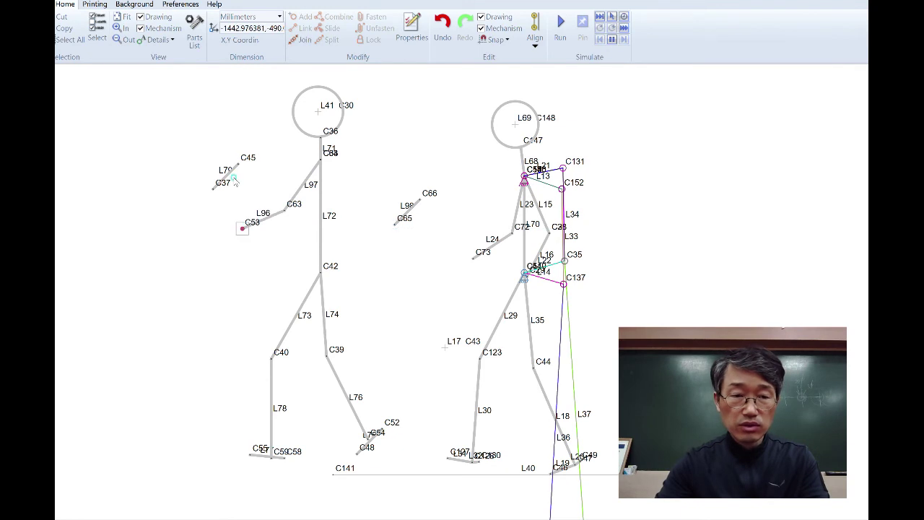
# Build the right arm with a forearm crossing the torso just above the hip and an upper arm linking the shoulder to its elbow.
pyautogui.moveTo(232, 177); pyautogui.dragTo(350, 228)
pyautogui.click(341, 238)
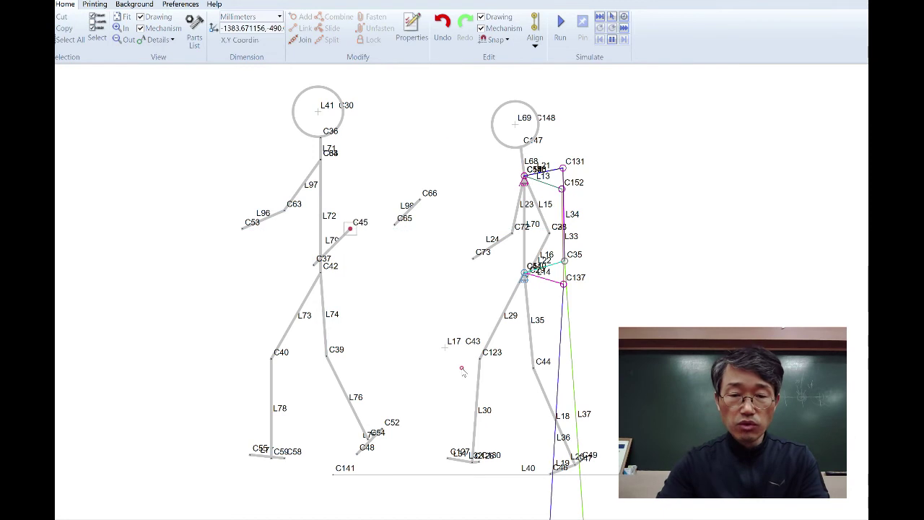
pyautogui.moveTo(408, 212); pyautogui.dragTo(320, 159)
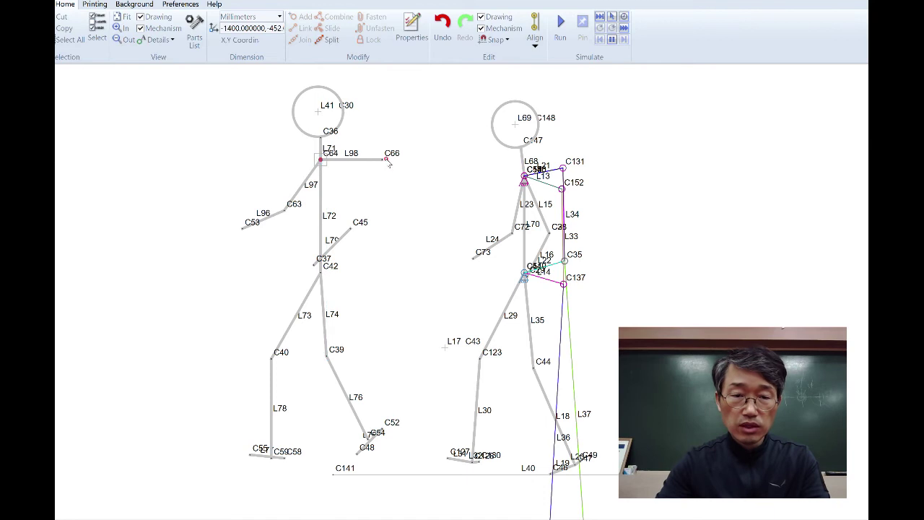
pyautogui.moveTo(384, 165); pyautogui.dragTo(351, 229)
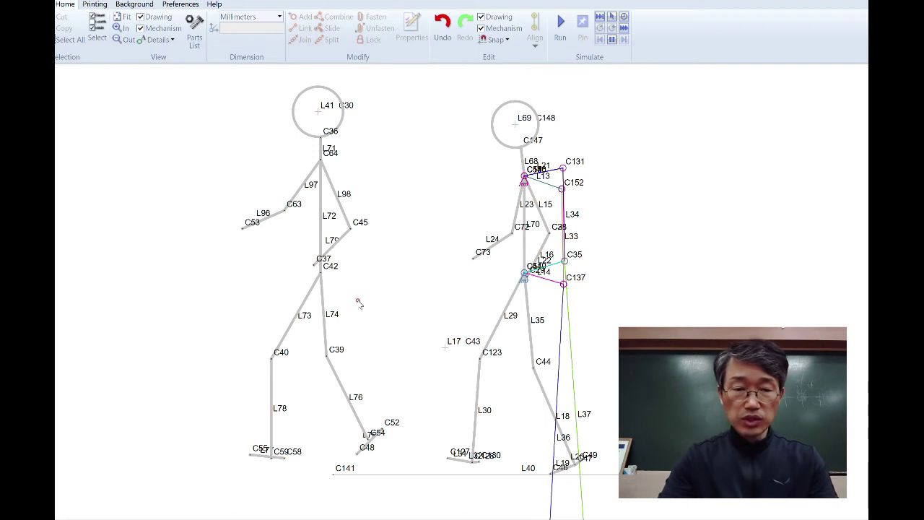
# Split and rejoin the meeting line ends at the right elbow and at the shoulder.
pyautogui.scroll(2, 355, 231)
pyautogui.moveTo(322, 197); pyautogui.dragTo(385, 301)
pyautogui.click(327, 40)
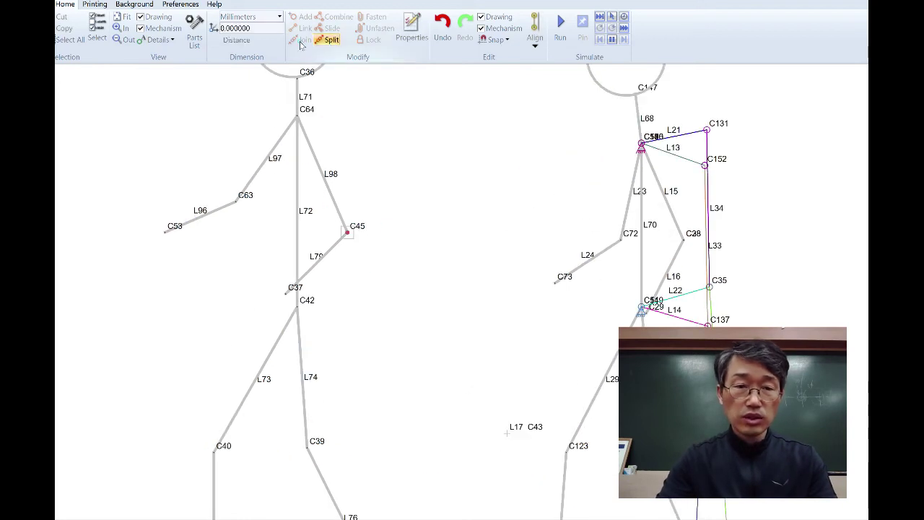
pyautogui.click(376, 213)
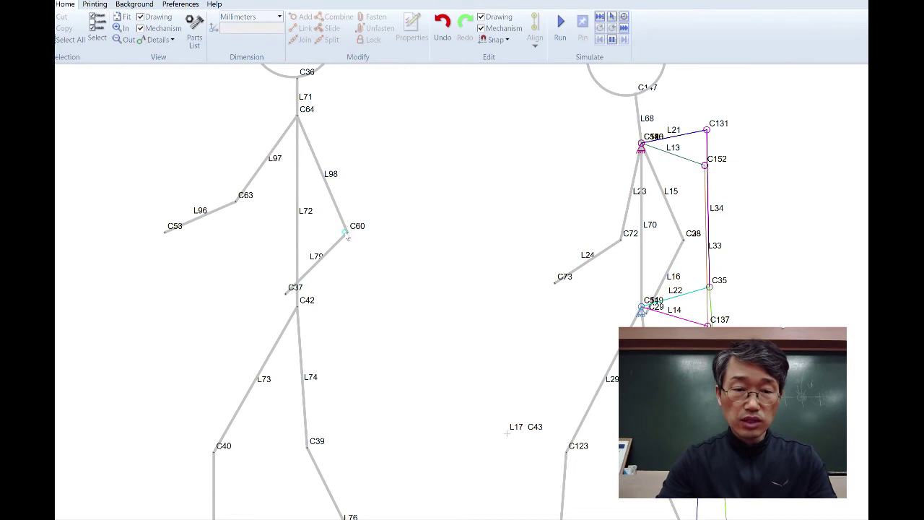
pyautogui.scroll(5, 368, 242)
pyautogui.scroll(-6, 370, 244)
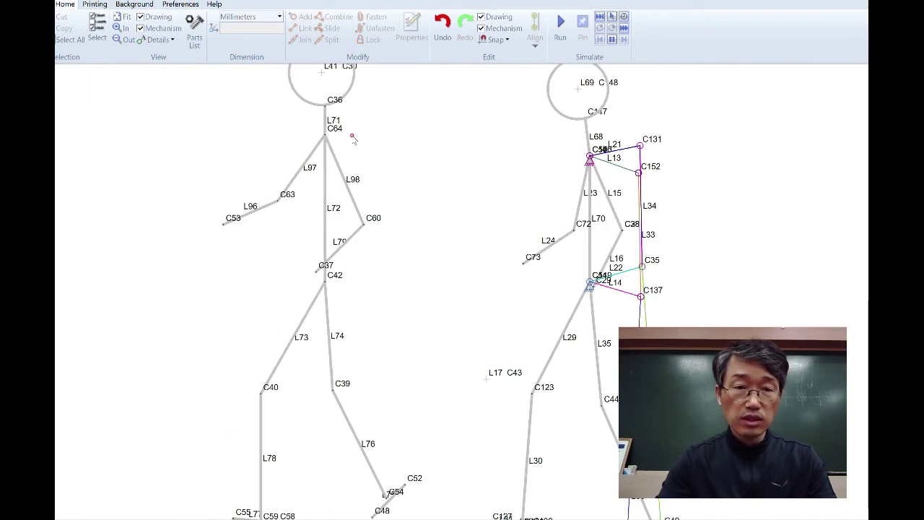
pyautogui.moveTo(346, 184); pyautogui.dragTo(355, 193)
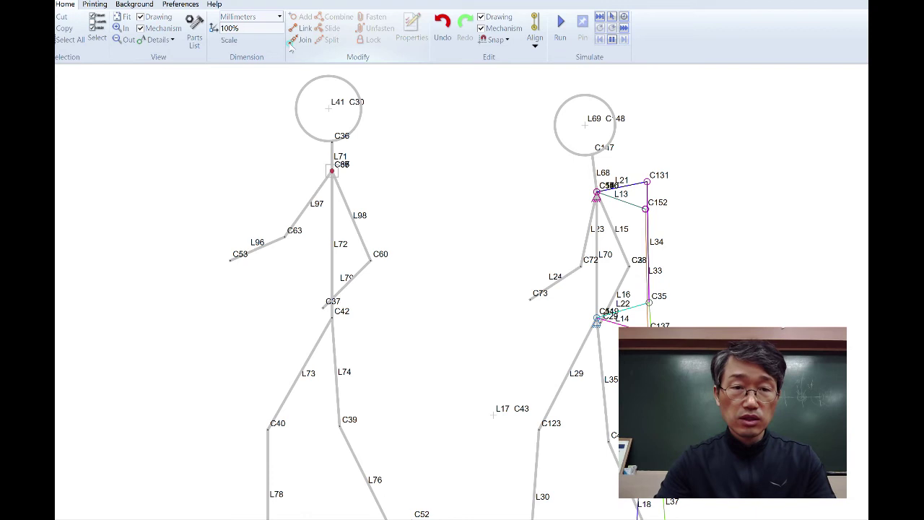
pyautogui.click(296, 40)
# Split and rejoin the meeting line ends at the left elbow and at the hip.
pyautogui.moveTo(271, 215); pyautogui.dragTo(296, 250)
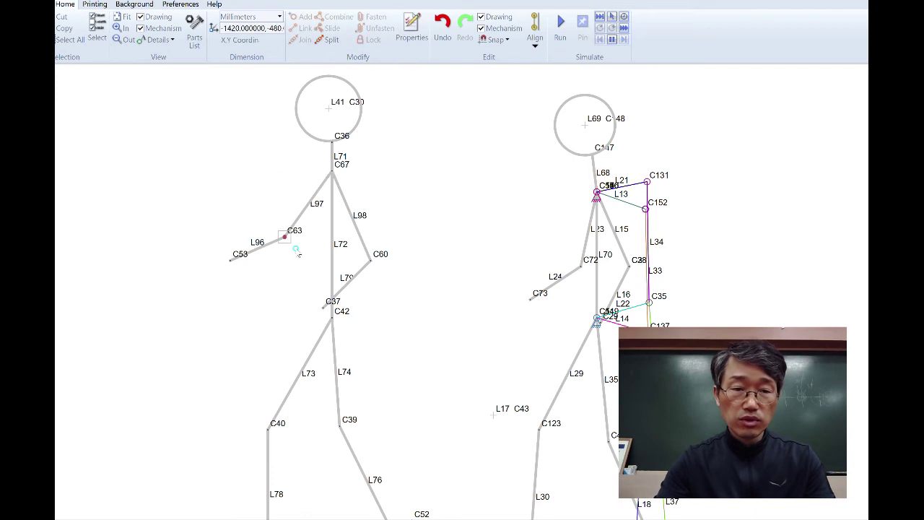
pyautogui.click(326, 40)
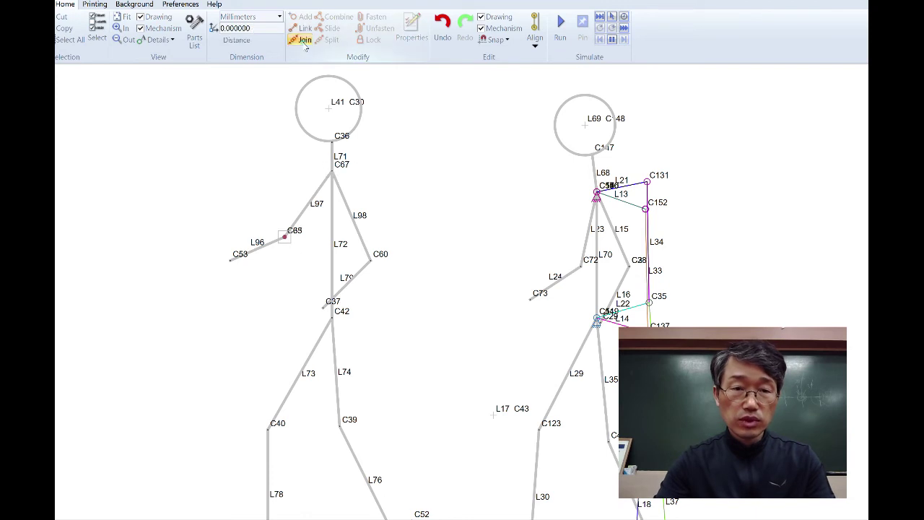
pyautogui.click(305, 42)
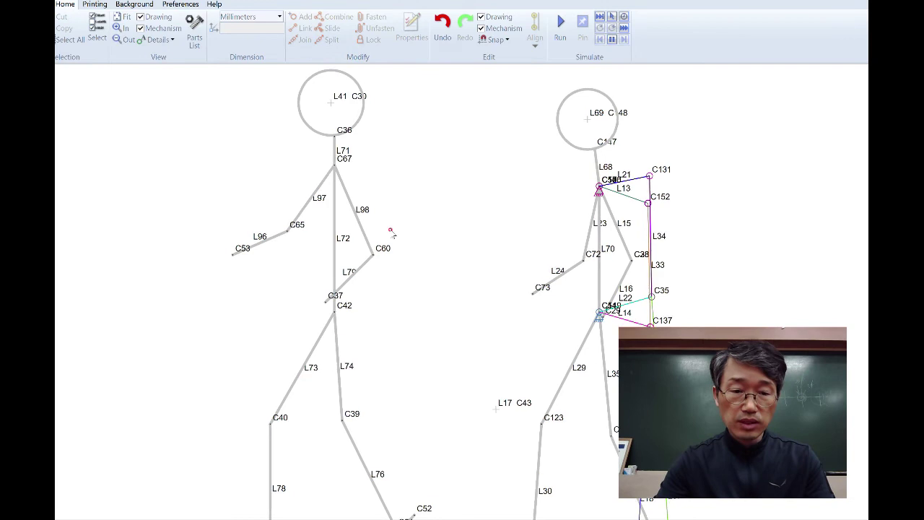
pyautogui.scroll(-3, 378, 225)
pyautogui.scroll(3, 367, 225)
pyautogui.moveTo(367, 225); pyautogui.dragTo(311, 195)
pyautogui.click(326, 41)
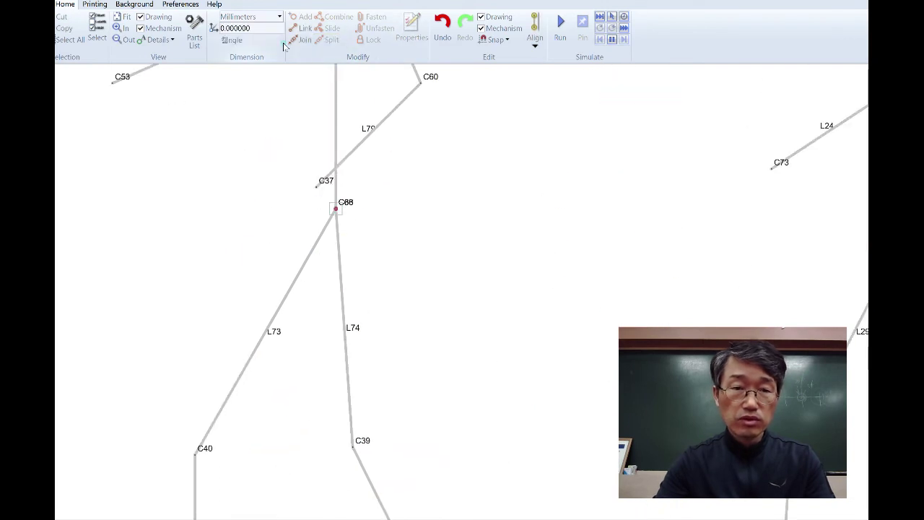
# Shift the slanted foot line slightly so it passes through the lower end of the bent leg's shin.
pyautogui.scroll(-3, 431, 160)
pyautogui.scroll(-3, 431, 160)
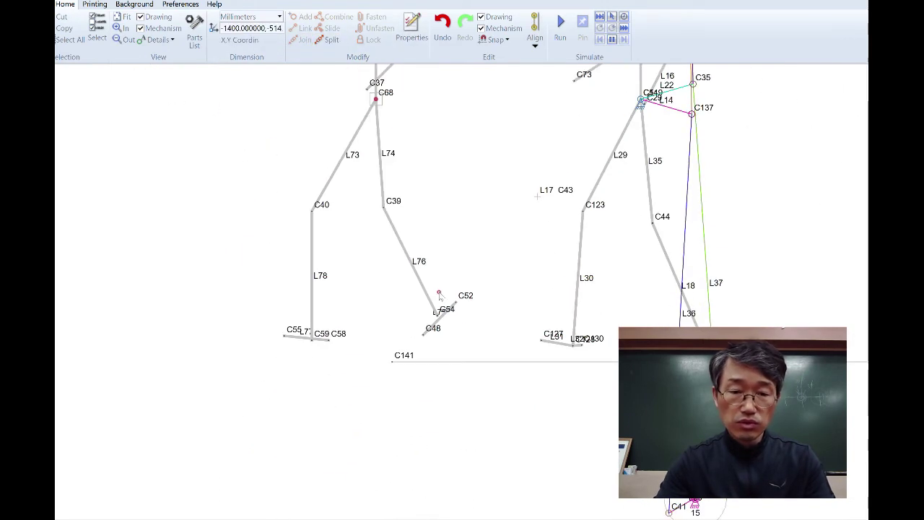
pyautogui.scroll(2, 448, 323)
pyautogui.scroll(3, 448, 323)
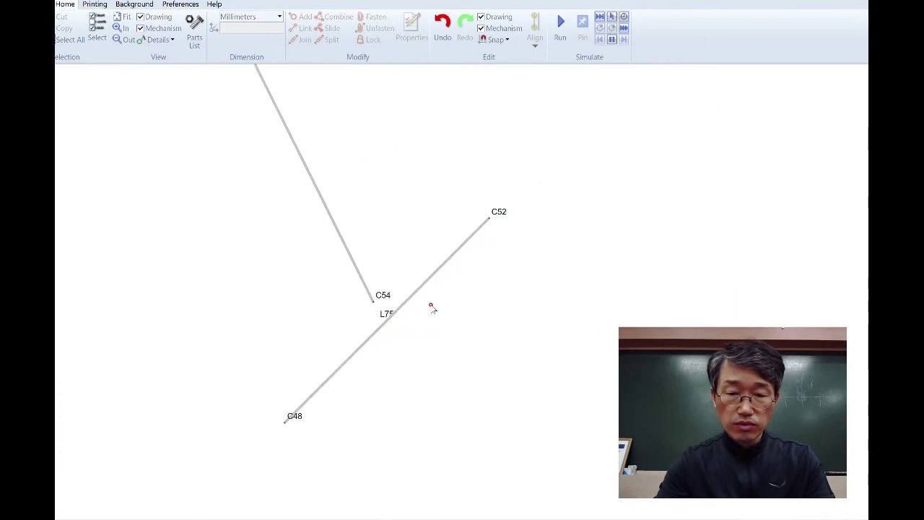
pyautogui.moveTo(428, 281)
pyautogui.mouseDown()
pyautogui.moveTo(397, 308)
pyautogui.moveTo(409, 282)
pyautogui.moveTo(421, 291)
pyautogui.mouseUp()
pyautogui.scroll(-3, 426, 289)
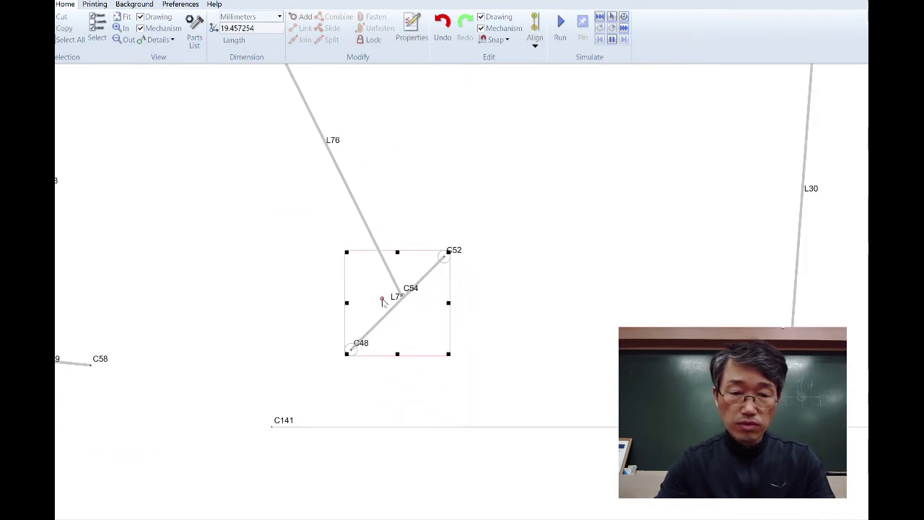
# Lower the nearly flat foot line slightly so it meets the bottom end of the vertical shin.
pyautogui.moveTo(171, 309); pyautogui.dragTo(357, 346)
pyautogui.scroll(3, 266, 396)
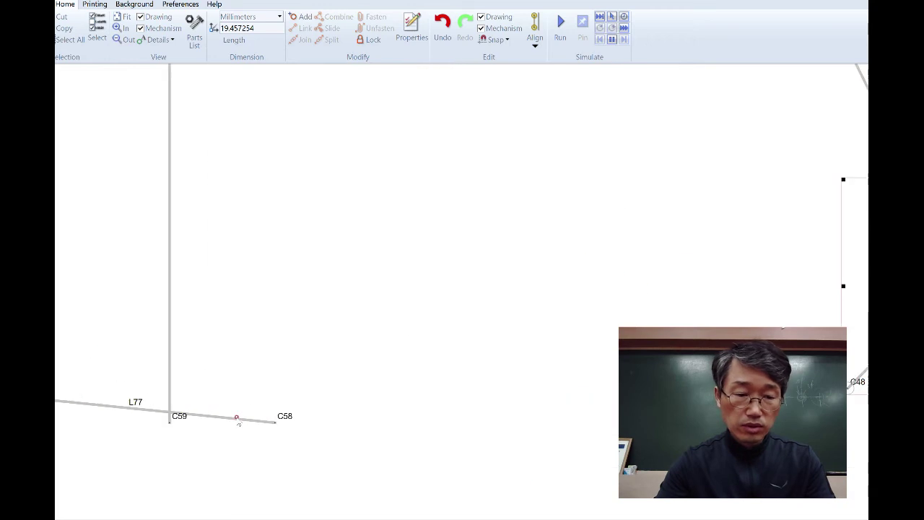
pyautogui.click(236, 423)
pyautogui.click(353, 332)
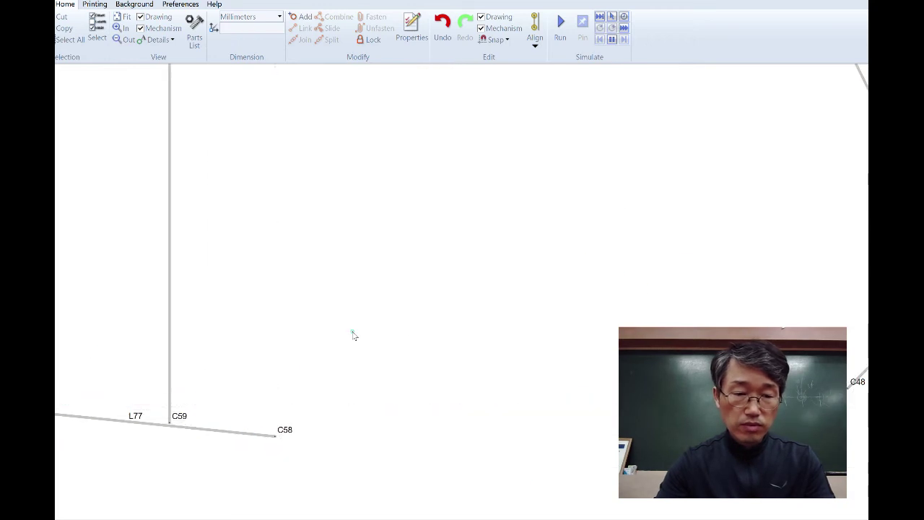
pyautogui.scroll(-3, 392, 306)
pyautogui.scroll(-1, 393, 307)
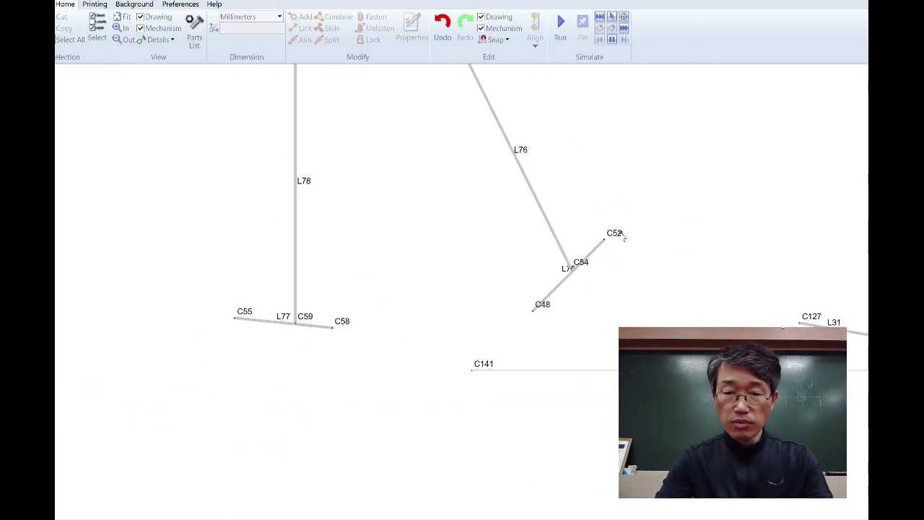
# Split and rejoin the meeting thigh and shin line ends at both knees.
pyautogui.scroll(-3, 493, 244)
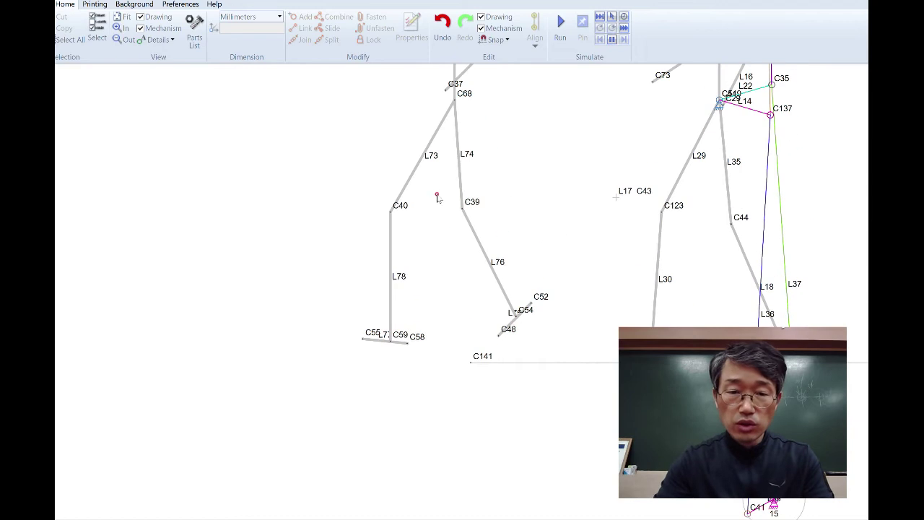
pyautogui.moveTo(437, 197); pyautogui.dragTo(509, 247)
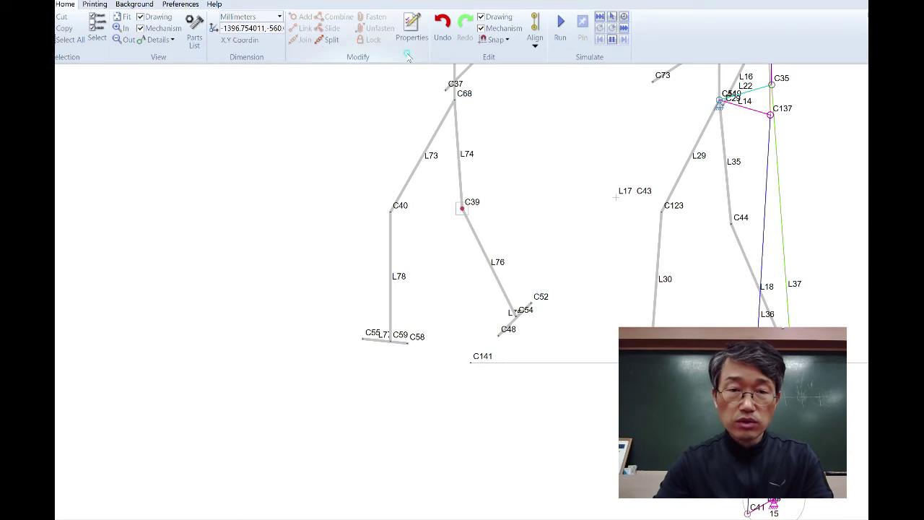
pyautogui.click(325, 41)
pyautogui.moveTo(340, 181); pyautogui.dragTo(429, 260)
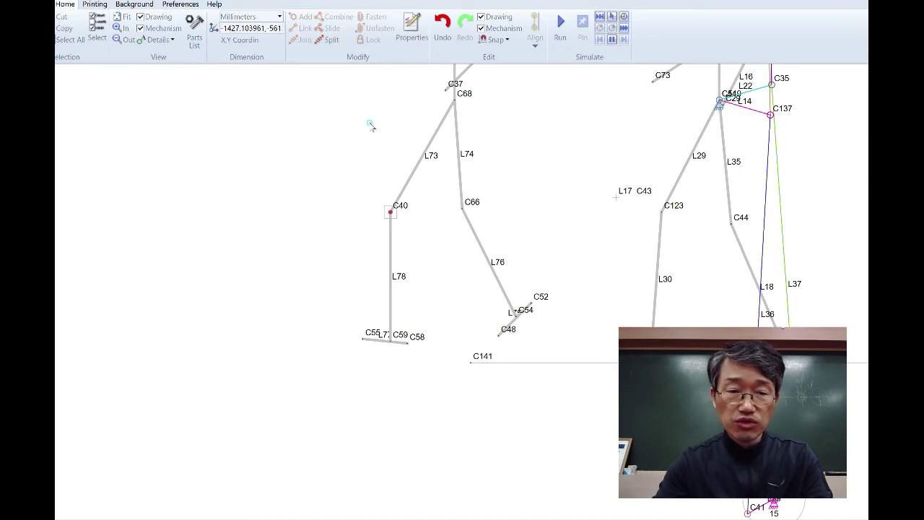
pyautogui.click(327, 40)
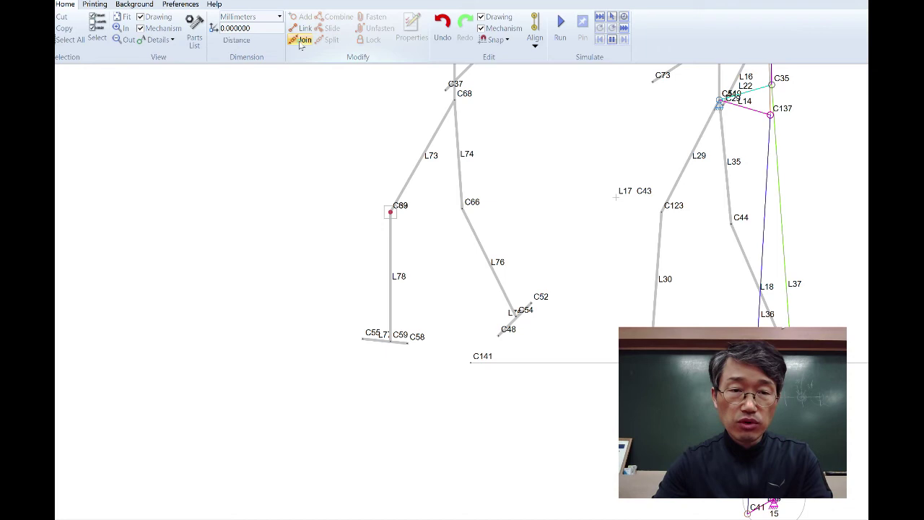
pyautogui.click(302, 41)
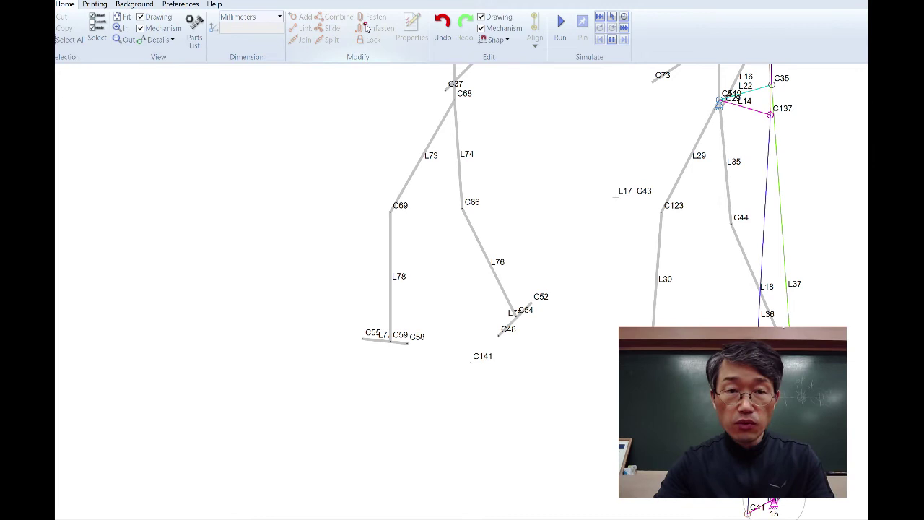
# Add two anchors beside the new figure, one near shoulder height and one near hip height.
pyautogui.scroll(-2, 507, 140)
pyautogui.moveTo(507, 140)
pyautogui.mouseDown()
pyautogui.moveTo(433, 210)
pyautogui.moveTo(407, 262)
pyautogui.mouseUp()
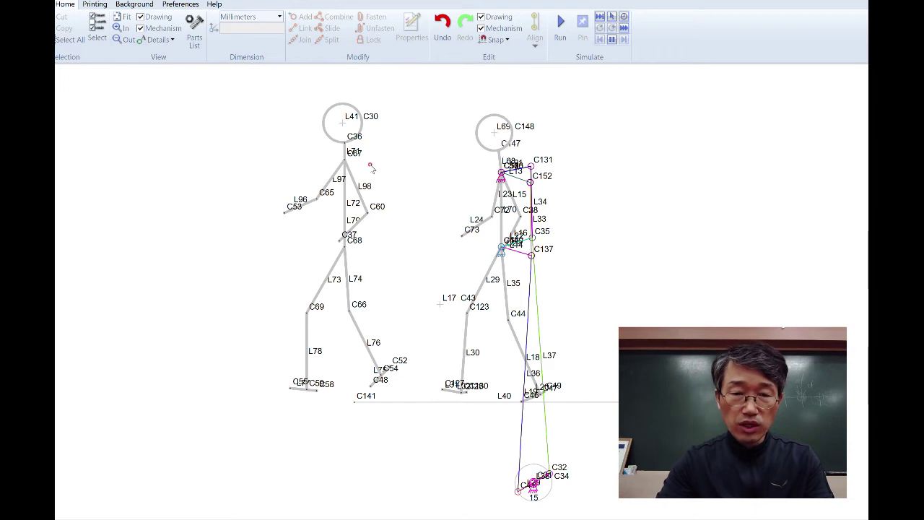
pyautogui.rightClick(371, 167)
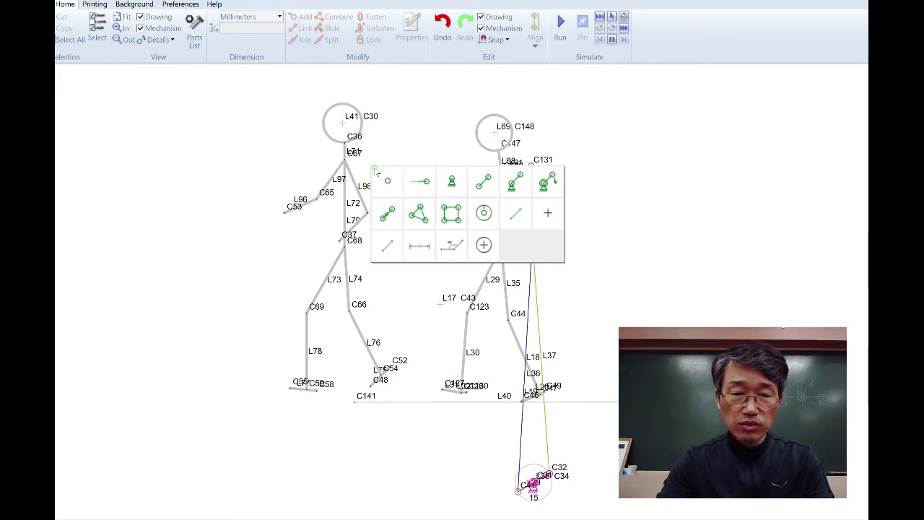
pyautogui.click(450, 184)
pyautogui.rightClick(367, 250)
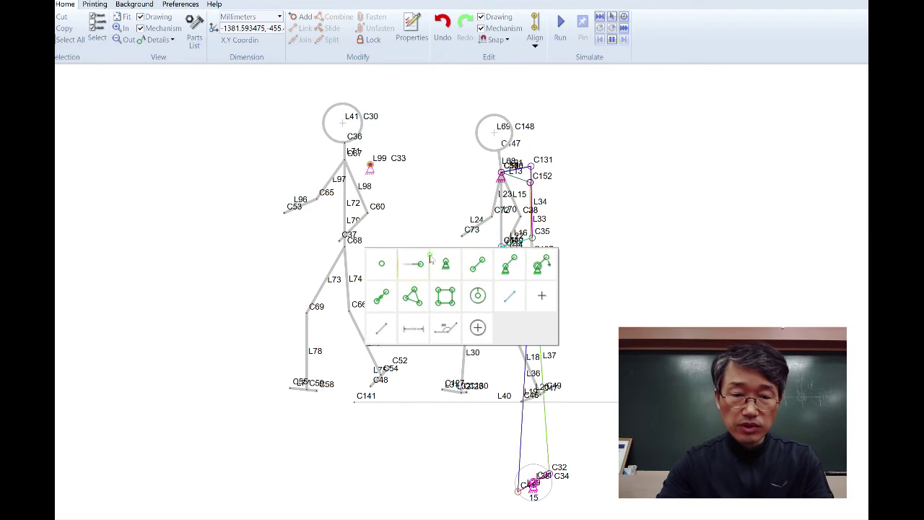
pyautogui.click(447, 265)
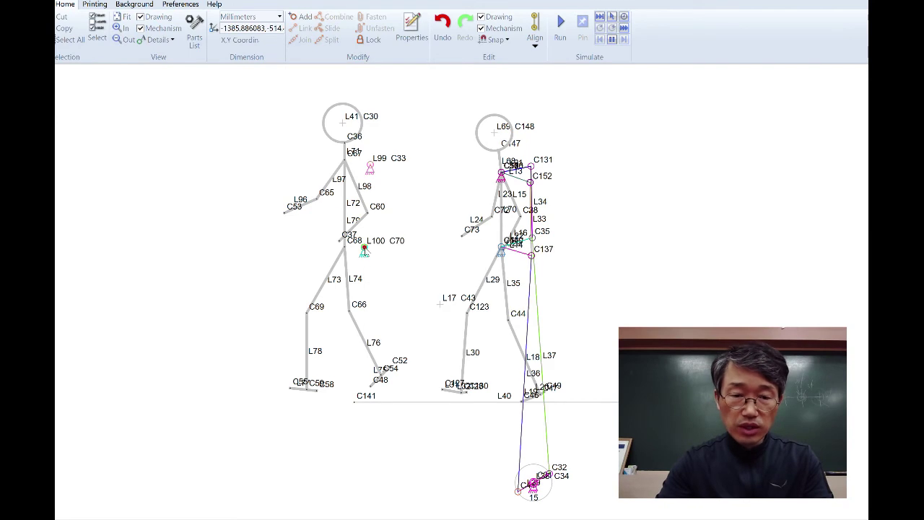
# Move the lower anchor onto the figure's hip point and the upper anchor onto its shoulder point.
pyautogui.moveTo(364, 250); pyautogui.dragTo(344, 249)
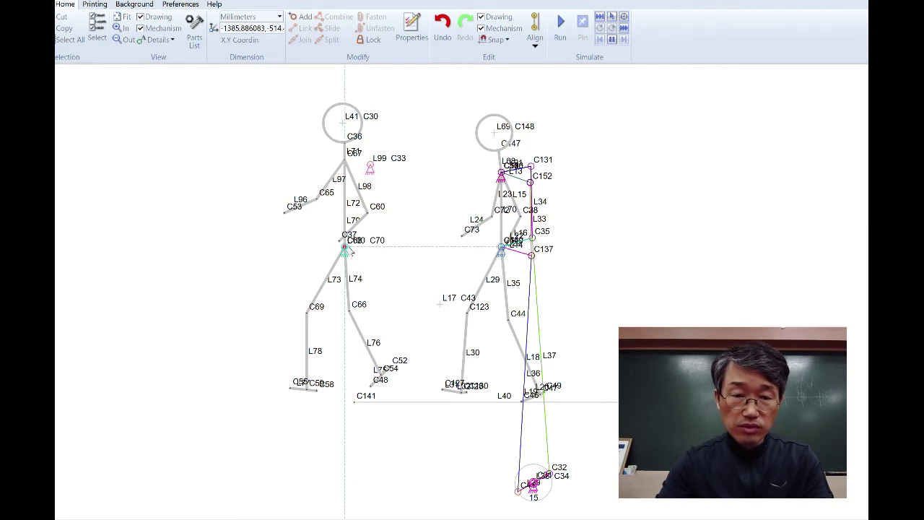
pyautogui.click(412, 264)
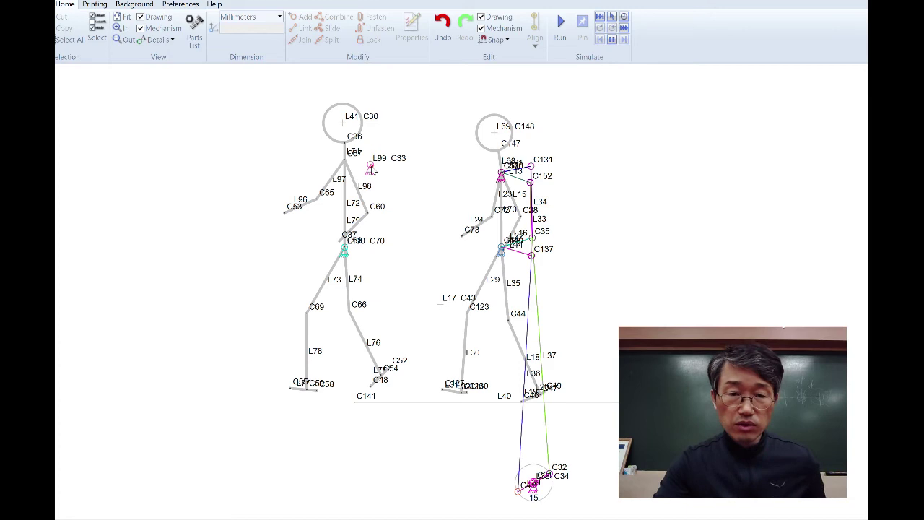
pyautogui.moveTo(371, 169); pyautogui.dragTo(345, 160)
pyautogui.click(468, 260)
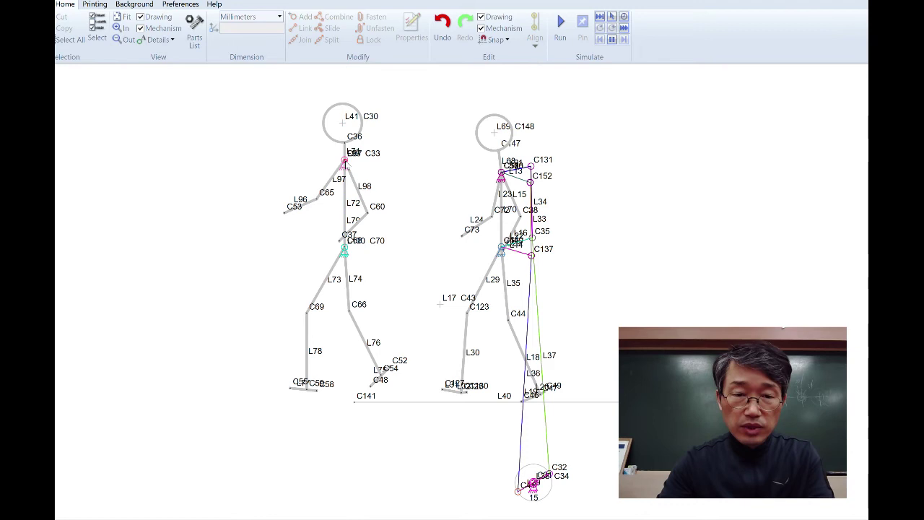
# Check the properties of the drawing point at the figure's shoulder.
pyautogui.click(345, 163)
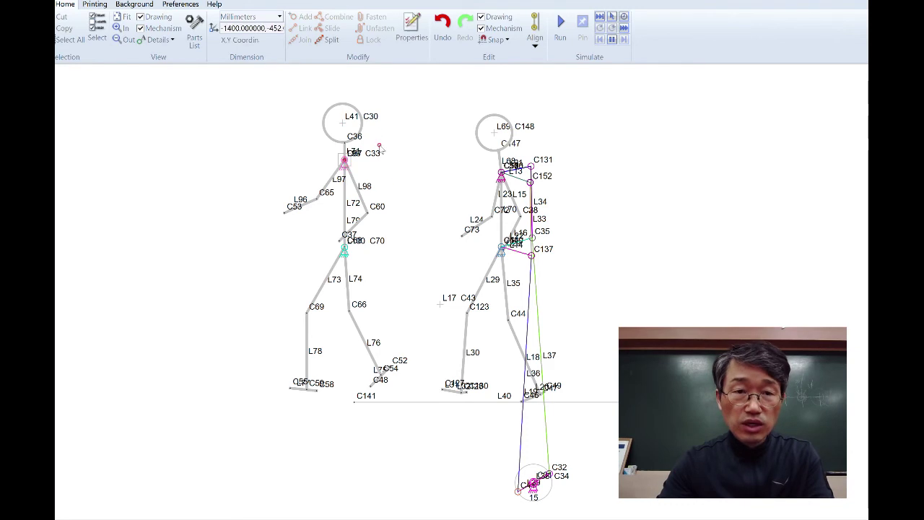
pyautogui.click(393, 183)
pyautogui.doubleClick(345, 160)
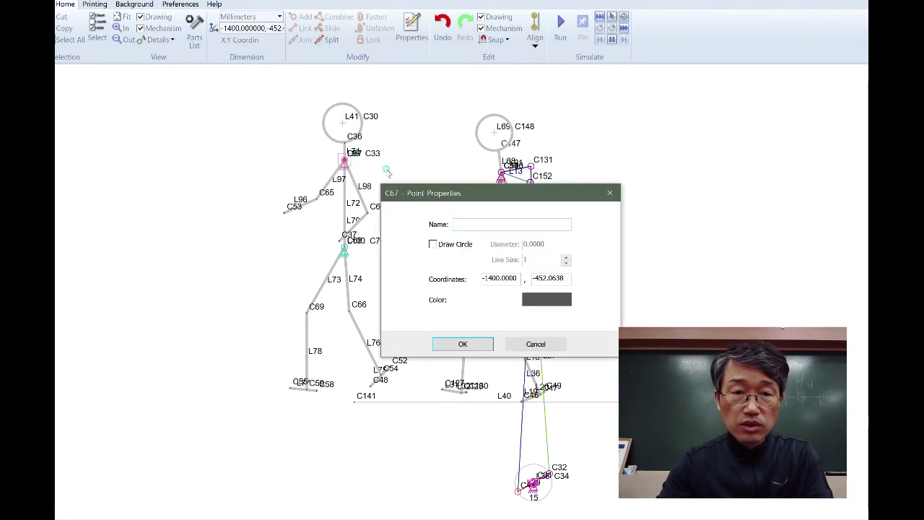
pyautogui.click(609, 193)
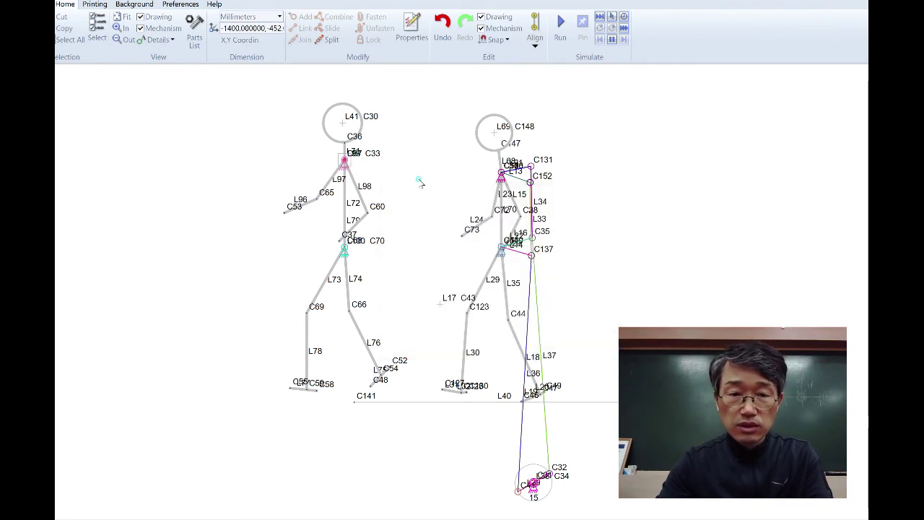
# Add four separate two-connector links in the space between the new figure and the existing mechanism.
pyautogui.rightClick(396, 165)
pyautogui.click(507, 182)
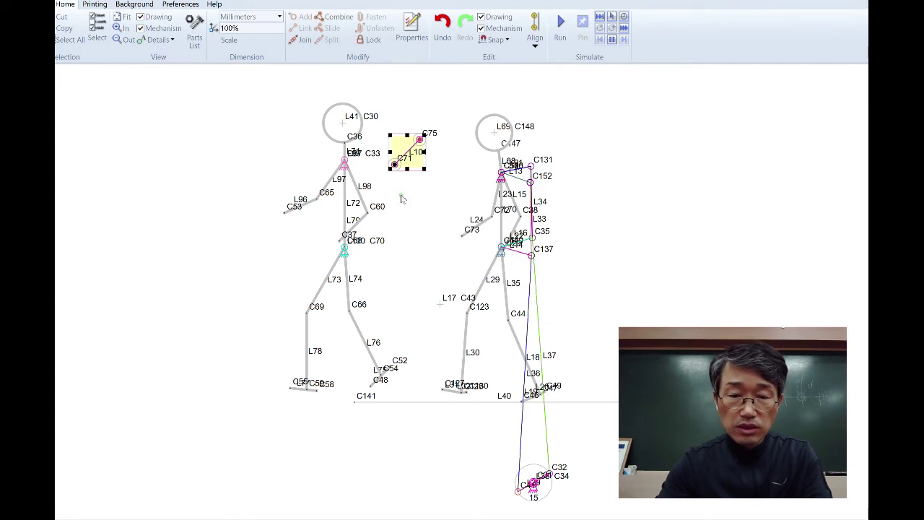
pyautogui.rightClick(402, 199)
pyautogui.click(514, 209)
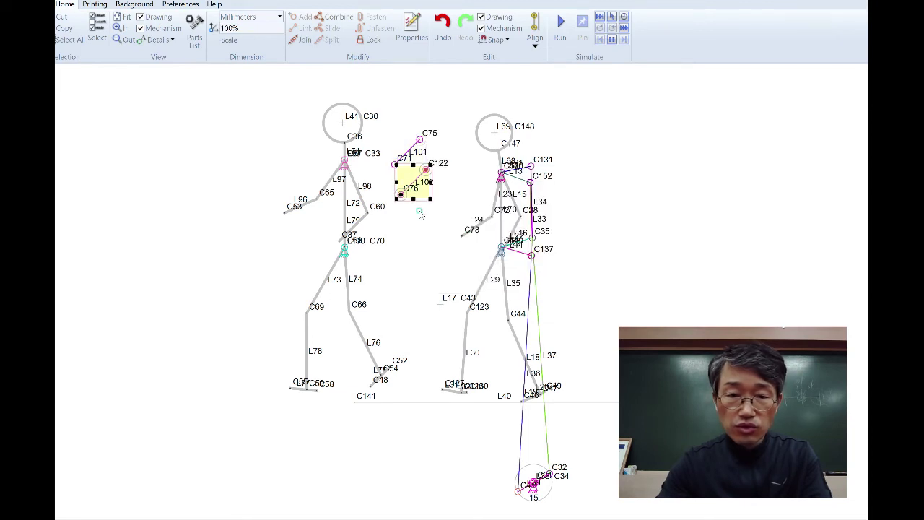
pyautogui.rightClick(419, 212)
pyautogui.click(530, 240)
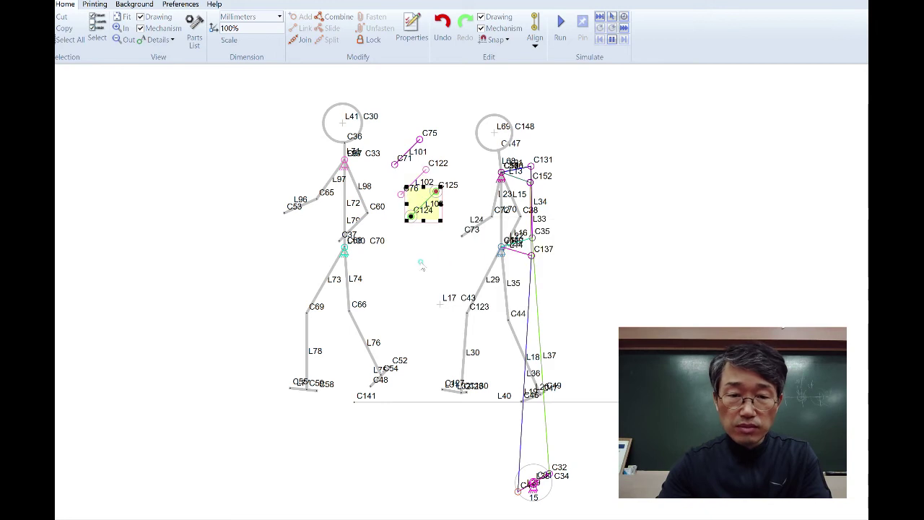
pyautogui.rightClick(405, 263)
pyautogui.click(510, 286)
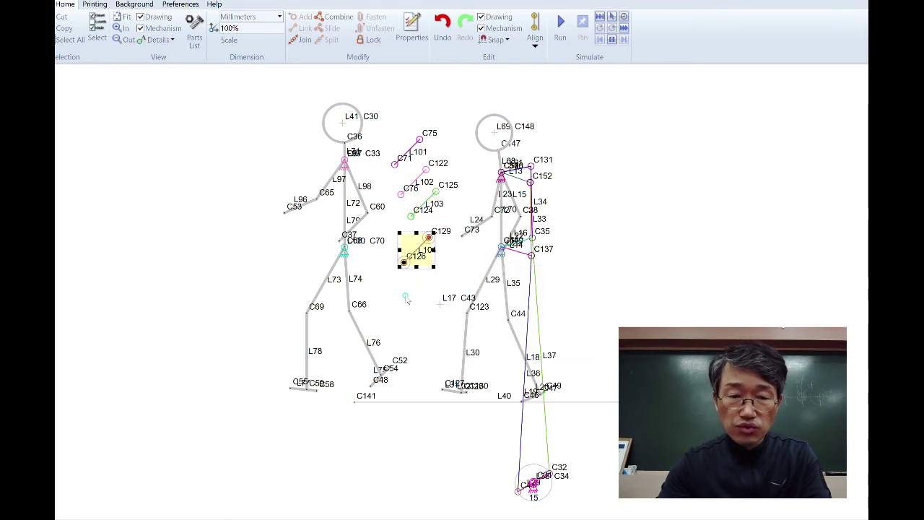
pyautogui.click(398, 287)
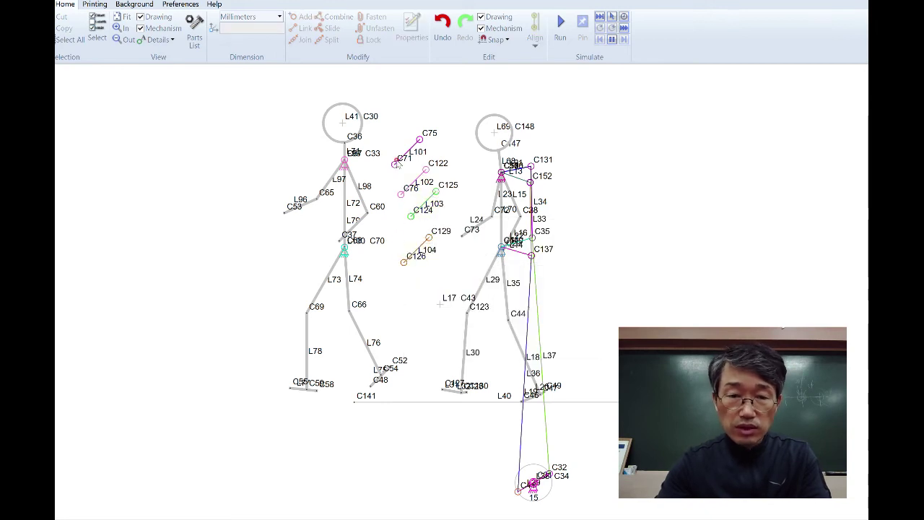
# Try to pair the topmost link's lower end, set about 20 mm from the shoulder at the same height, with the shoulder anchor.
pyautogui.moveTo(397, 163); pyautogui.dragTo(372, 160)
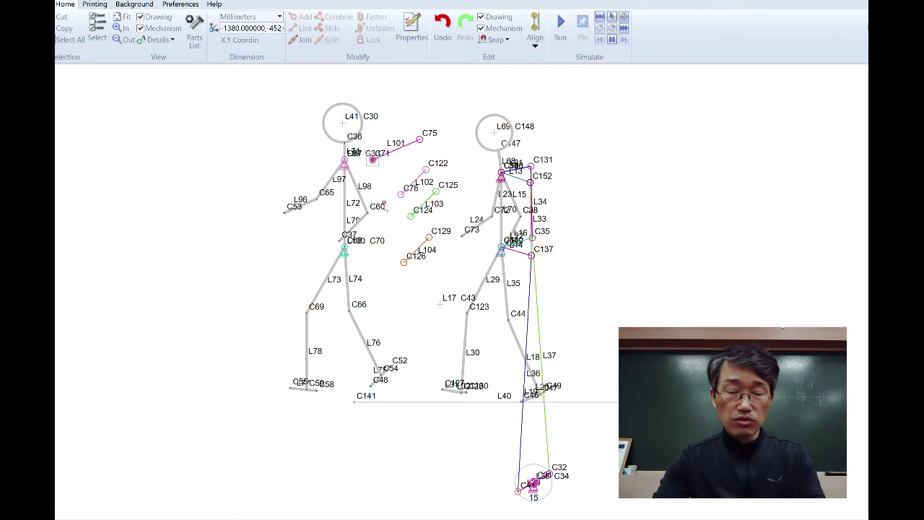
pyautogui.click(378, 186)
pyautogui.click(373, 161)
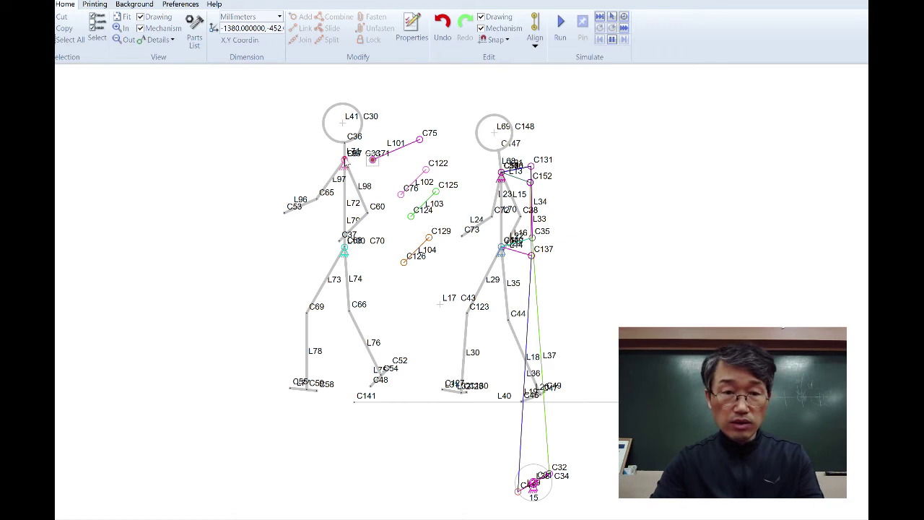
pyautogui.keyDown('shift'); pyautogui.click(345, 161); pyautogui.keyUp('shift')
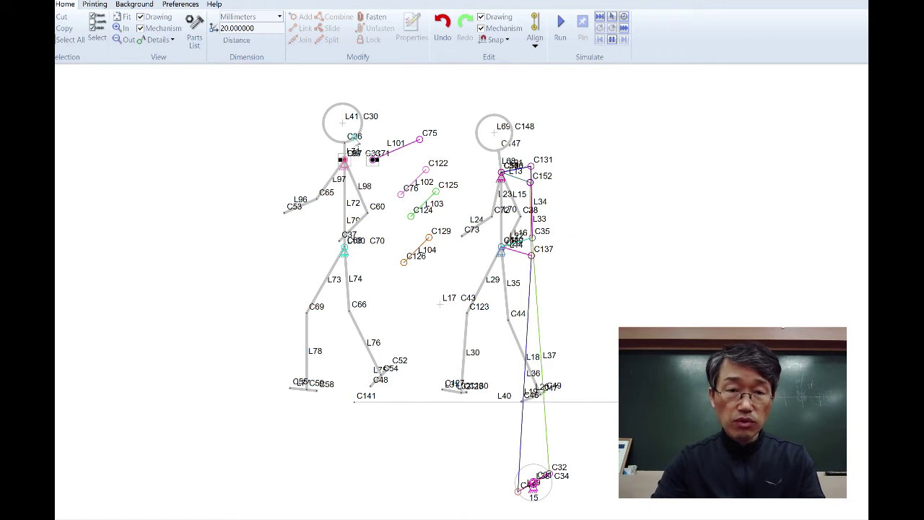
pyautogui.click(283, 153)
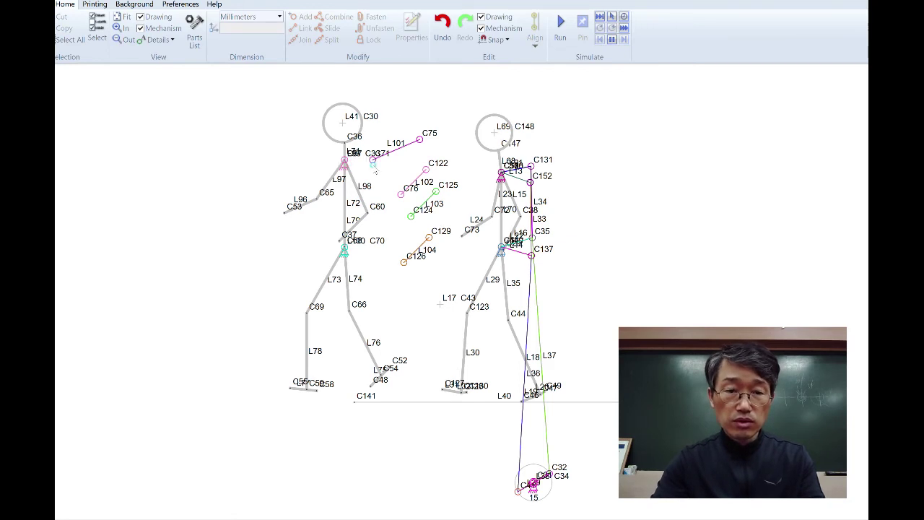
pyautogui.click(373, 160)
pyautogui.scroll(3, 349, 162)
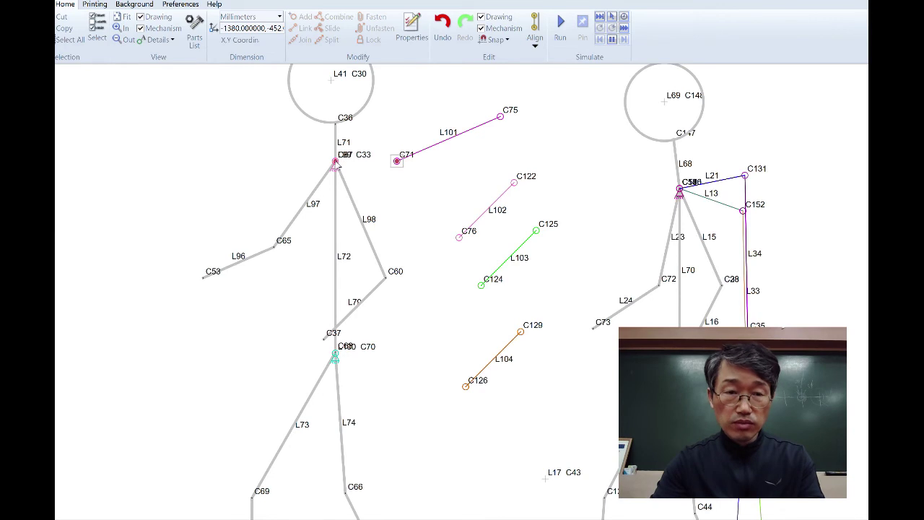
pyautogui.keyDown('shift'); pyautogui.click(336, 163); pyautogui.keyUp('shift')
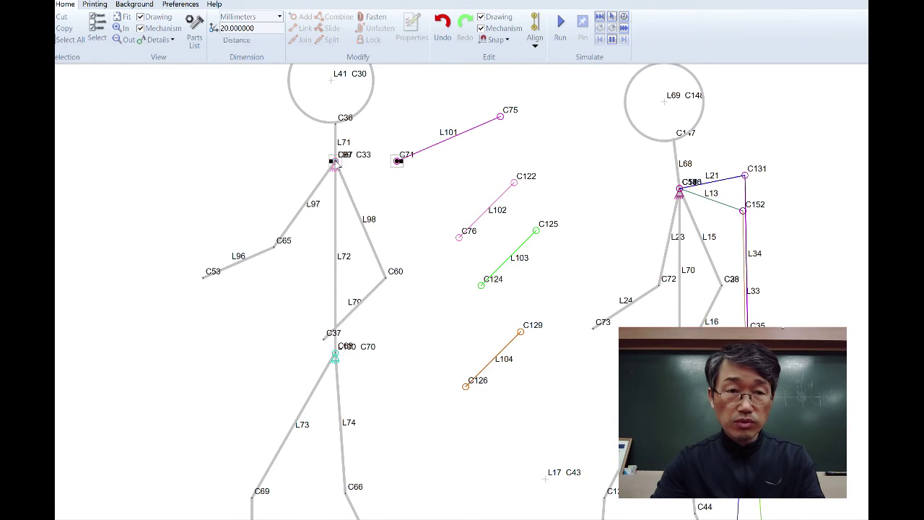
pyautogui.click(409, 192)
# Place the lower end of the topmost two-connector link exactly on the shoulder anchor.
pyautogui.scroll(5, 344, 171)
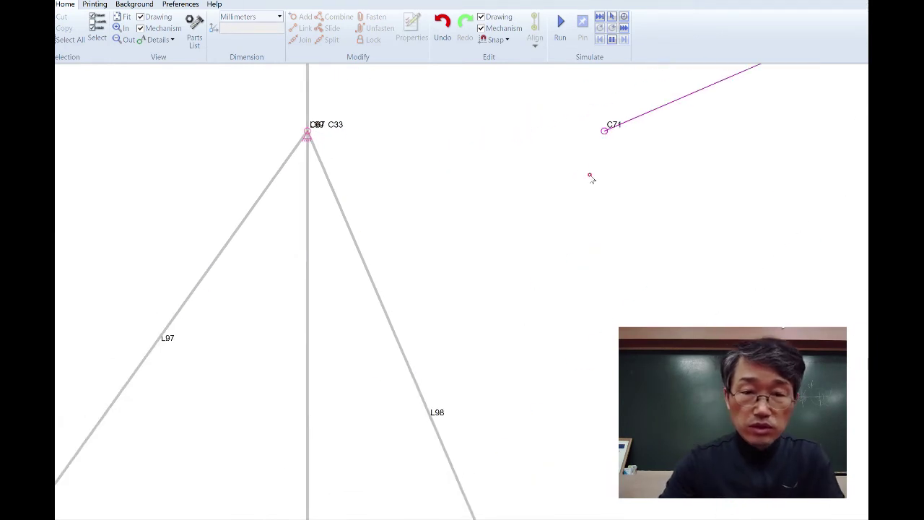
pyautogui.moveTo(604, 132); pyautogui.dragTo(312, 131)
pyautogui.moveTo(303, 136); pyautogui.dragTo(307, 132)
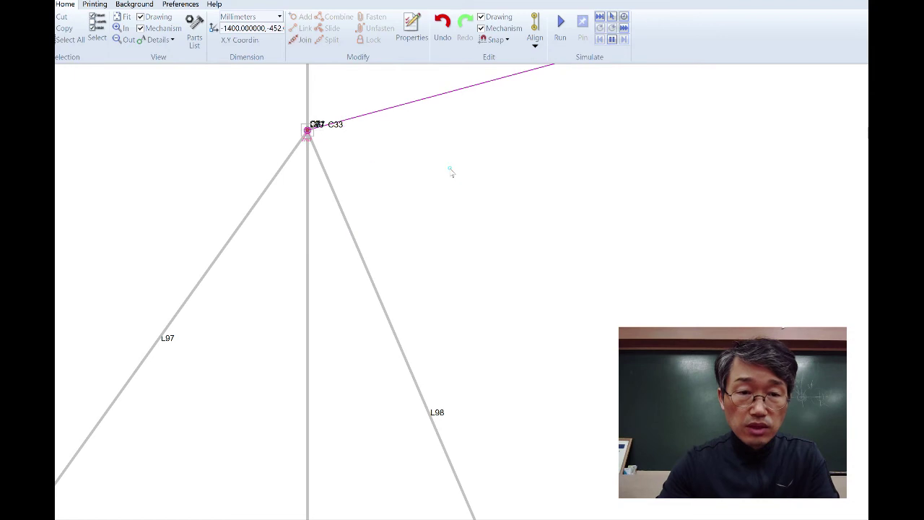
pyautogui.click(452, 172)
pyautogui.scroll(-6, 448, 176)
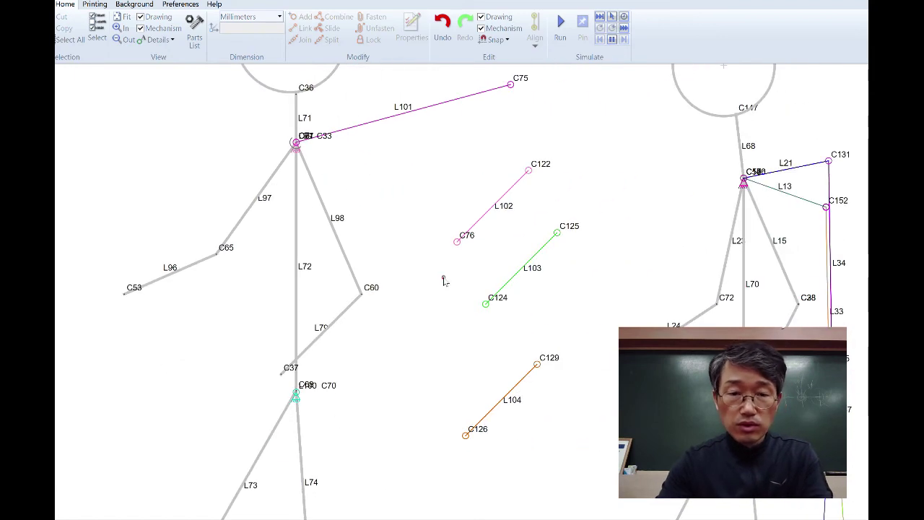
# Attach the lower end of the second two-connector link to the shoulder anchor and place its outer end below the first link's.
pyautogui.moveTo(457, 247); pyautogui.dragTo(296, 143)
pyautogui.click(379, 194)
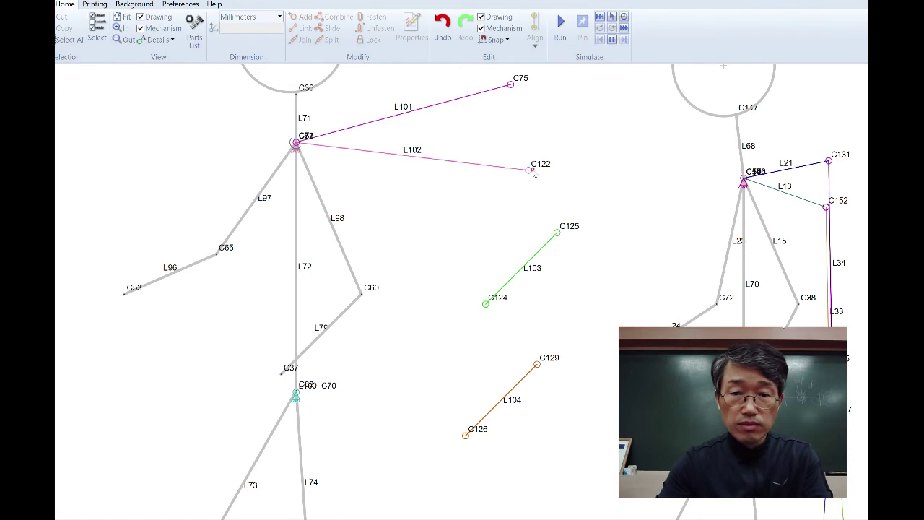
pyautogui.moveTo(534, 175); pyautogui.dragTo(514, 171)
pyautogui.scroll(-3, 390, 289)
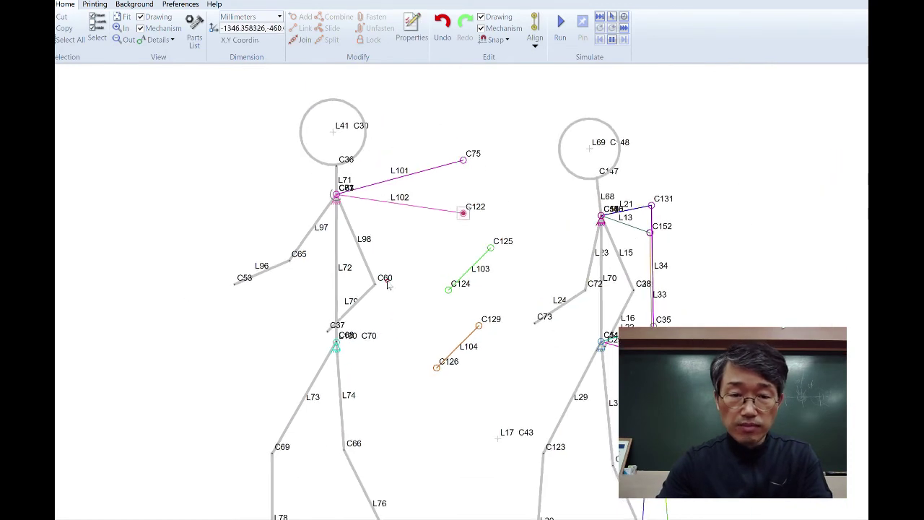
# Bring the inner ends of the two remaining links to the hip anchor, with the lowest link's outer end angled downward.
pyautogui.scroll(-2, 434, 260)
pyautogui.moveTo(456, 235); pyautogui.dragTo(343, 286)
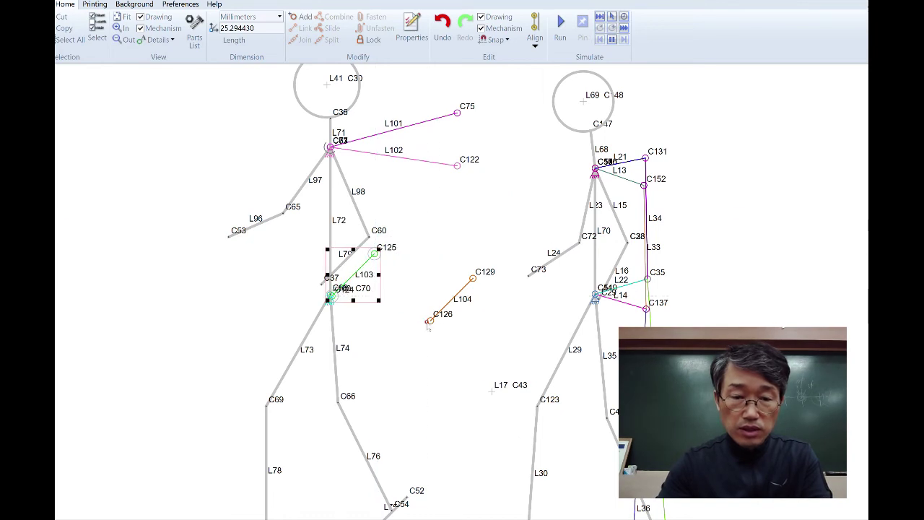
pyautogui.moveTo(472, 278); pyautogui.dragTo(476, 354)
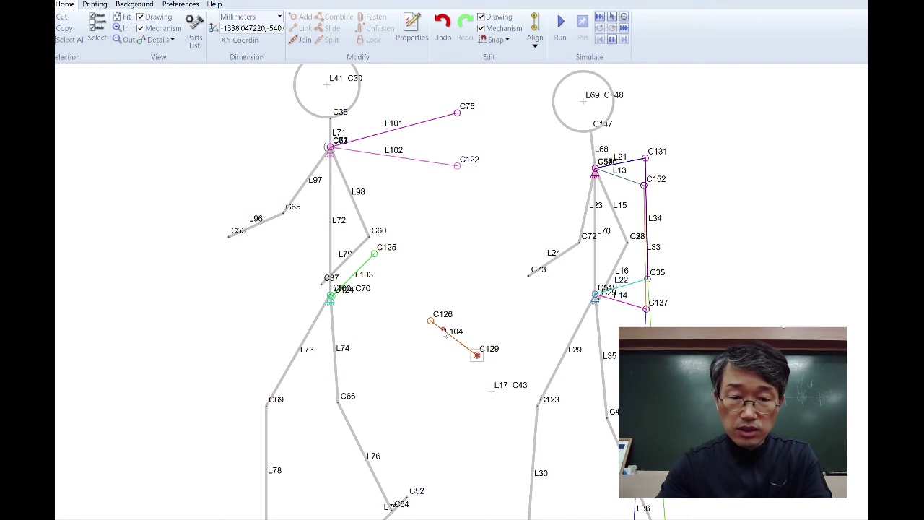
pyautogui.moveTo(434, 322); pyautogui.dragTo(331, 297)
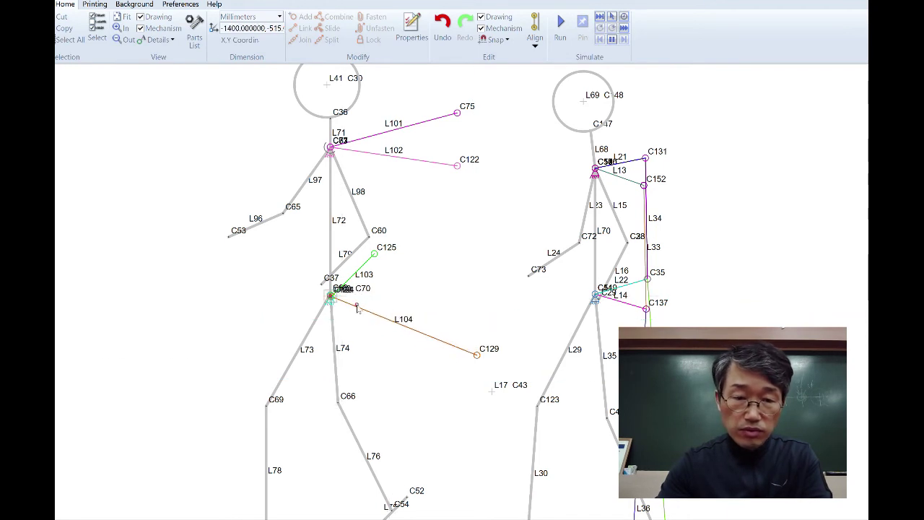
# Shorten all four shoulder and hip links by moving their outer ends toward the figure, roughly aligning each pair vertically.
pyautogui.moveTo(479, 357); pyautogui.dragTo(402, 320)
pyautogui.moveTo(374, 254); pyautogui.dragTo(406, 260)
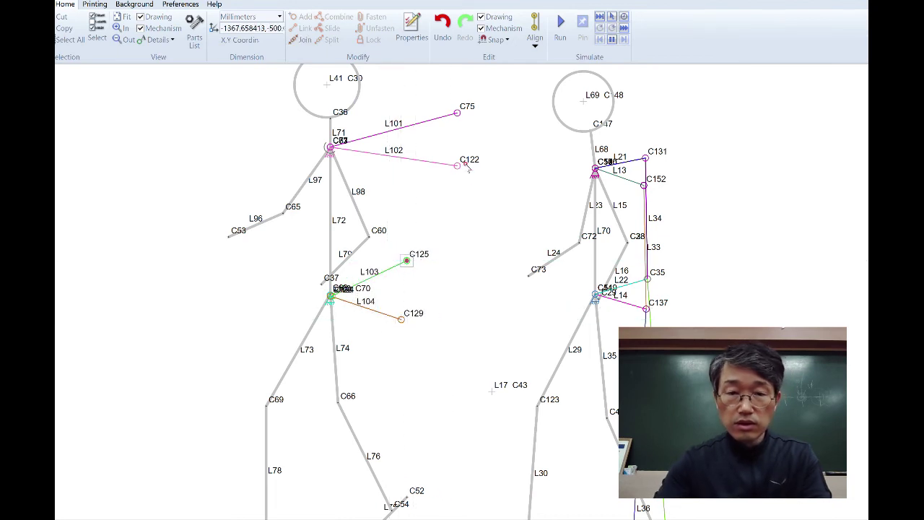
pyautogui.moveTo(452, 166); pyautogui.dragTo(406, 164)
pyautogui.moveTo(457, 112); pyautogui.dragTo(407, 125)
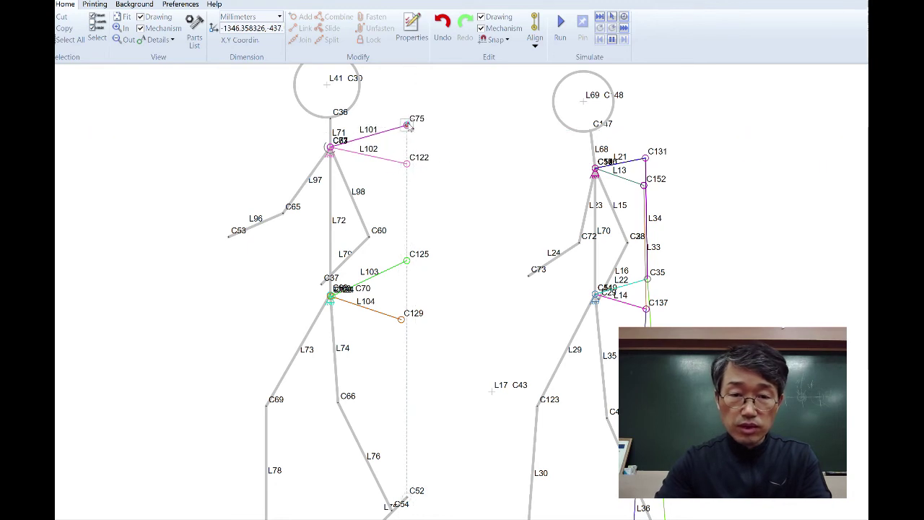
pyautogui.moveTo(406, 261); pyautogui.dragTo(402, 267)
# Move the hip anchor and the inner ends of both hip links exactly onto the figure's hip point.
pyautogui.scroll(5, 329, 317)
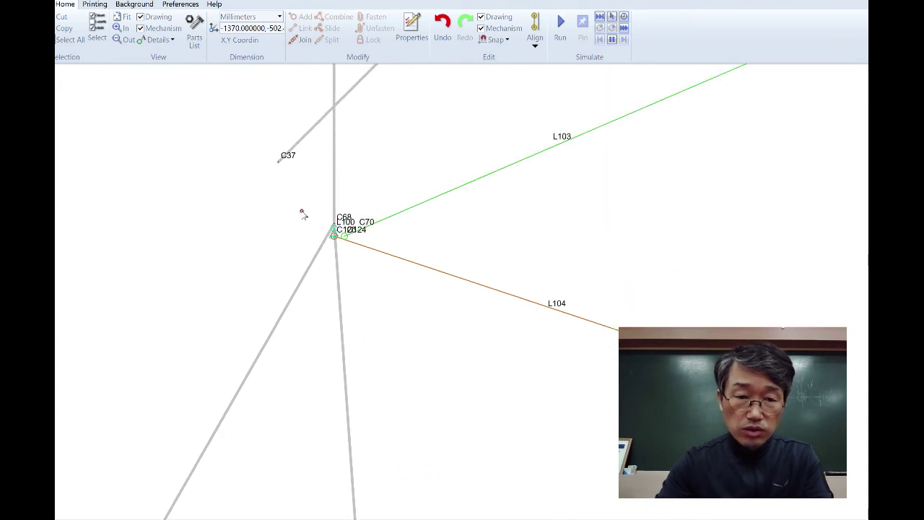
pyautogui.moveTo(302, 208); pyautogui.dragTo(376, 282)
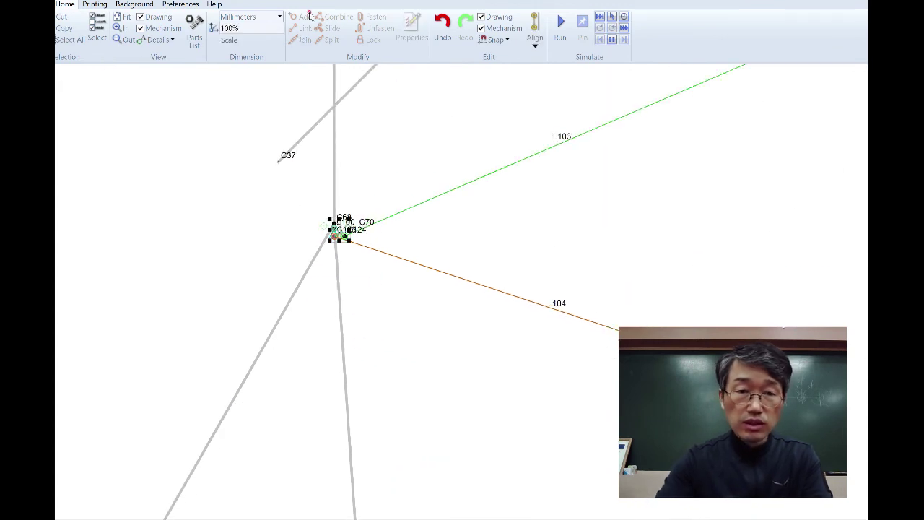
pyautogui.click(366, 273)
pyautogui.scroll(4, 318, 239)
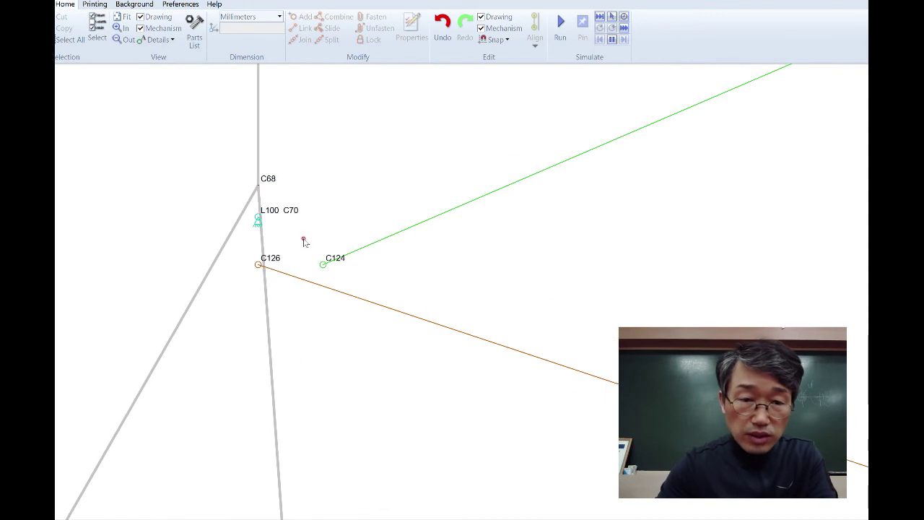
pyautogui.moveTo(257, 214); pyautogui.dragTo(258, 186)
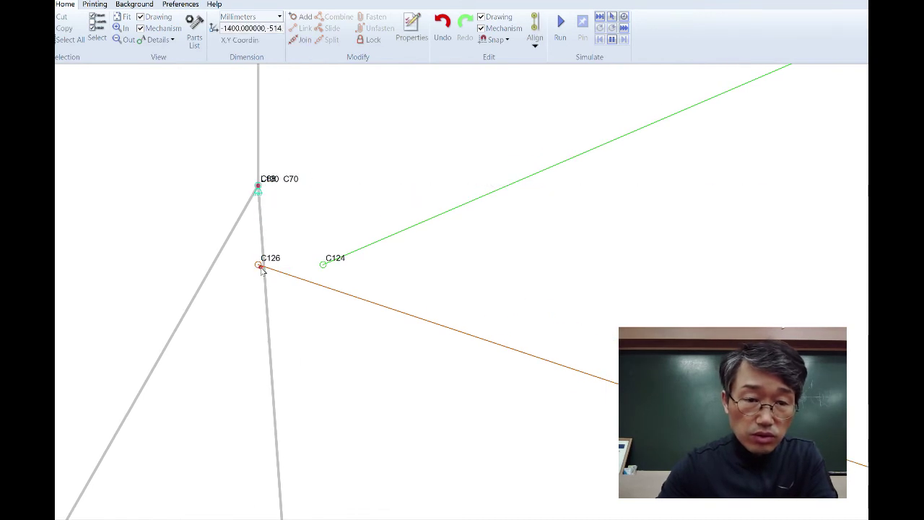
pyautogui.moveTo(259, 265); pyautogui.dragTo(257, 186)
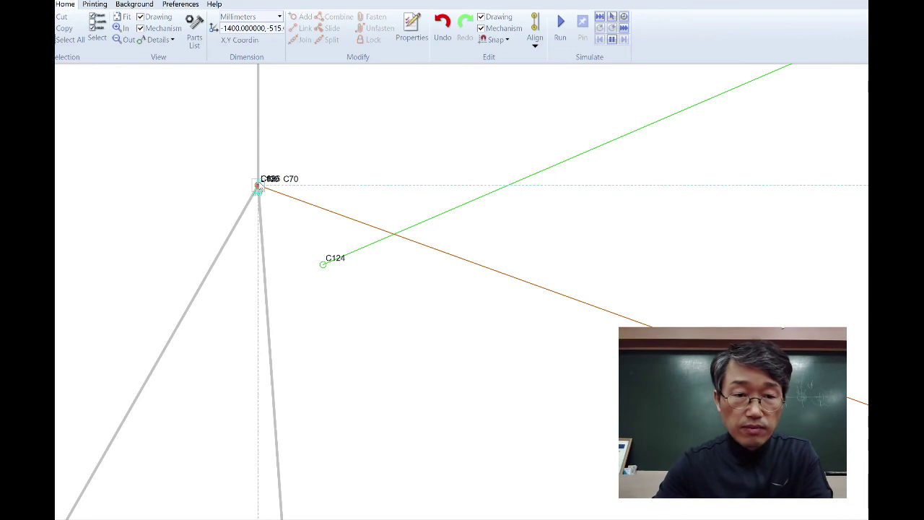
pyautogui.moveTo(323, 265); pyautogui.dragTo(258, 187)
pyautogui.click(254, 244)
# Move the inner end of the upper shoulder link down exactly onto the shoulder point and its anchor.
pyautogui.scroll(-6, 379, 222)
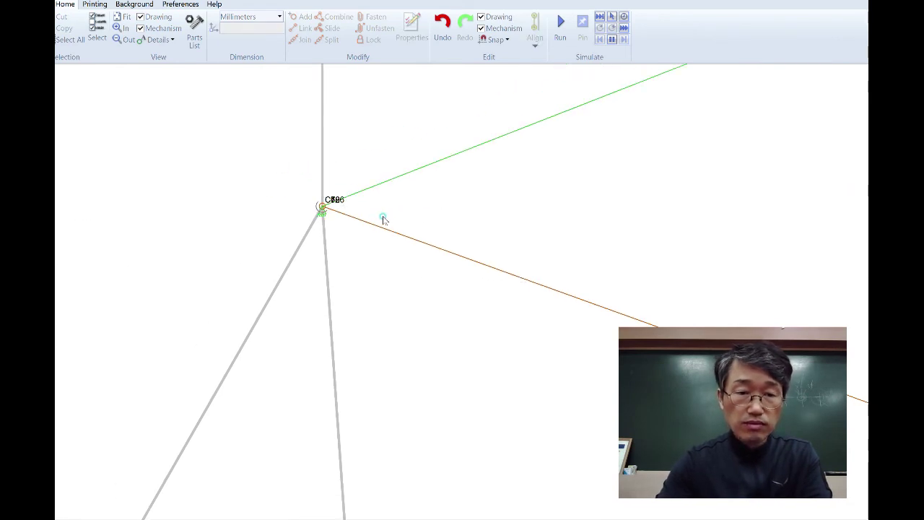
pyautogui.scroll(-3, 421, 189)
pyautogui.moveTo(440, 152); pyautogui.dragTo(403, 353)
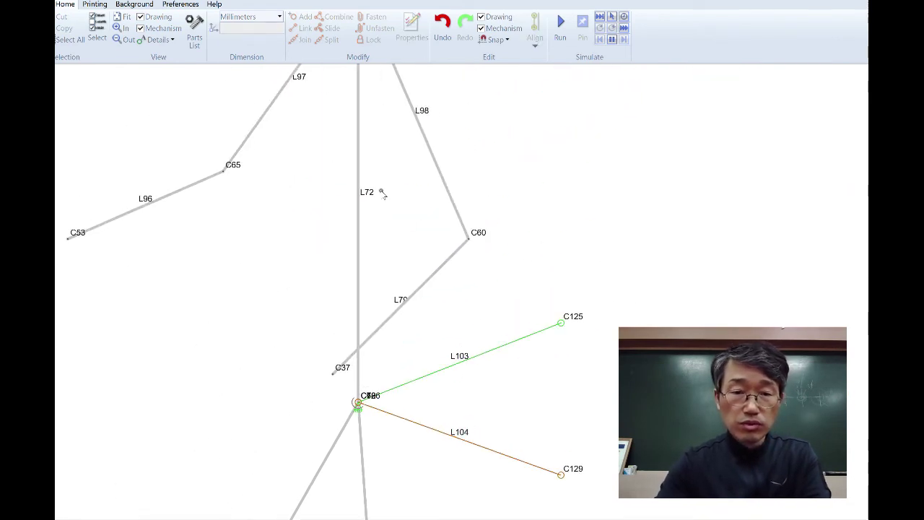
pyautogui.moveTo(382, 195); pyautogui.dragTo(392, 408)
pyautogui.scroll(10, 376, 200)
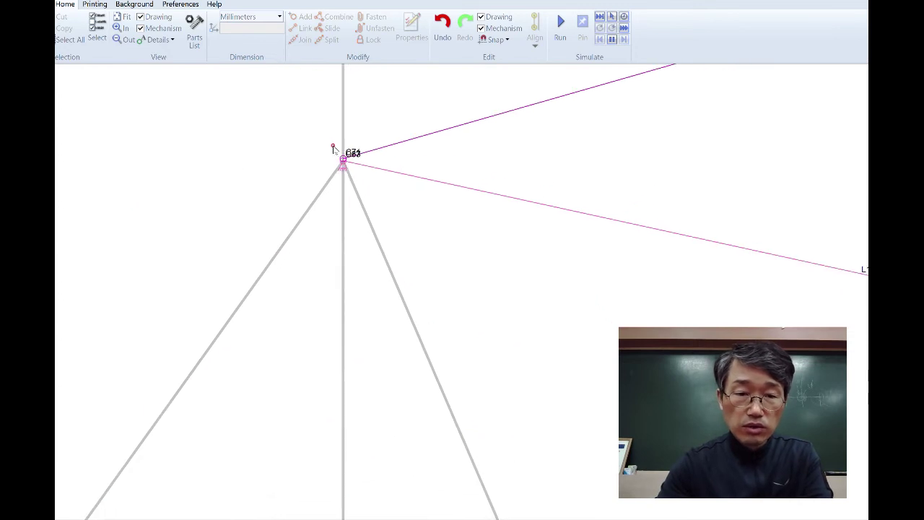
pyautogui.scroll(3, 327, 152)
pyautogui.scroll(4, 369, 198)
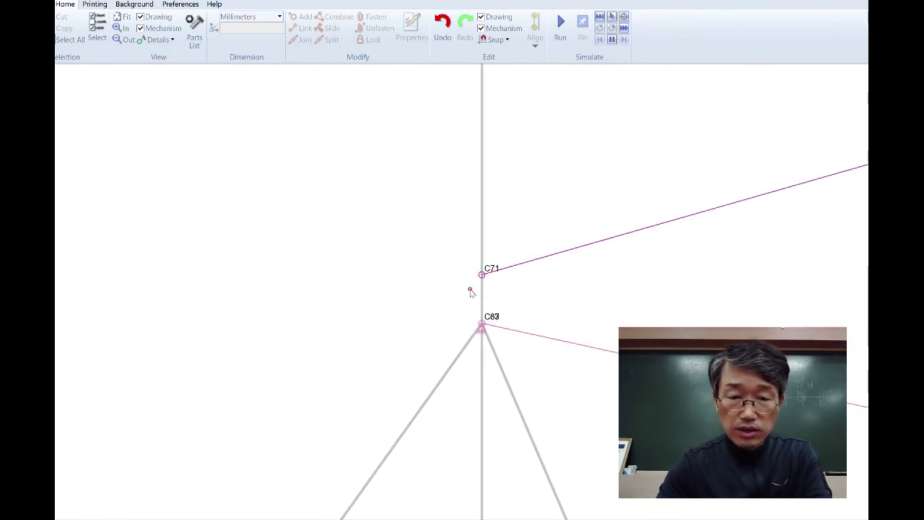
pyautogui.moveTo(470, 291); pyautogui.dragTo(305, 167)
pyautogui.scroll(3, 343, 226)
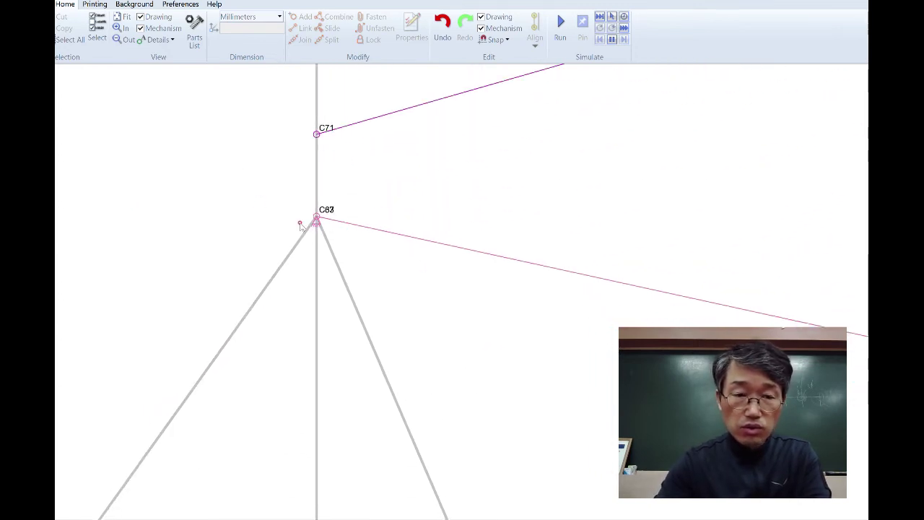
pyautogui.moveTo(301, 227); pyautogui.dragTo(258, 198)
pyautogui.scroll(-2, 291, 190)
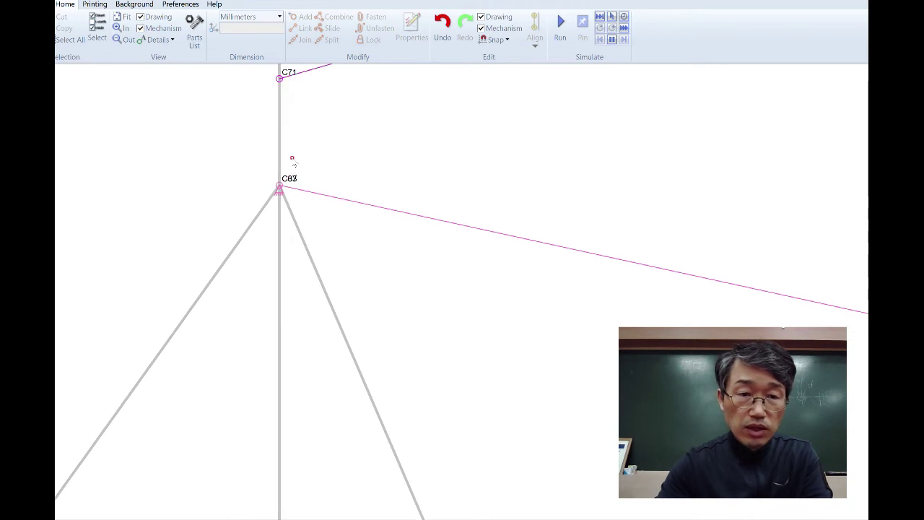
pyautogui.scroll(-2, 292, 144)
pyautogui.moveTo(284, 99); pyautogui.dragTo(287, 171)
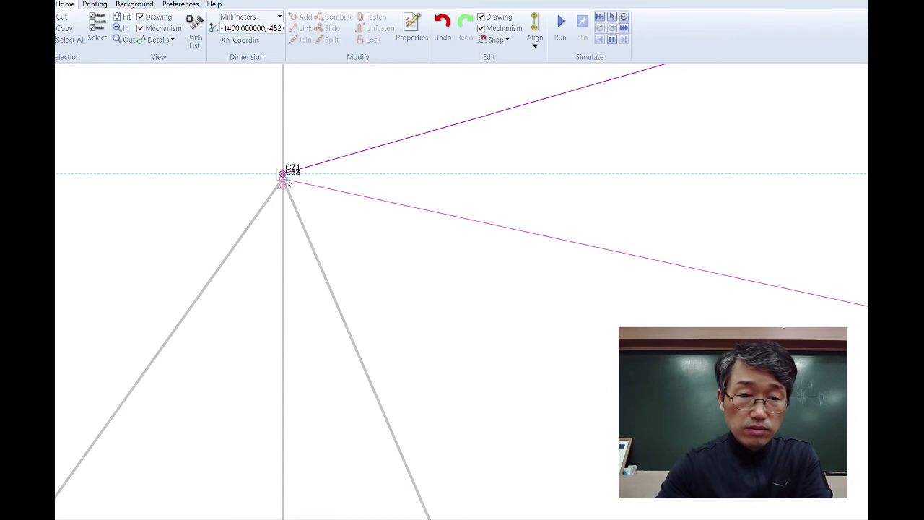
pyautogui.moveTo(287, 182); pyautogui.dragTo(286, 186)
pyautogui.click(342, 226)
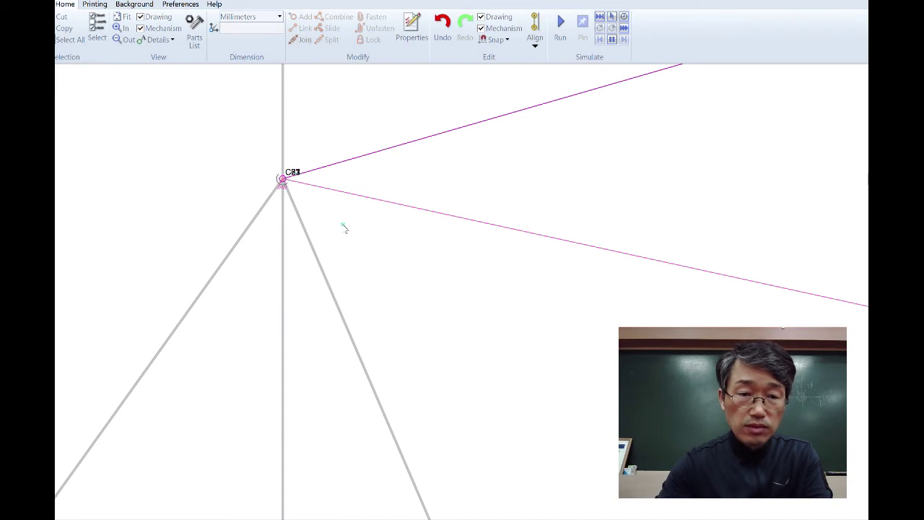
# Check the selection at the shoulder and review the properties of the drawing point there.
pyautogui.moveTo(247, 150); pyautogui.dragTo(332, 244)
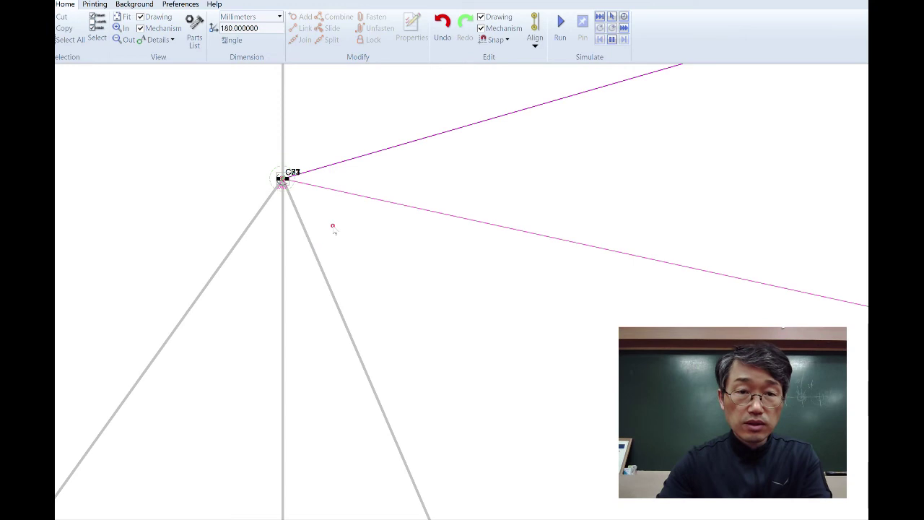
pyautogui.click(355, 230)
pyautogui.doubleClick(282, 180)
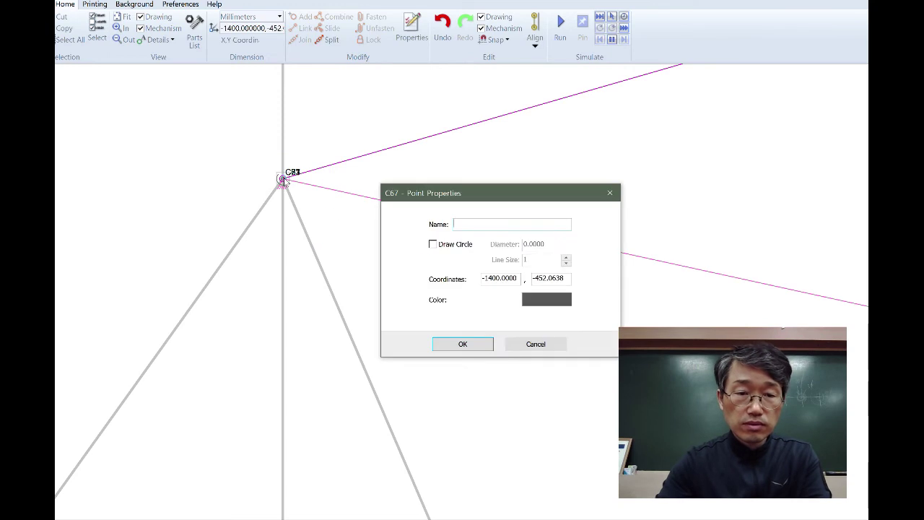
pyautogui.click(478, 345)
pyautogui.click(387, 242)
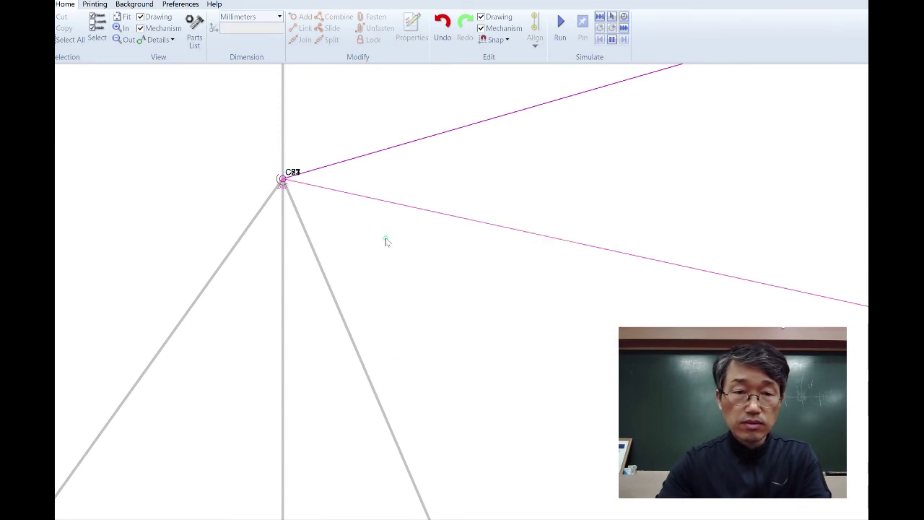
# Split the connectors at the shoulder and join all of them together again.
pyautogui.scroll(3, 261, 200)
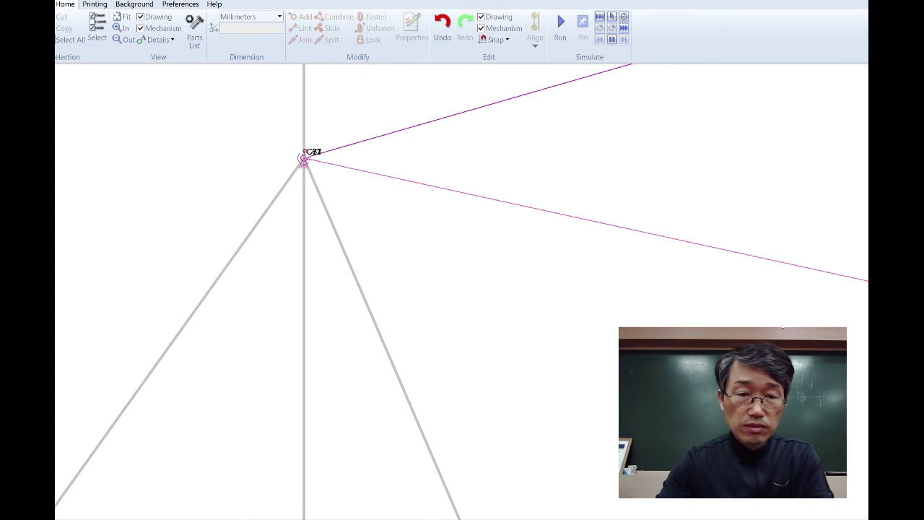
pyautogui.click(304, 158)
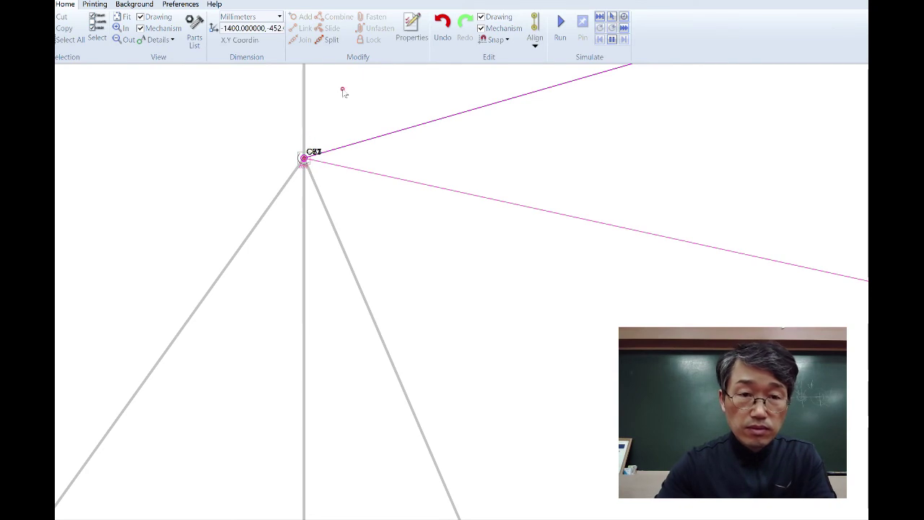
pyautogui.click(325, 41)
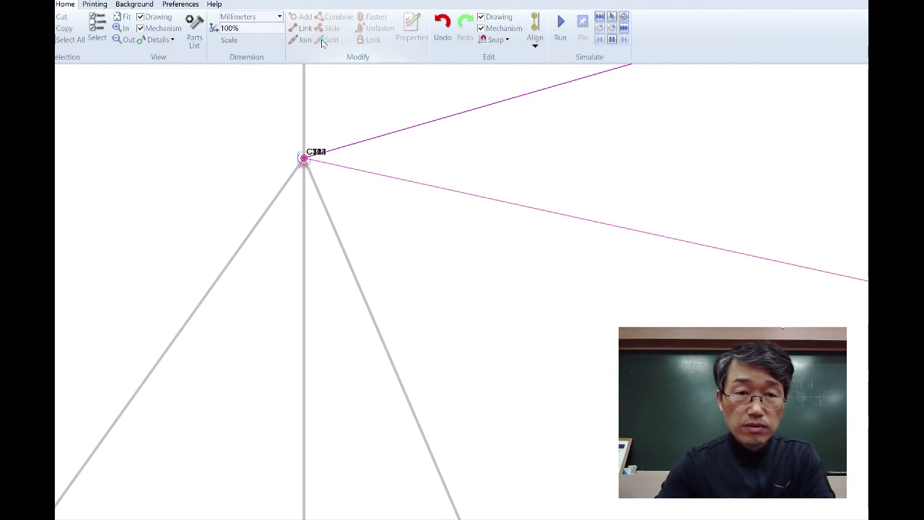
pyautogui.click(302, 40)
pyautogui.click(372, 246)
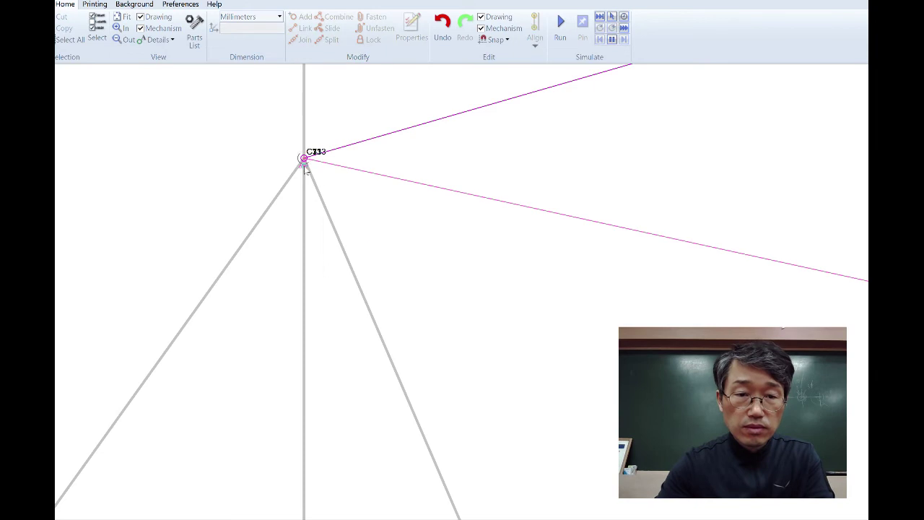
# Add an anchored link with a rotating input below the new figure's feet, between the two horizontal baselines.
pyautogui.moveTo(334, 202)
pyautogui.mouseDown()
pyautogui.moveTo(389, 213)
pyautogui.moveTo(419, 252)
pyautogui.moveTo(459, 283)
pyautogui.mouseUp()
pyautogui.scroll(-4, 459, 283)
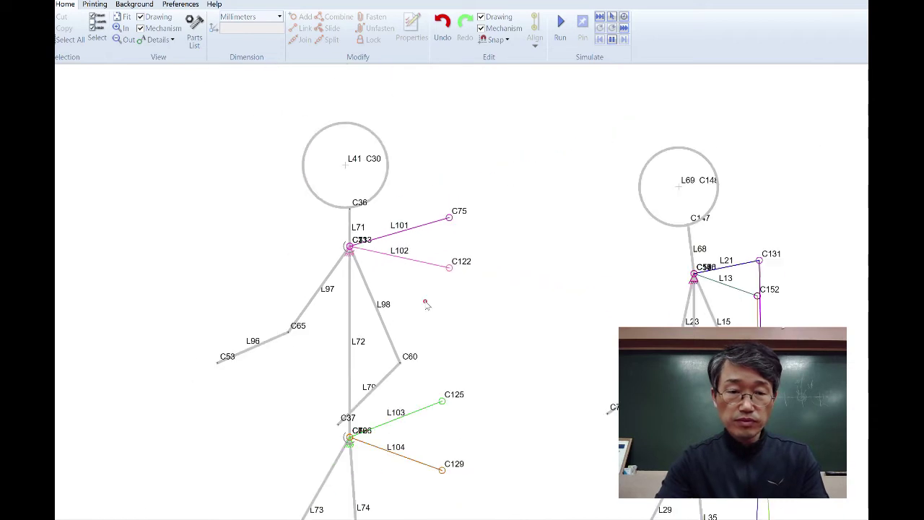
pyautogui.moveTo(384, 248); pyautogui.dragTo(374, 196)
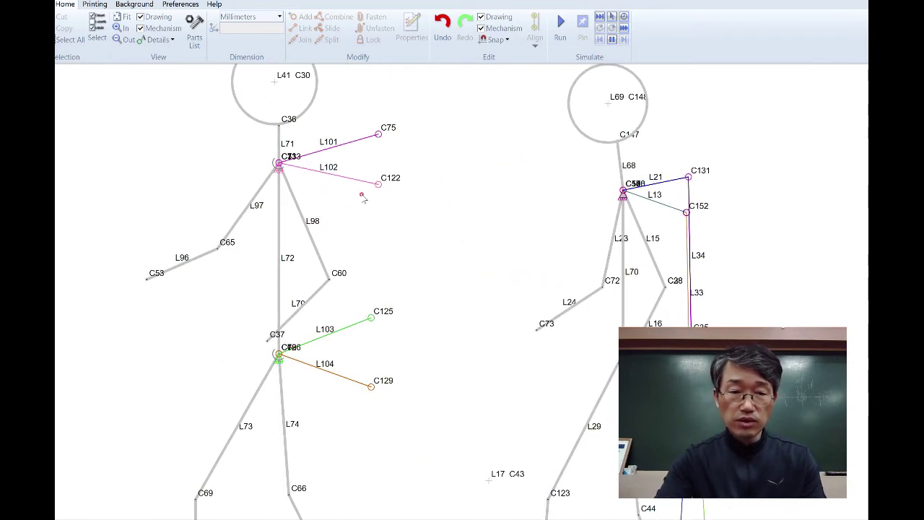
pyautogui.scroll(-2, 453, 302)
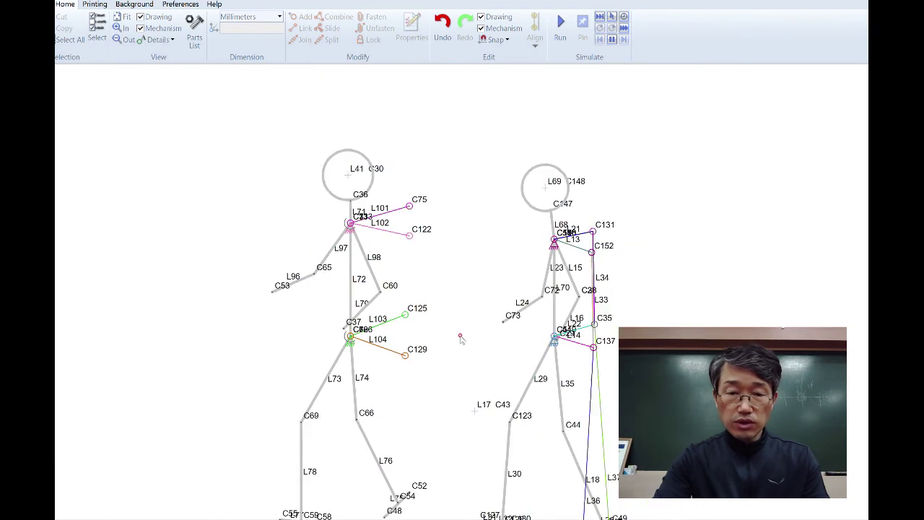
pyautogui.scroll(-1, 460, 339)
pyautogui.moveTo(466, 351)
pyautogui.mouseDown()
pyautogui.moveTo(388, 190)
pyautogui.moveTo(365, 187)
pyautogui.mouseUp()
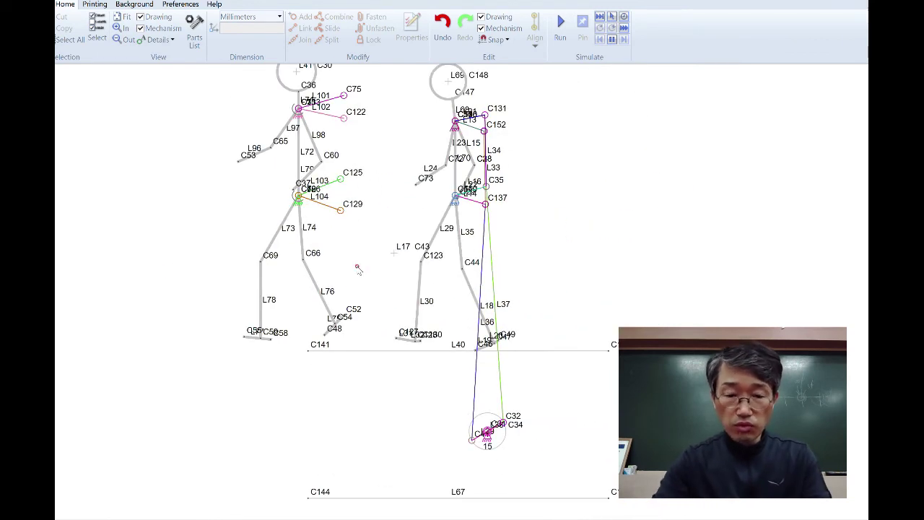
pyautogui.rightClick(332, 412)
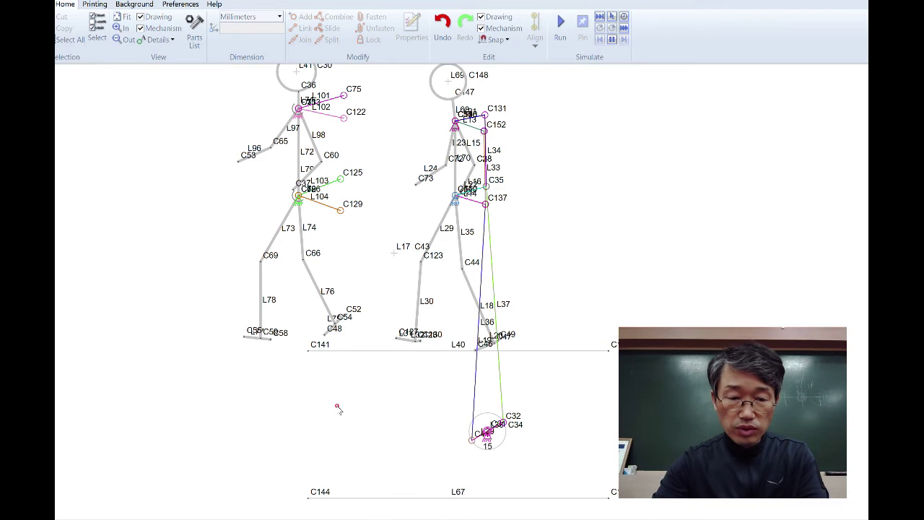
pyautogui.rightClick(337, 416)
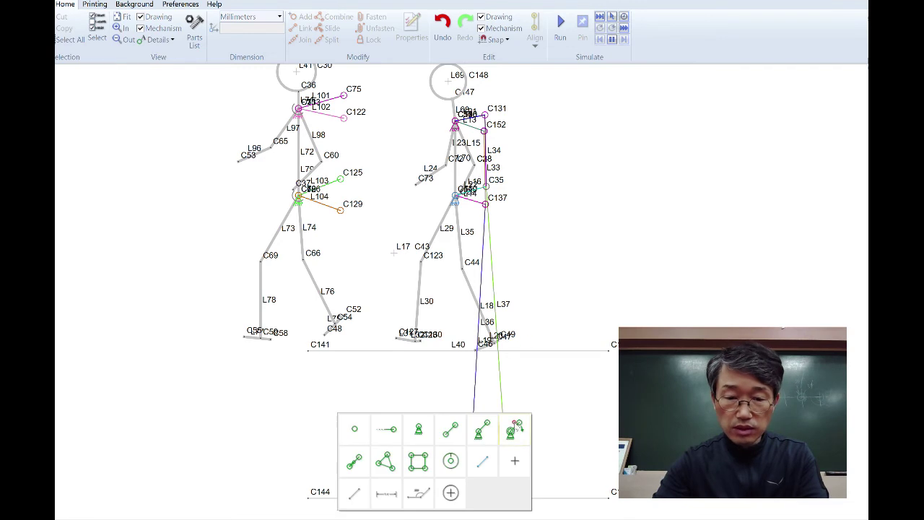
pyautogui.click(510, 431)
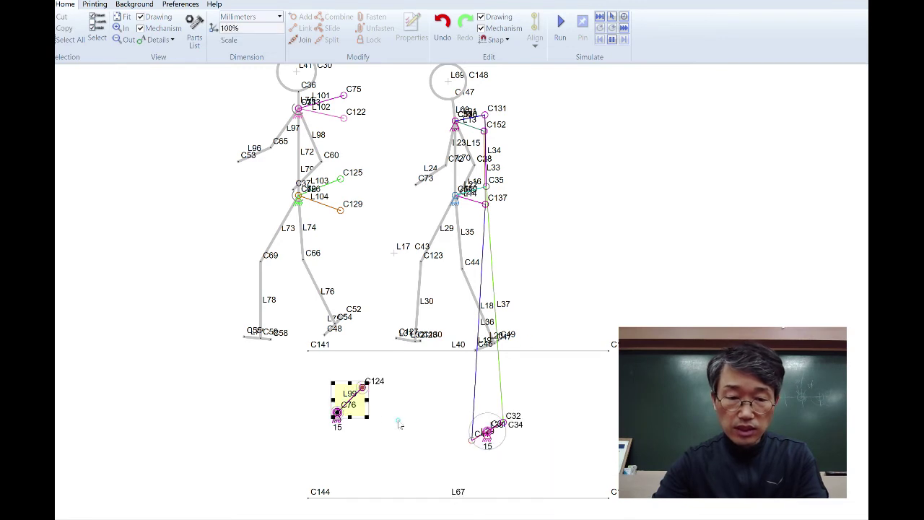
# Shorten the new crank by moving its free end inward and shift its anchor slightly down.
pyautogui.moveTo(364, 389); pyautogui.dragTo(350, 409)
pyautogui.click(378, 425)
pyautogui.click(348, 433)
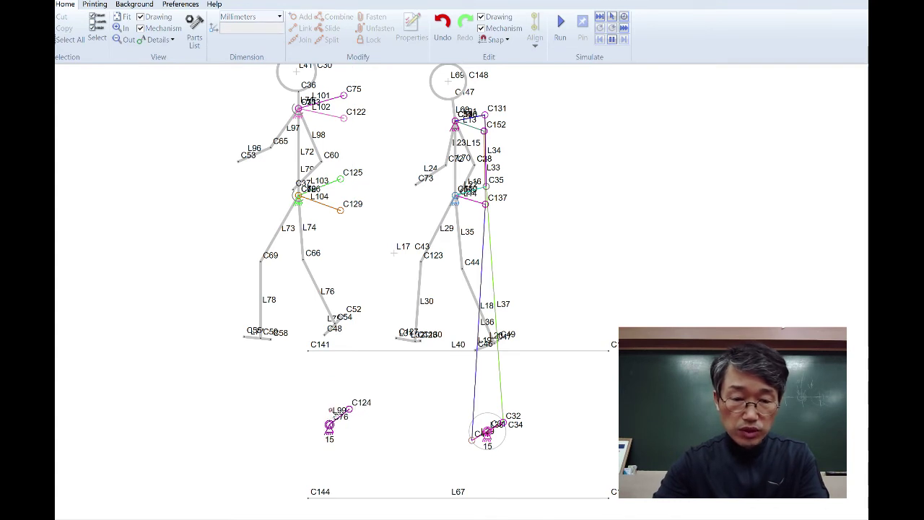
# Add a second link to the crank's rotating anchor, extending to the lower left, opposite the existing crank arm.
pyautogui.rightClick(310, 396)
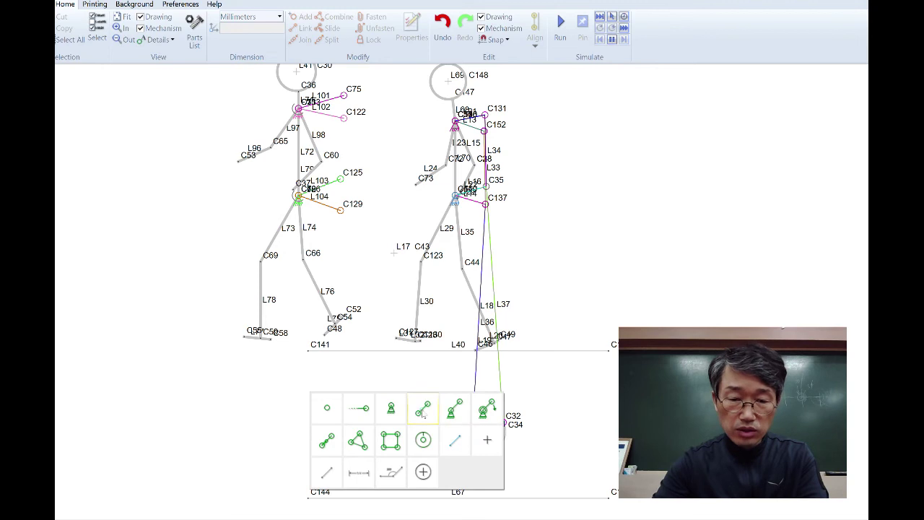
pyautogui.click(423, 411)
pyautogui.moveTo(337, 378); pyautogui.dragTo(342, 419)
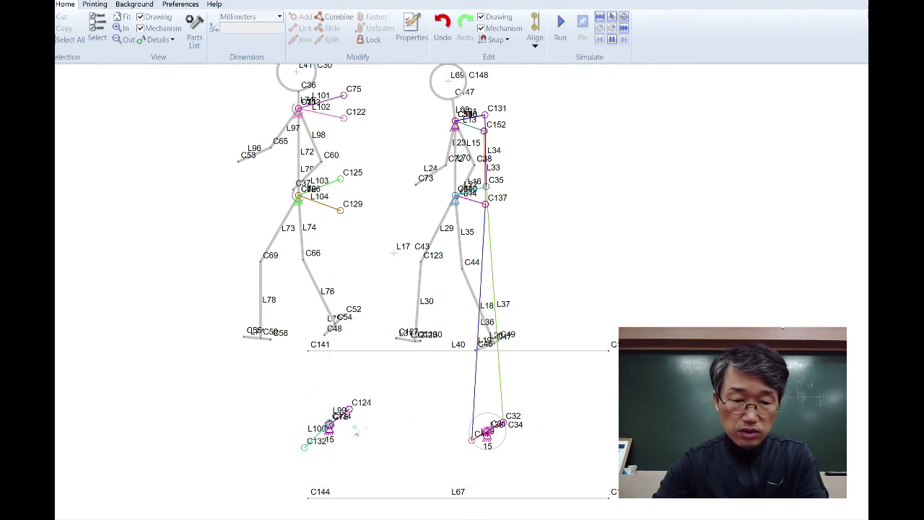
pyautogui.scroll(5, 341, 416)
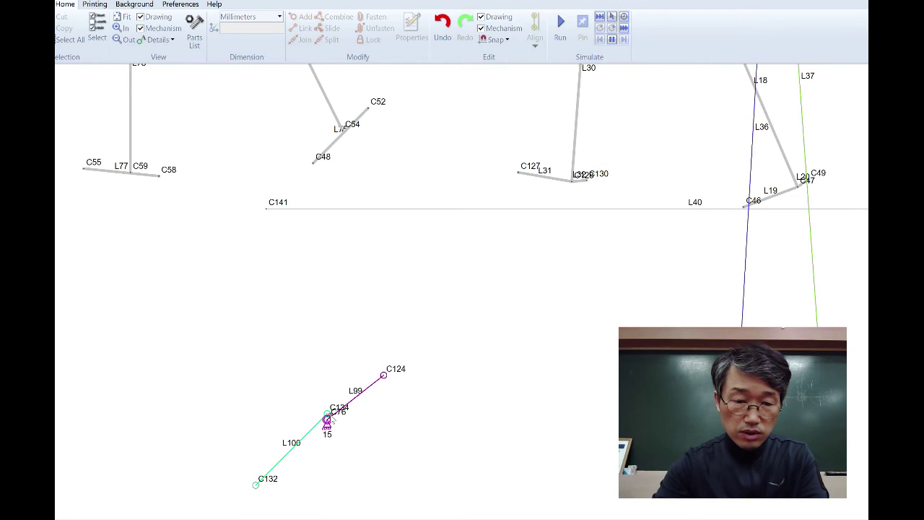
pyautogui.moveTo(327, 413); pyautogui.dragTo(322, 416)
pyautogui.scroll(2, 333, 424)
pyautogui.click(416, 417)
pyautogui.scroll(-5, 488, 376)
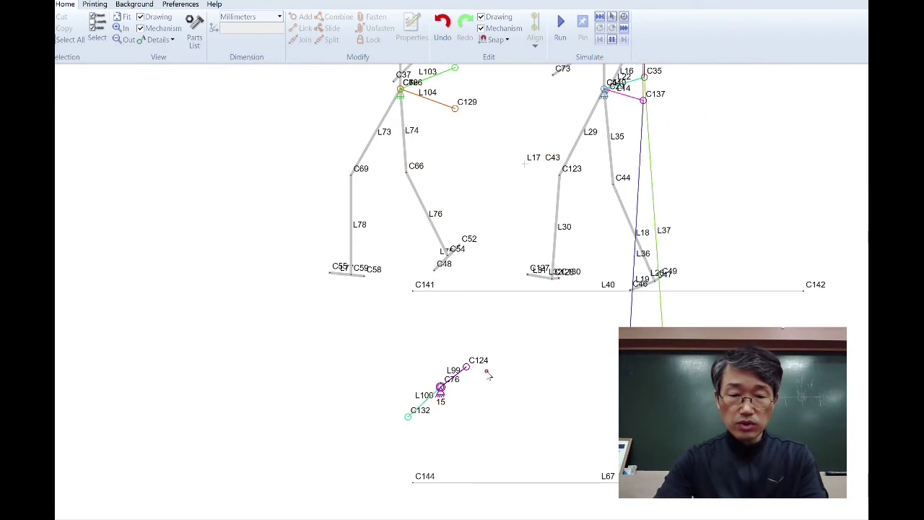
pyautogui.scroll(-4, 507, 346)
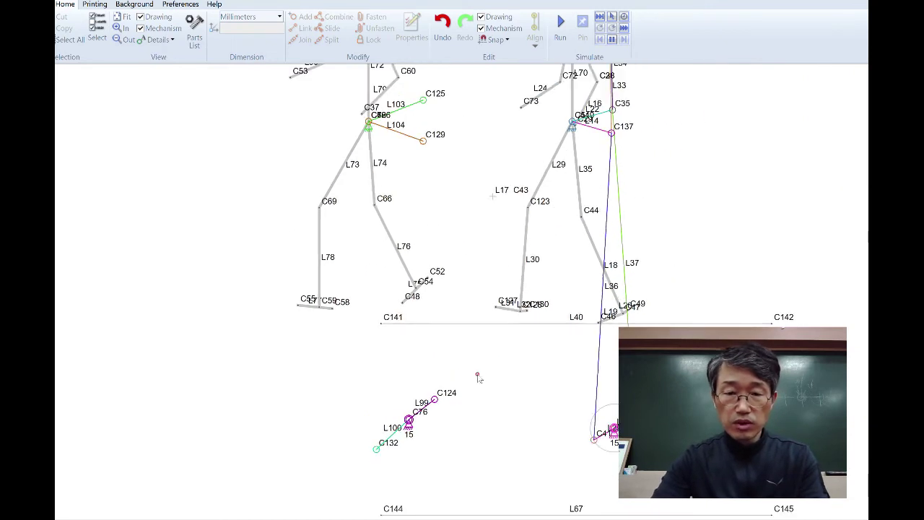
pyautogui.moveTo(449, 394); pyautogui.dragTo(445, 395)
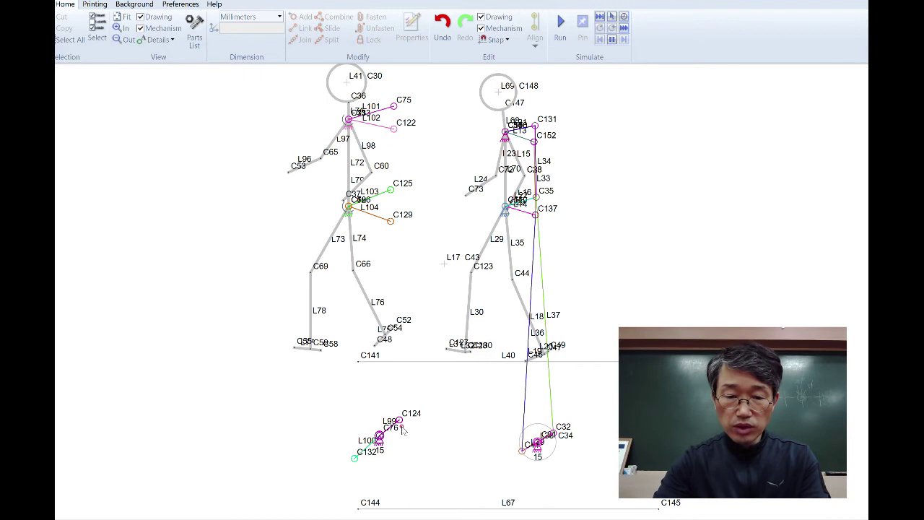
# Examine the finished figure's connecting rods and how its lower hip and shoulder links are fastened to the leg and arm.
pyautogui.click(524, 390)
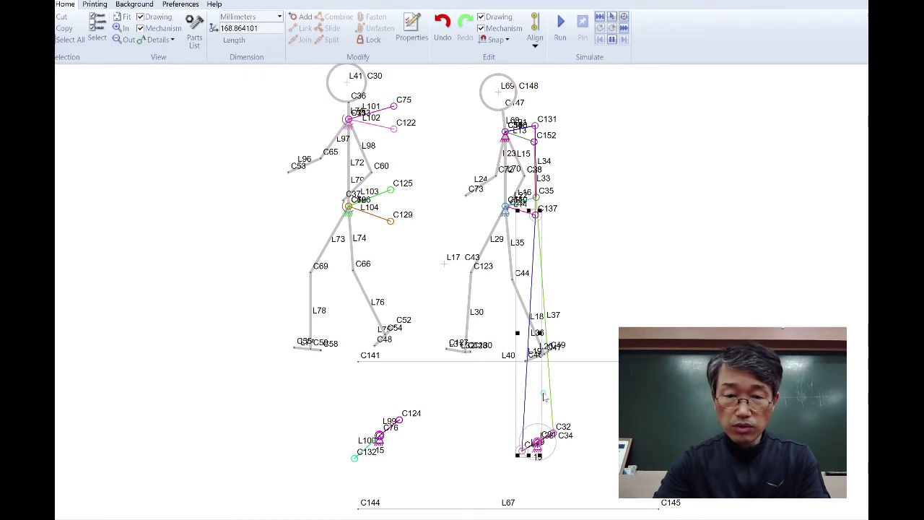
pyautogui.click(556, 364)
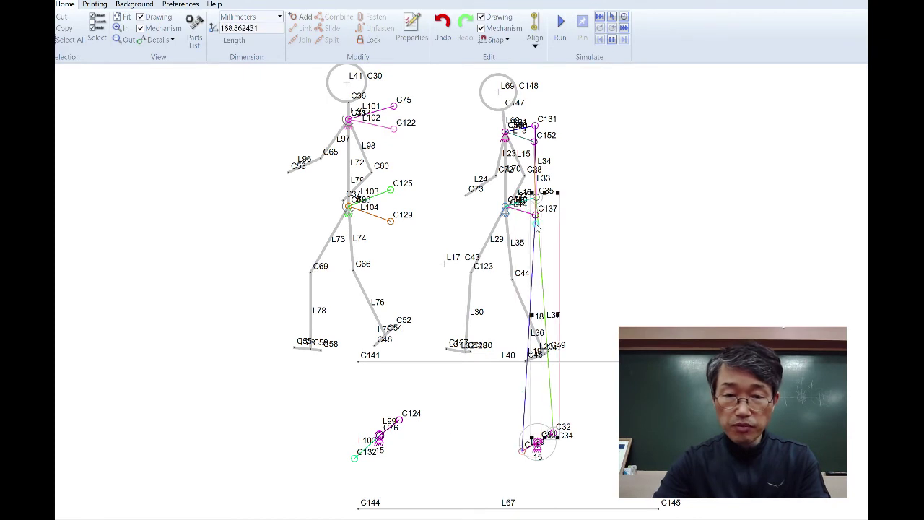
pyautogui.scroll(3, 536, 226)
pyautogui.scroll(-5, 536, 329)
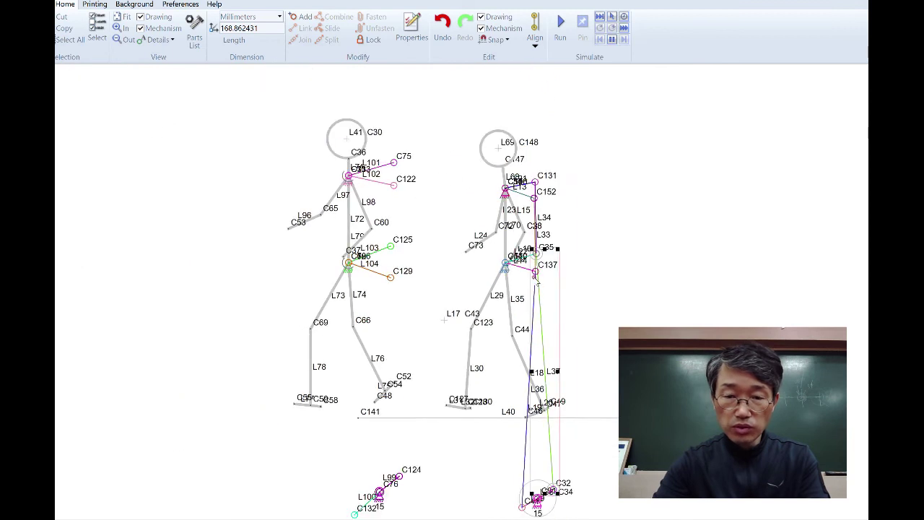
pyautogui.scroll(6, 532, 264)
pyautogui.scroll(-2, 519, 265)
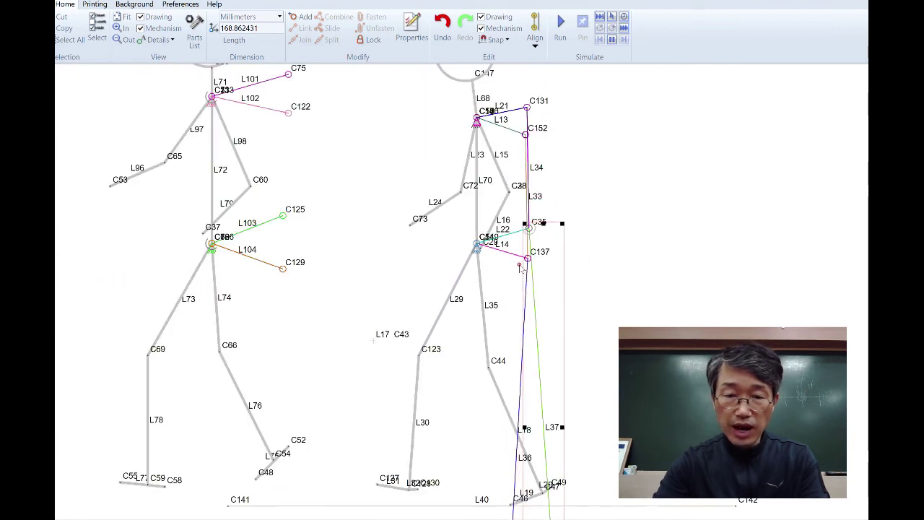
pyautogui.click(526, 293)
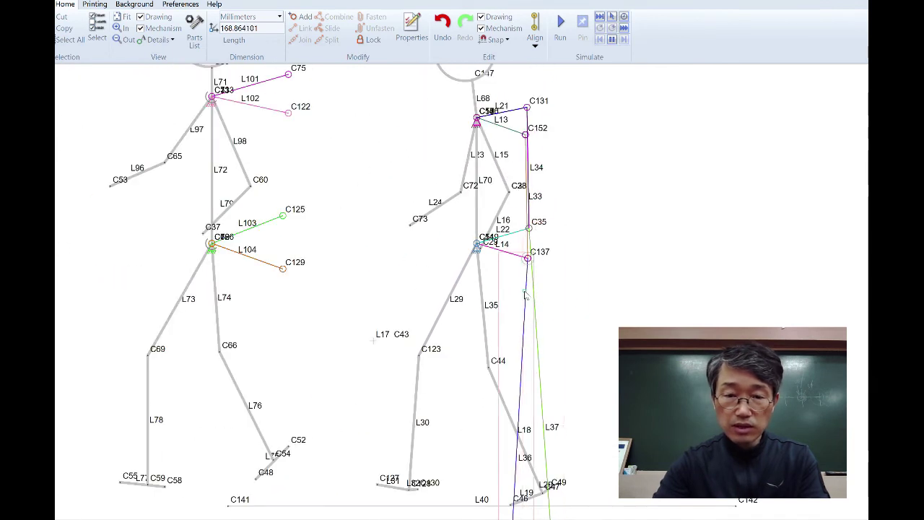
pyautogui.click(497, 251)
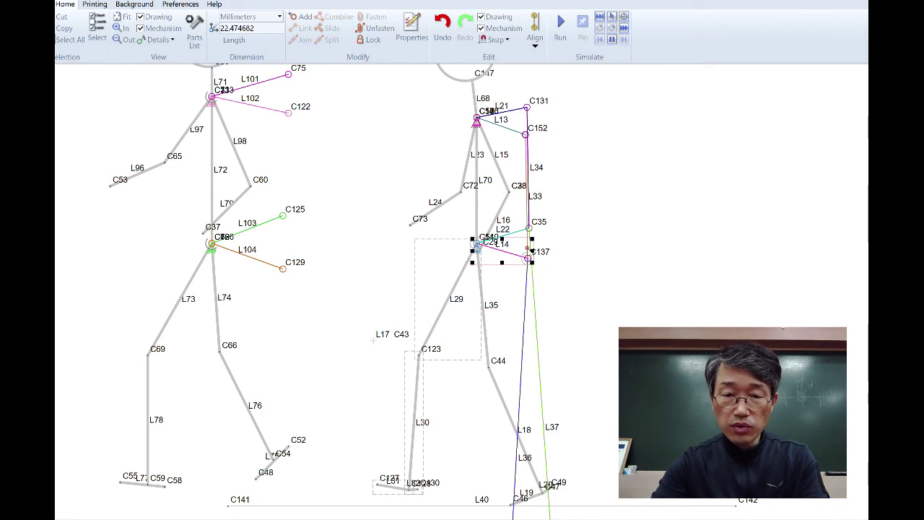
pyautogui.click(513, 132)
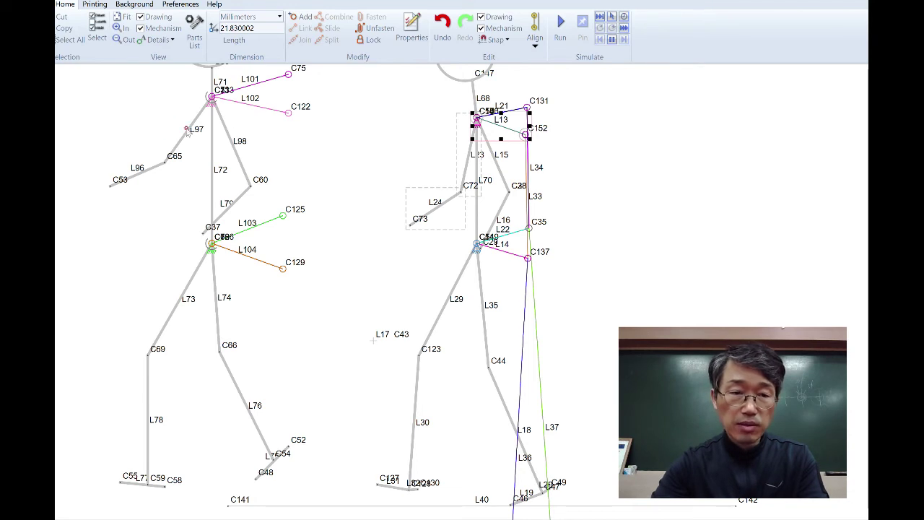
# Add a vertical link connecting the free ends of the new figure's lower hip link and lower shoulder link.
pyautogui.rightClick(346, 153)
pyautogui.click(465, 166)
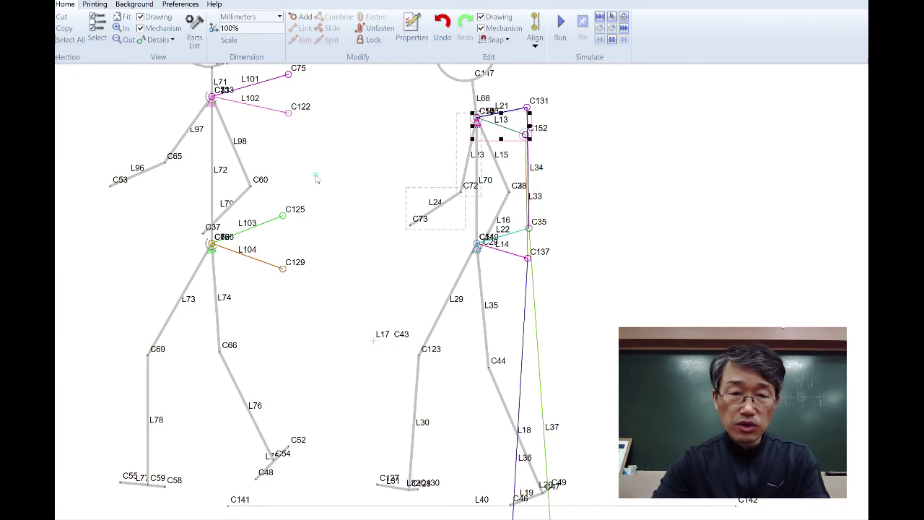
pyautogui.click(338, 164)
pyautogui.moveTo(346, 152); pyautogui.dragTo(282, 269)
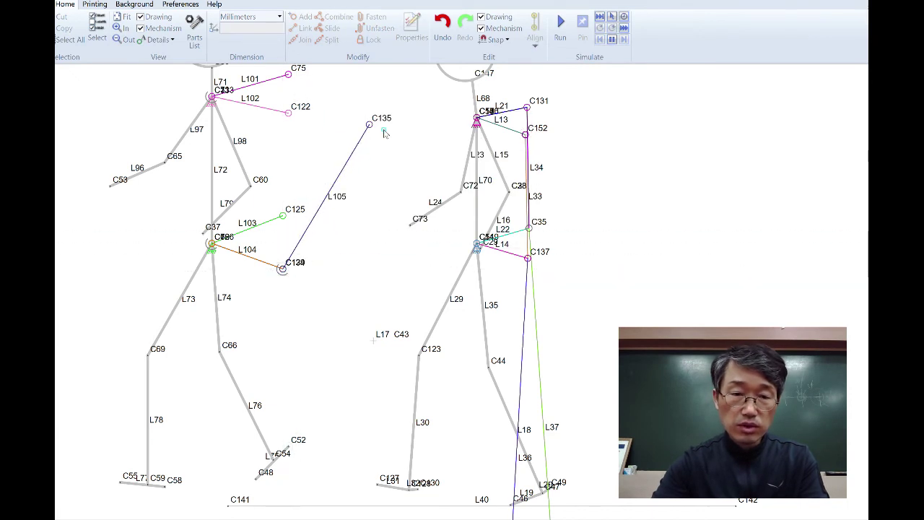
pyautogui.moveTo(369, 124); pyautogui.dragTo(288, 116)
pyautogui.click(336, 181)
# Add a link connecting the second crank arm's free end C132 to the free end of the lower hip link.
pyautogui.scroll(-3, 321, 280)
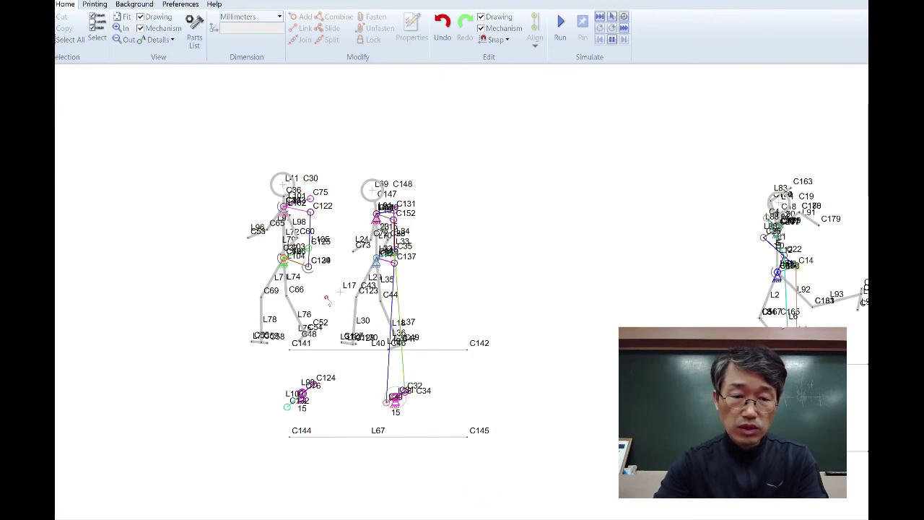
pyautogui.scroll(4, 327, 298)
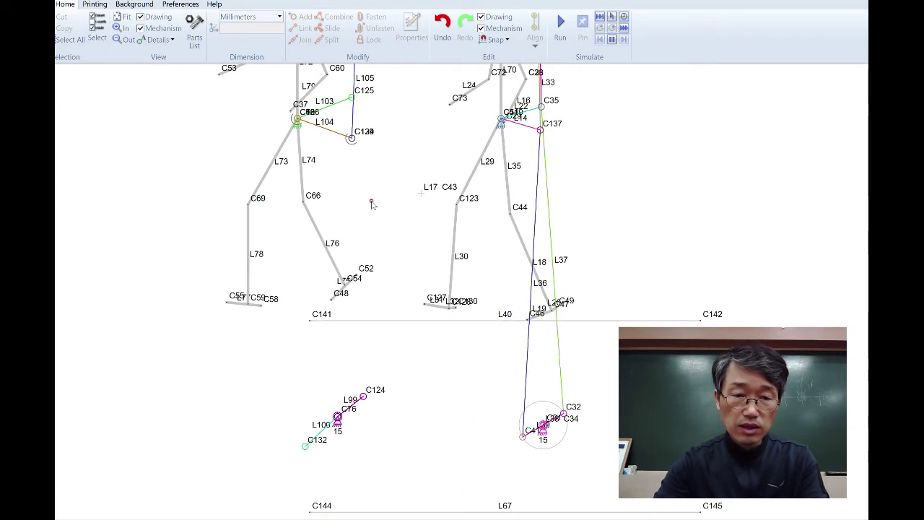
pyautogui.rightClick(366, 175)
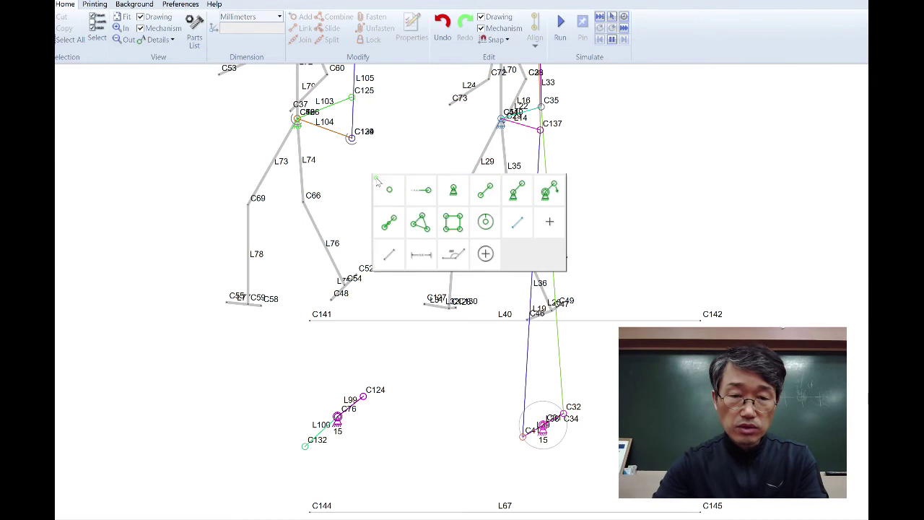
pyautogui.click(489, 201)
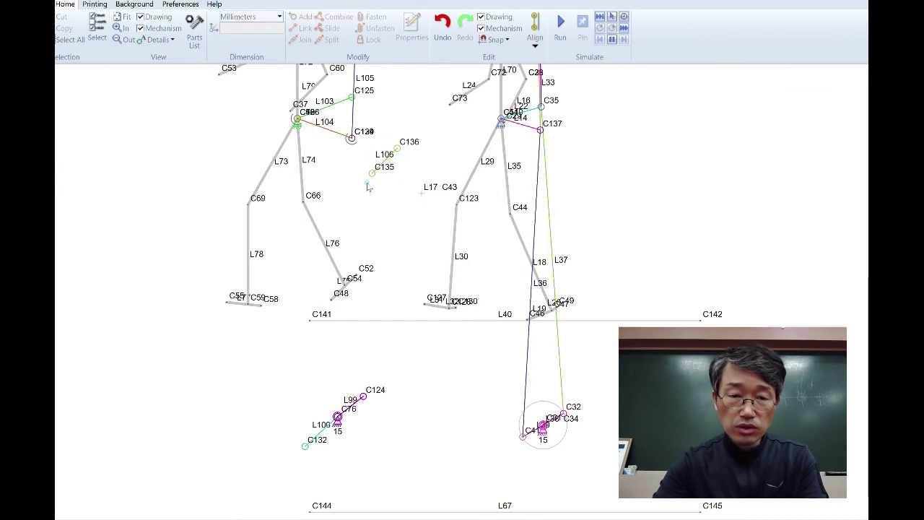
pyautogui.moveTo(371, 174); pyautogui.dragTo(305, 445)
pyautogui.click(409, 189)
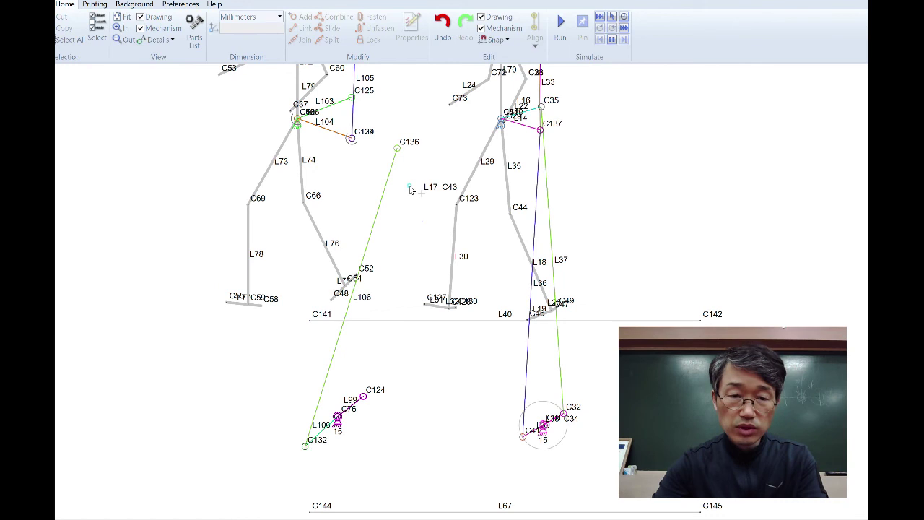
pyautogui.moveTo(398, 149); pyautogui.dragTo(351, 137)
pyautogui.click(382, 197)
# Test-run the simulation, stop it, and review the rotating input properties of the new crank's anchor.
pyautogui.scroll(-3, 382, 197)
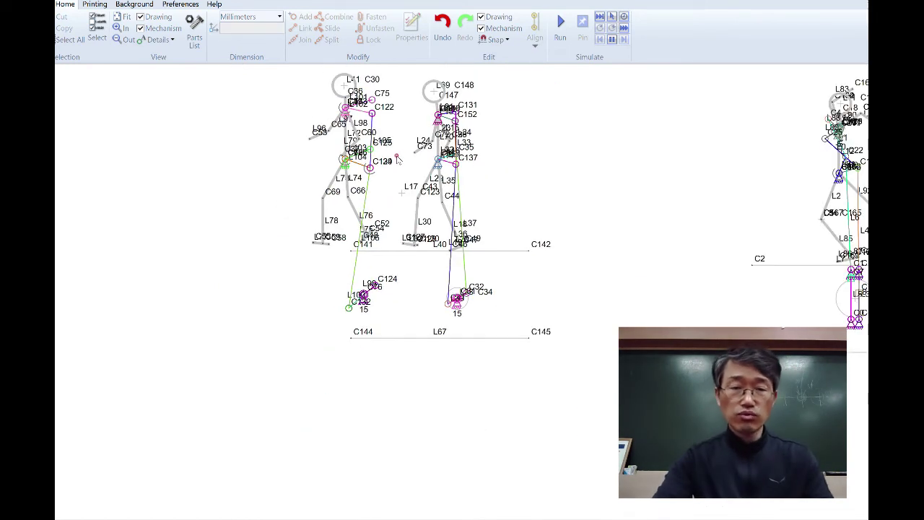
pyautogui.scroll(3, 397, 194)
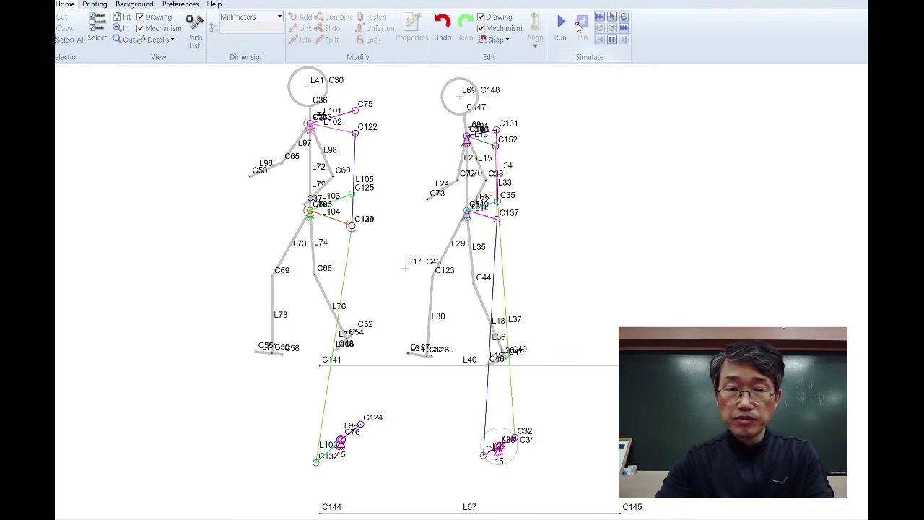
pyautogui.click(560, 29)
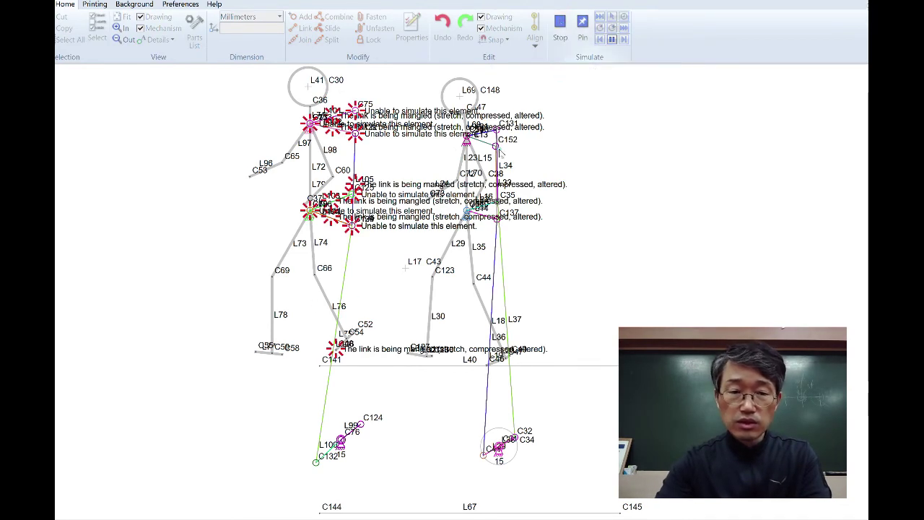
pyautogui.press('Escape')
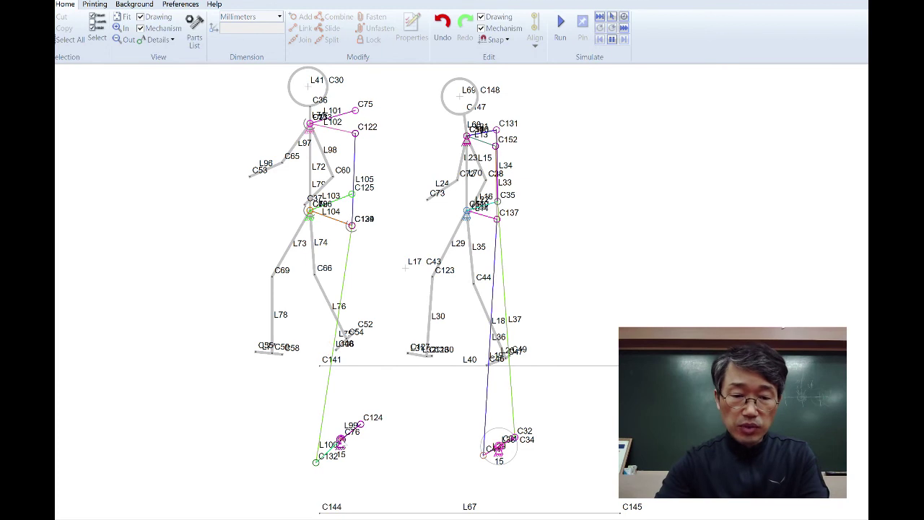
pyautogui.doubleClick(341, 440)
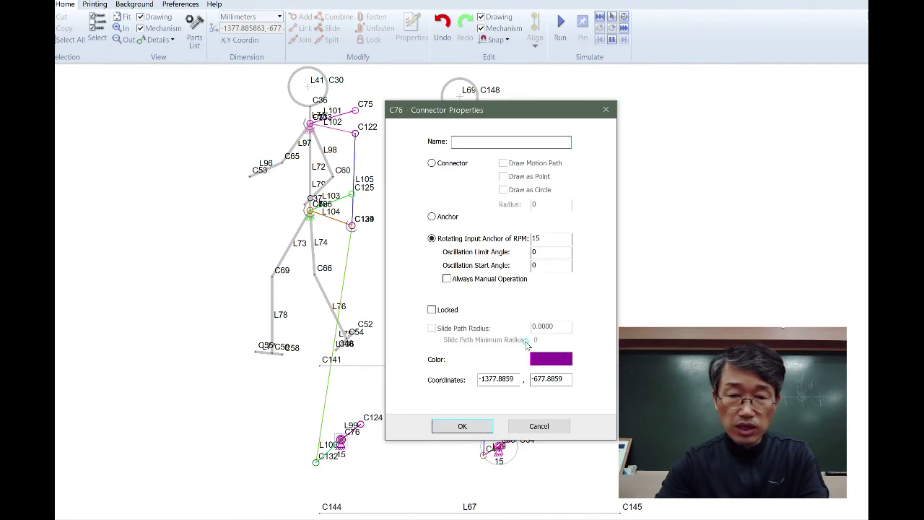
pyautogui.click(465, 427)
# Join the overlapping connectors at the lower hip link's free end and check the connector at the lower shoulder link's end.
pyautogui.scroll(3, 318, 210)
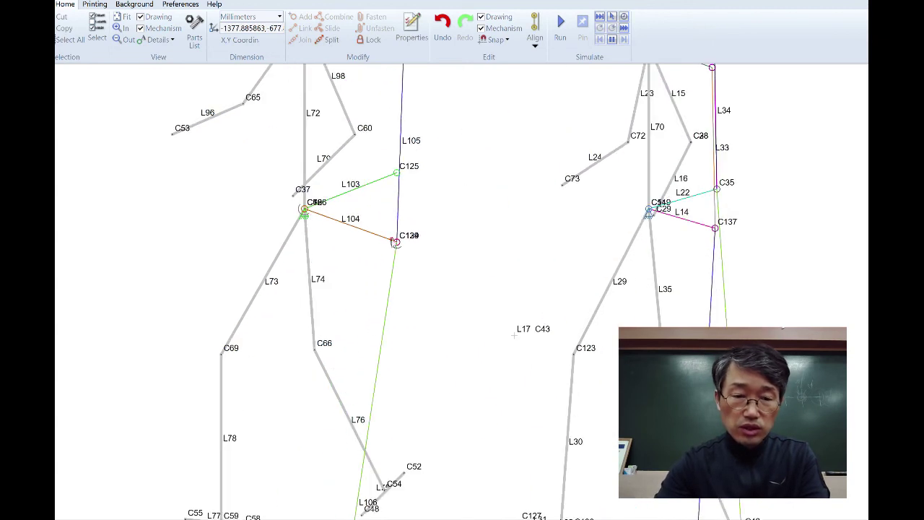
pyautogui.moveTo(377, 215); pyautogui.dragTo(423, 282)
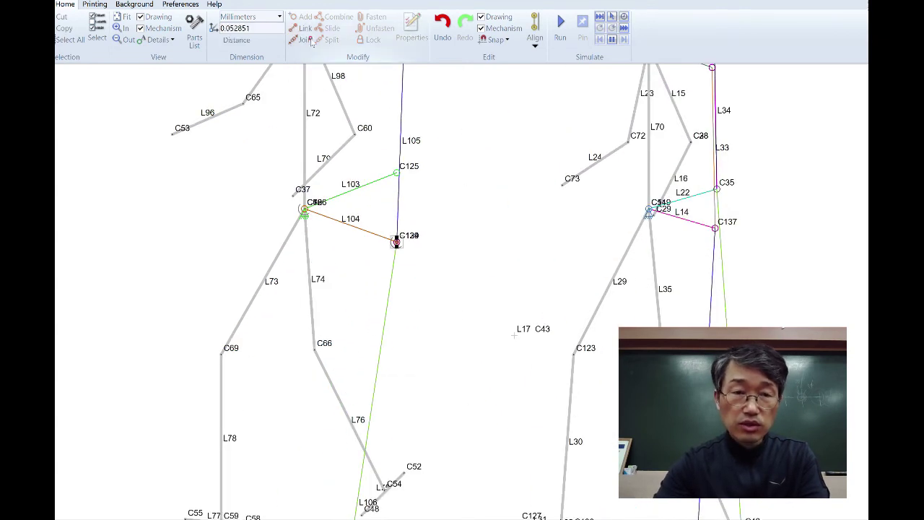
pyautogui.click(292, 42)
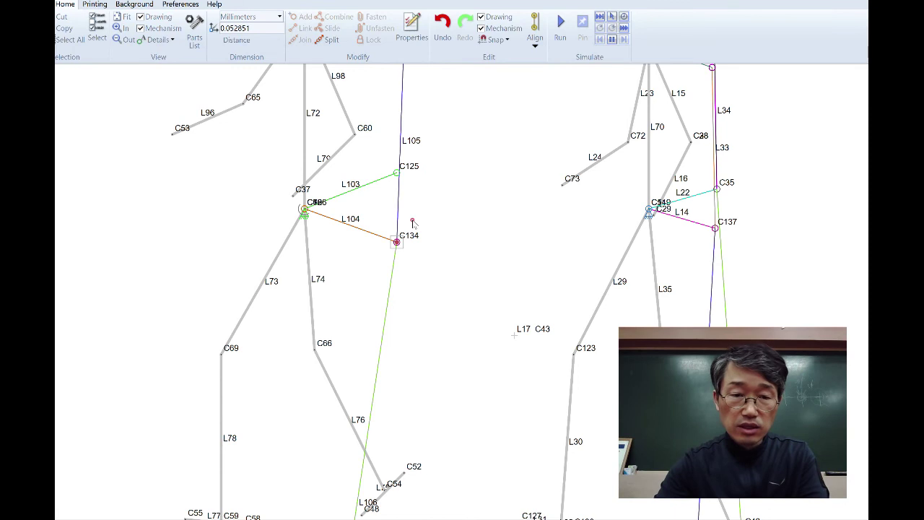
pyautogui.scroll(-2, 414, 220)
pyautogui.moveTo(455, 154); pyautogui.dragTo(439, 197)
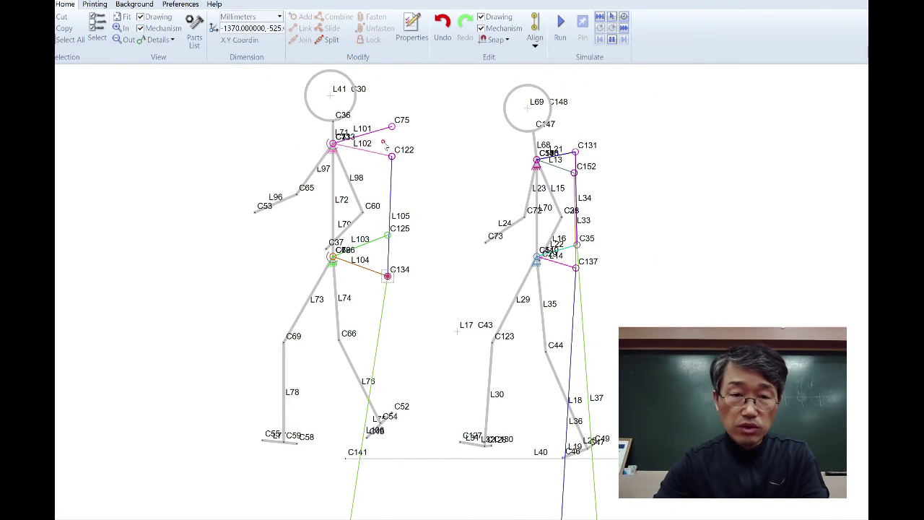
pyautogui.click(391, 156)
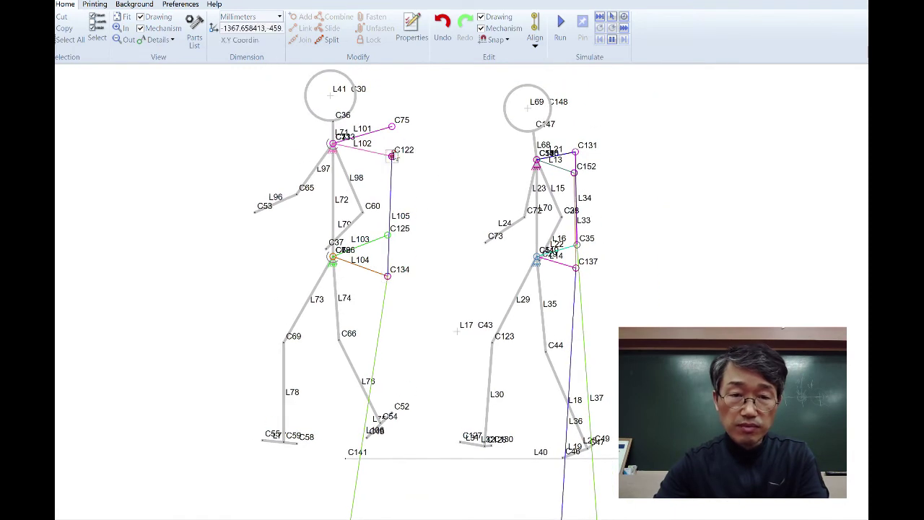
pyautogui.click(448, 162)
# Fasten the new figure's left-side forearm L96 and upper arm L97 to the lower shoulder link L102.
pyautogui.scroll(2, 348, 145)
pyautogui.scroll(-1, 334, 158)
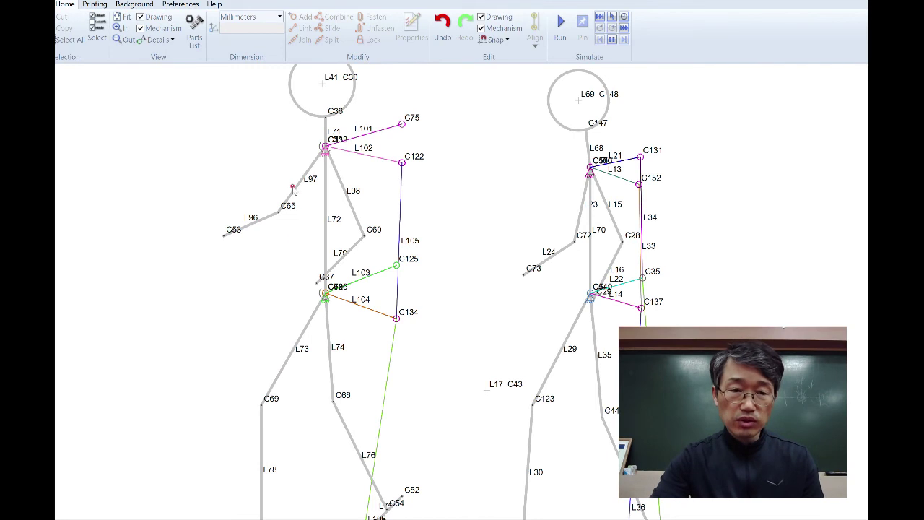
pyautogui.click(253, 225)
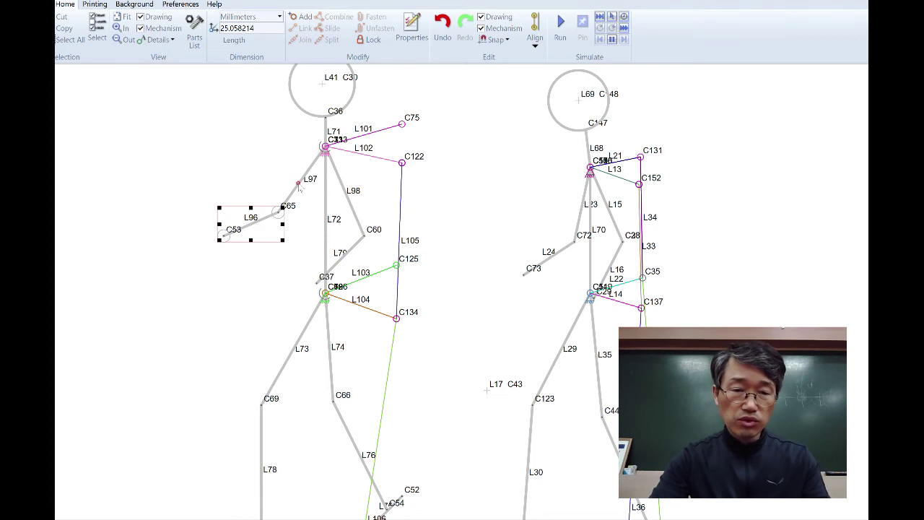
pyautogui.keyDown('shift'); pyautogui.click(299, 185); pyautogui.keyUp('shift')
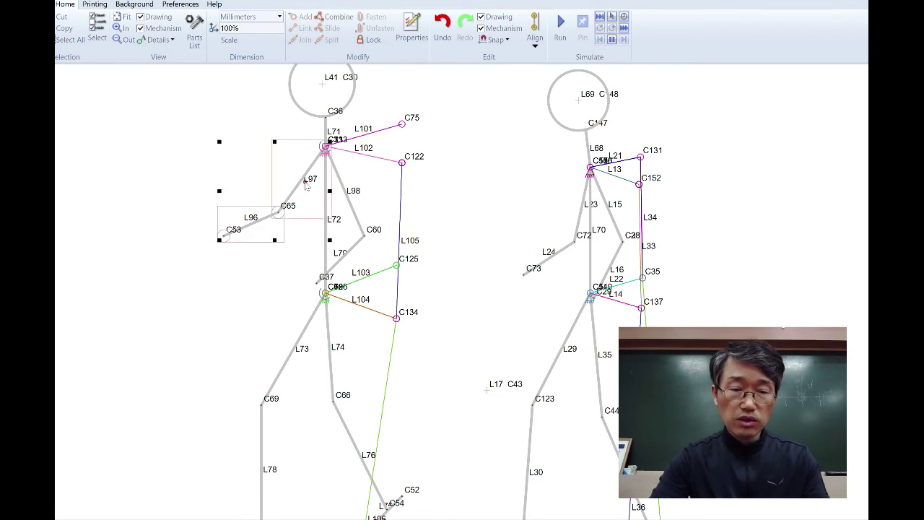
pyautogui.keyDown('shift'); pyautogui.click(382, 159); pyautogui.keyUp('shift')
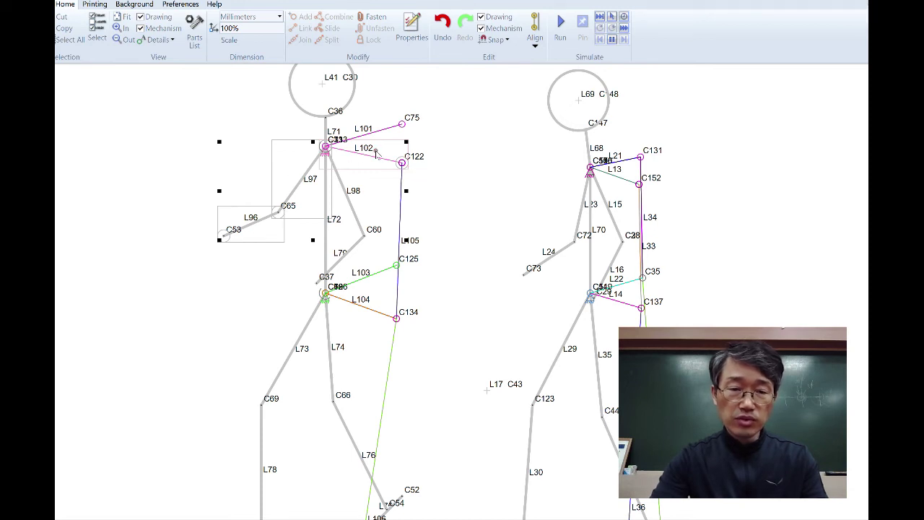
pyautogui.click(368, 20)
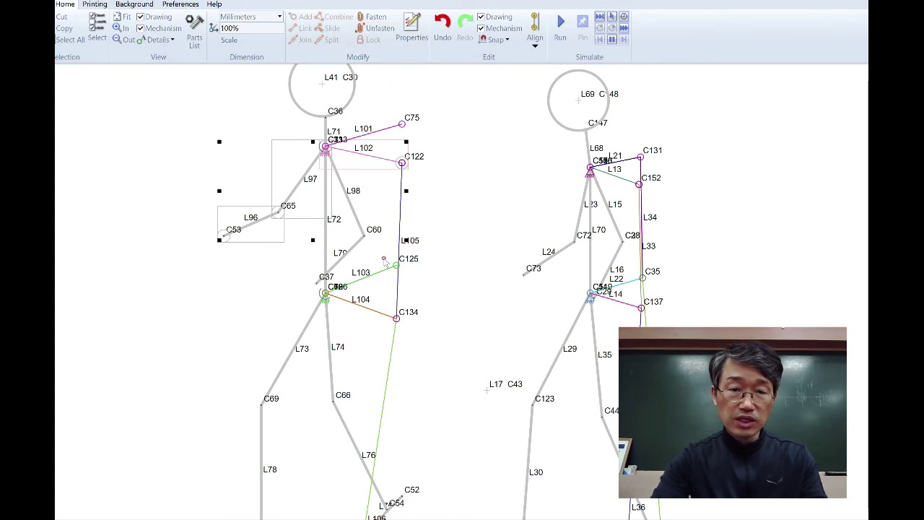
# Fasten the new figure's left-side thigh L73, shin L78 and foot to the lower hip link L104.
pyautogui.scroll(-2, 407, 285)
pyautogui.click(439, 304)
pyautogui.moveTo(439, 304); pyautogui.dragTo(427, 195)
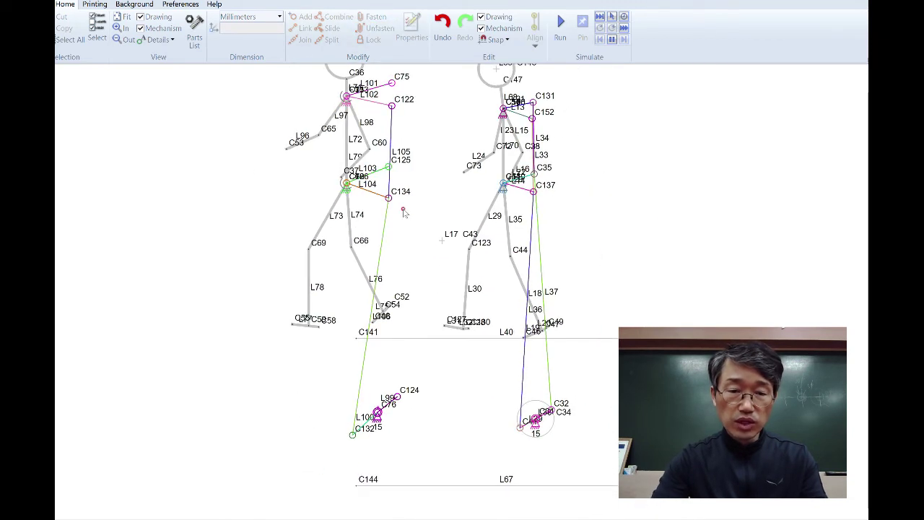
pyautogui.scroll(2, 405, 213)
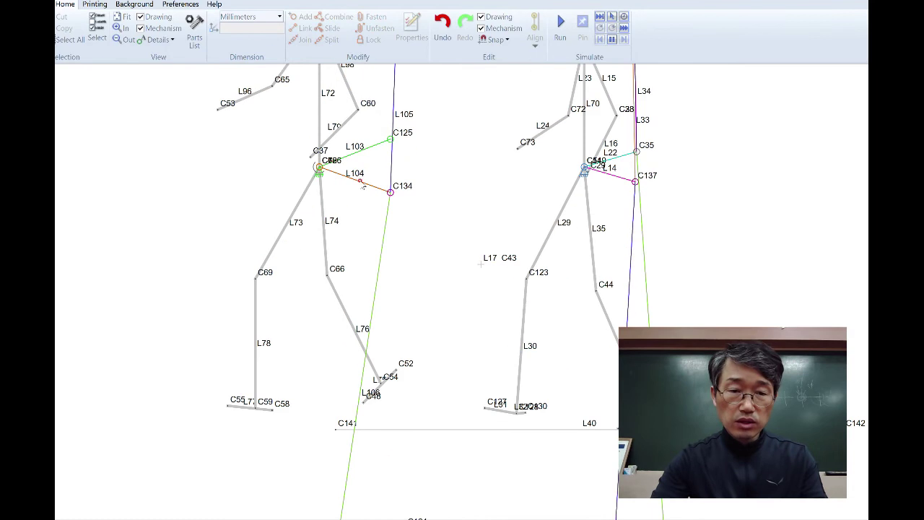
pyautogui.click(363, 186)
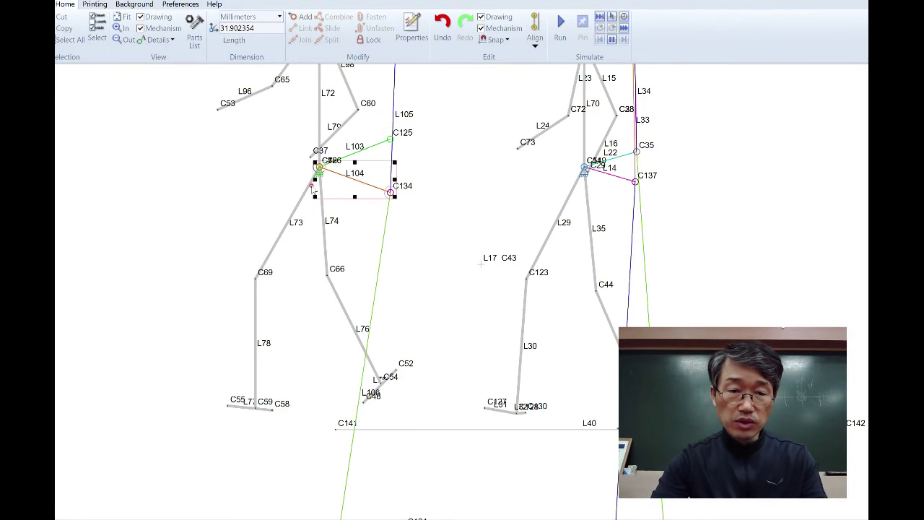
pyautogui.keyDown('shift'); pyautogui.click(284, 228); pyautogui.keyUp('shift')
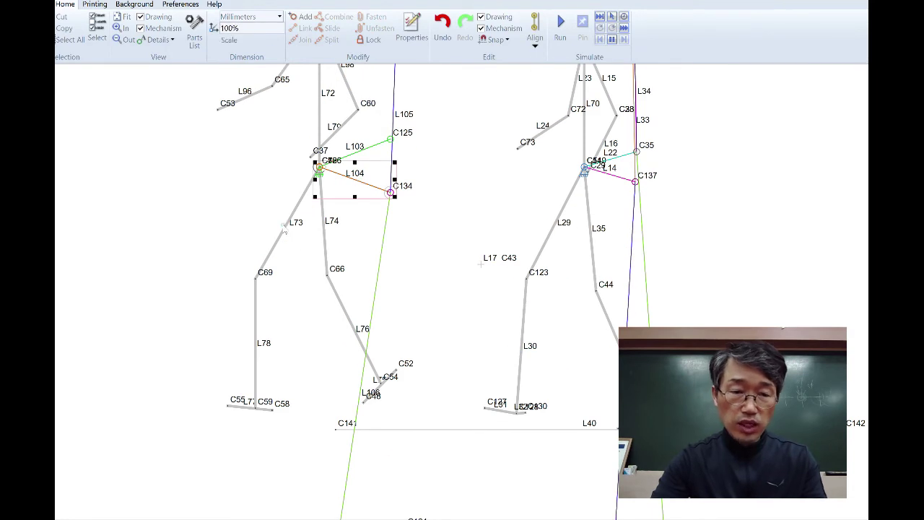
pyautogui.keyDown('shift'); pyautogui.click(255, 306); pyautogui.keyUp('shift')
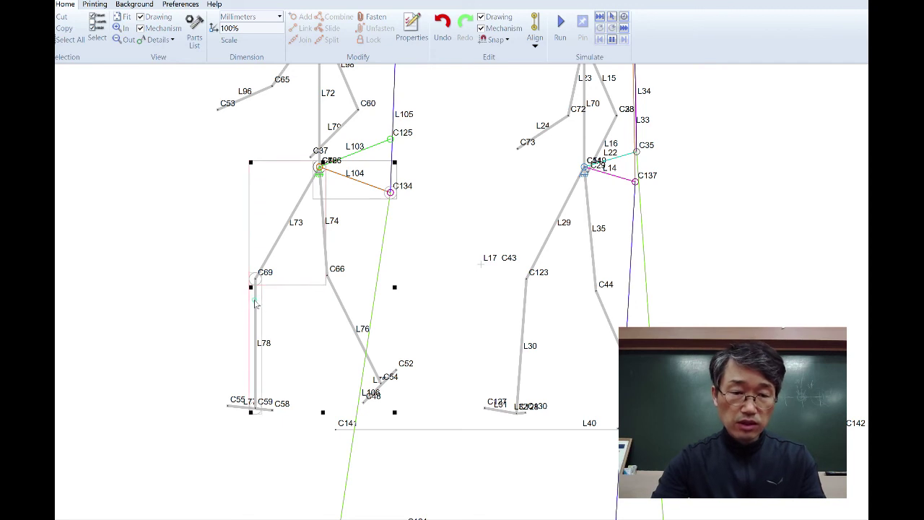
pyautogui.keyDown('shift'); pyautogui.click(235, 410); pyautogui.keyUp('shift')
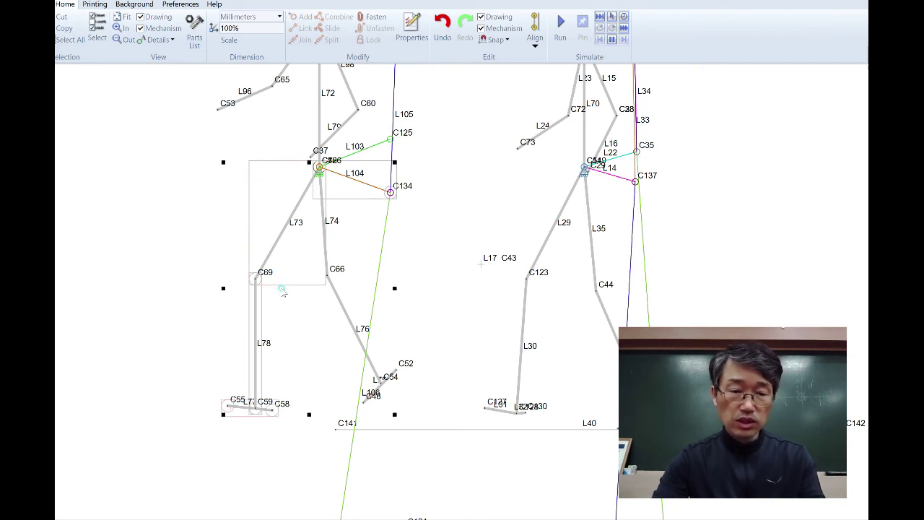
pyautogui.click(374, 18)
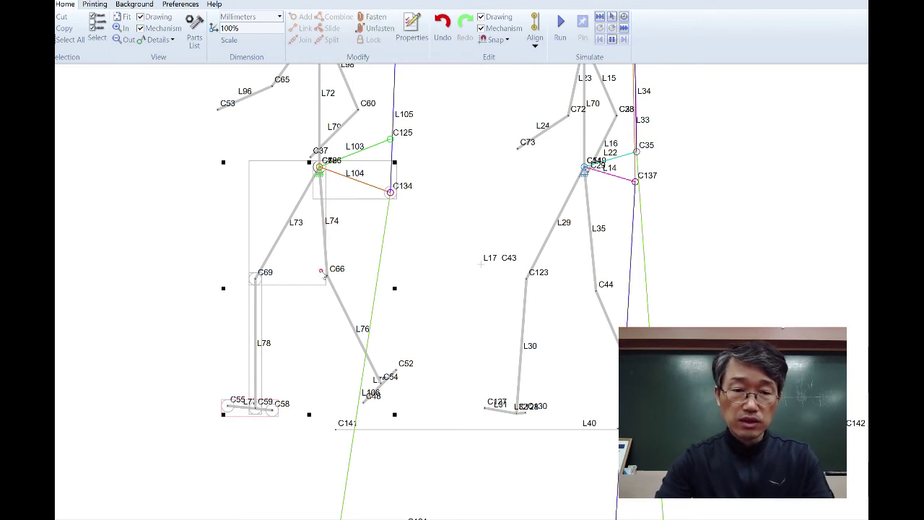
pyautogui.click(311, 338)
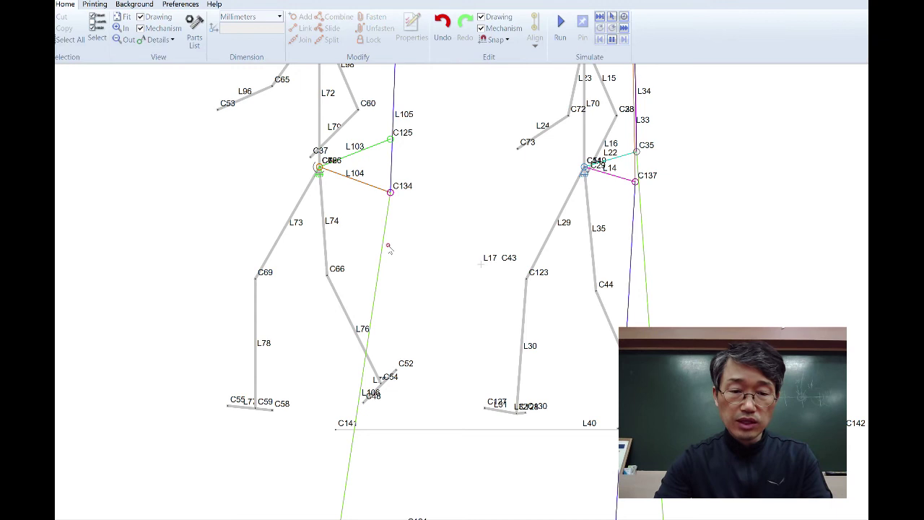
# Add a link connecting the upper hip link's free end C125 to the upper shoulder link's free end C75.
pyautogui.scroll(-2, 389, 249)
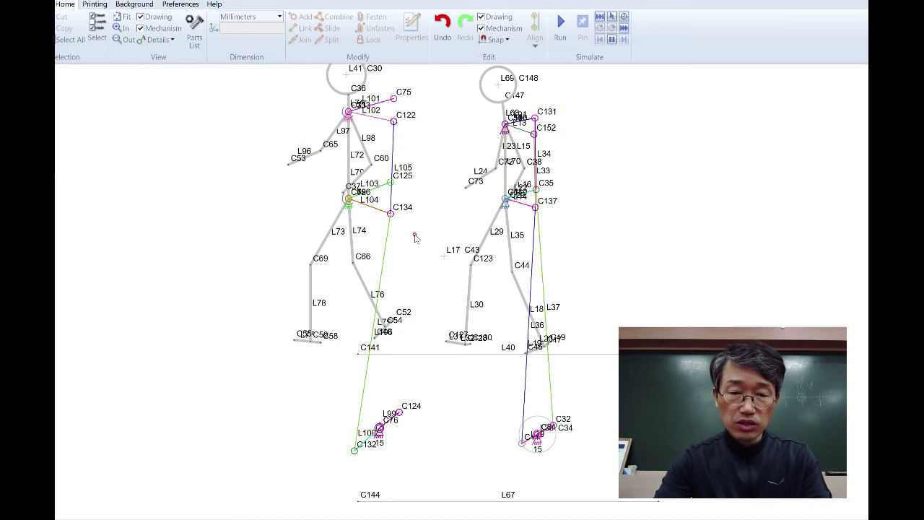
pyautogui.scroll(2, 419, 157)
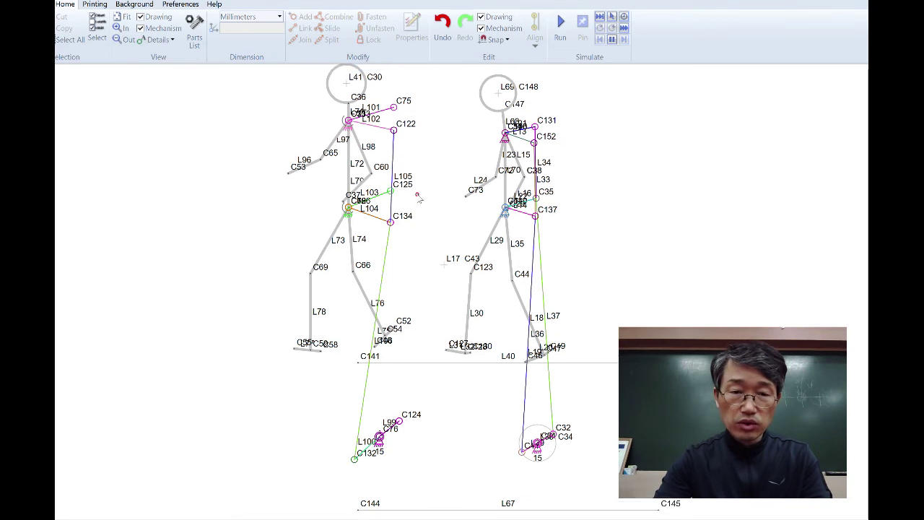
pyautogui.rightClick(419, 191)
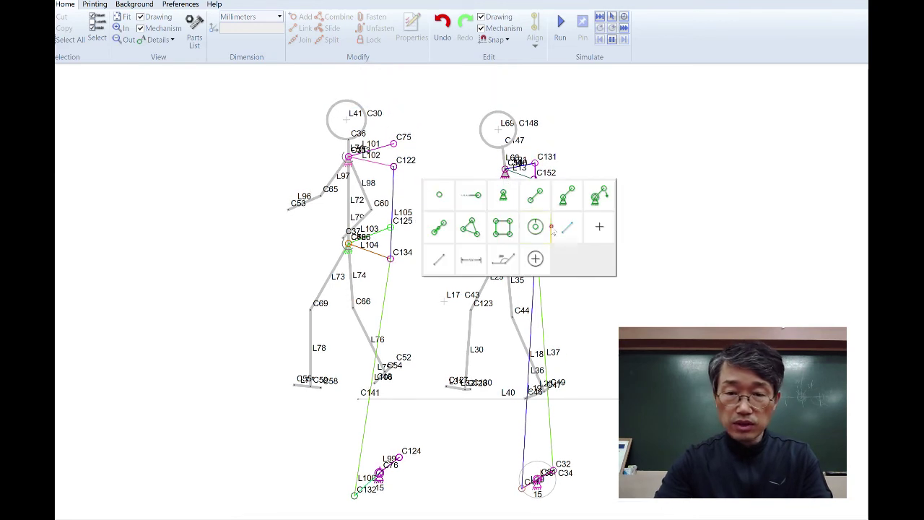
pyautogui.click(538, 199)
pyautogui.click(426, 190)
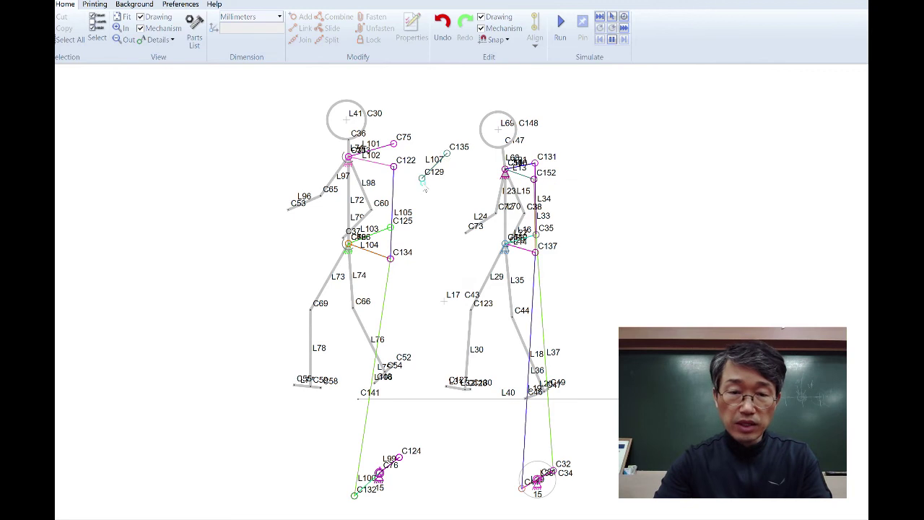
pyautogui.moveTo(424, 179); pyautogui.dragTo(390, 227)
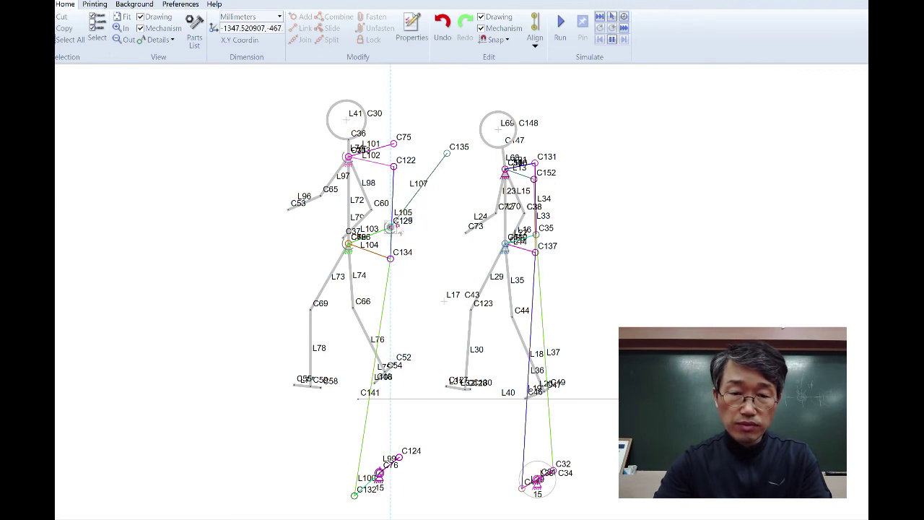
pyautogui.moveTo(447, 153); pyautogui.dragTo(393, 143)
pyautogui.click(415, 289)
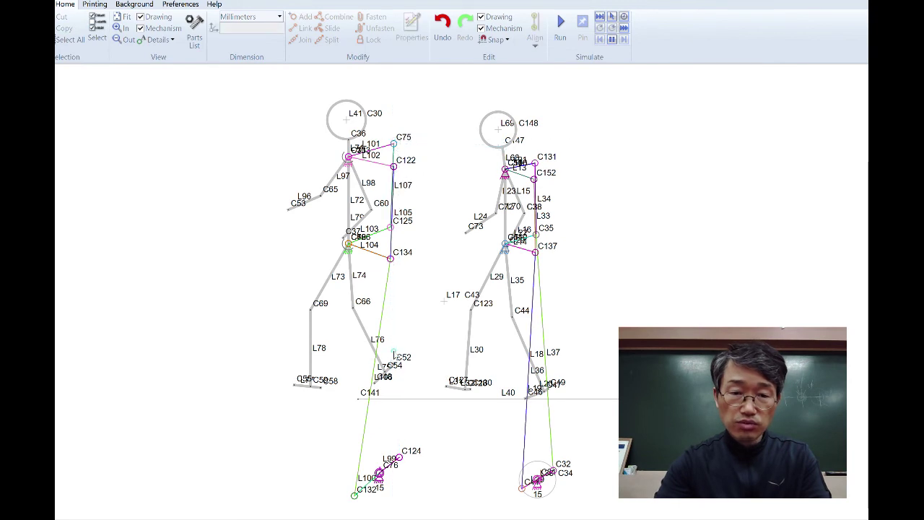
# Add a link connecting the first crank arm's free end C124 to the upper hip link's free end C125.
pyautogui.rightClick(408, 433)
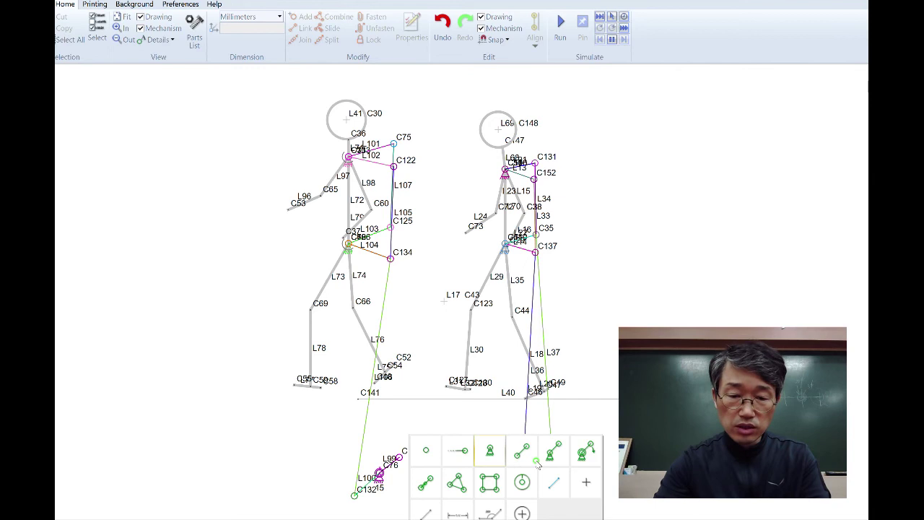
pyautogui.click(527, 455)
pyautogui.click(455, 438)
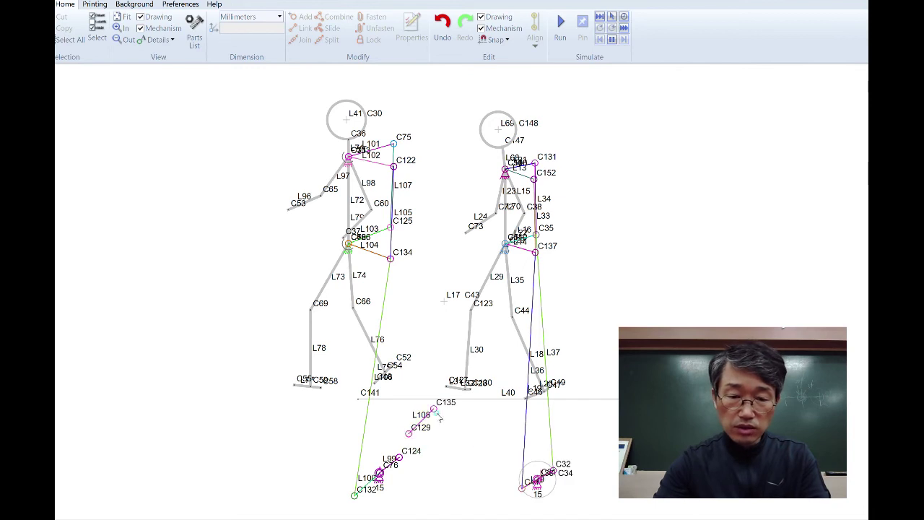
pyautogui.moveTo(410, 438); pyautogui.dragTo(398, 457)
pyautogui.click(445, 448)
pyautogui.moveTo(433, 409); pyautogui.dragTo(389, 224)
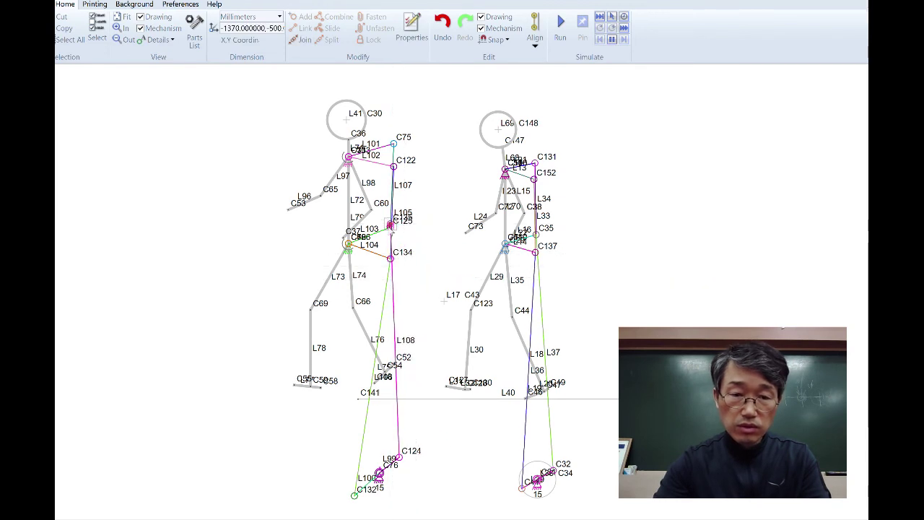
pyautogui.scroll(2, 396, 230)
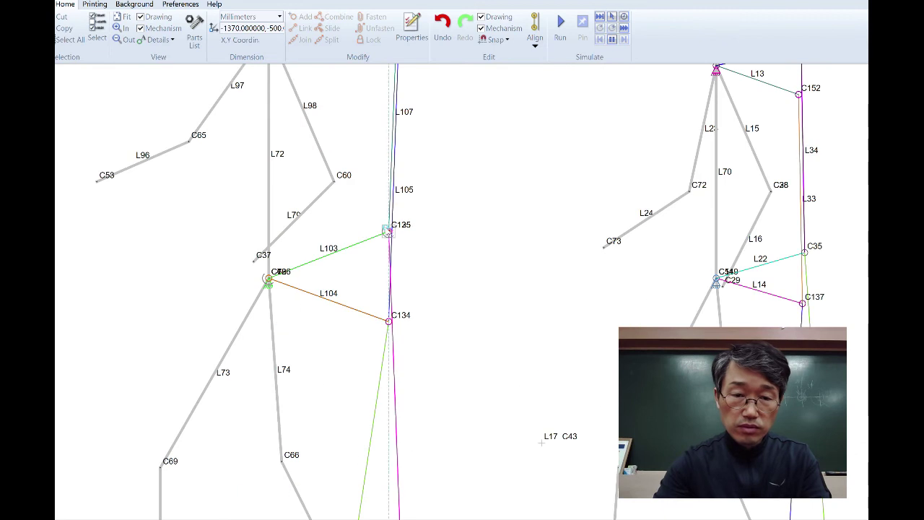
pyautogui.click(433, 233)
# Fasten the new figure's right-side upper arm L98 and forearm L79 to the upper shoulder link L101.
pyautogui.scroll(-1, 429, 251)
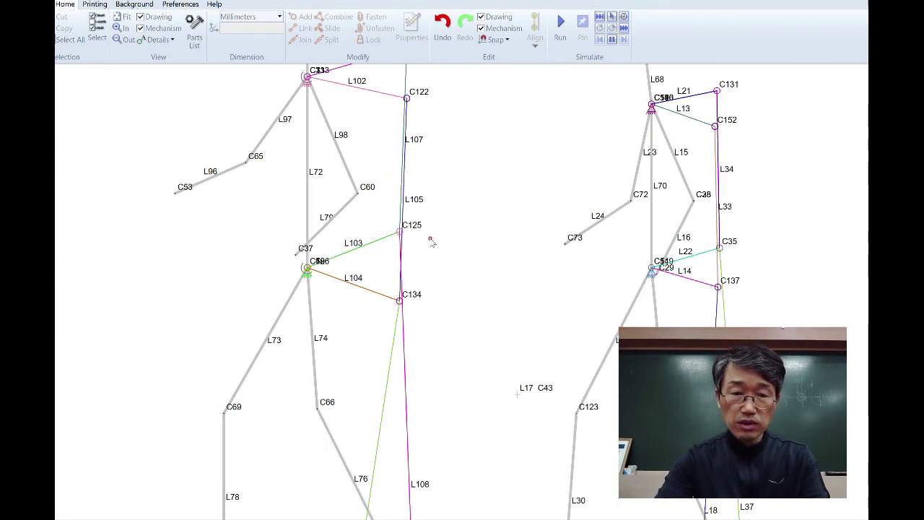
pyautogui.scroll(-4, 429, 251)
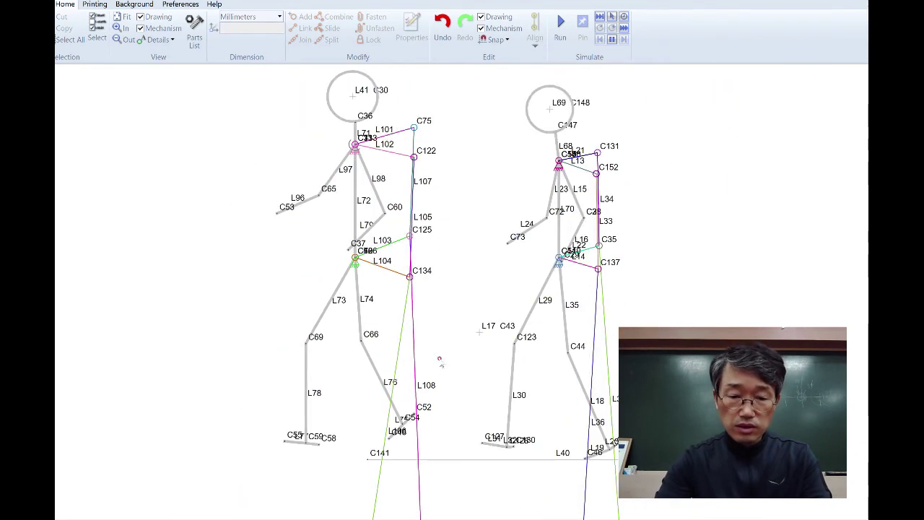
pyautogui.moveTo(437, 366)
pyautogui.mouseDown()
pyautogui.moveTo(448, 291)
pyautogui.moveTo(421, 364)
pyautogui.mouseUp()
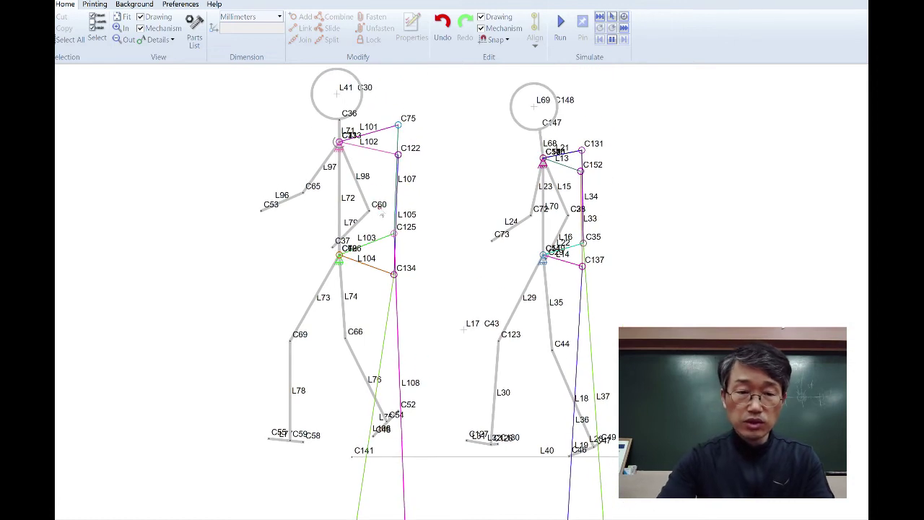
pyautogui.click(385, 133)
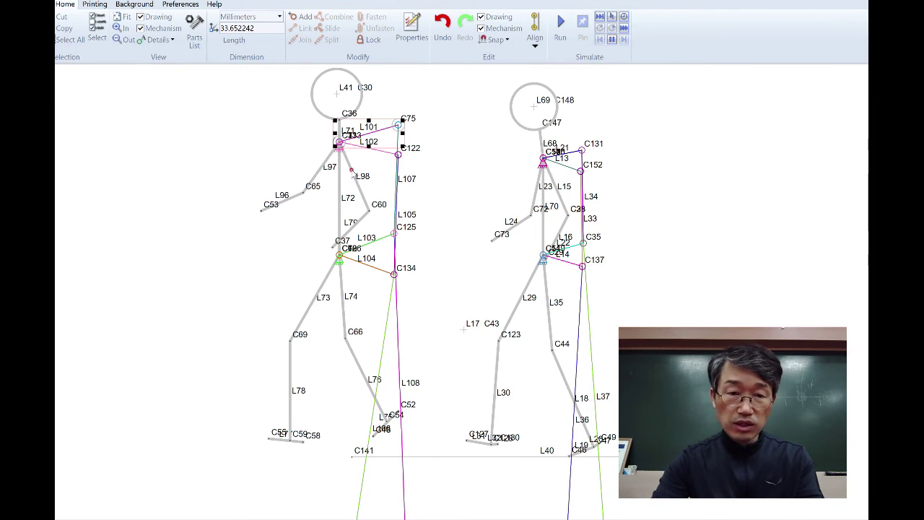
pyautogui.keyDown('shift'); pyautogui.click(352, 172); pyautogui.keyUp('shift')
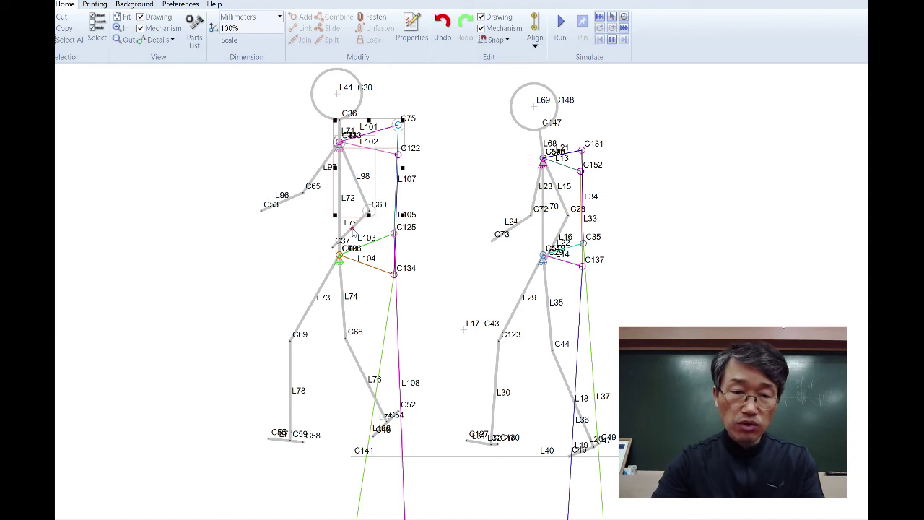
pyautogui.keyDown('shift'); pyautogui.click(353, 229); pyautogui.keyUp('shift')
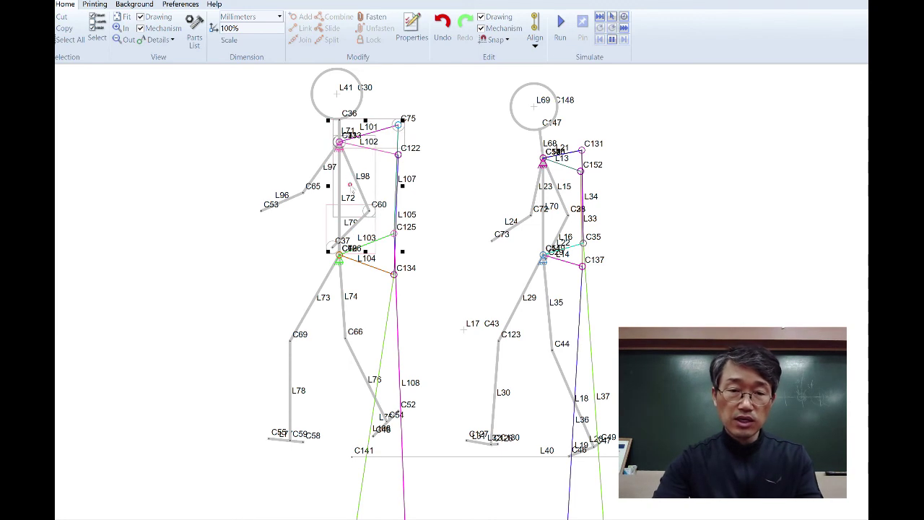
pyautogui.click(375, 18)
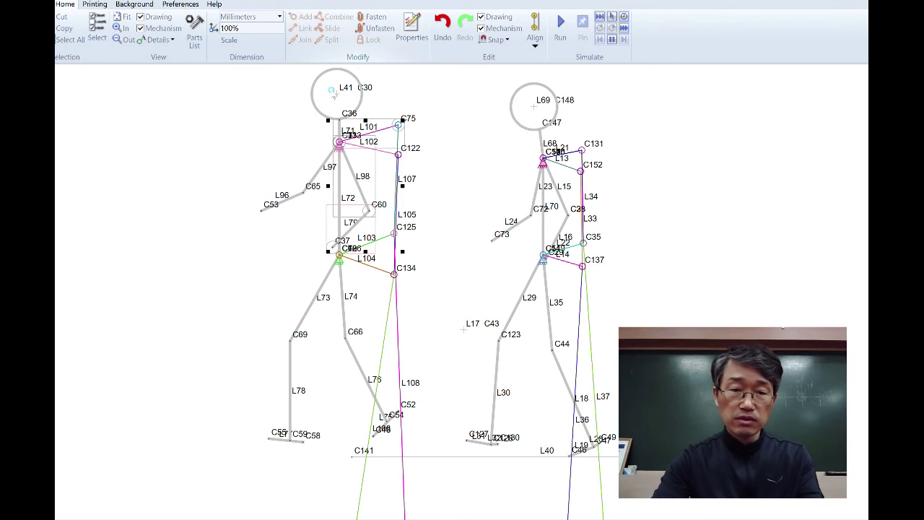
pyautogui.click(436, 305)
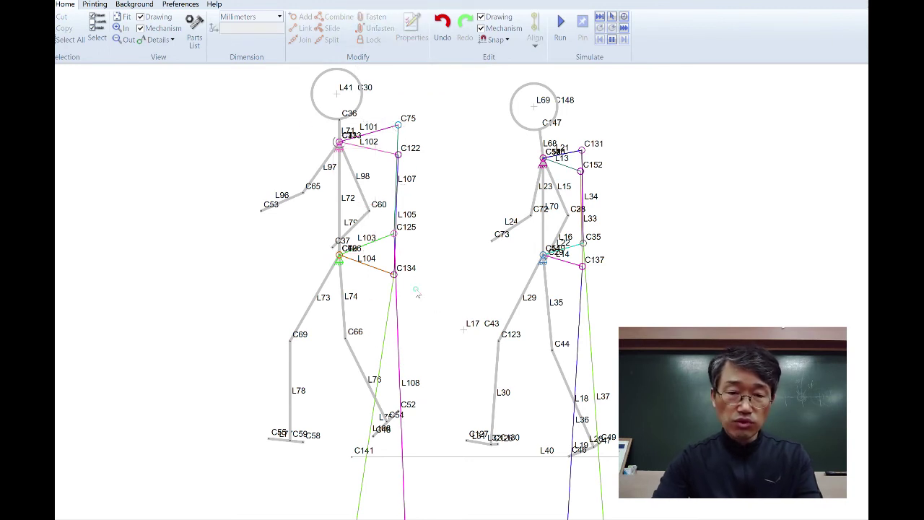
# Fasten the right-side thigh L74, shin L76 and the small foot element L106 at C48 to the upper hip link L103.
pyautogui.click(386, 242)
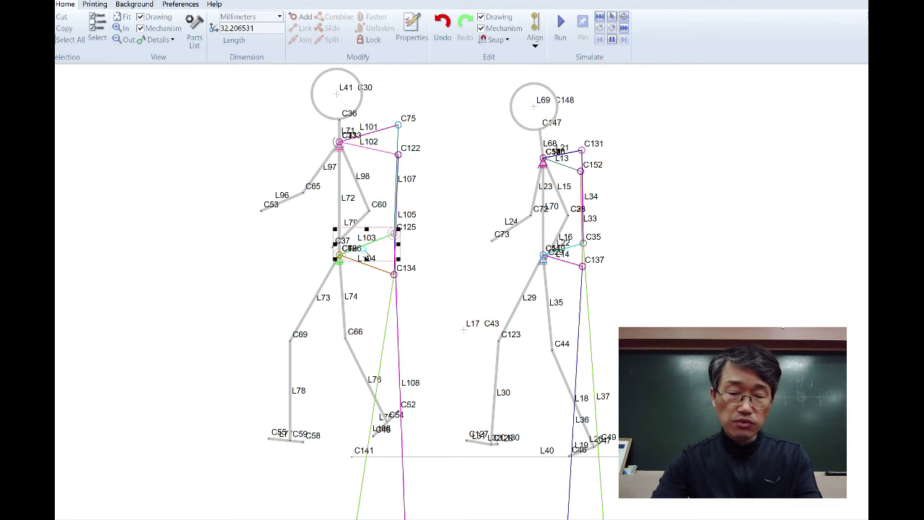
pyautogui.keyDown('shift'); pyautogui.click(342, 285); pyautogui.keyUp('shift')
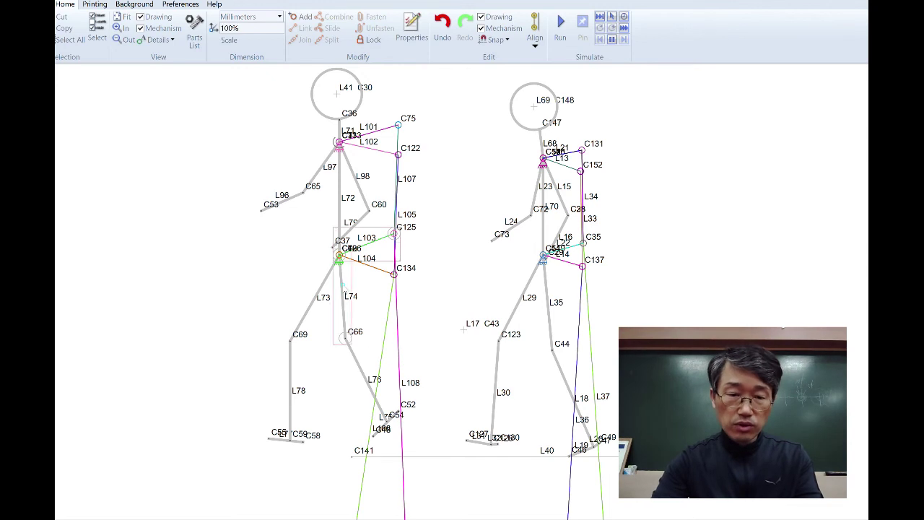
pyautogui.keyDown('shift'); pyautogui.click(358, 365); pyautogui.keyUp('shift')
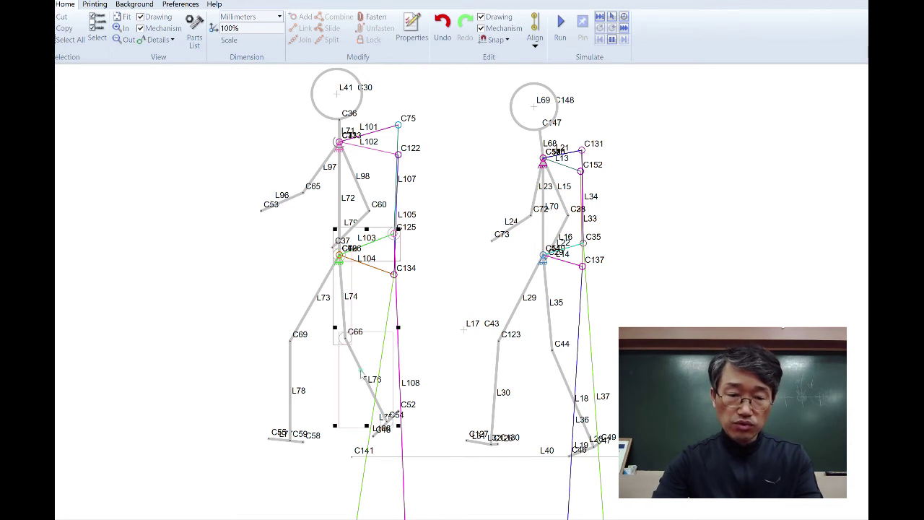
pyautogui.scroll(1, 382, 433)
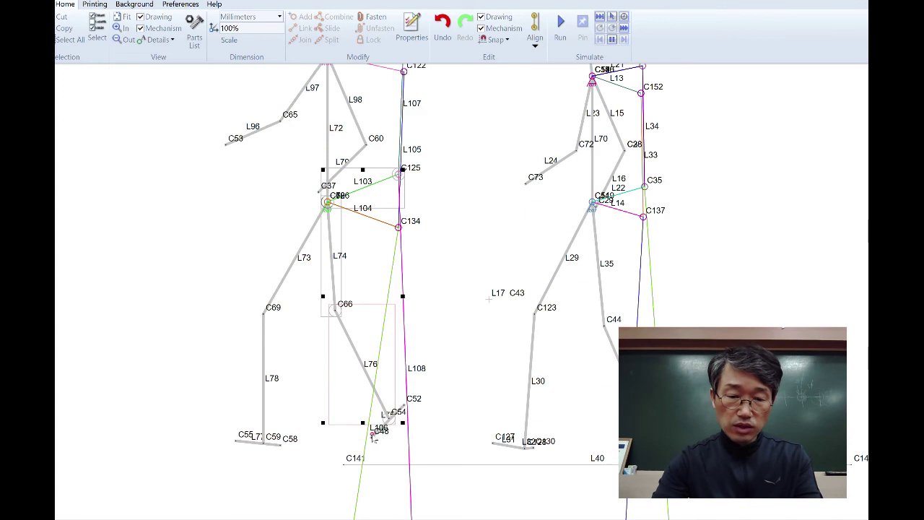
pyautogui.keyDown('shift'); pyautogui.click(373, 439); pyautogui.keyUp('shift')
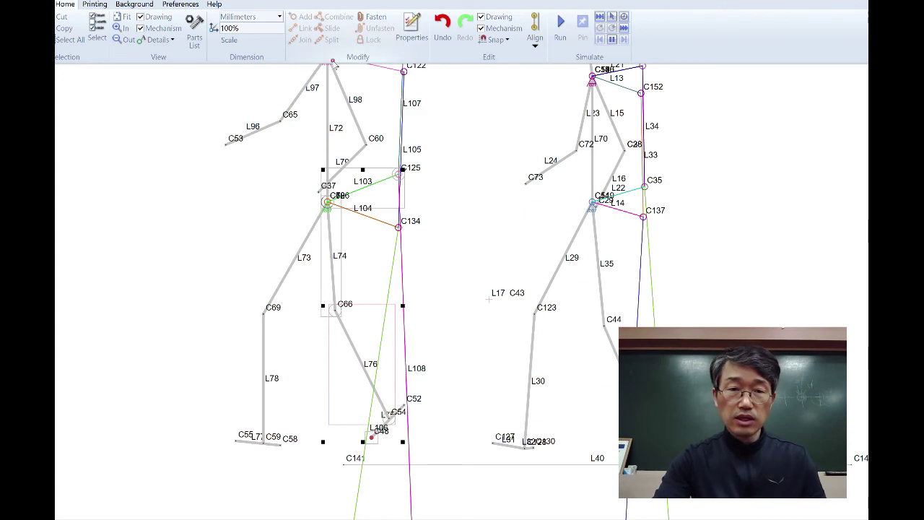
pyautogui.click(377, 19)
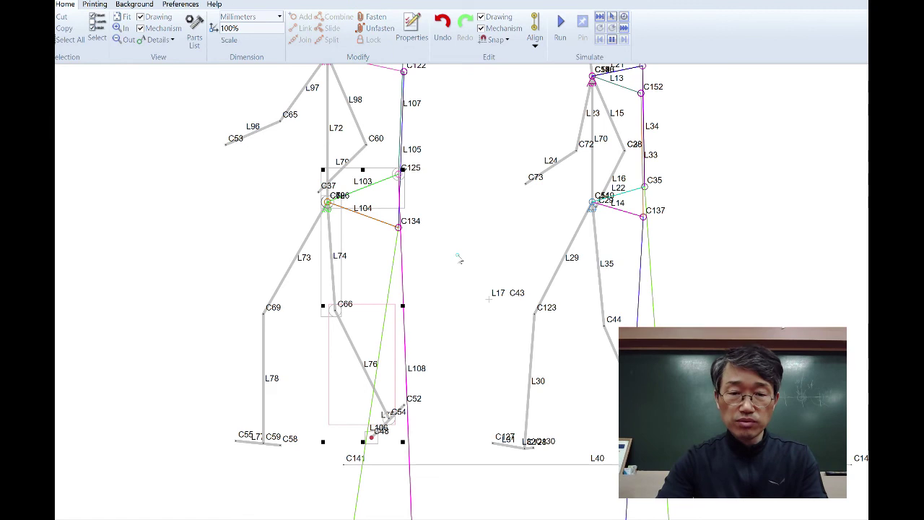
pyautogui.click(460, 258)
# Test-run the simulation of both figures, stop it, and inspect the new figure's shoulder and hip linkage.
pyautogui.scroll(-2, 459, 256)
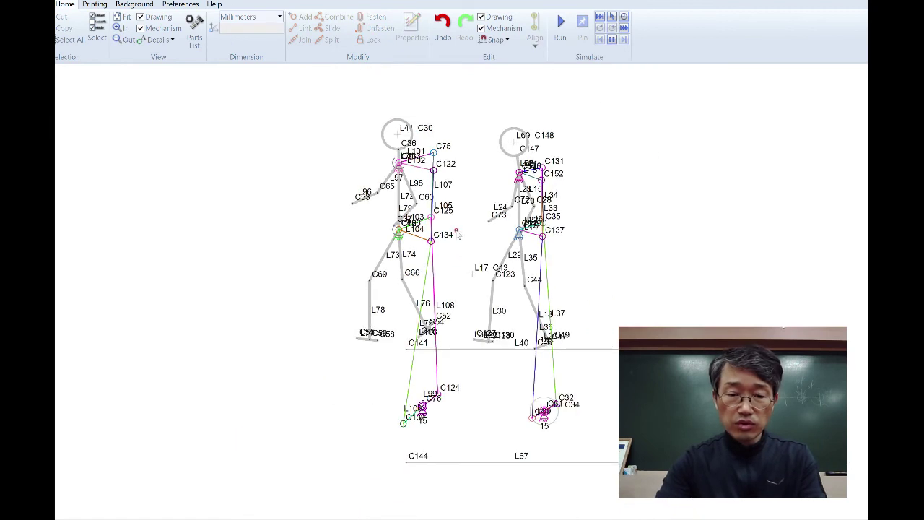
pyautogui.moveTo(456, 233); pyautogui.dragTo(438, 263)
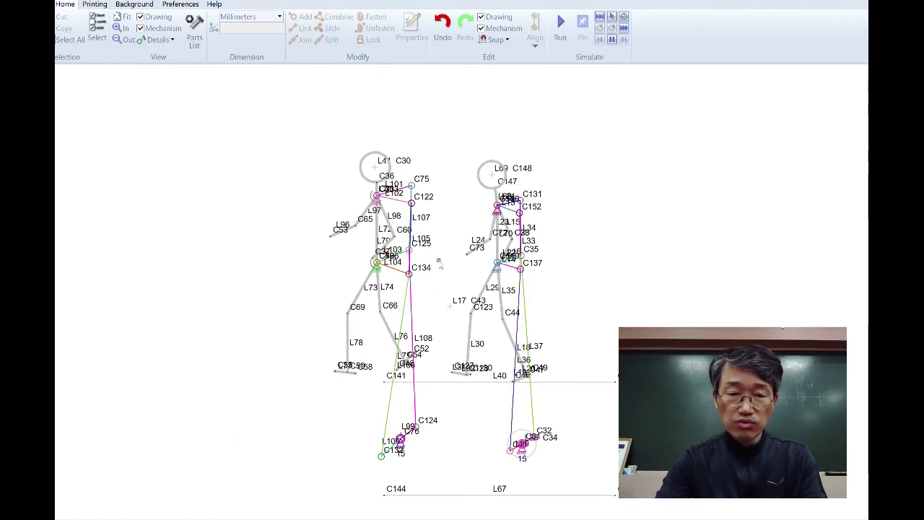
pyautogui.click(560, 23)
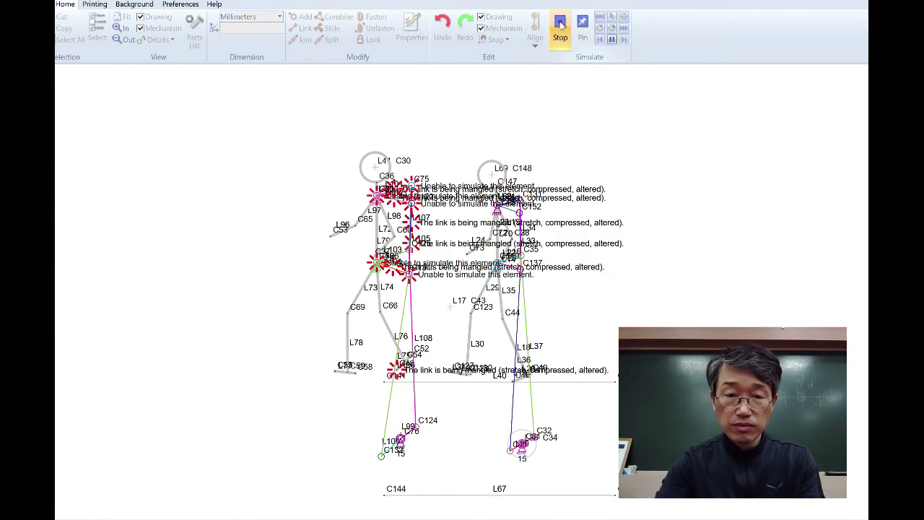
pyautogui.click(560, 24)
pyautogui.scroll(3, 428, 211)
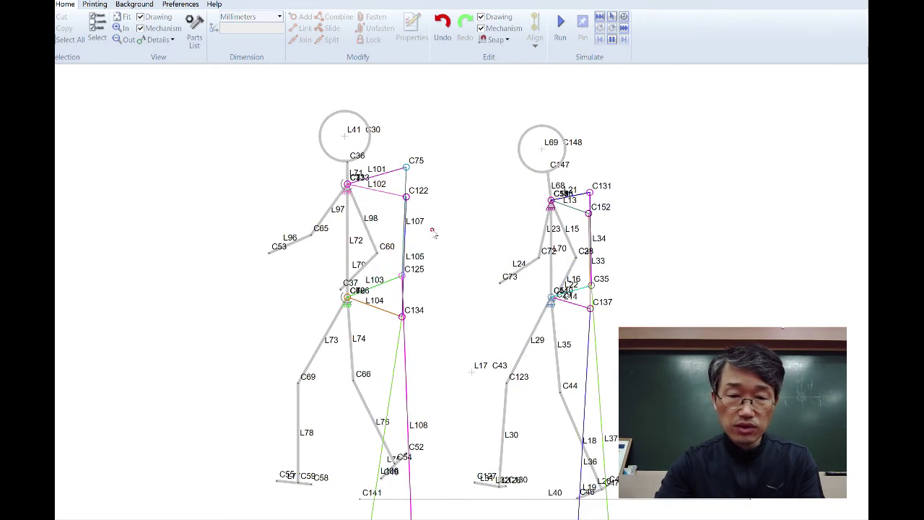
pyautogui.scroll(-1, 418, 220)
pyautogui.scroll(-1, 426, 217)
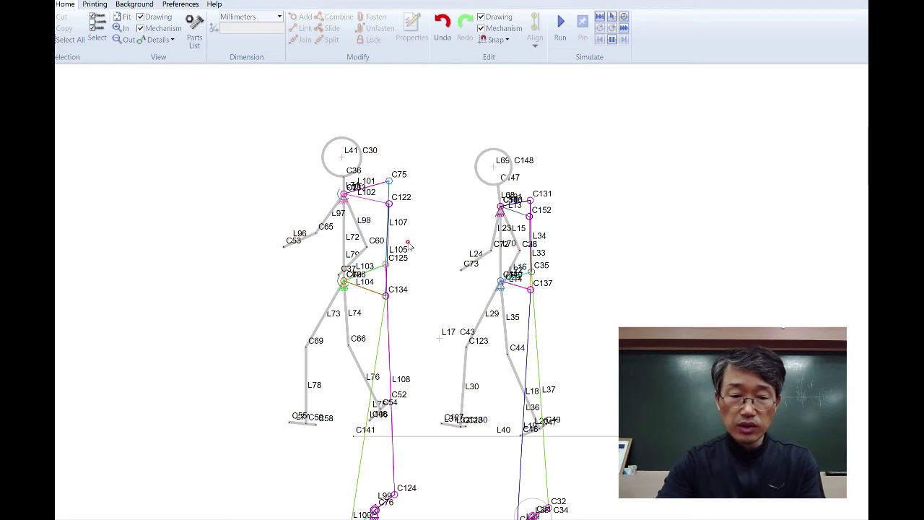
# Move the left figure's grey hip joint slightly away from the hip anchor so the overlapping connectors are separated.
pyautogui.moveTo(440, 215); pyautogui.dragTo(495, 166)
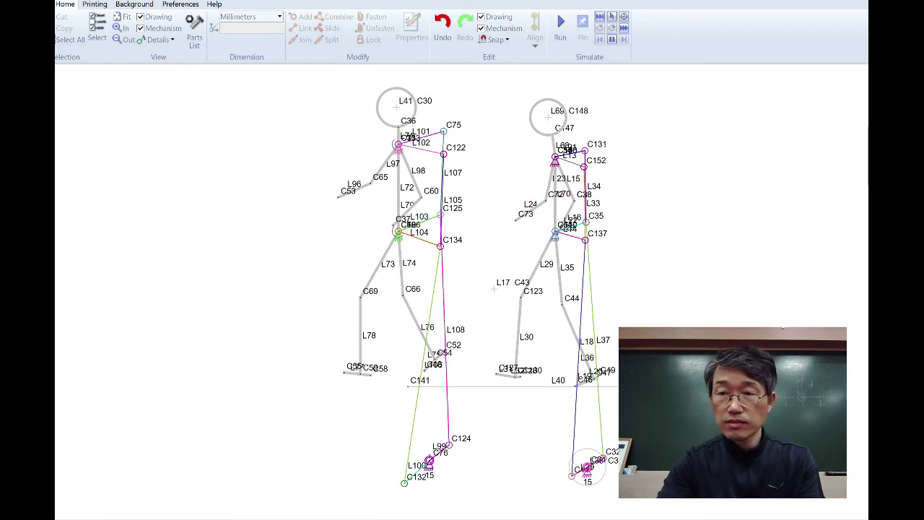
pyautogui.hotkey('ctrl', 'z')
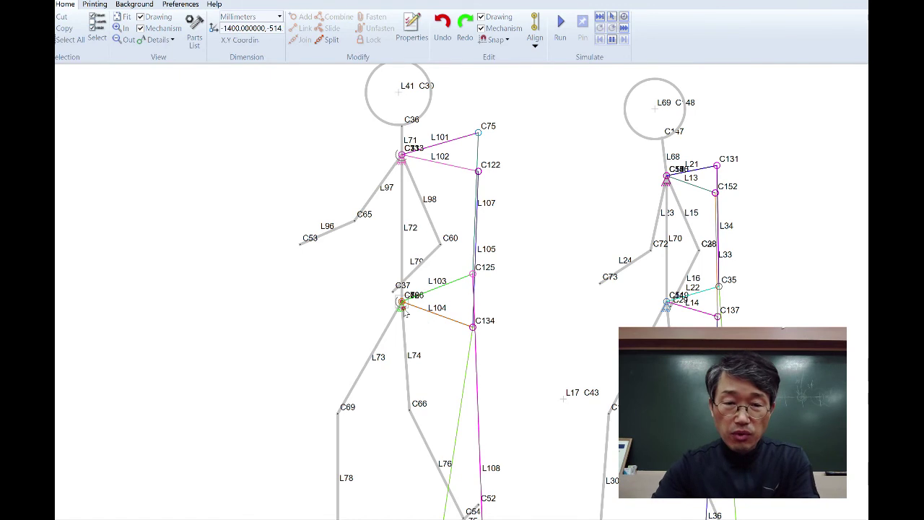
pyautogui.scroll(5, 404, 309)
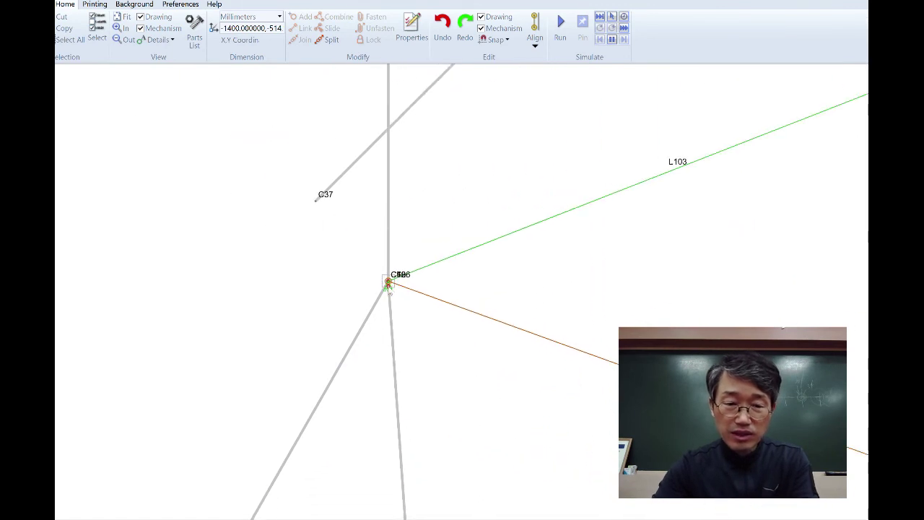
pyautogui.scroll(5, 378, 284)
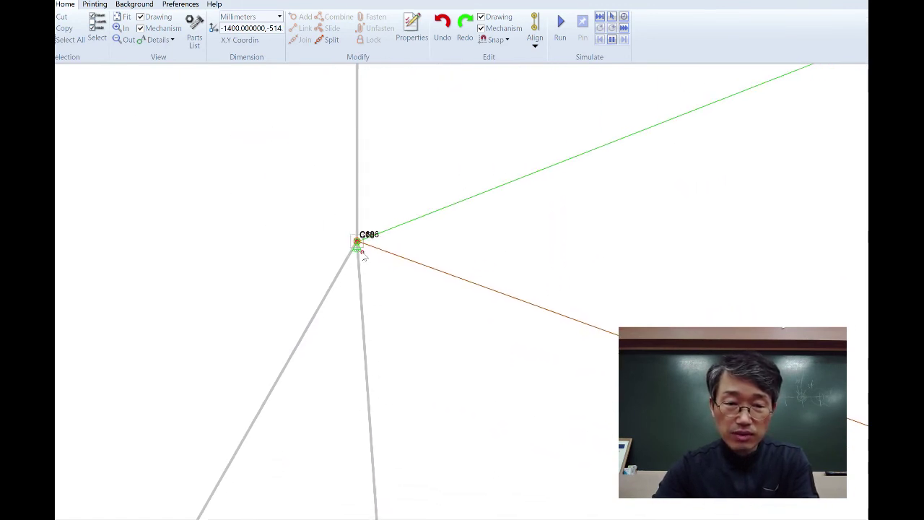
pyautogui.scroll(2, 355, 247)
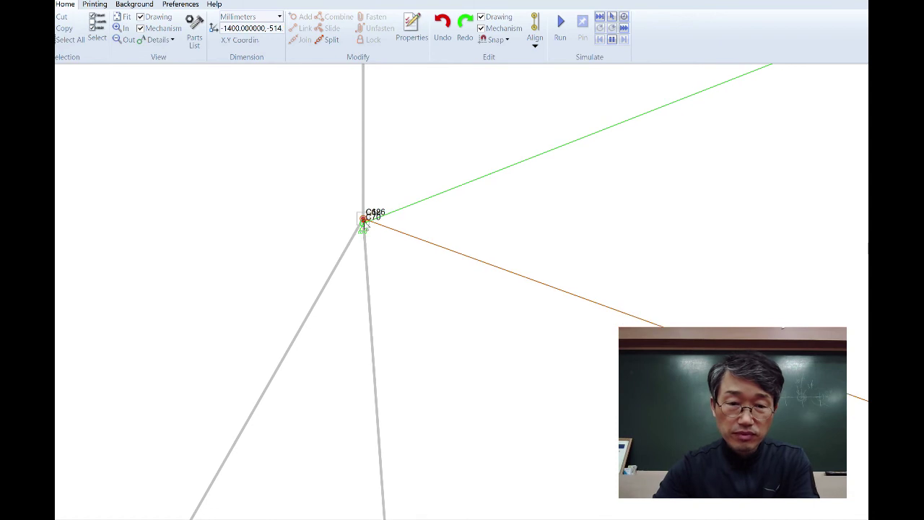
pyautogui.moveTo(464, 260); pyautogui.dragTo(423, 252)
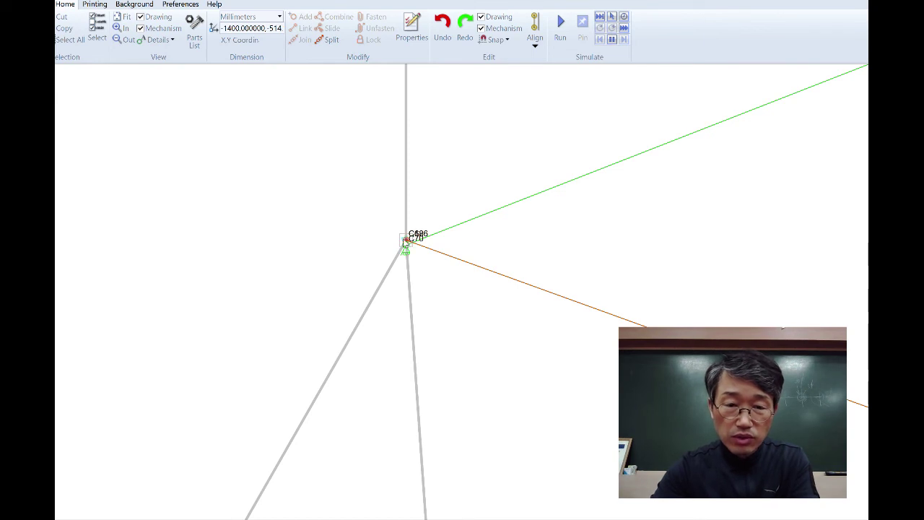
pyautogui.moveTo(405, 244); pyautogui.dragTo(397, 249)
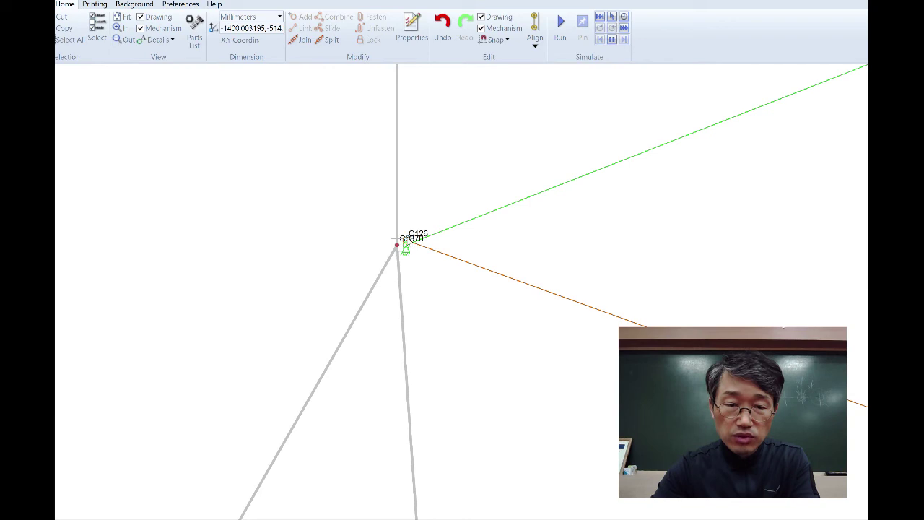
# Join the overlapping connectors of links L103 and L104 at the left figure's hip anchor.
pyautogui.moveTo(397, 246); pyautogui.dragTo(401, 241)
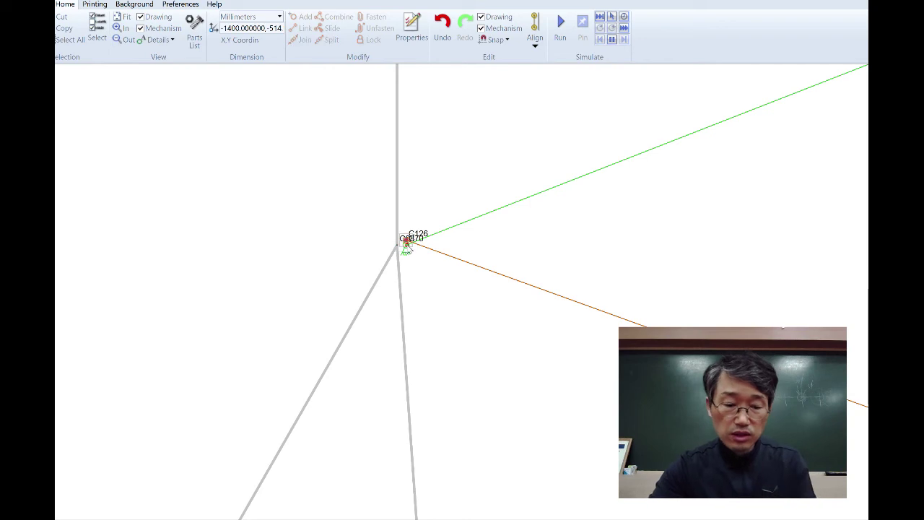
pyautogui.keyDown('shift'); pyautogui.click(406, 244); pyautogui.keyUp('shift')
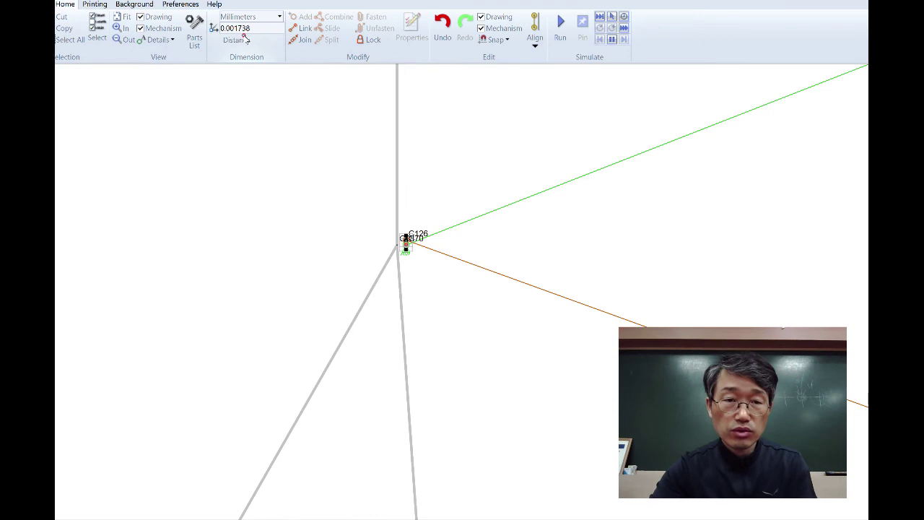
pyautogui.click(300, 40)
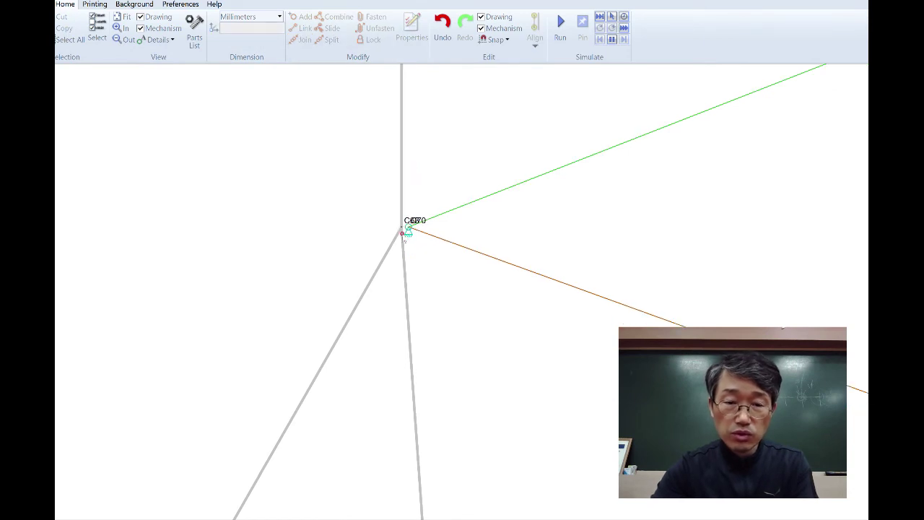
# Move the left figure's shoulder anchor, with links L101 and L102, slightly away from the grey shoulder joint.
pyautogui.moveTo(407, 229)
pyautogui.mouseDown()
pyautogui.moveTo(431, 186)
pyautogui.moveTo(477, 138)
pyautogui.moveTo(444, 332)
pyautogui.moveTo(478, 146)
pyautogui.moveTo(454, 318)
pyautogui.moveTo(483, 203)
pyautogui.moveTo(421, 333)
pyautogui.moveTo(420, 176)
pyautogui.moveTo(448, 408)
pyautogui.moveTo(439, 142)
pyautogui.moveTo(446, 396)
pyautogui.moveTo(440, 185)
pyautogui.moveTo(440, 212)
pyautogui.moveTo(392, 180)
pyautogui.moveTo(407, 225)
pyautogui.moveTo(412, 211)
pyautogui.mouseUp()
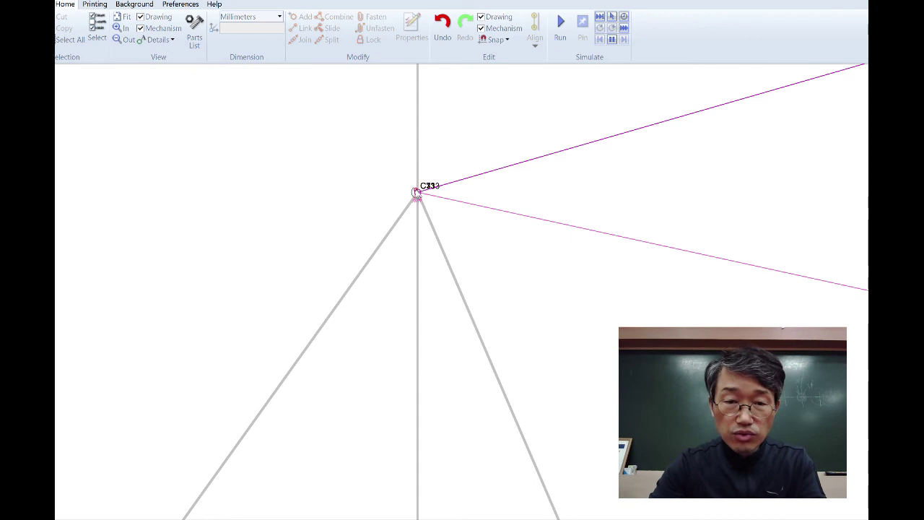
pyautogui.click(417, 193)
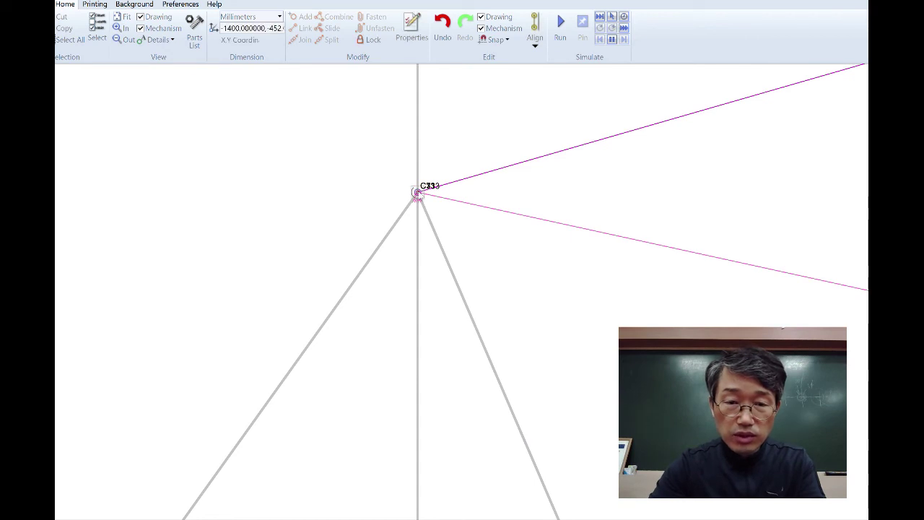
pyautogui.moveTo(425, 192); pyautogui.dragTo(428, 193)
pyautogui.click(418, 192)
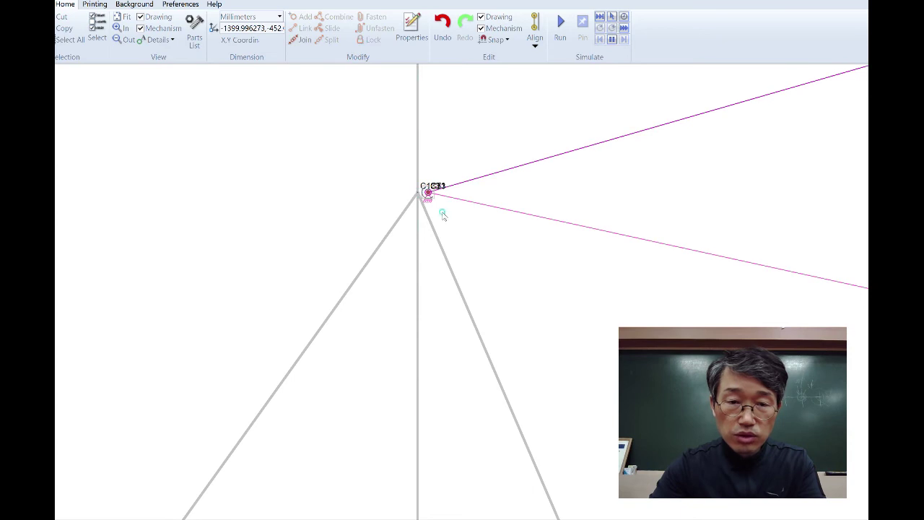
pyautogui.click(438, 210)
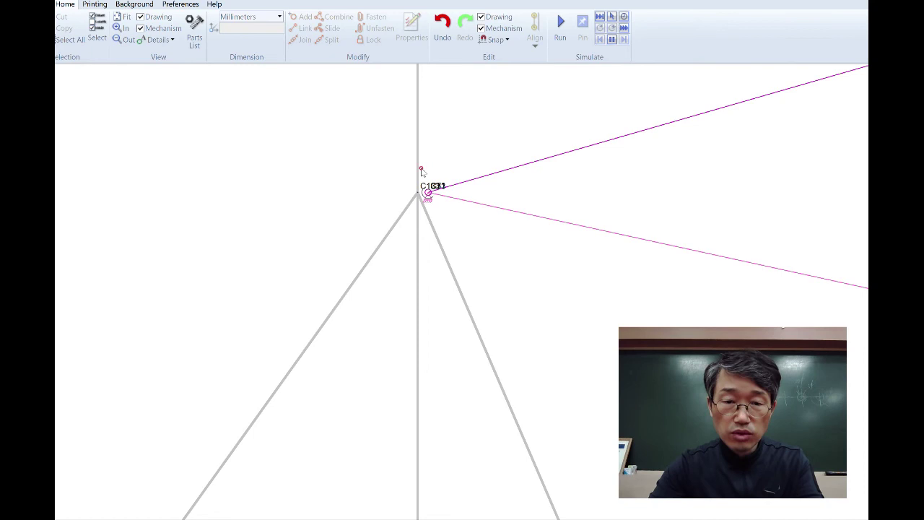
# Join the overlapping connectors of links L101 and L102 at the left figure's shoulder anchor.
pyautogui.moveTo(419, 170); pyautogui.dragTo(430, 193)
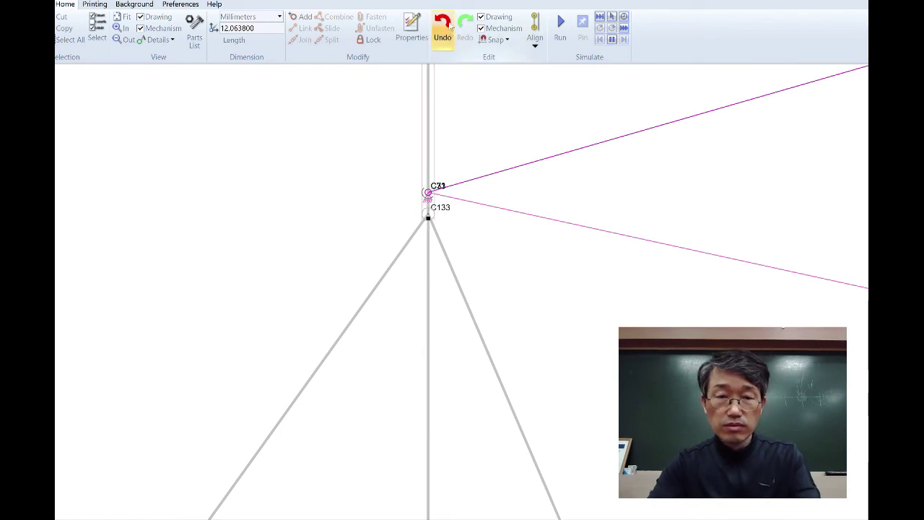
pyautogui.click(438, 47)
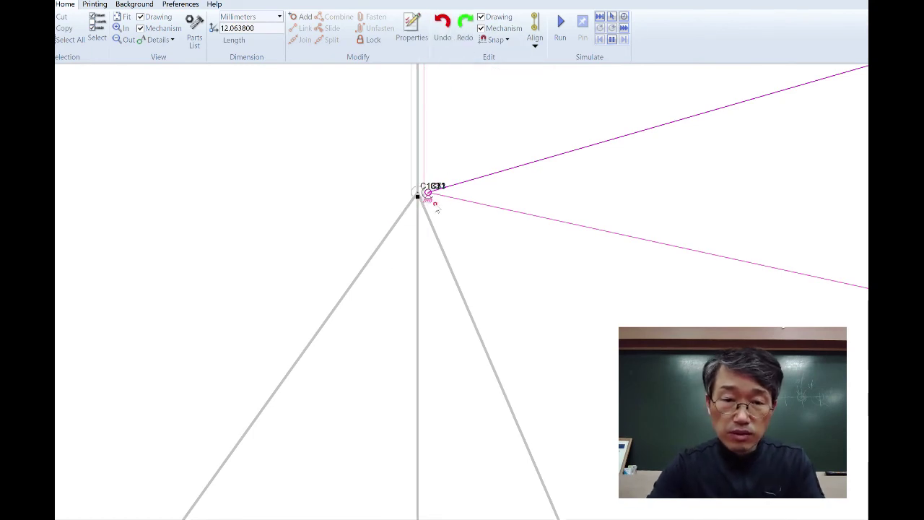
pyautogui.moveTo(436, 205); pyautogui.dragTo(424, 178)
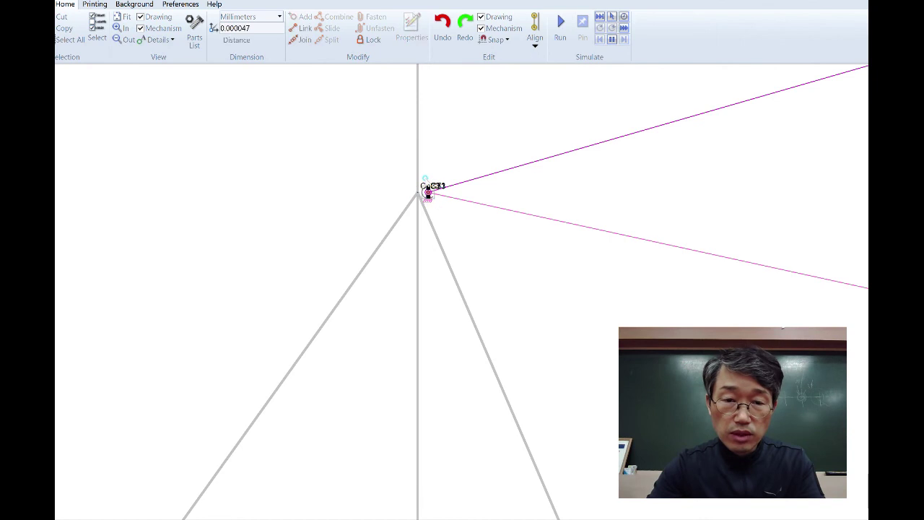
pyautogui.click(305, 41)
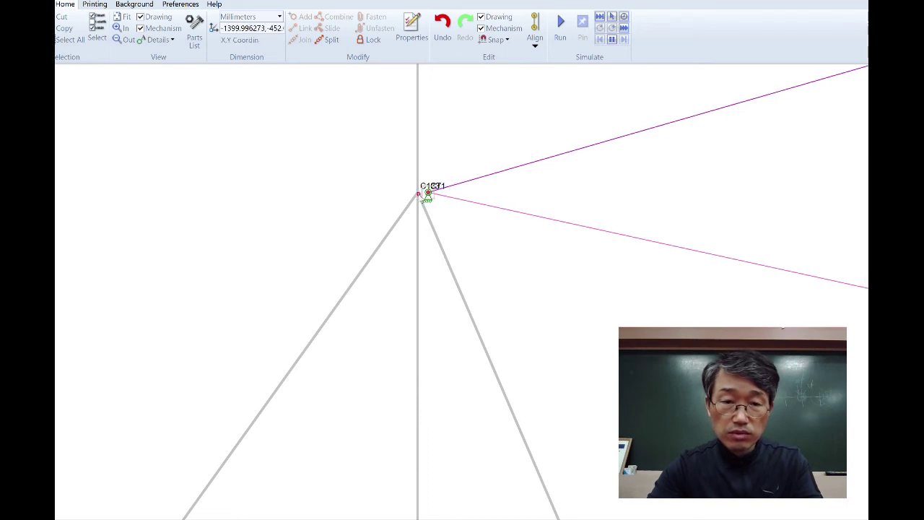
# Move the joined shoulder anchor back onto the left figure's grey shoulder joint.
pyautogui.click(444, 209)
pyautogui.moveTo(428, 194); pyautogui.dragTo(418, 192)
pyautogui.click(473, 232)
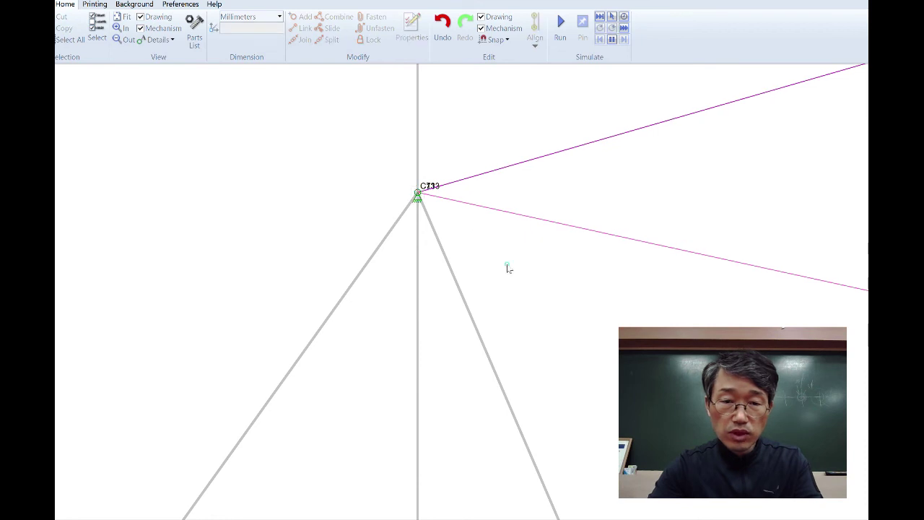
# Move the joined hip anchor back onto the left figure's grey hip joint.
pyautogui.scroll(5, 469, 356)
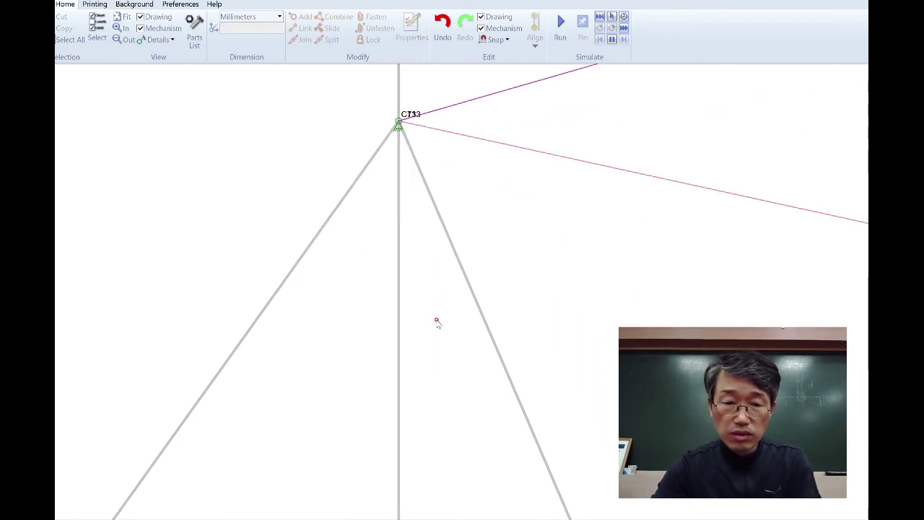
pyautogui.scroll(-7, 438, 322)
pyautogui.scroll(5, 441, 437)
pyautogui.scroll(1, 429, 306)
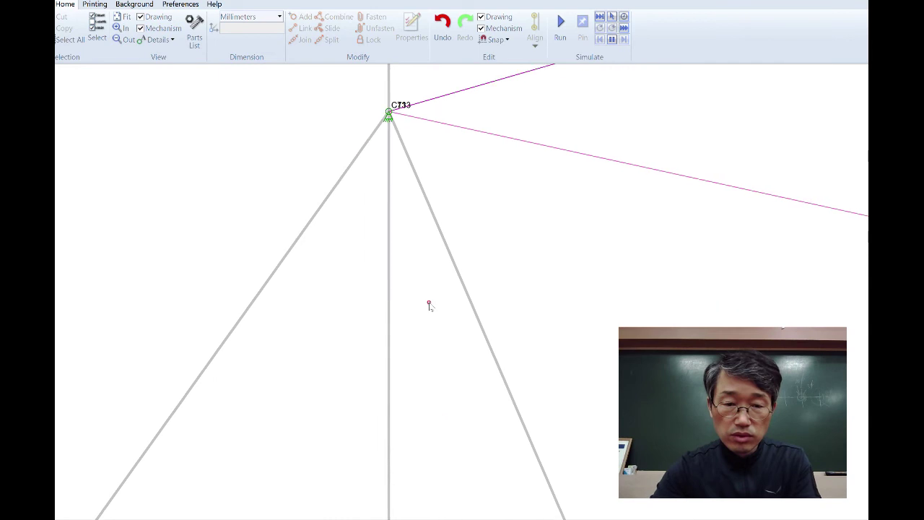
pyautogui.scroll(-5, 431, 404)
pyautogui.scroll(-2, 437, 430)
pyautogui.moveTo(438, 430); pyautogui.dragTo(410, 211)
pyautogui.scroll(6, 407, 380)
pyautogui.scroll(6, 404, 377)
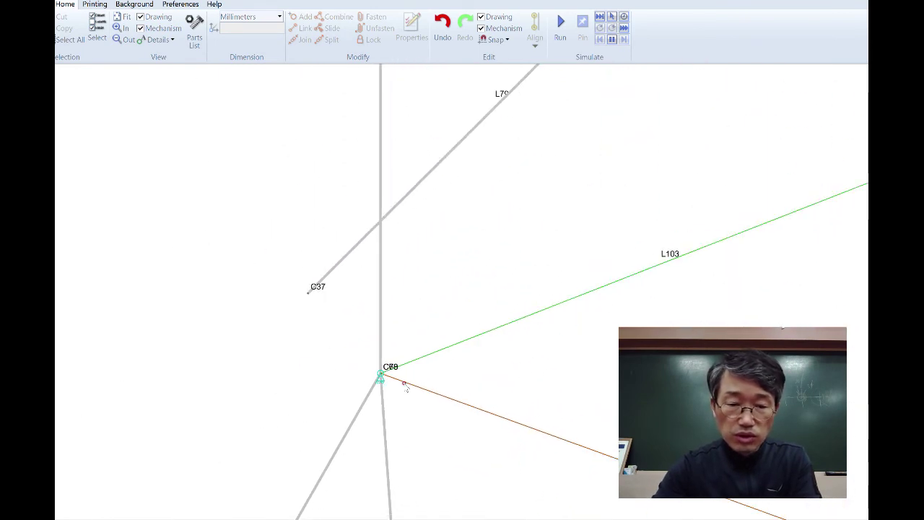
pyautogui.scroll(8, 415, 371)
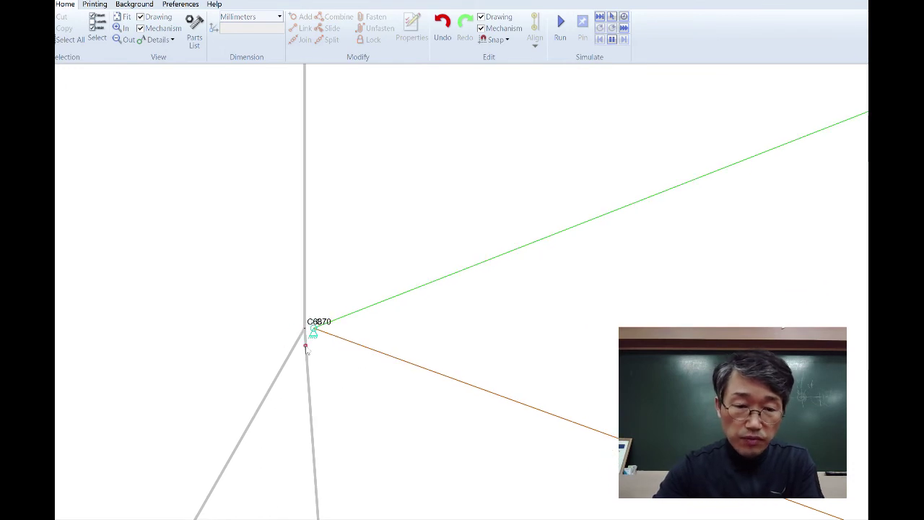
pyautogui.click(313, 330)
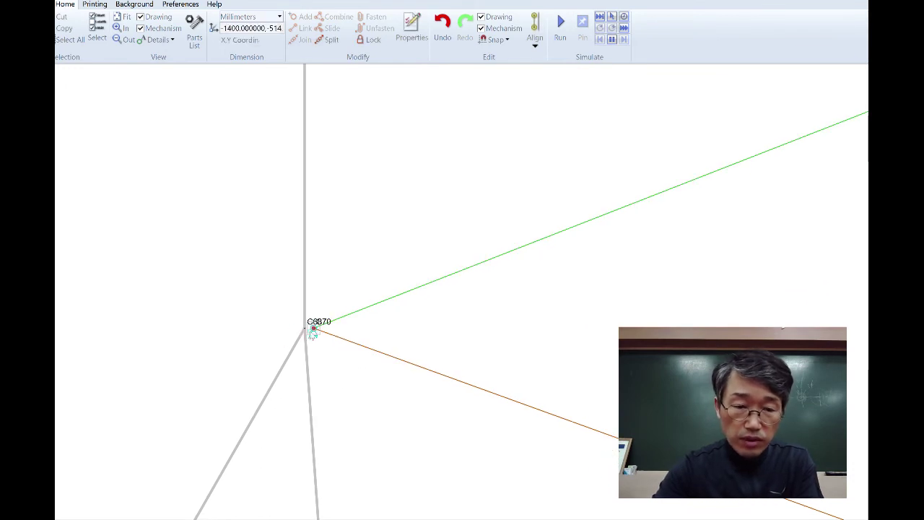
pyautogui.moveTo(313, 328); pyautogui.dragTo(305, 329)
pyautogui.click(374, 371)
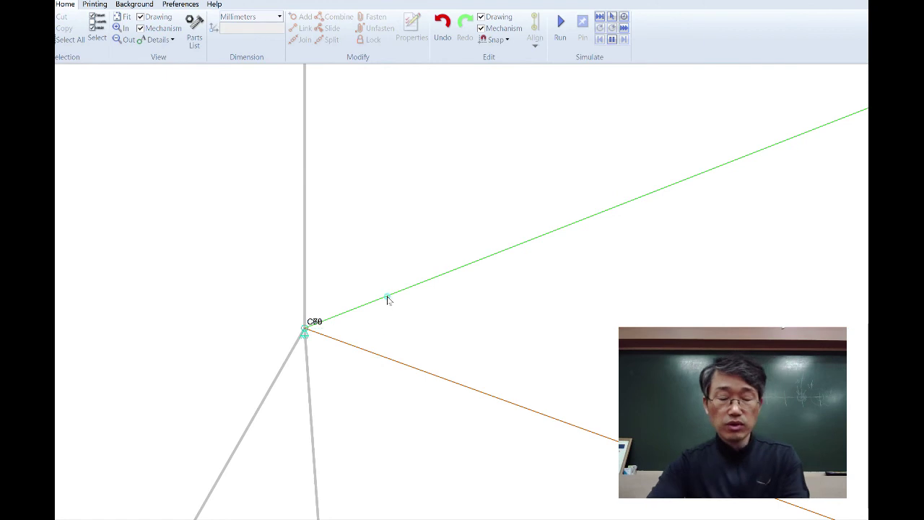
# Run the mechanism simulation with both walking figures in view, and stop it.
pyautogui.scroll(-10, 387, 297)
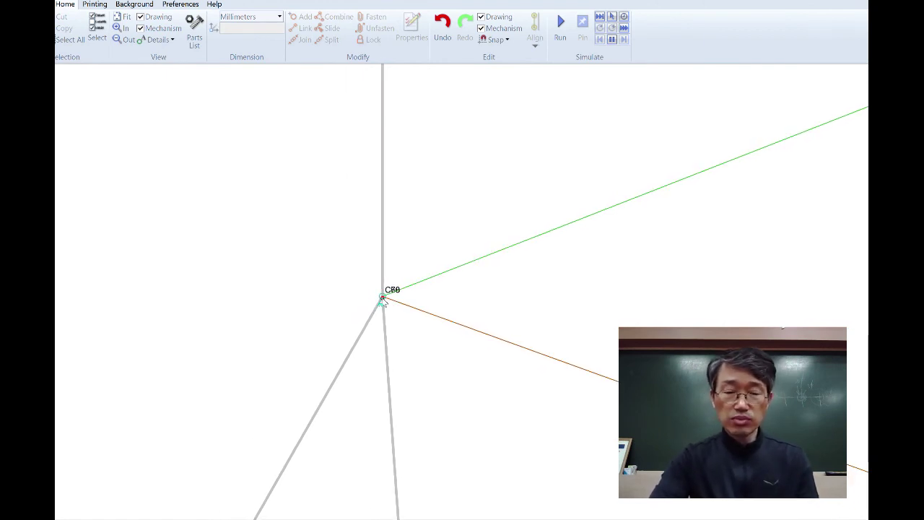
pyautogui.scroll(-5, 383, 297)
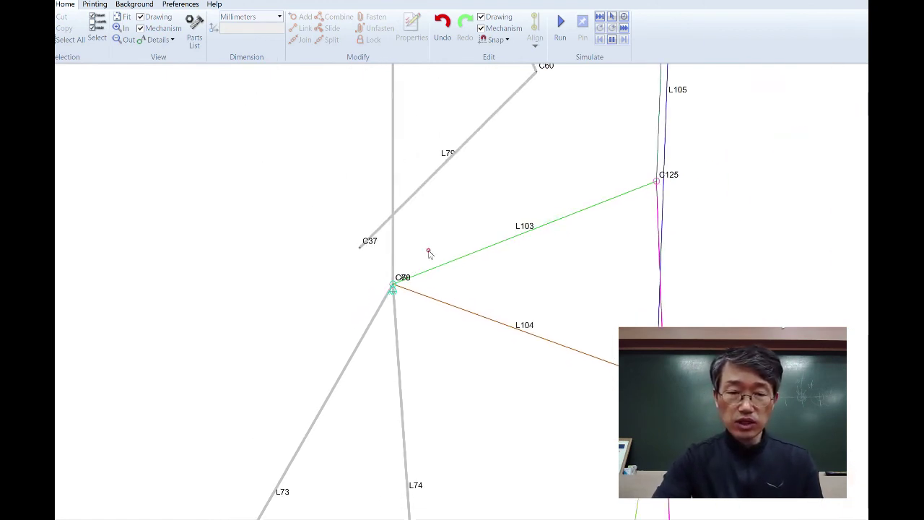
pyautogui.moveTo(428, 252); pyautogui.dragTo(383, 399)
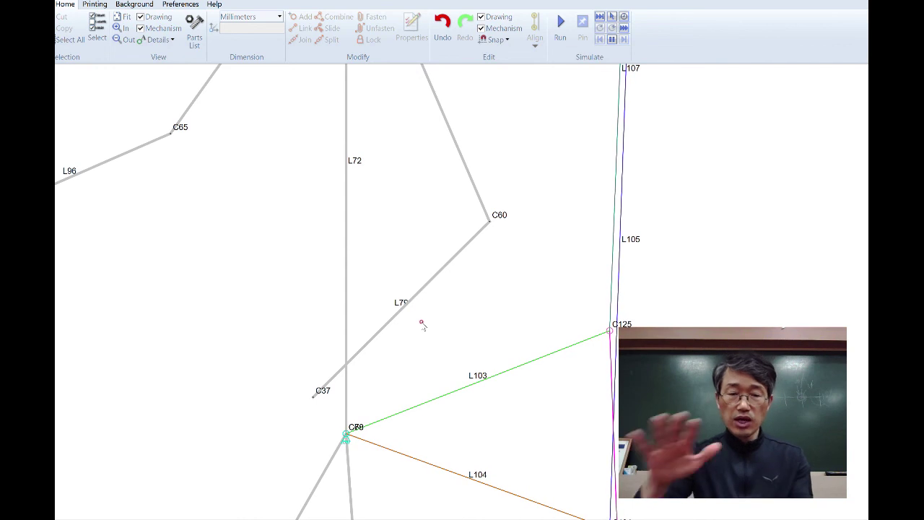
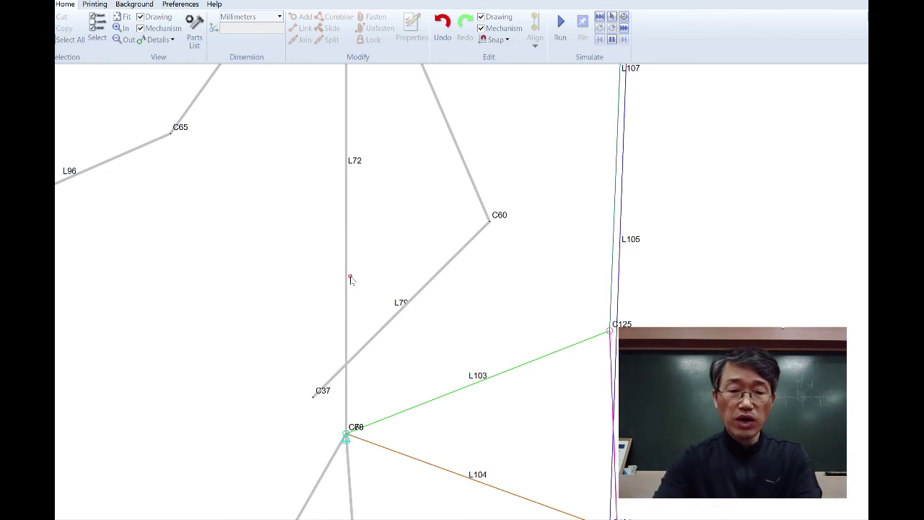
pyautogui.scroll(-6, 426, 264)
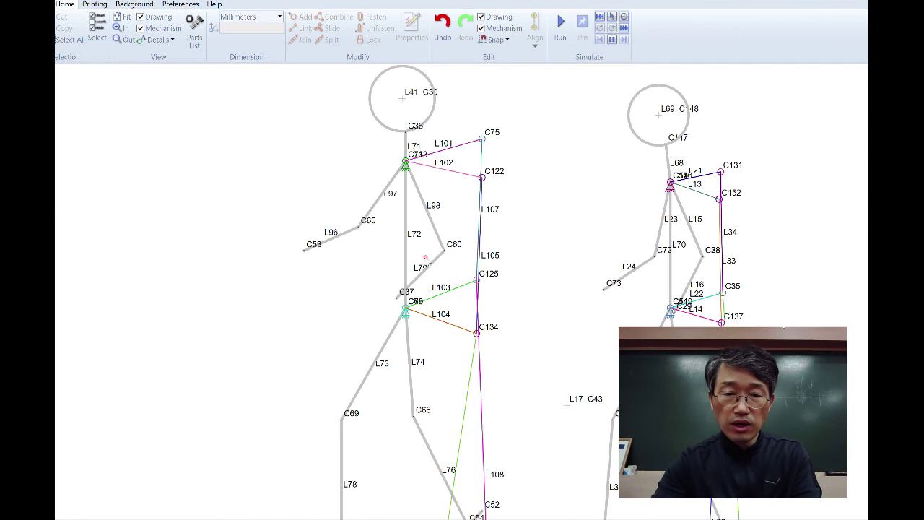
pyautogui.scroll(-3, 495, 244)
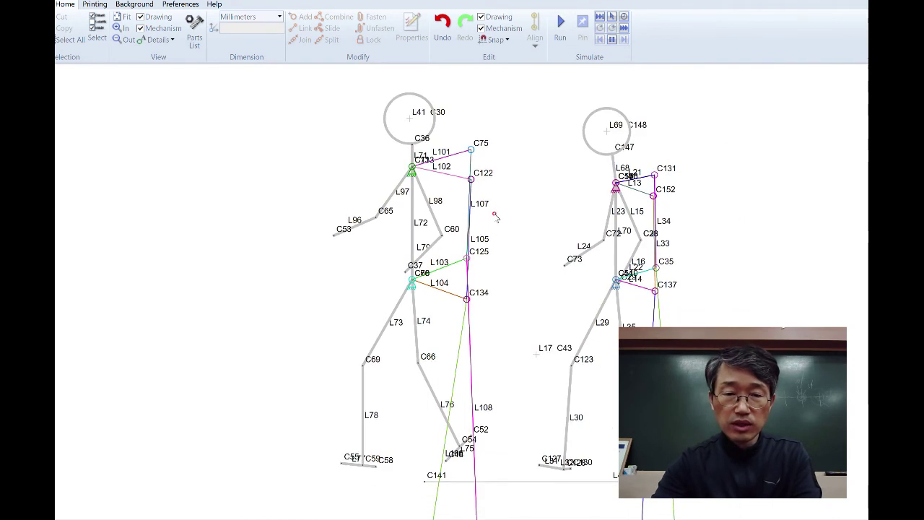
pyautogui.scroll(-2, 468, 252)
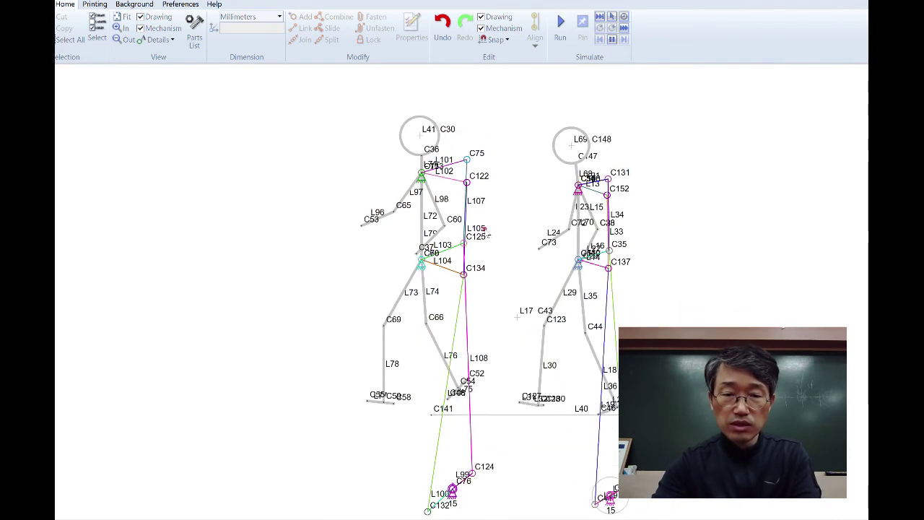
pyautogui.moveTo(485, 231); pyautogui.dragTo(464, 217)
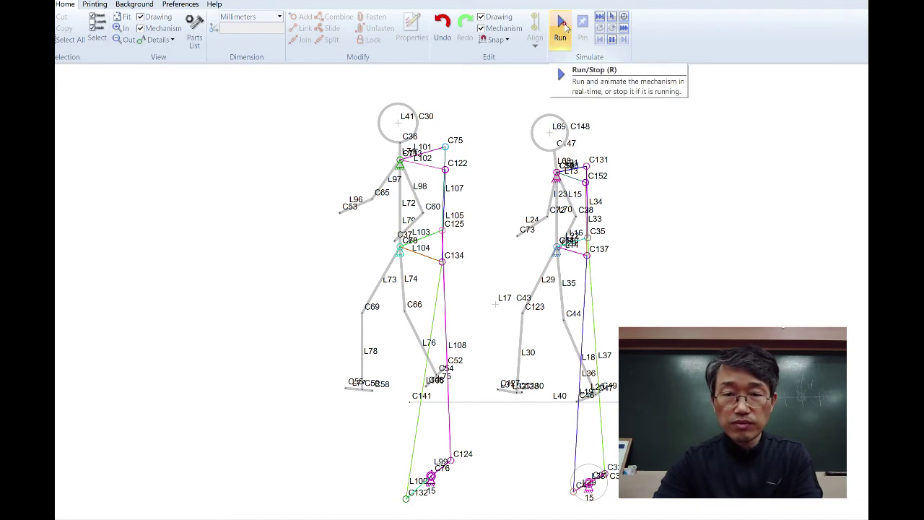
pyautogui.click(565, 27)
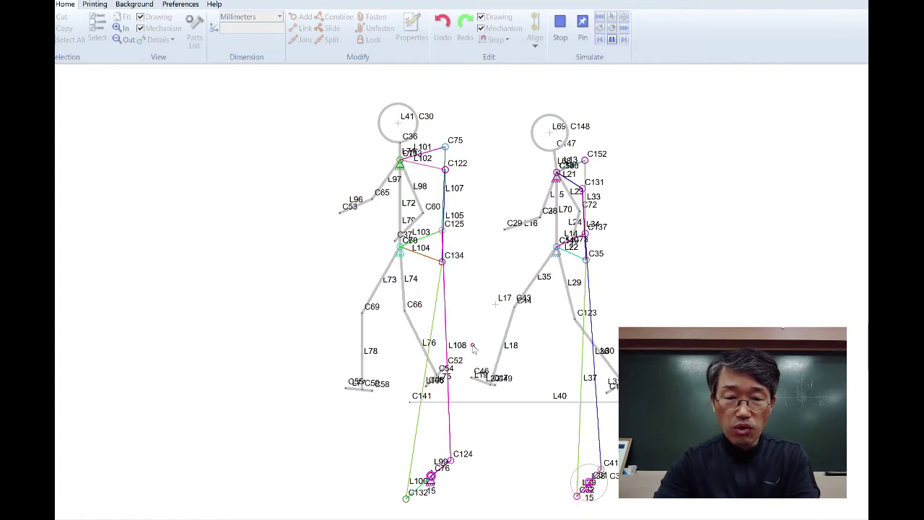
pyautogui.click(563, 28)
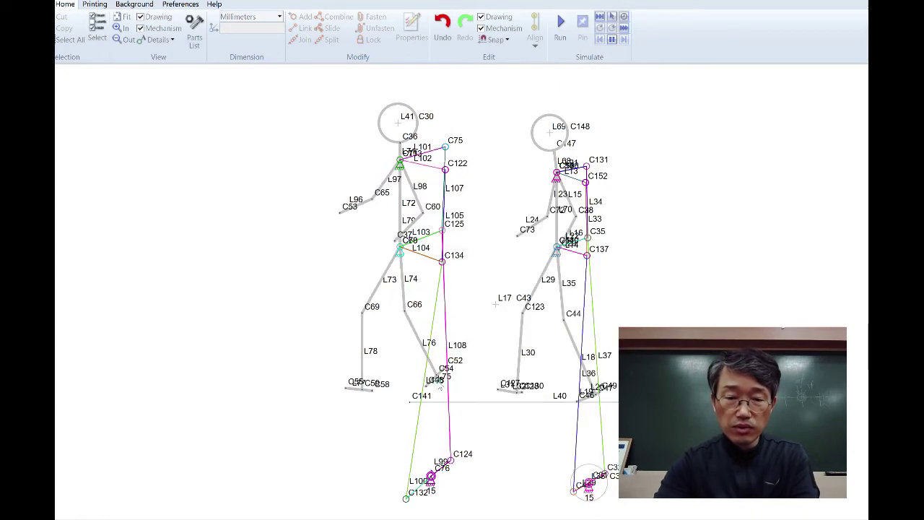
# Set the oscillation limit angle and oscillation start angle of the left crank's input anchor C76 to 0.
pyautogui.scroll(-3, 439, 384)
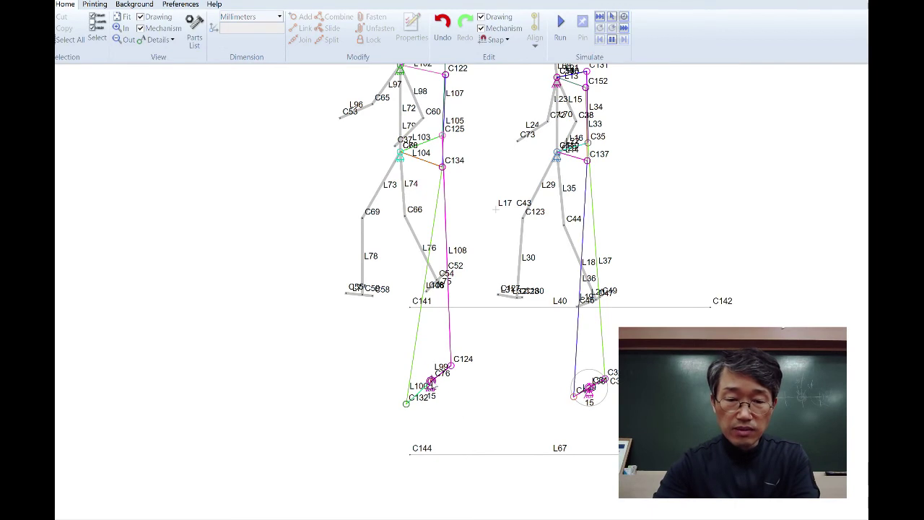
pyautogui.doubleClick(432, 381)
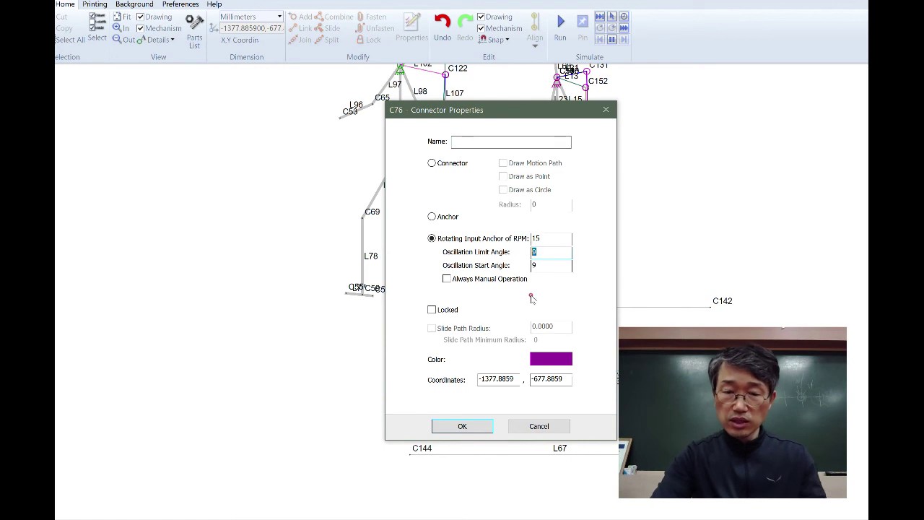
pyautogui.write('0')
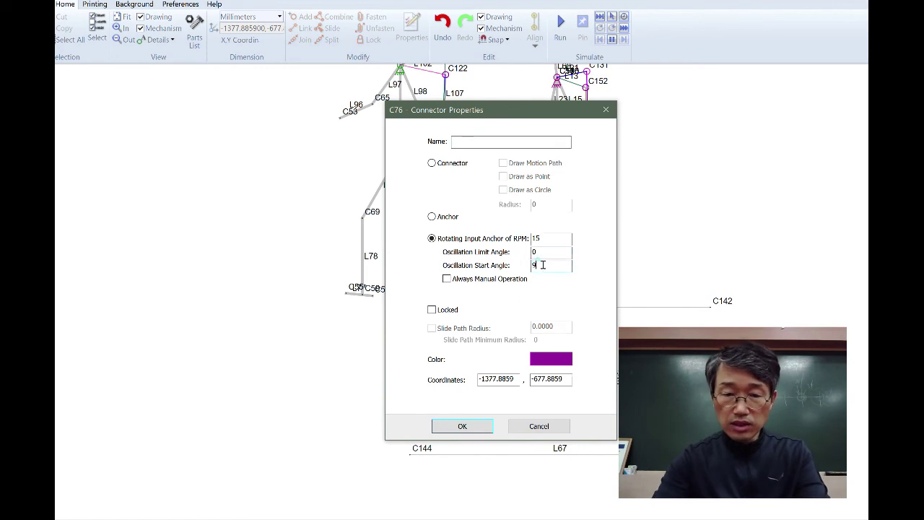
pyautogui.write('0')
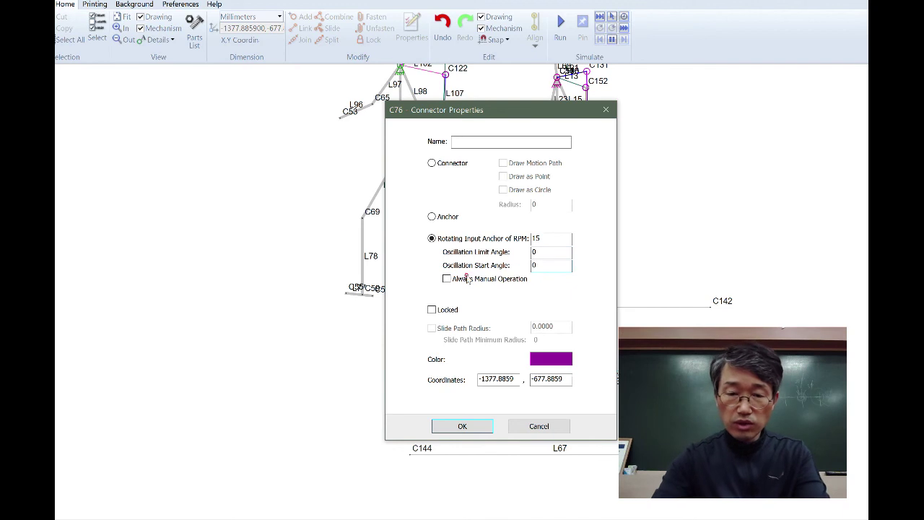
pyautogui.click(476, 429)
# Combine the left crank's links L99 and L100 into a single link.
pyautogui.scroll(3, 448, 410)
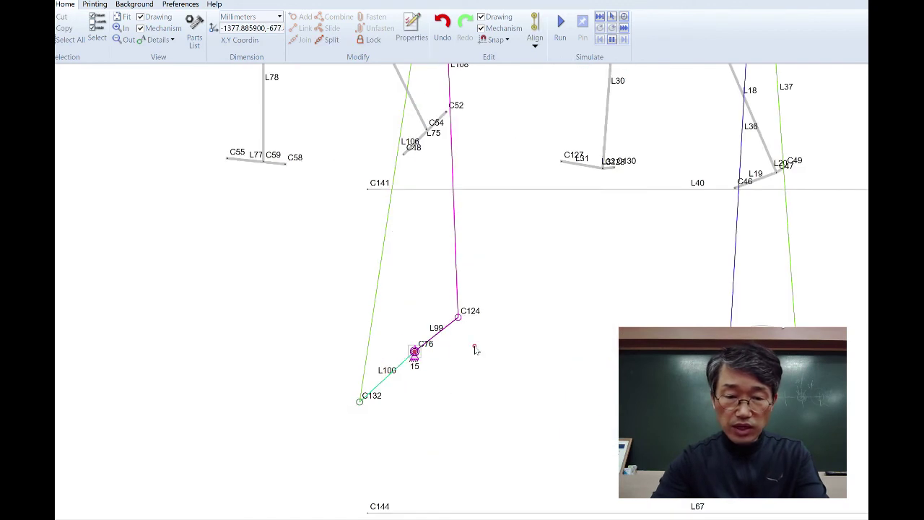
pyautogui.click(490, 266)
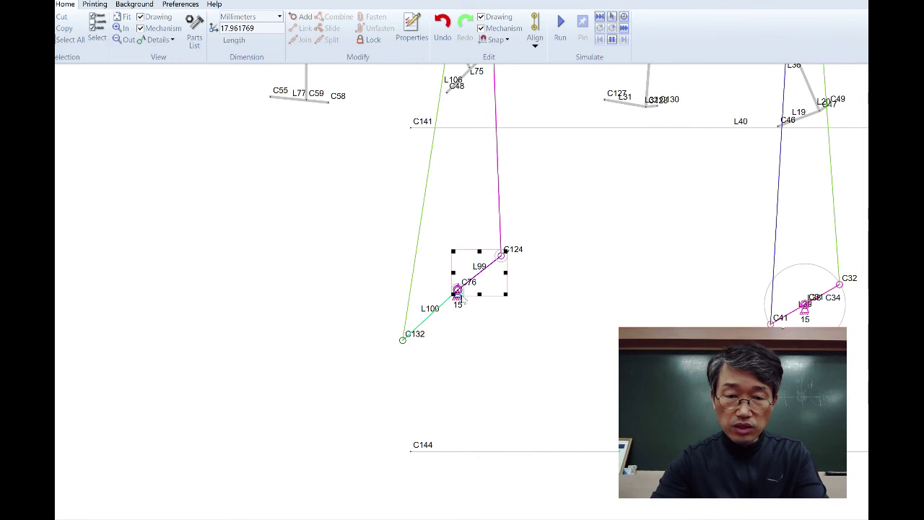
pyautogui.click(426, 320)
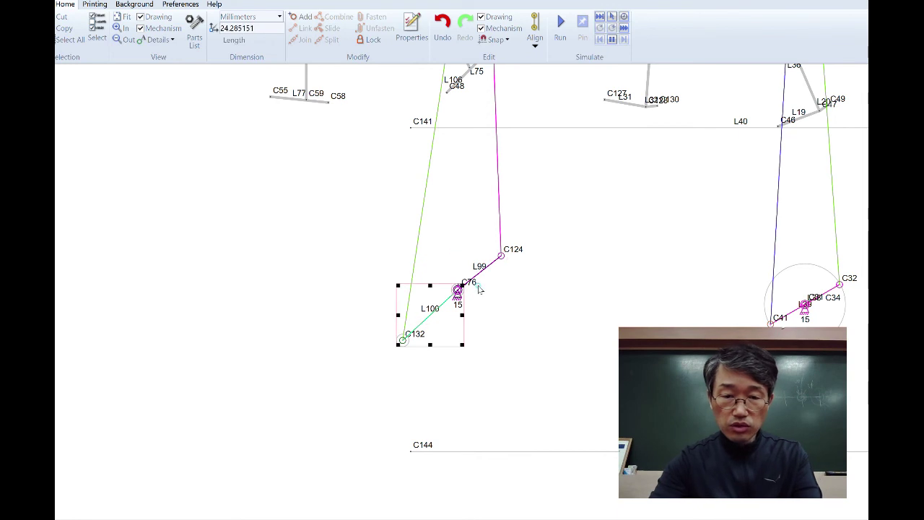
pyautogui.click(492, 267)
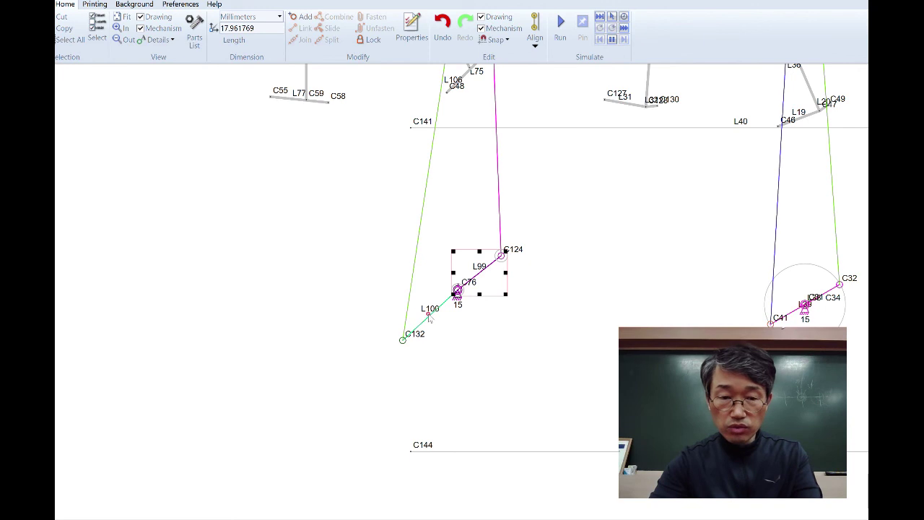
pyautogui.keyDown('shift'); pyautogui.click(430, 318); pyautogui.keyUp('shift')
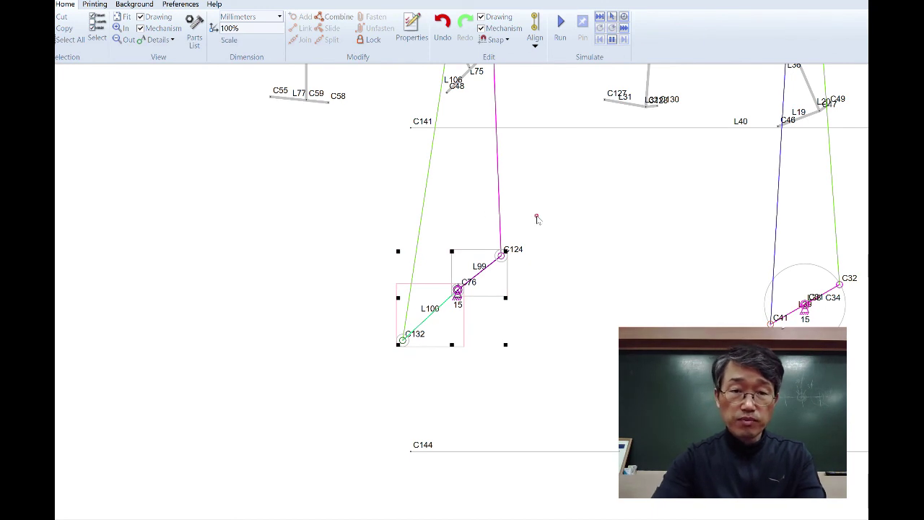
pyautogui.click(572, 201)
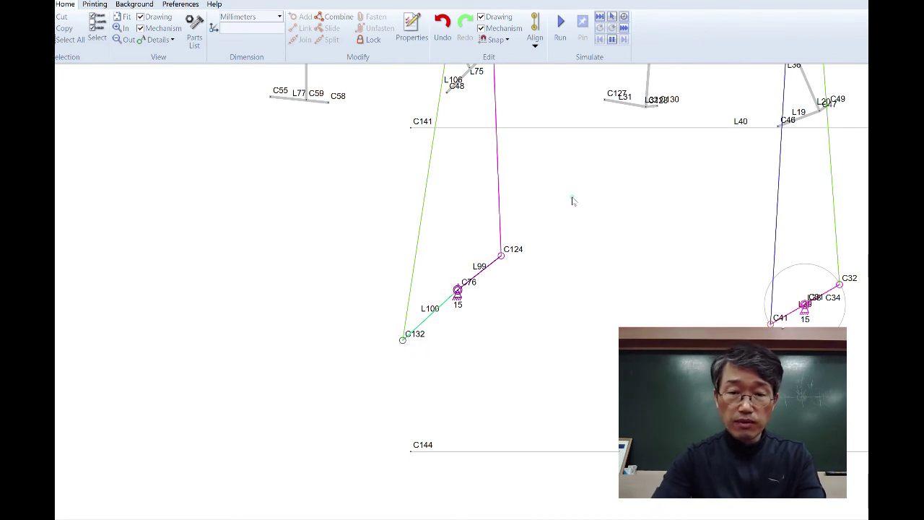
pyautogui.click(429, 322)
pyautogui.click(493, 268)
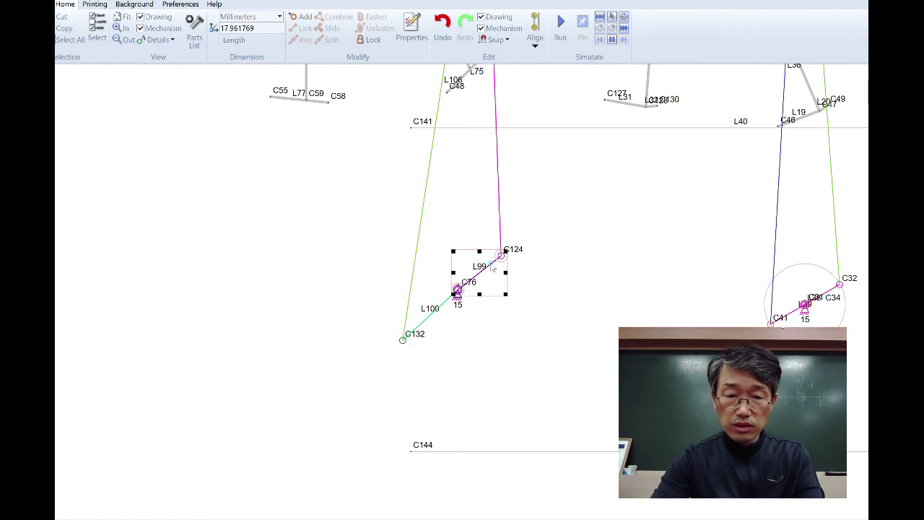
pyautogui.keyDown('shift'); pyautogui.click(432, 318); pyautogui.keyUp('shift')
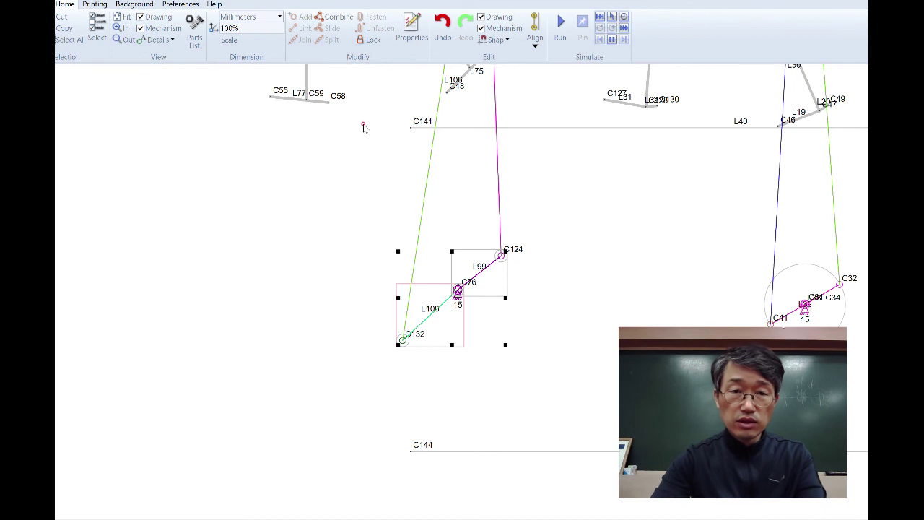
pyautogui.click(337, 21)
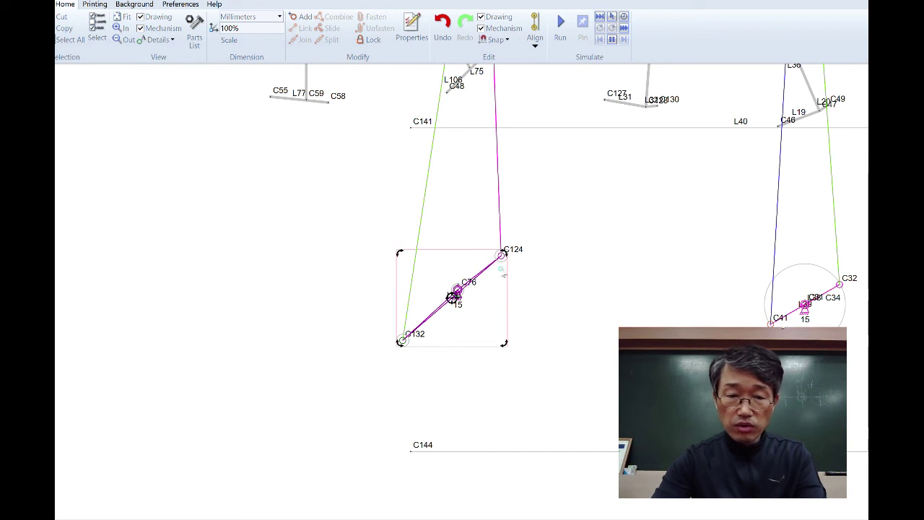
pyautogui.click(534, 281)
# Set the distance between crank anchor C76 and connector C124 to 17 mm.
pyautogui.click(457, 291)
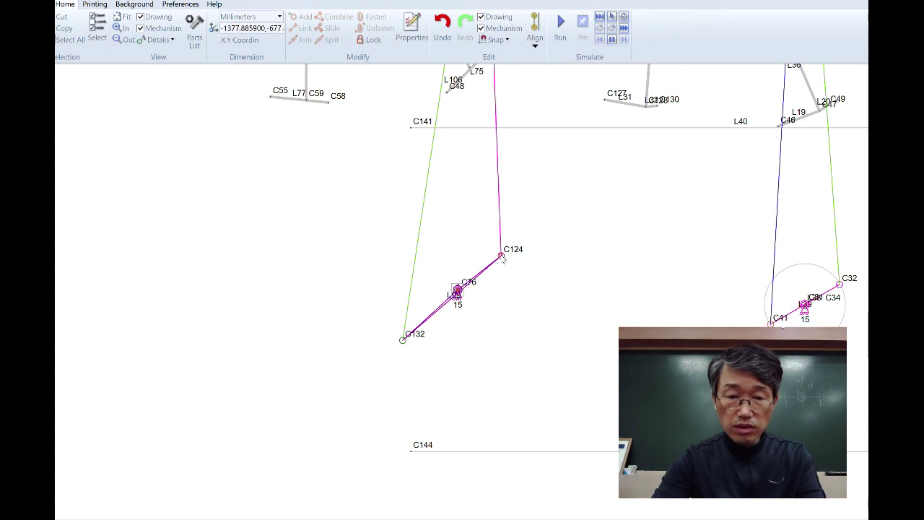
pyautogui.keyDown('shift'); pyautogui.click(501, 255); pyautogui.keyUp('shift')
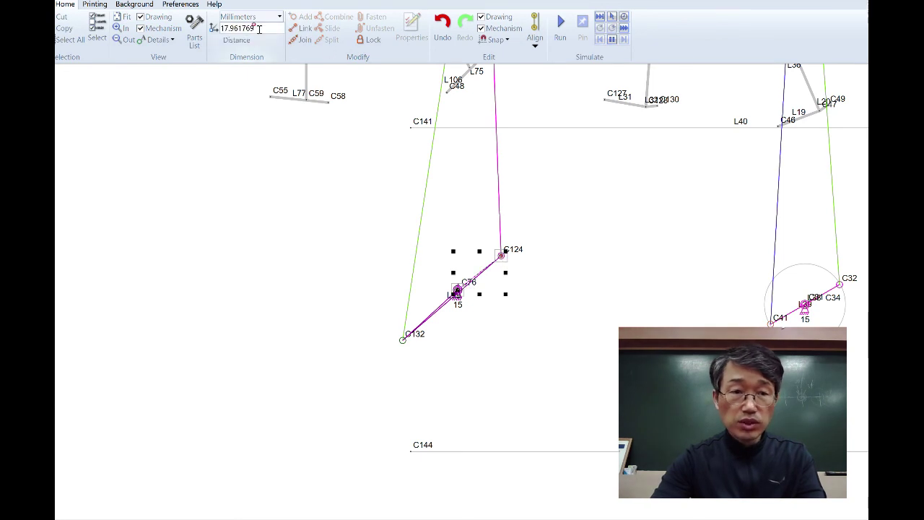
pyautogui.moveTo(266, 28); pyautogui.dragTo(217, 28)
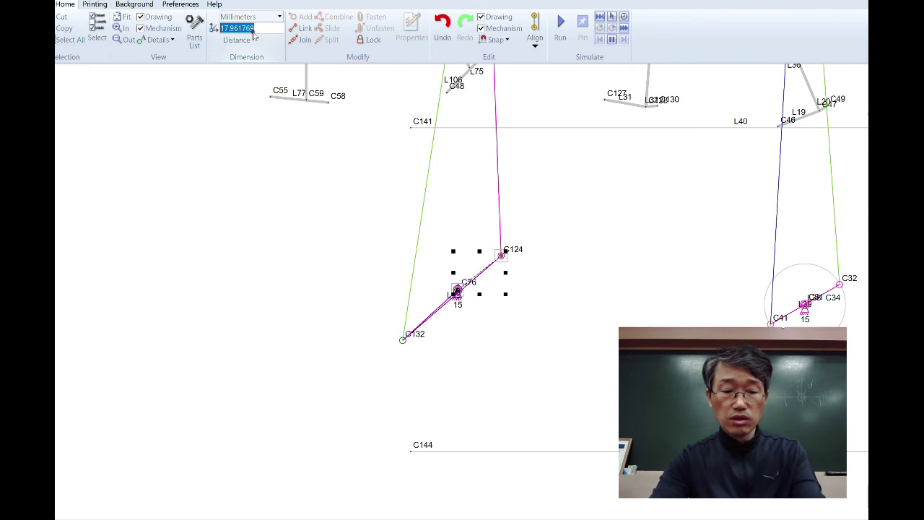
pyautogui.write('17')
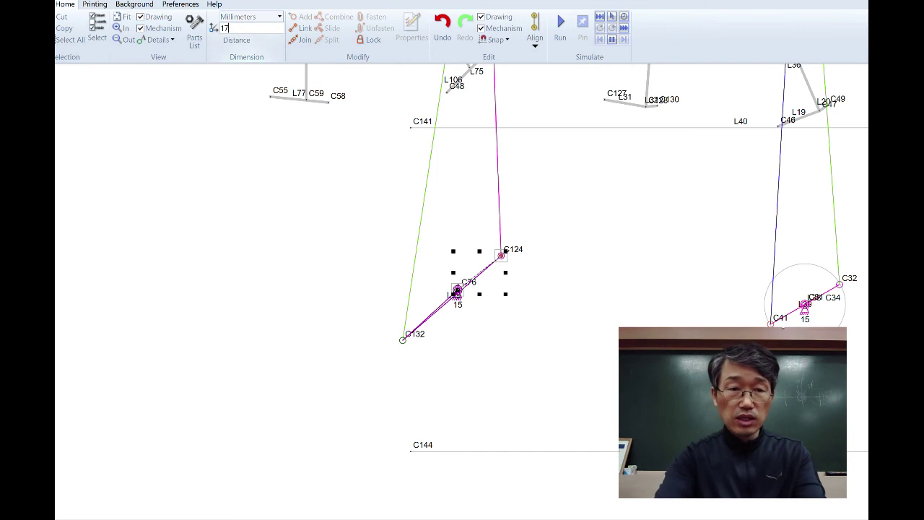
pyautogui.press('Return')
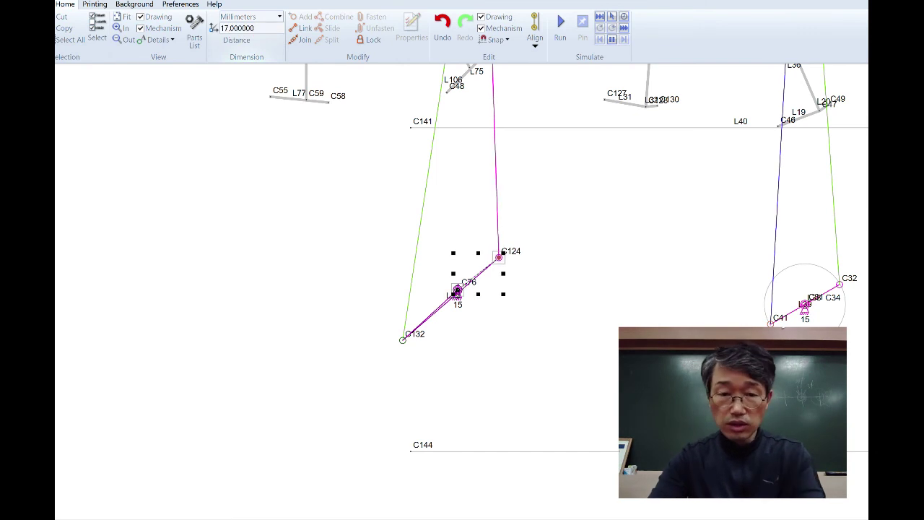
pyautogui.click(514, 353)
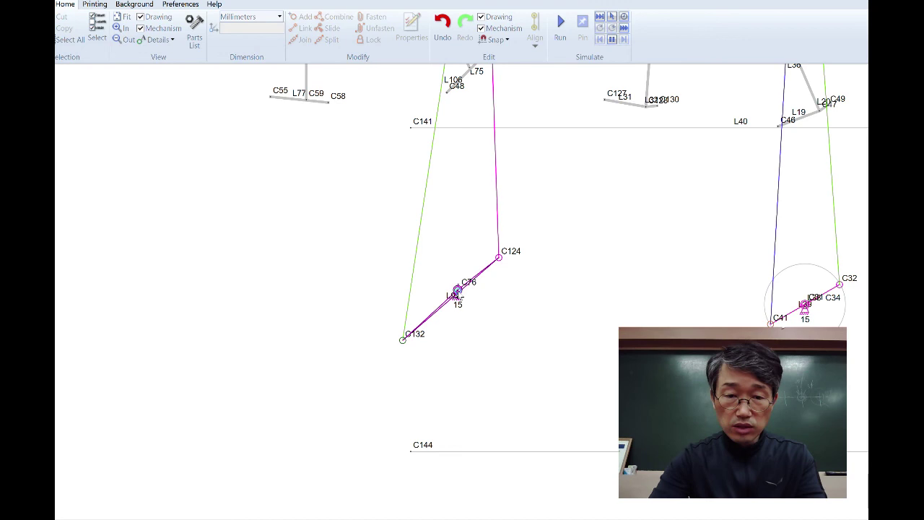
# Set the distance between crank anchor C76 and connector C132 to 17 mm.
pyautogui.click(457, 291)
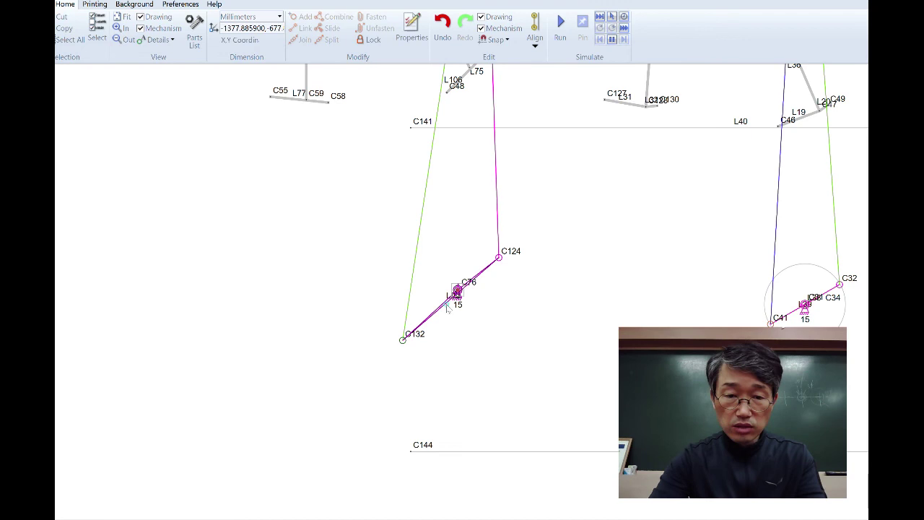
pyautogui.keyDown('shift'); pyautogui.click(403, 341); pyautogui.keyUp('shift')
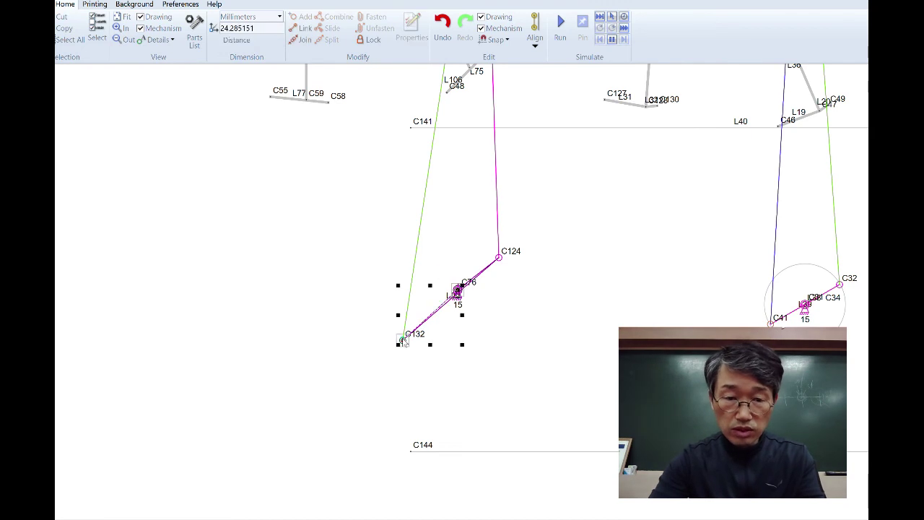
pyautogui.moveTo(257, 28); pyautogui.dragTo(221, 28)
pyautogui.write('17')
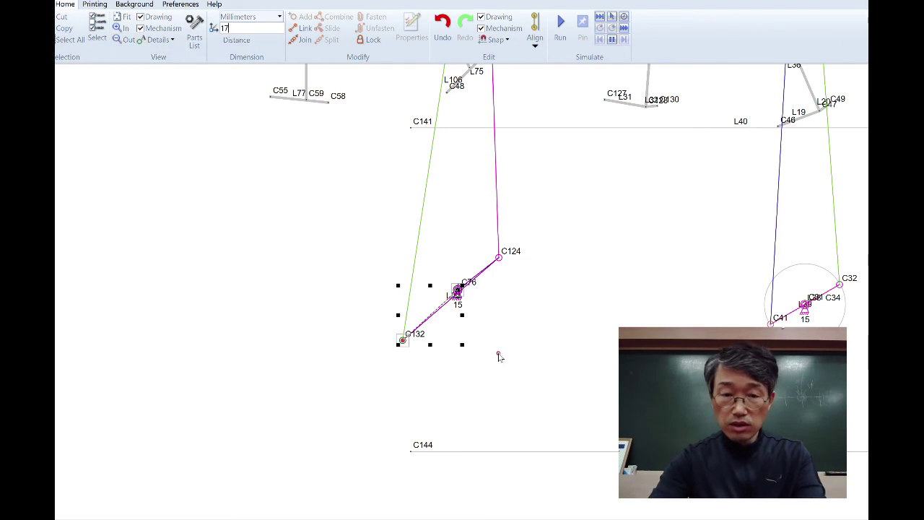
pyautogui.press('Return')
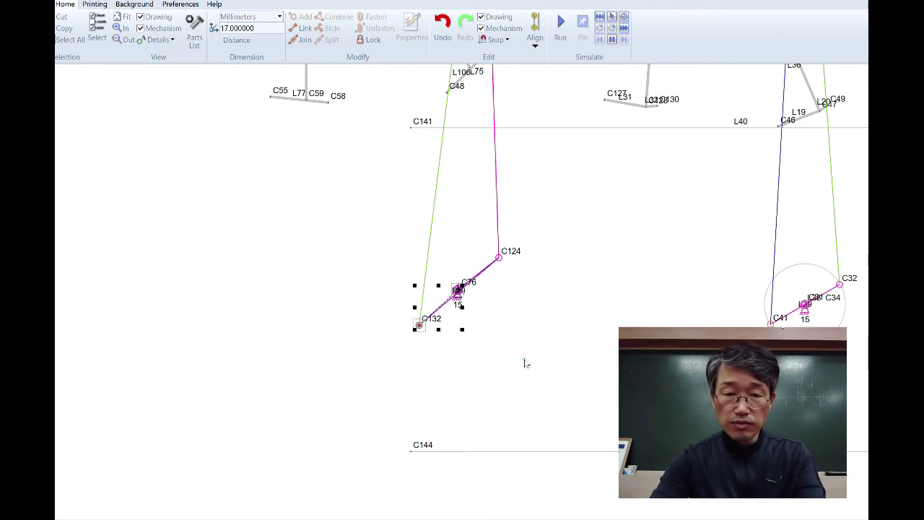
pyautogui.click(526, 363)
# Examine the combined crank link's shape closely around anchor C76.
pyautogui.scroll(4, 458, 291)
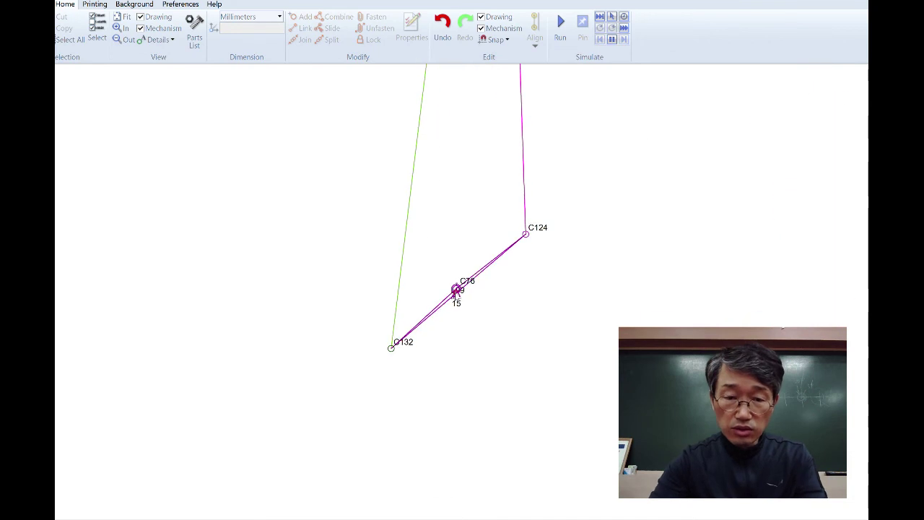
pyautogui.moveTo(426, 251); pyautogui.dragTo(487, 348)
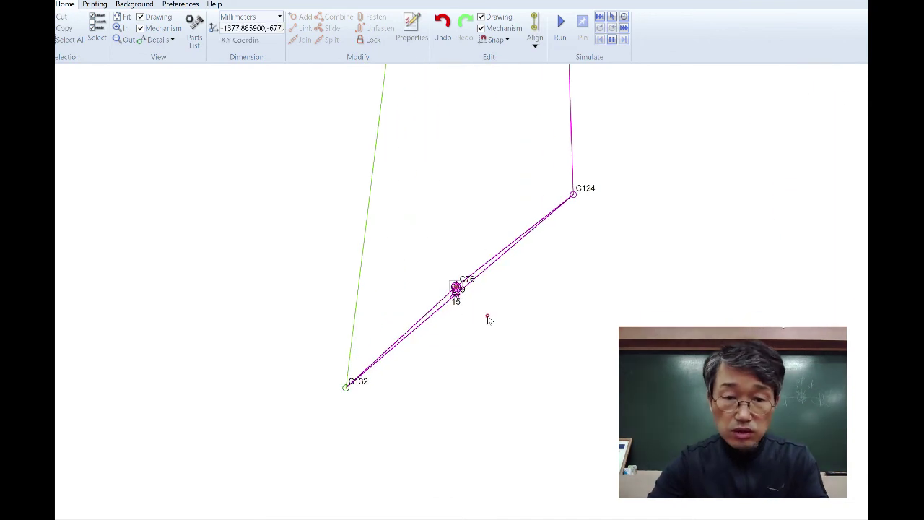
pyautogui.click(479, 329)
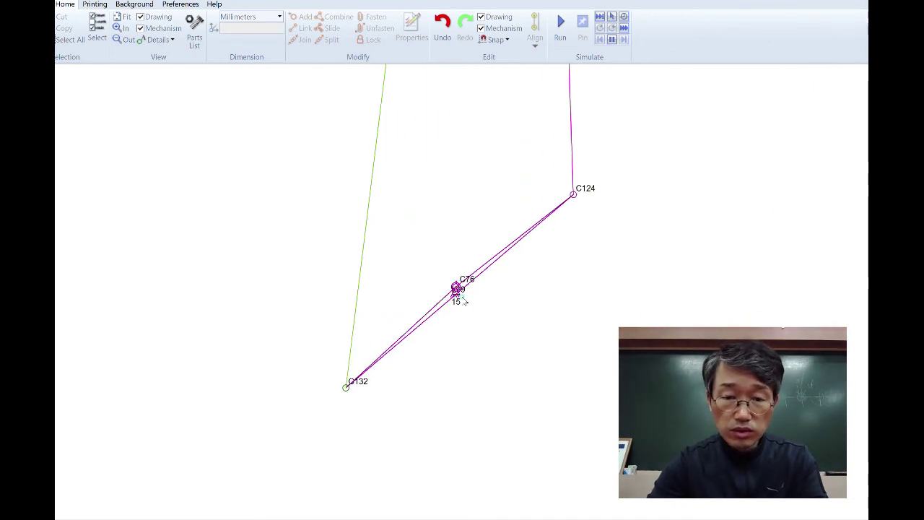
pyautogui.scroll(4, 456, 289)
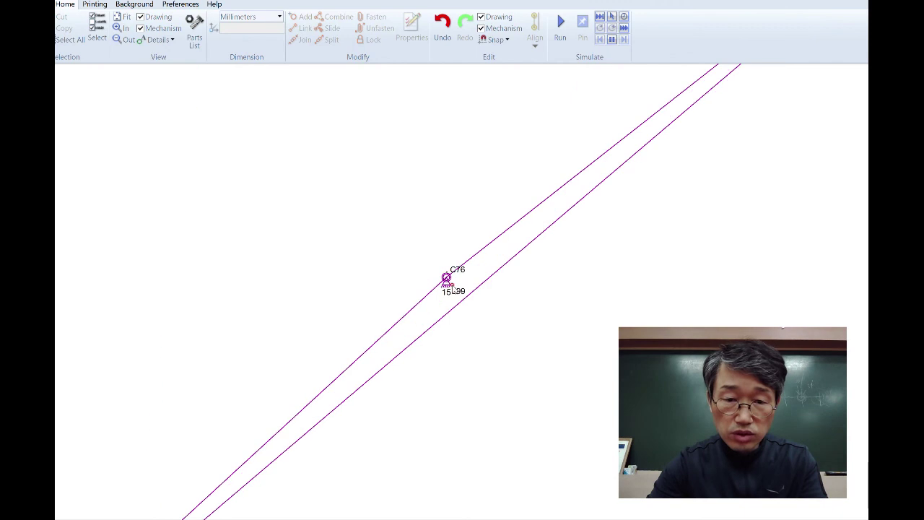
pyautogui.scroll(-4, 447, 282)
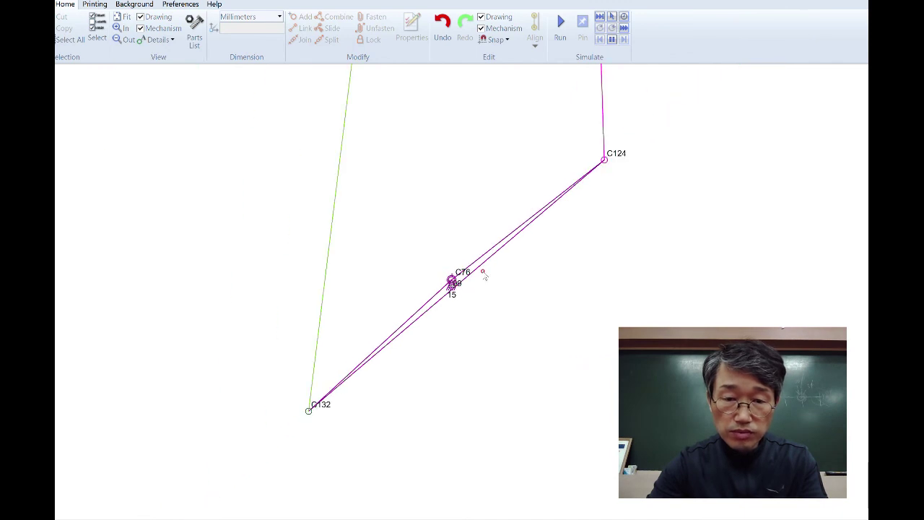
pyautogui.scroll(-2, 484, 272)
# Run the simulation with both walking figures in view to test the left figure's combined crank, and stop it.
pyautogui.scroll(-4, 483, 267)
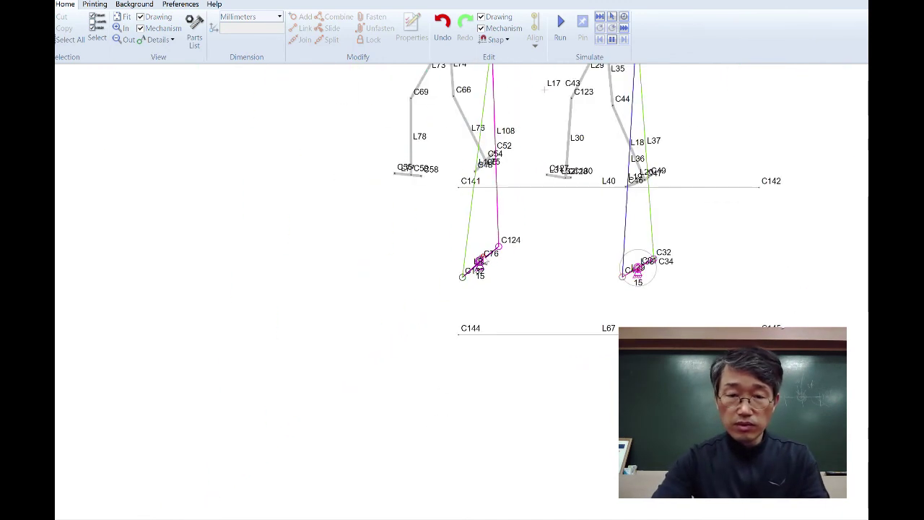
pyautogui.scroll(-2, 484, 260)
pyautogui.scroll(3, 520, 227)
pyautogui.moveTo(542, 231); pyautogui.dragTo(501, 330)
pyautogui.scroll(-2, 503, 311)
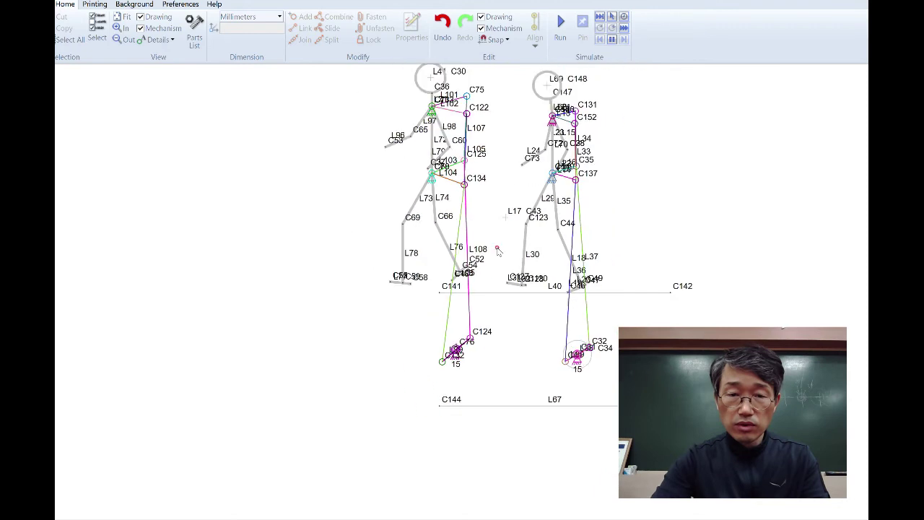
pyautogui.moveTo(479, 218); pyautogui.dragTo(461, 257)
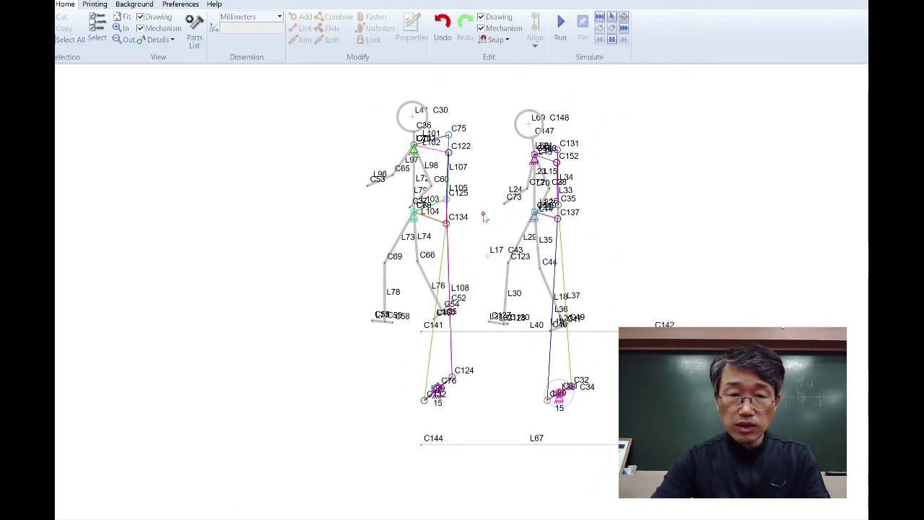
pyautogui.click(561, 24)
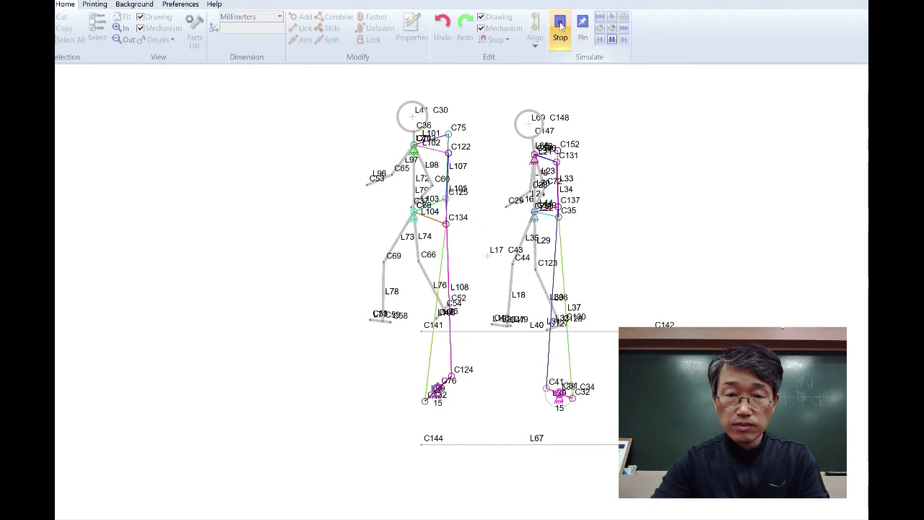
pyautogui.click(561, 24)
# Check the oscillation angles in the connector properties of the left crank's anchor C76, and close them without changes.
pyautogui.scroll(5, 454, 402)
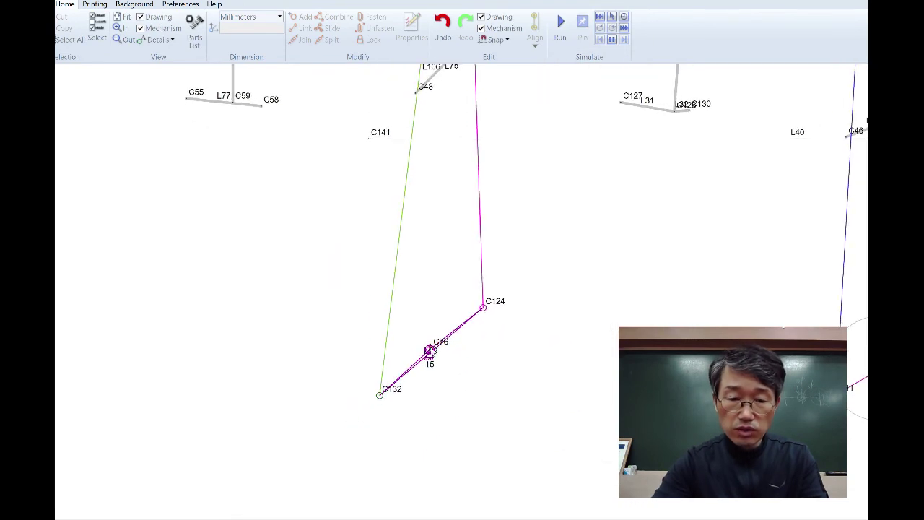
pyautogui.doubleClick(430, 351)
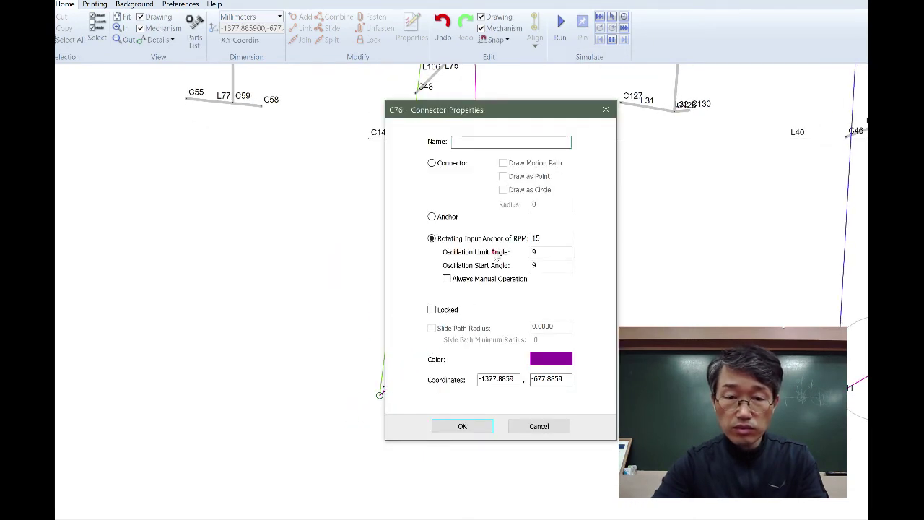
pyautogui.click(543, 427)
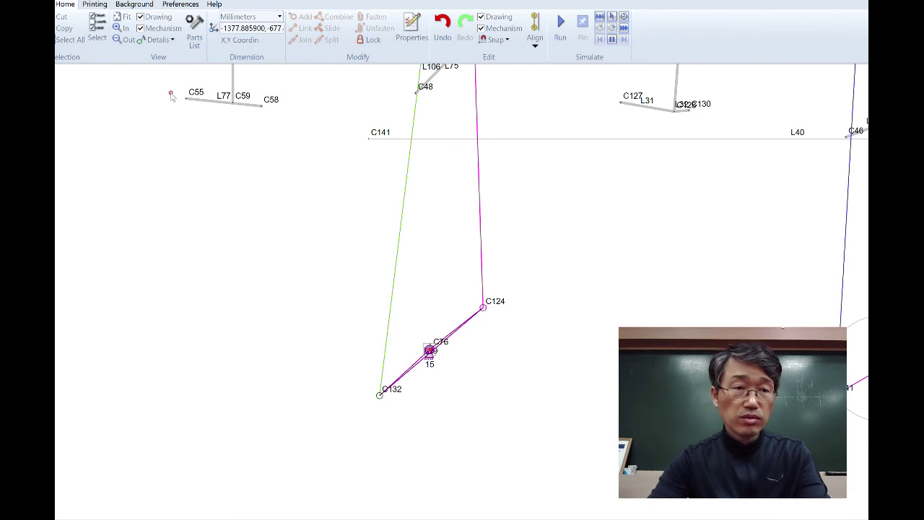
# Save the linkage document.
pyautogui.click(39, 2)
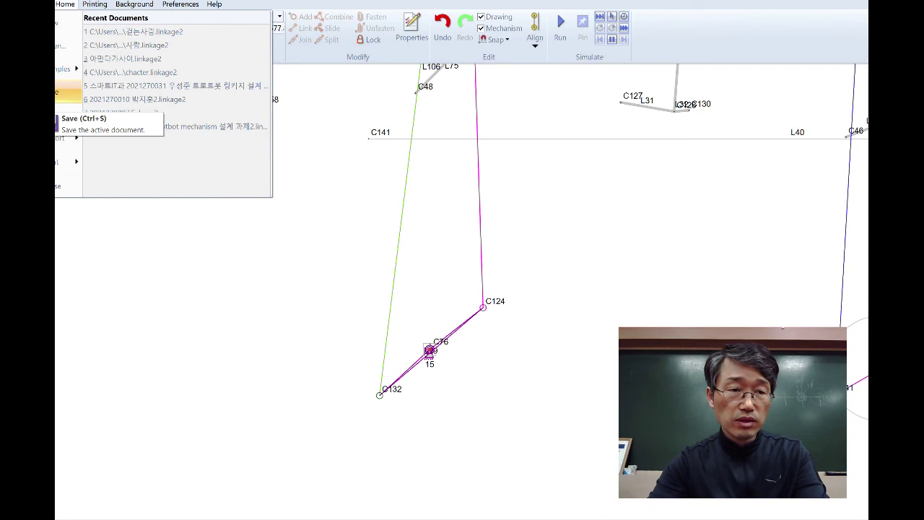
pyautogui.click(58, 92)
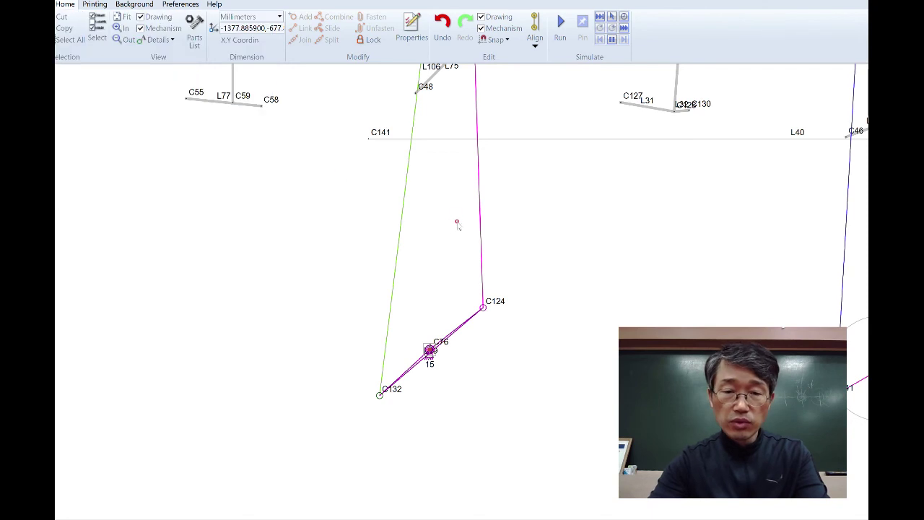
pyautogui.click(531, 229)
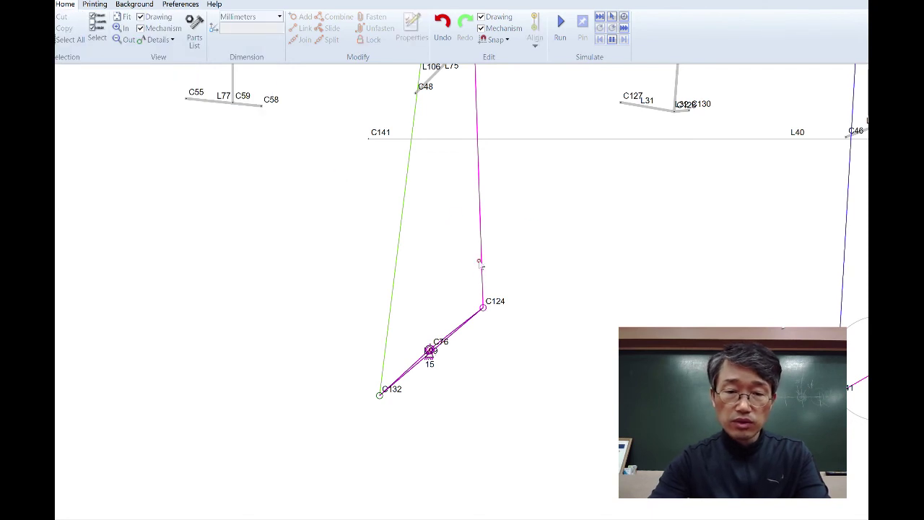
# Set both the oscillation limit angle and the oscillation start angle of the left crank's anchor C76 to 0.
pyautogui.click(430, 351)
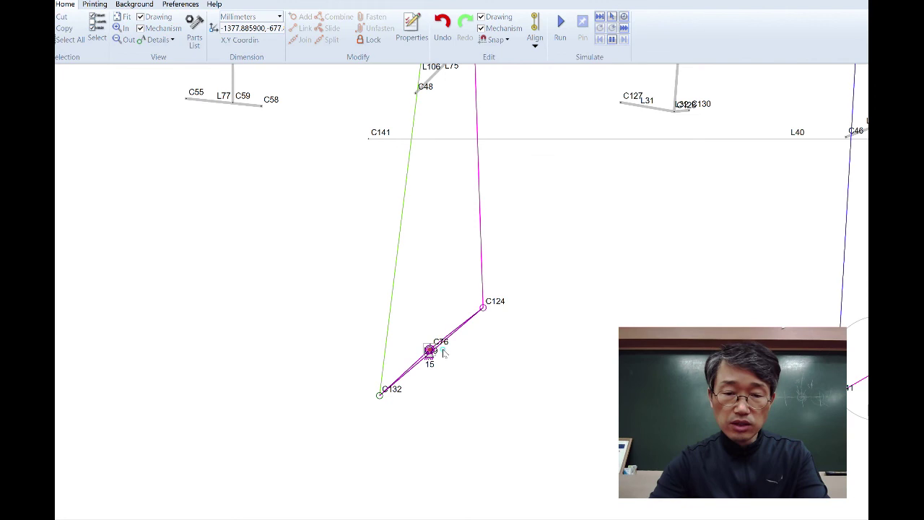
pyautogui.click(479, 415)
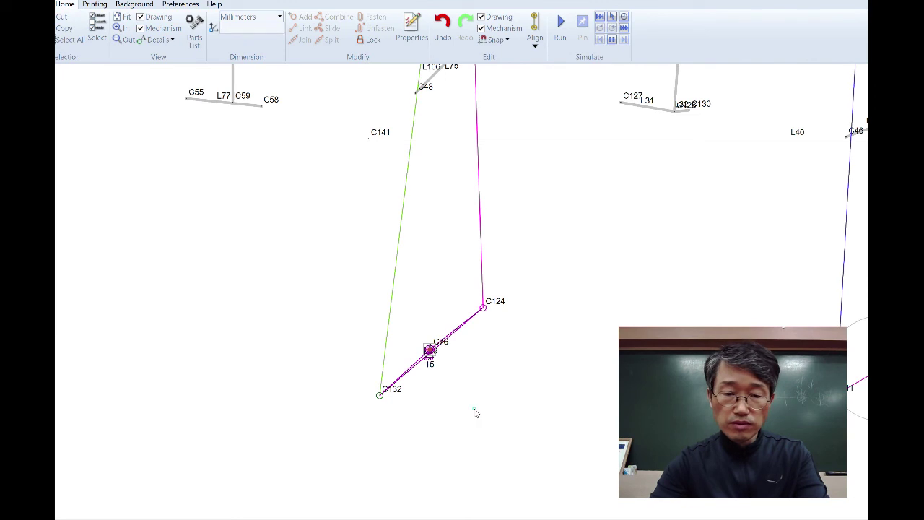
pyautogui.doubleClick(430, 351)
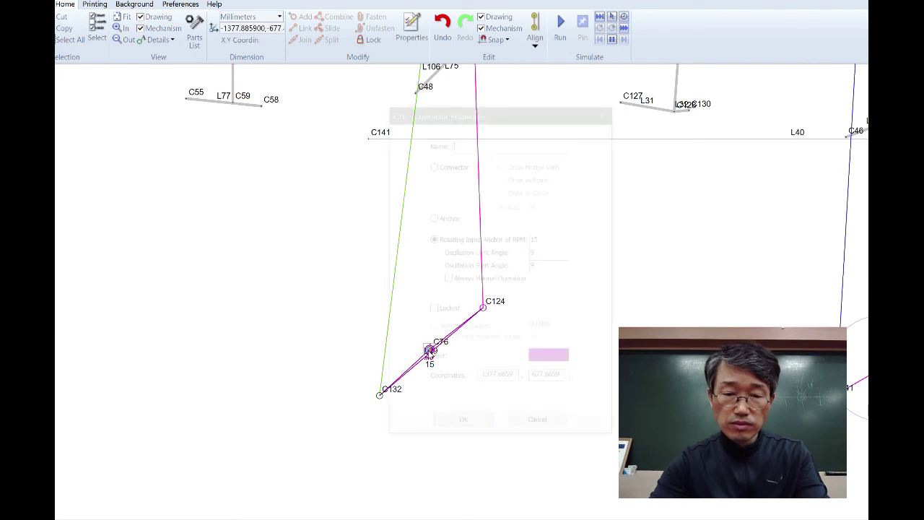
pyautogui.doubleClick(541, 254)
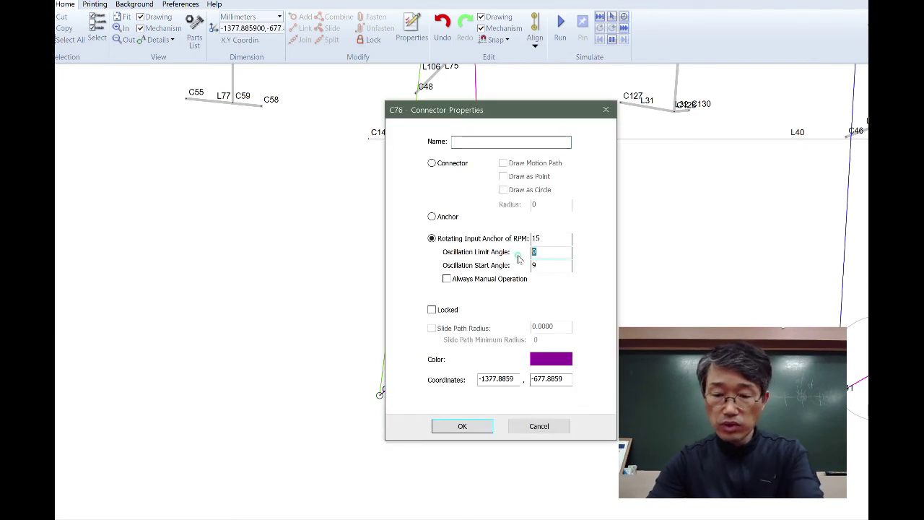
pyautogui.write('0')
pyautogui.doubleClick(538, 264)
pyautogui.write('0')
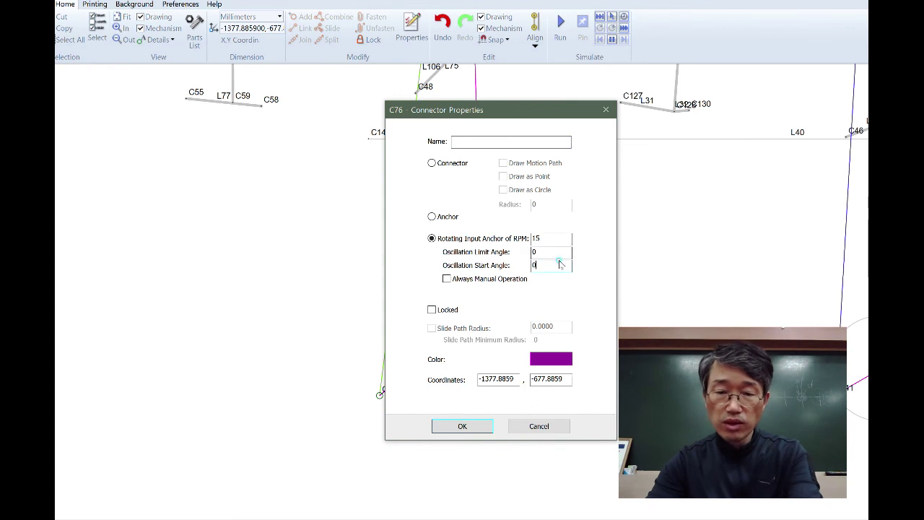
pyautogui.click(476, 427)
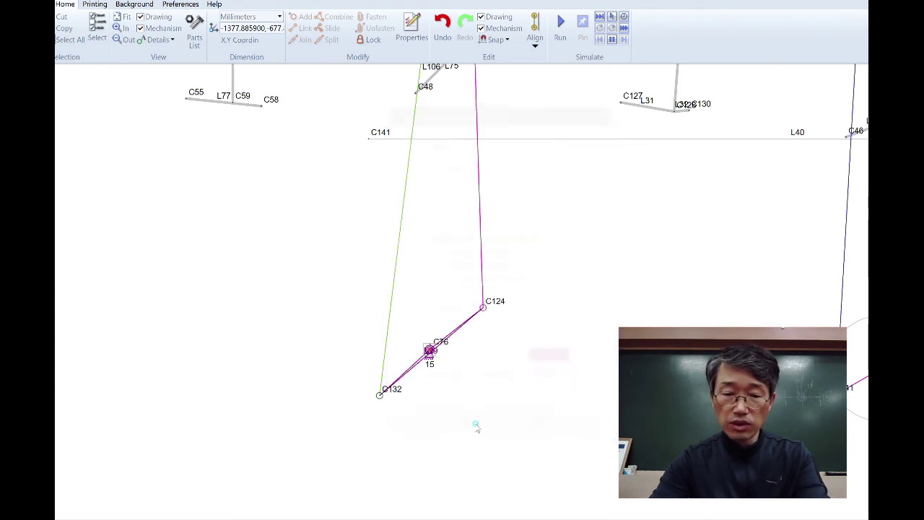
# Run the simulation to test whether the left crank rotates about anchor C76, and stop it.
pyautogui.click(555, 241)
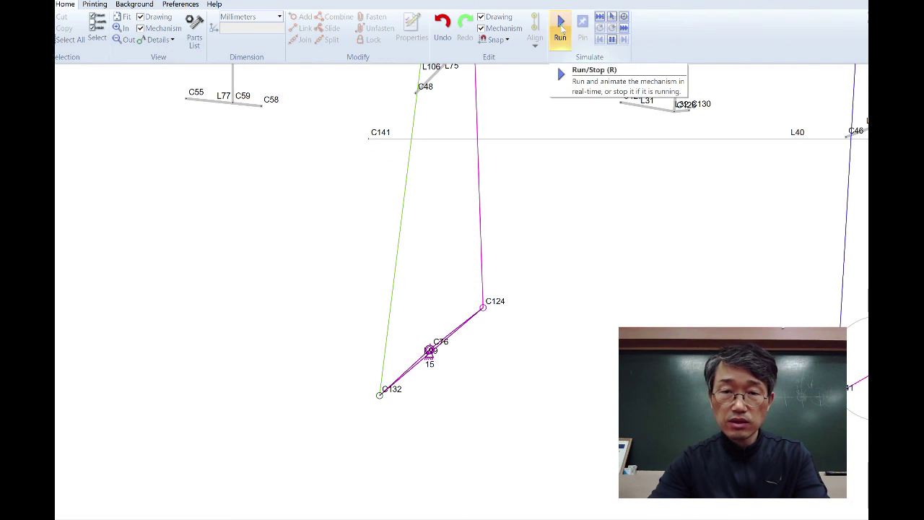
pyautogui.click(561, 29)
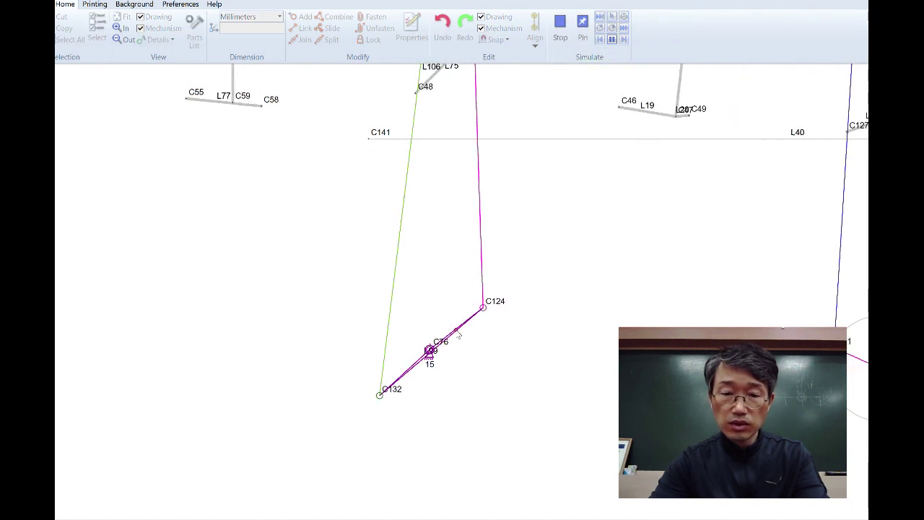
pyautogui.click(561, 24)
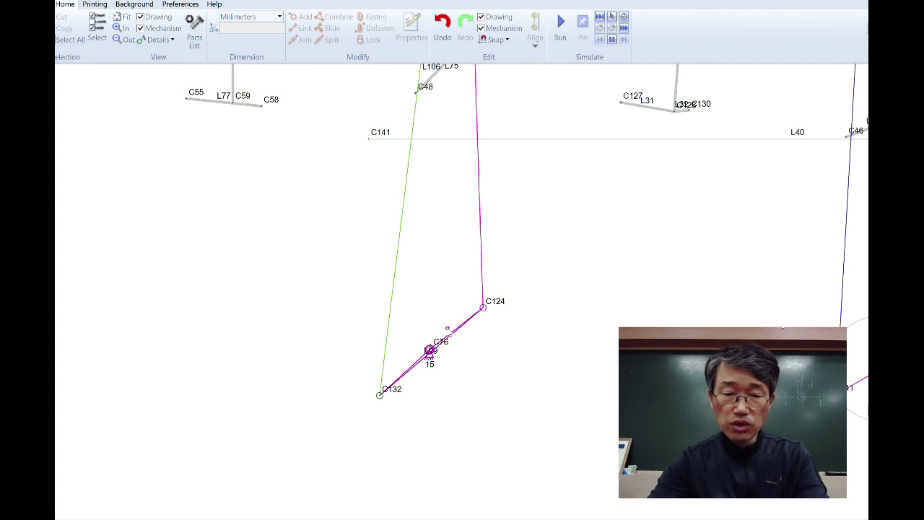
# Compare the cranks of both figures and inspect the left crank link between C124 and C132 up close.
pyautogui.scroll(-5, 449, 334)
pyautogui.moveTo(521, 269); pyautogui.dragTo(474, 344)
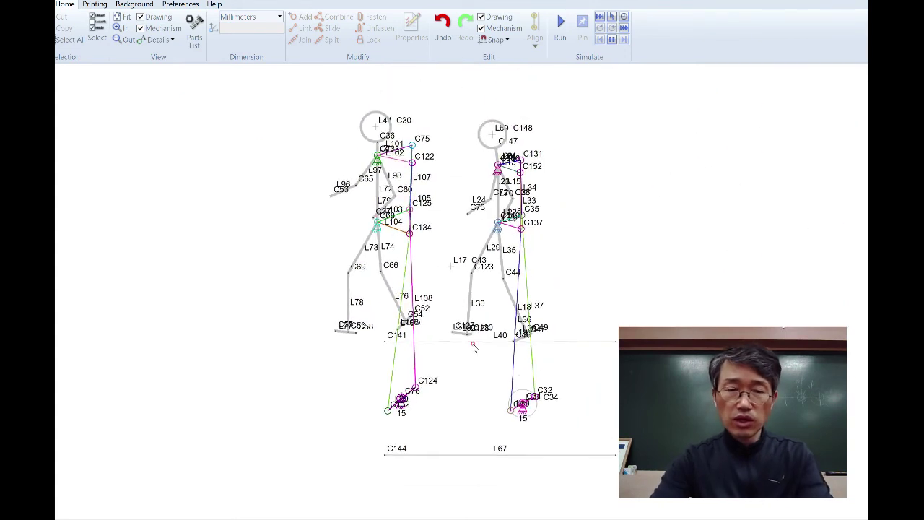
pyautogui.scroll(4, 426, 375)
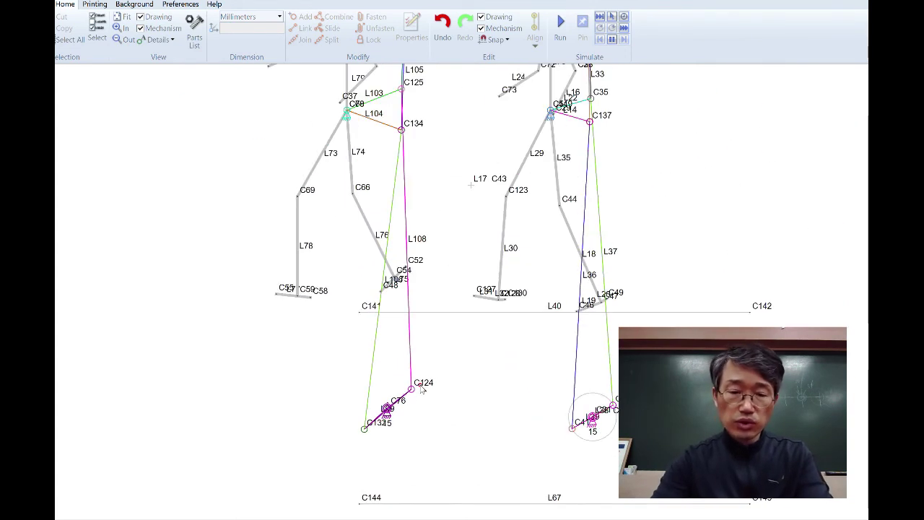
pyautogui.moveTo(471, 383); pyautogui.dragTo(503, 382)
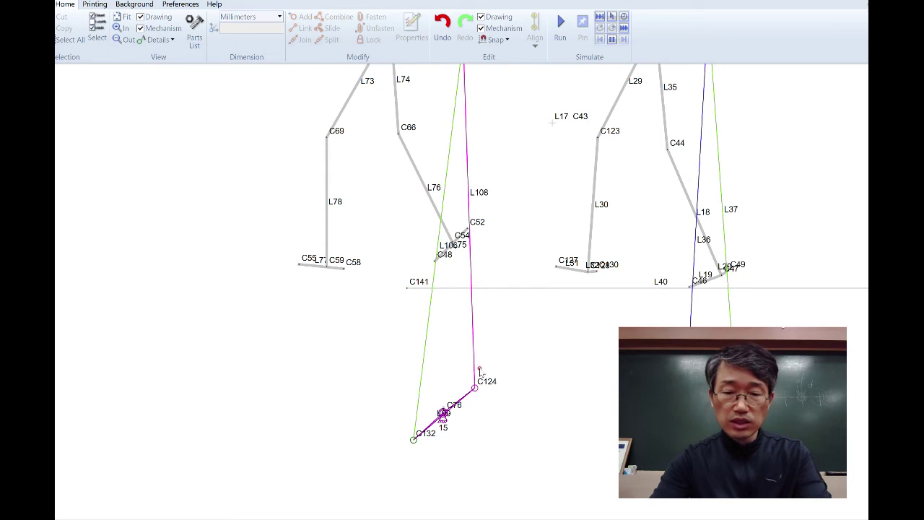
pyautogui.scroll(2, 467, 427)
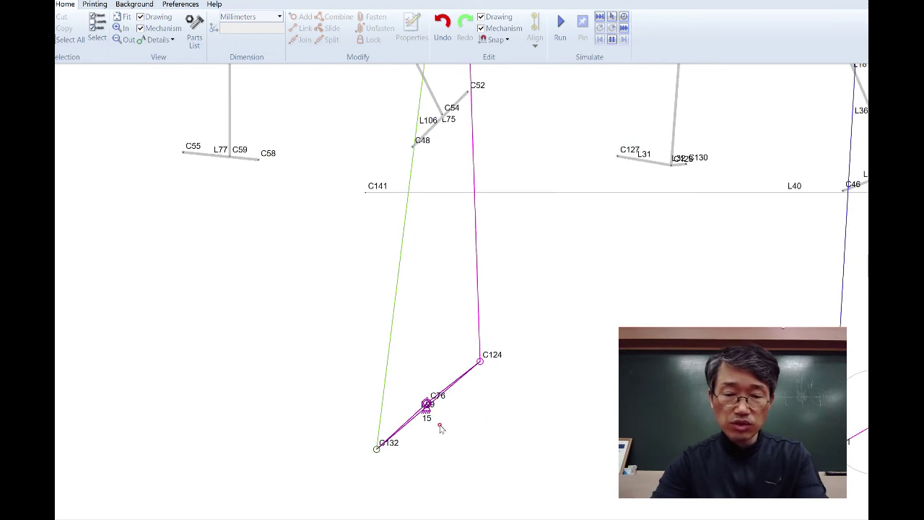
pyautogui.moveTo(441, 427)
pyautogui.mouseDown()
pyautogui.moveTo(481, 376)
pyautogui.moveTo(466, 375)
pyautogui.moveTo(474, 323)
pyautogui.mouseUp()
pyautogui.scroll(2, 522, 375)
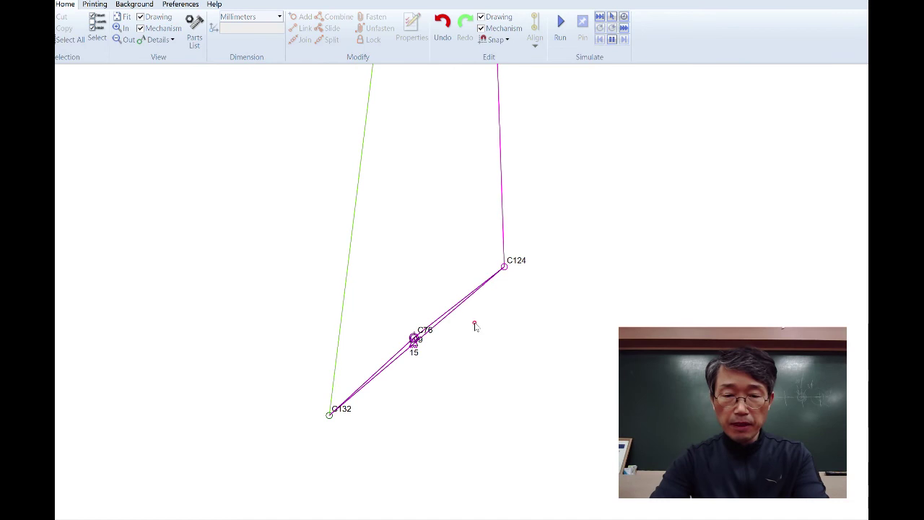
pyautogui.click(453, 311)
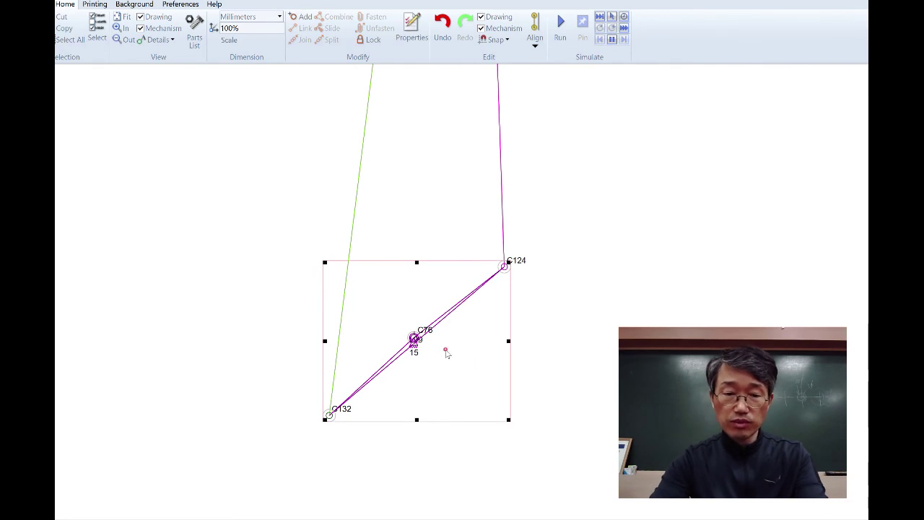
pyautogui.click(444, 345)
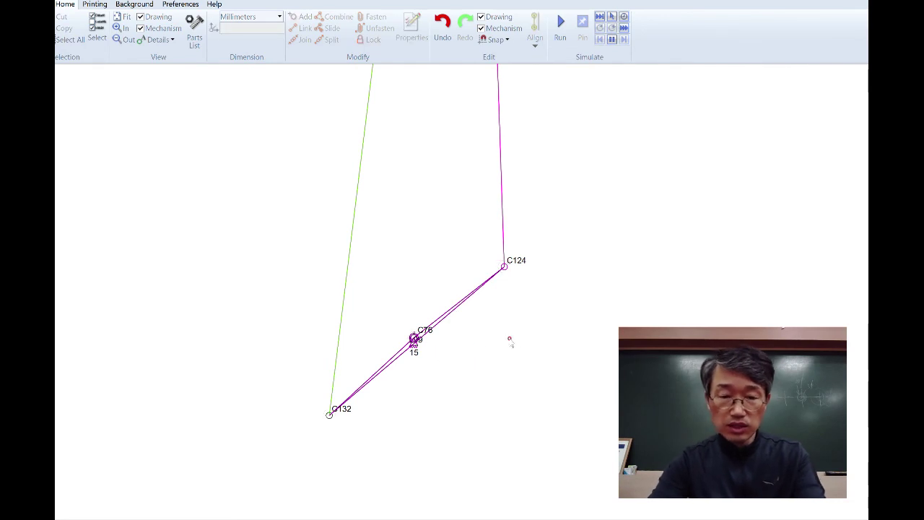
pyautogui.click(465, 350)
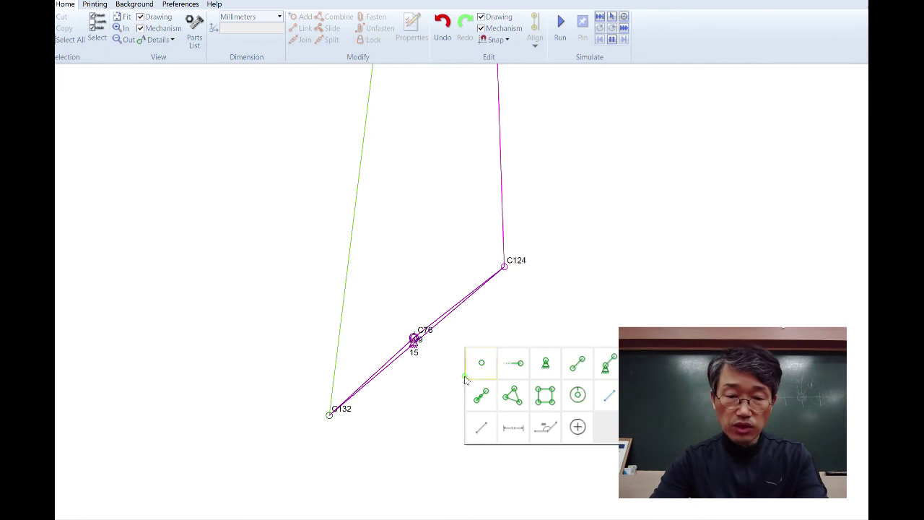
pyautogui.click(481, 429)
pyautogui.moveTo(464, 348); pyautogui.dragTo(442, 347)
pyautogui.press('Delete')
pyautogui.click(465, 387)
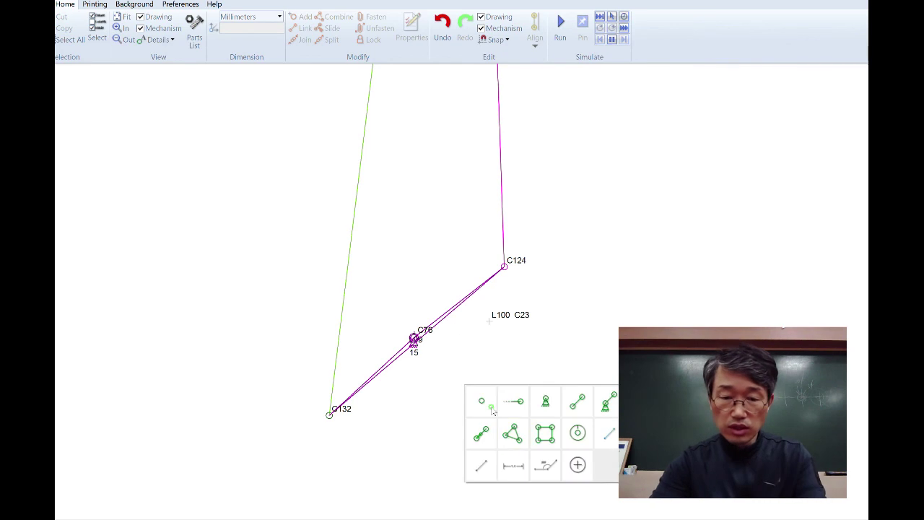
pyautogui.click(515, 402)
# Insert a point and place it on the left crank's anchor C76 to mark the crank centre.
pyautogui.click(239, 229)
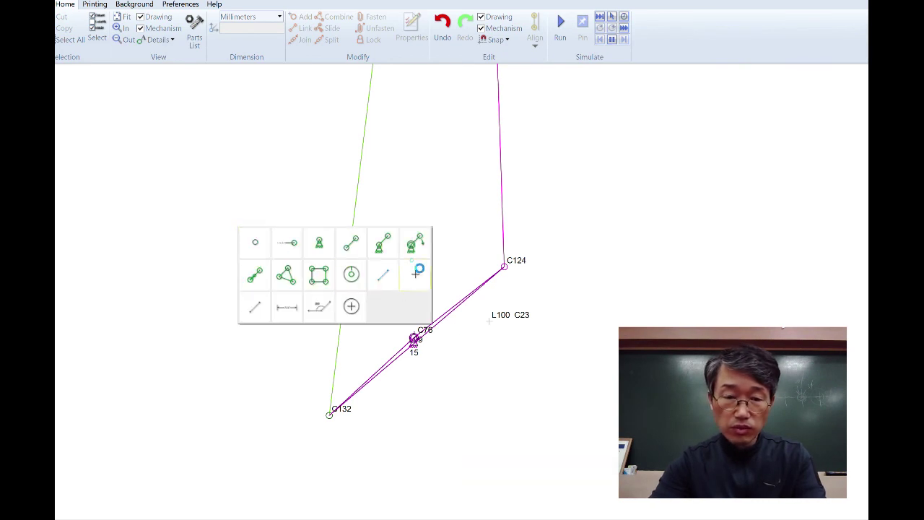
pyautogui.click(416, 272)
pyautogui.moveTo(240, 227); pyautogui.dragTo(426, 337)
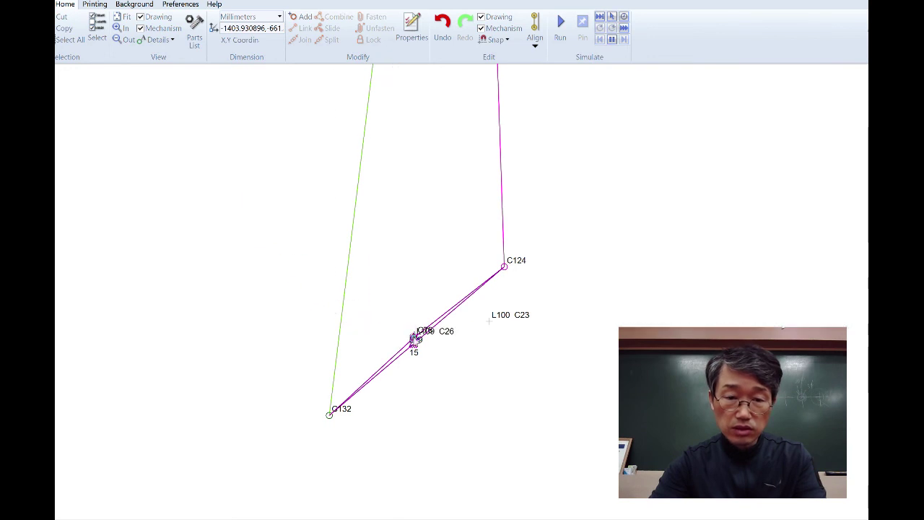
pyautogui.click(456, 354)
# Delete the left figure's combined crank link between C124 and C132, and the stray point L100 beside it.
pyautogui.click(451, 312)
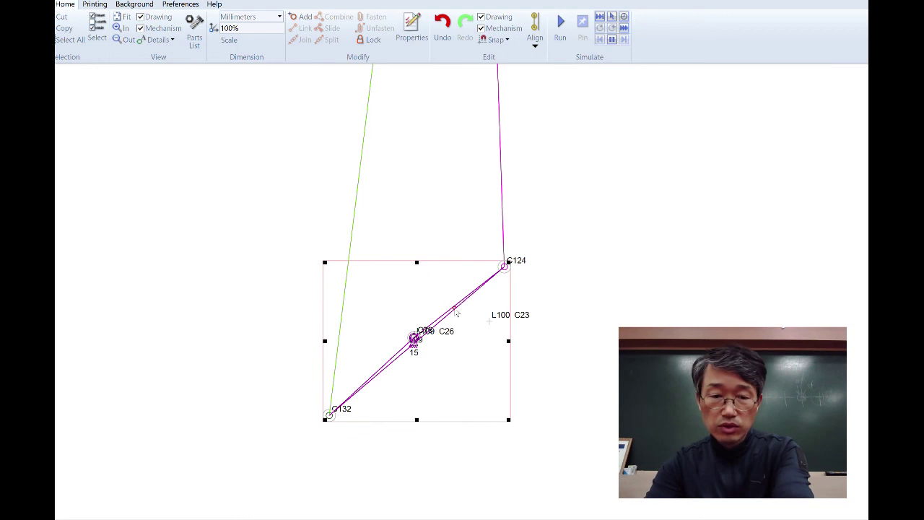
pyautogui.press('Delete')
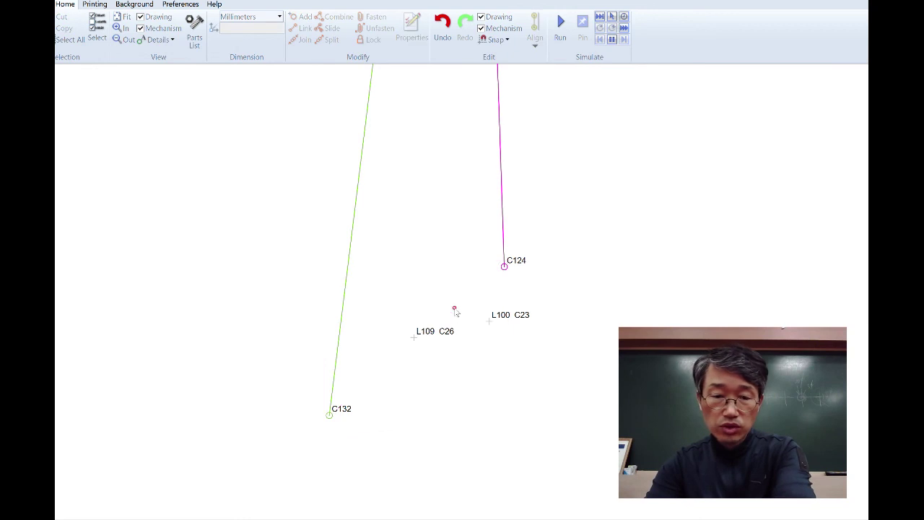
pyautogui.click(489, 324)
pyautogui.press('Delete')
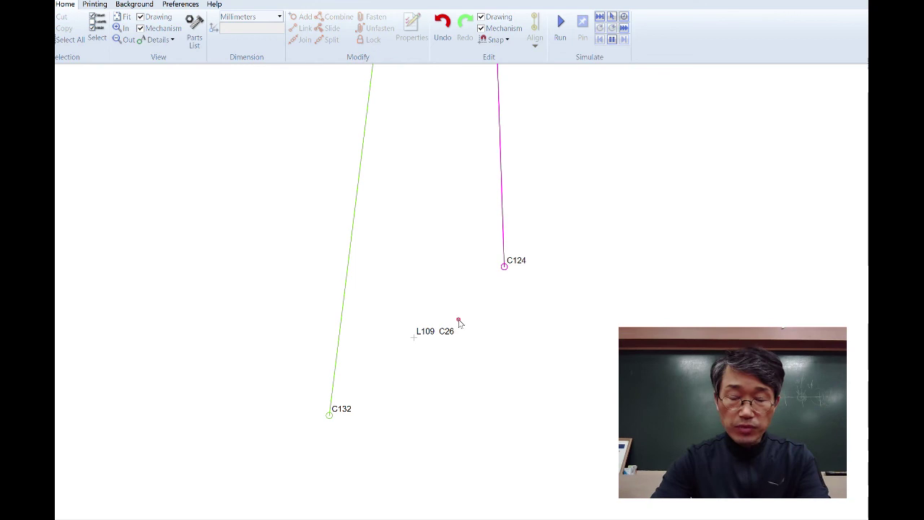
# Insert a new anchor between C124 and C132 and place it on the crank centre's marker point.
pyautogui.rightClick(439, 296)
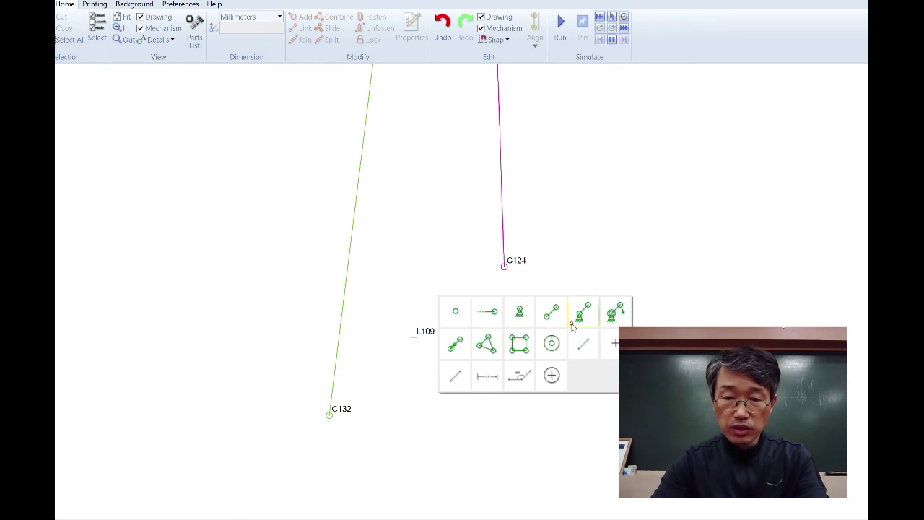
pyautogui.click(519, 312)
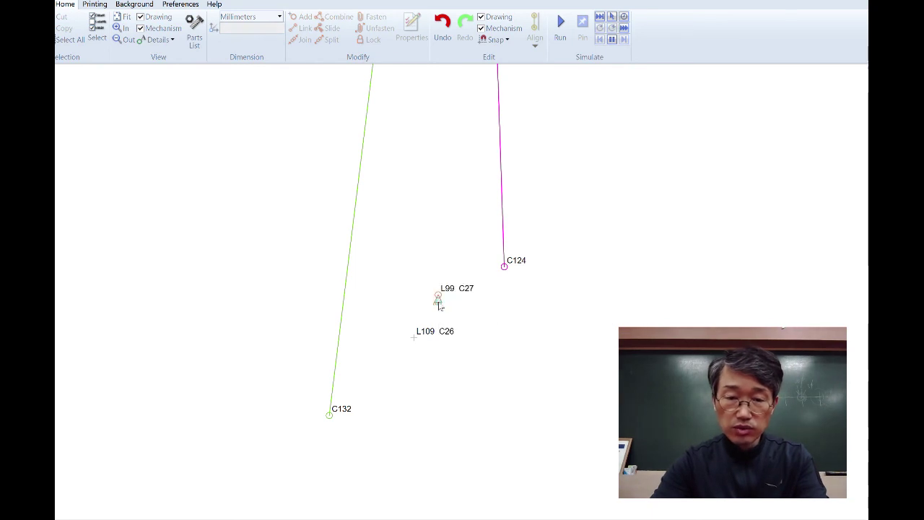
pyautogui.moveTo(438, 298); pyautogui.dragTo(414, 344)
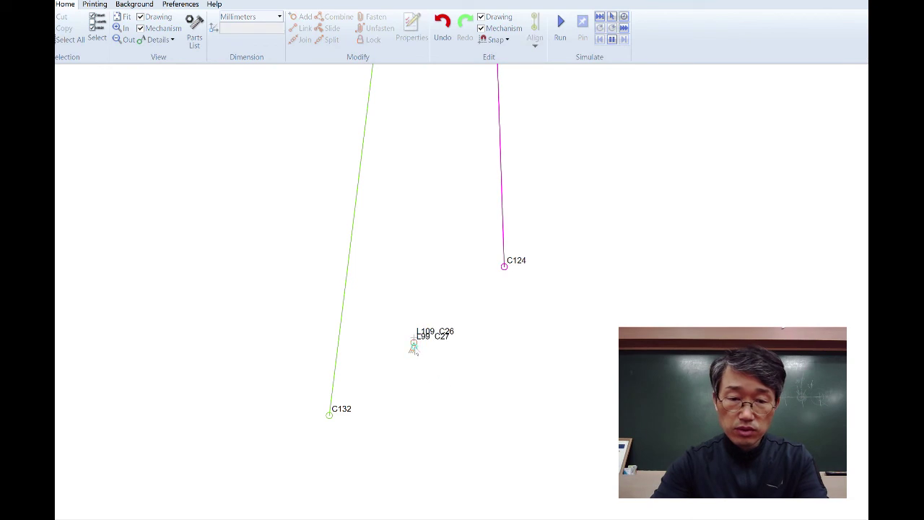
pyautogui.click(413, 348)
pyautogui.moveTo(413, 347); pyautogui.dragTo(413, 338)
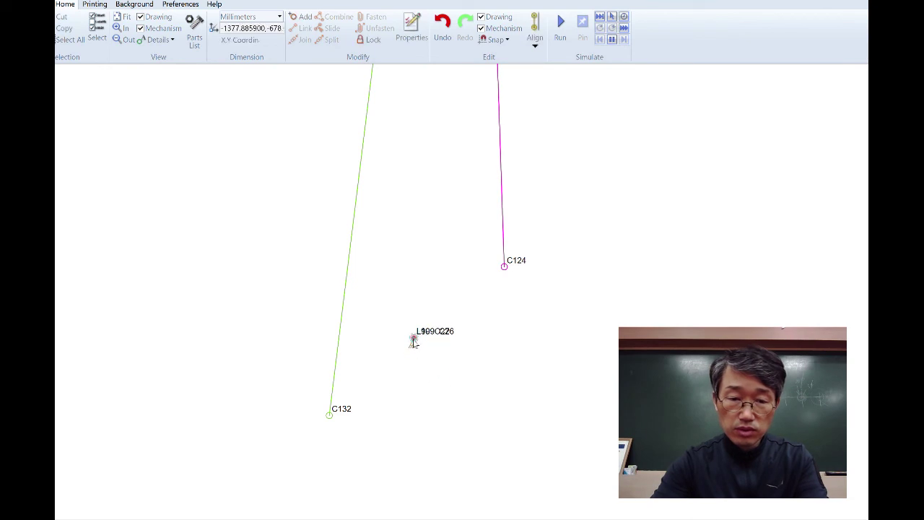
# Move the marker point C26 off the new anchor and delete it.
pyautogui.click(422, 354)
pyautogui.doubleClick(414, 339)
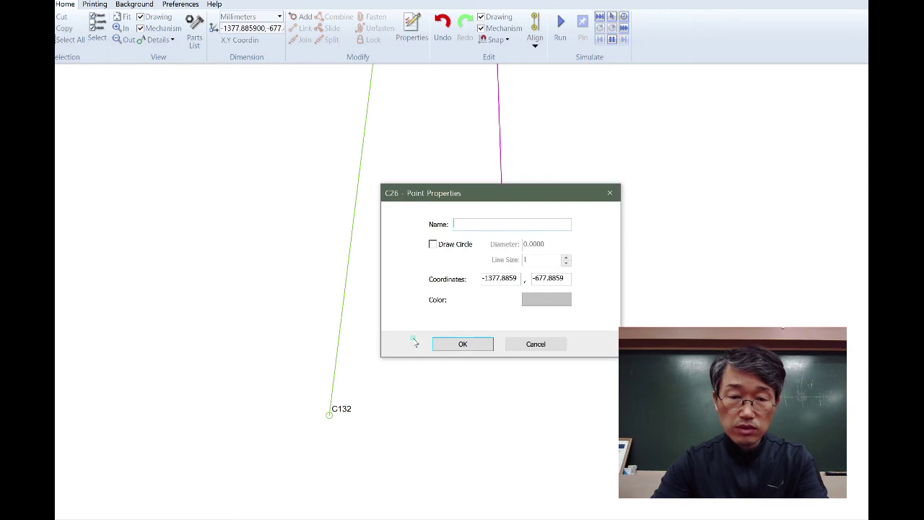
pyautogui.click(610, 194)
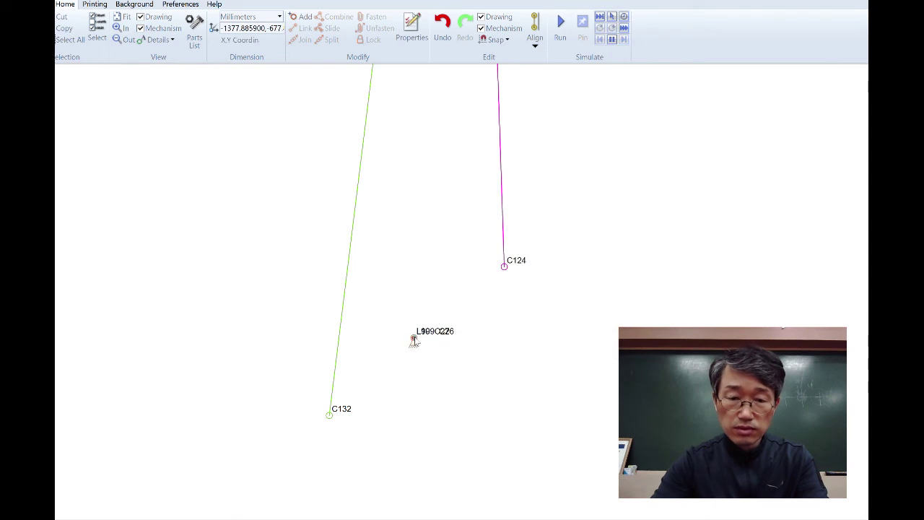
pyautogui.moveTo(414, 339); pyautogui.dragTo(413, 343)
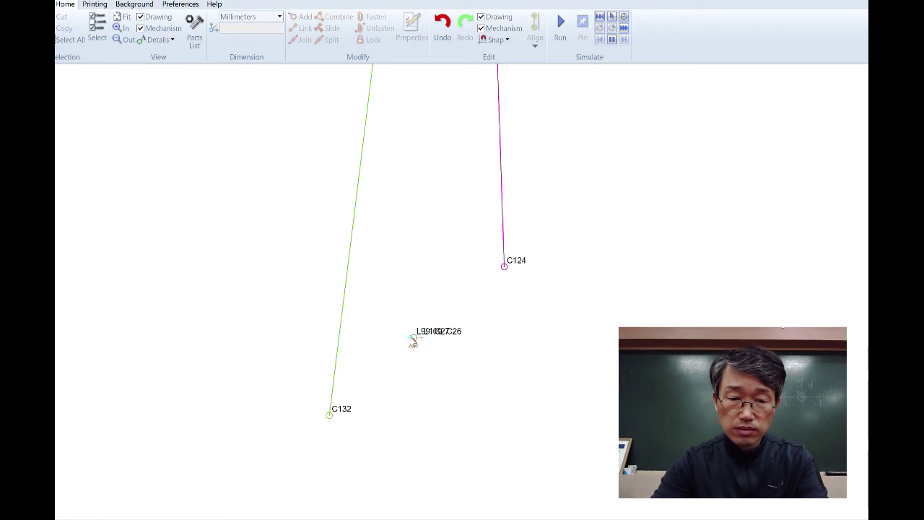
pyautogui.click(421, 340)
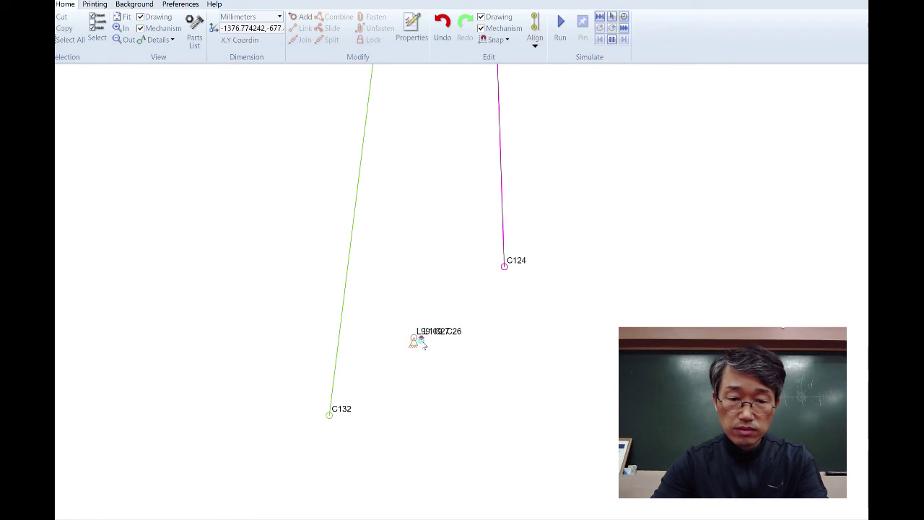
pyautogui.press('Delete')
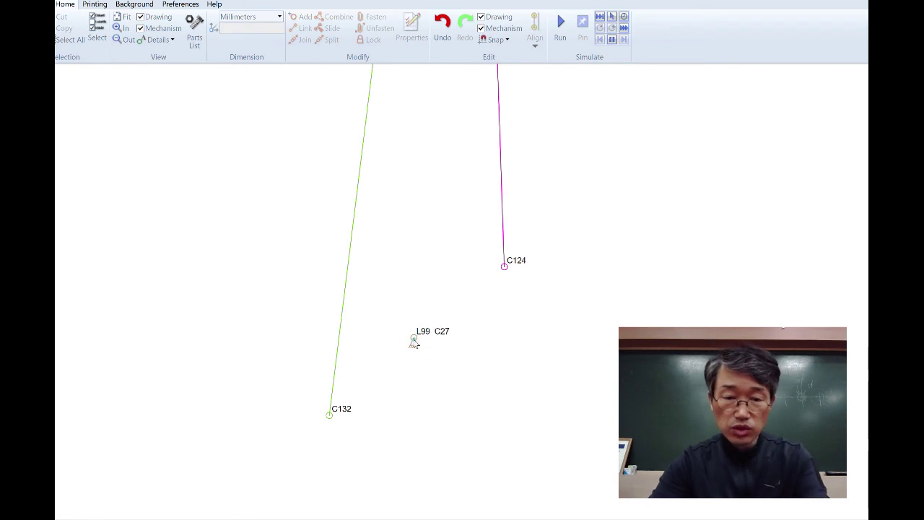
# Shift the new anchor C27 slightly toward C124 and make it a rotating input anchor of 15 RPM.
pyautogui.moveTo(413, 343); pyautogui.dragTo(419, 344)
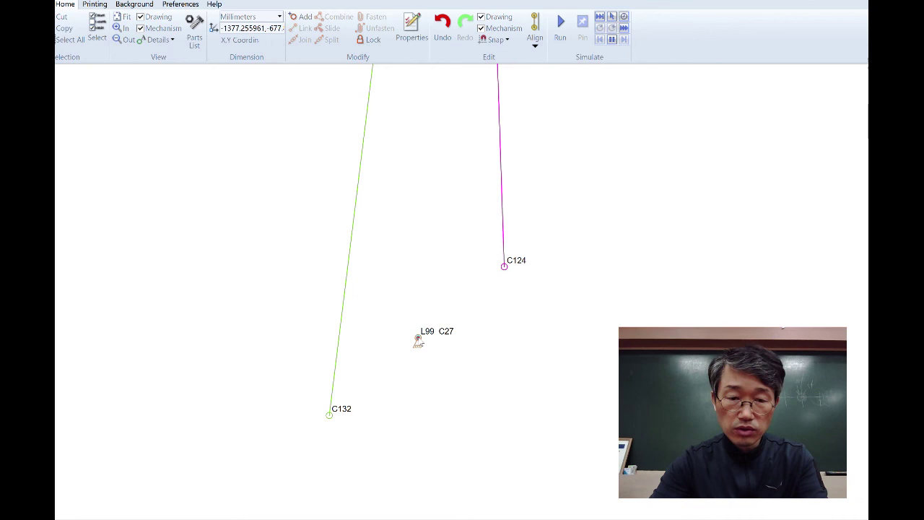
pyautogui.doubleClick(418, 340)
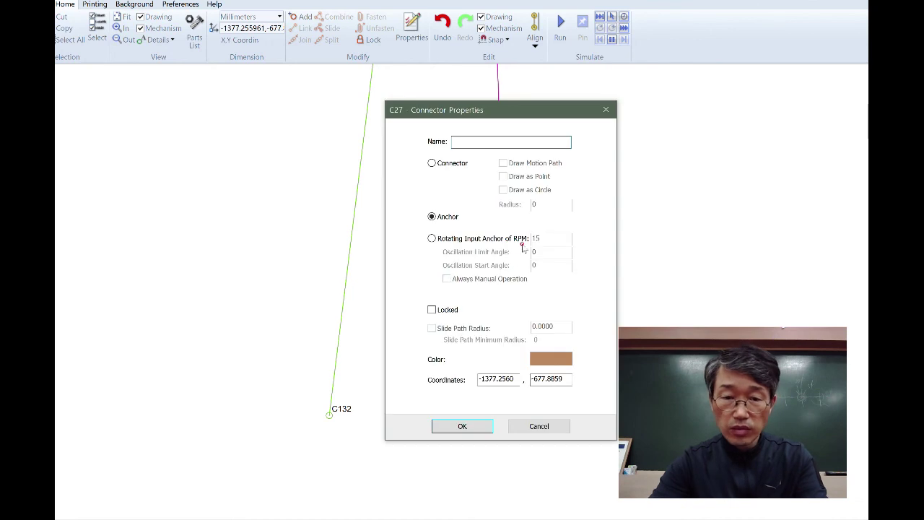
pyautogui.click(432, 239)
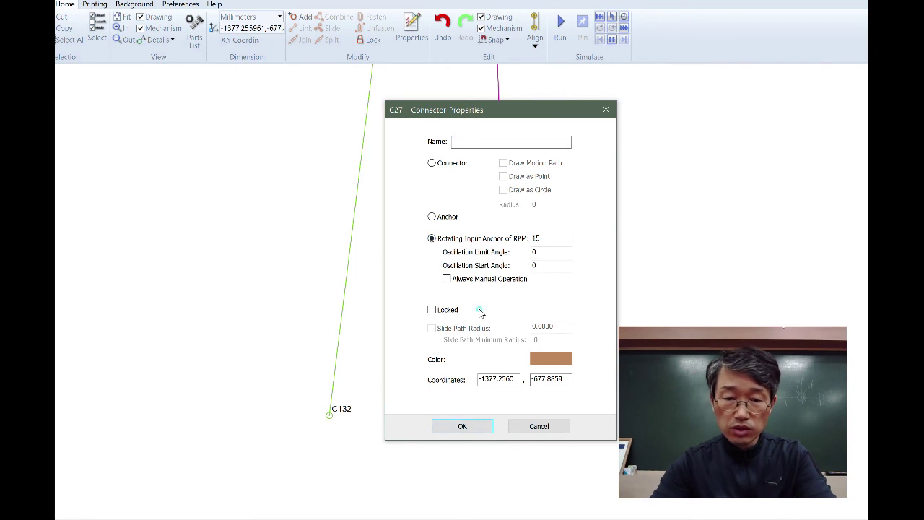
pyautogui.click(460, 426)
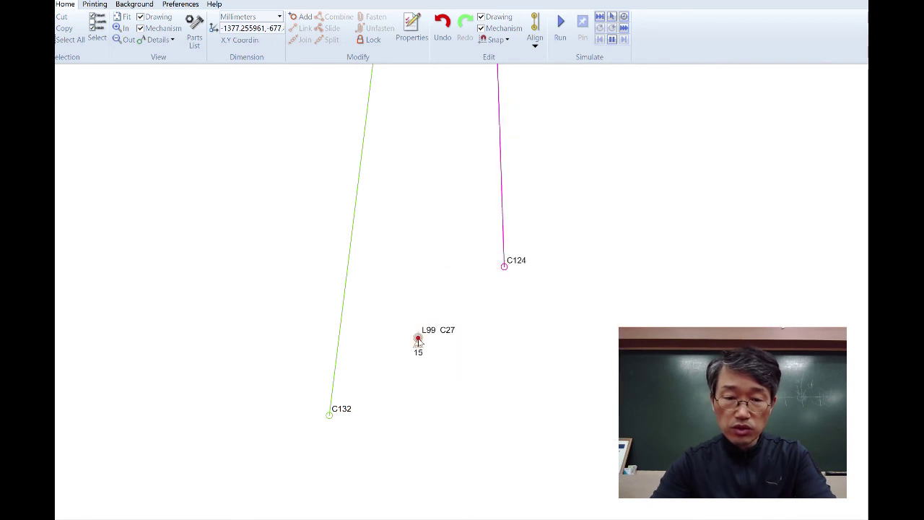
# Insert two new links near anchor C27 and connect the upper one between C27 and C124.
pyautogui.rightClick(466, 306)
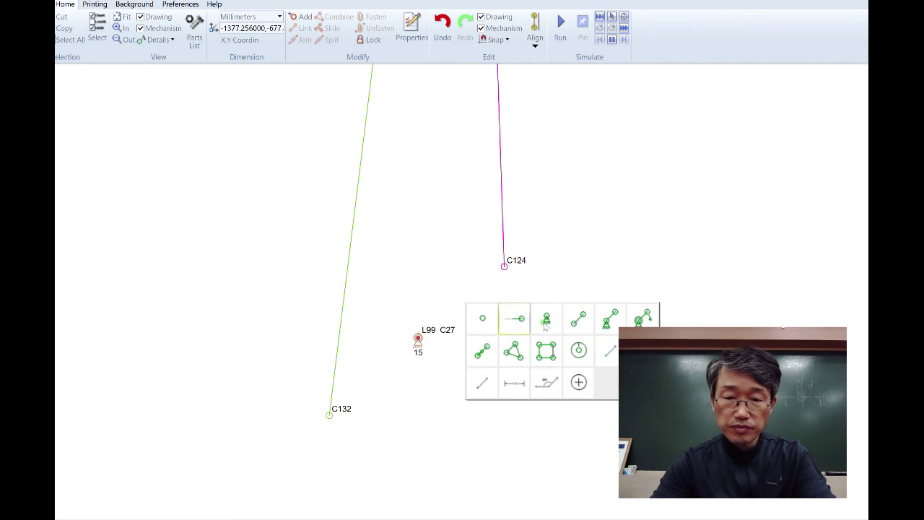
pyautogui.click(575, 322)
pyautogui.rightClick(381, 384)
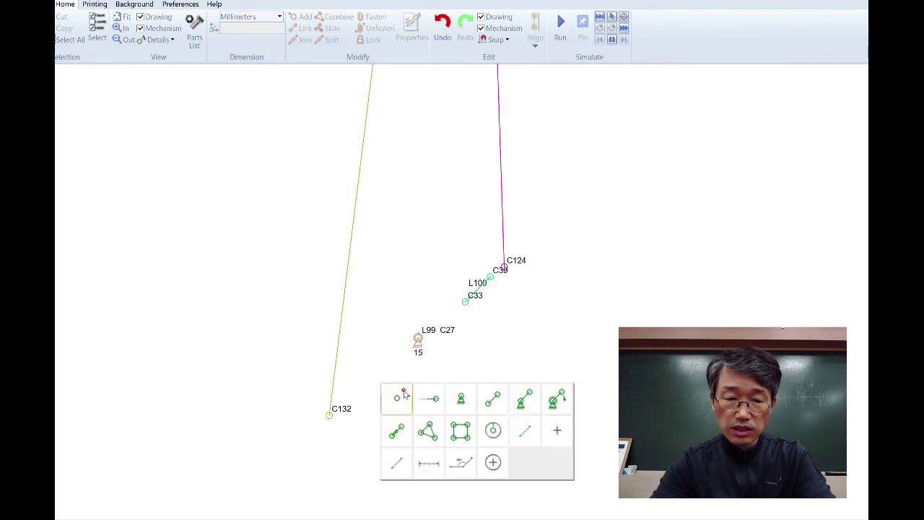
pyautogui.click(486, 403)
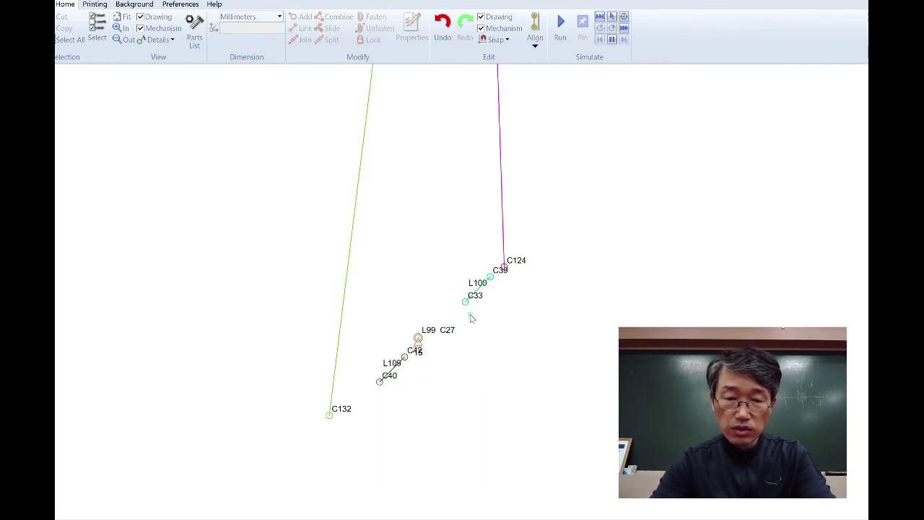
pyautogui.moveTo(467, 305); pyautogui.dragTo(419, 338)
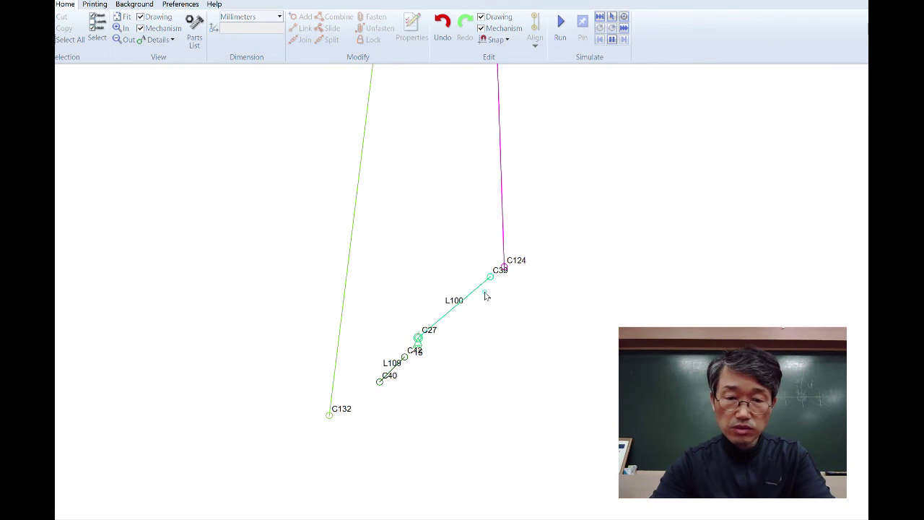
pyautogui.moveTo(490, 280); pyautogui.dragTo(504, 266)
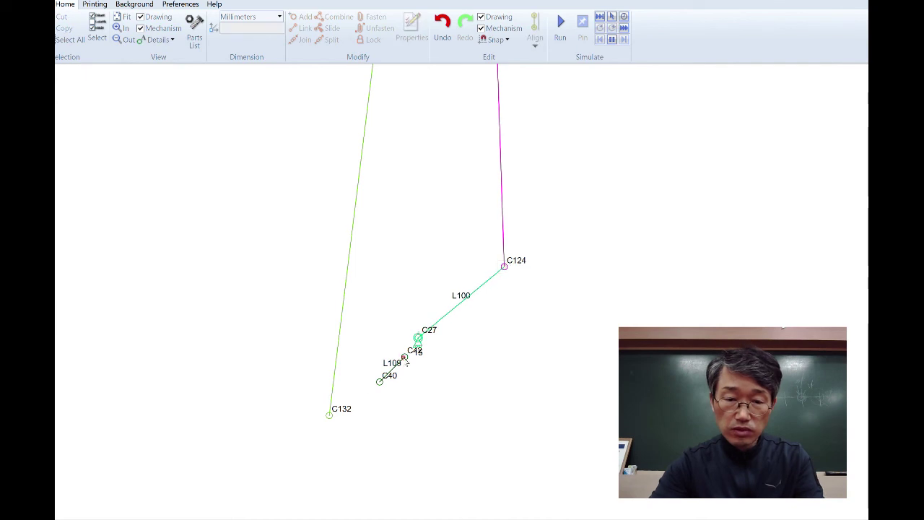
# Attach one end of the lower new link to anchor C27 and join its other end with C132.
pyautogui.moveTo(403, 359); pyautogui.dragTo(418, 338)
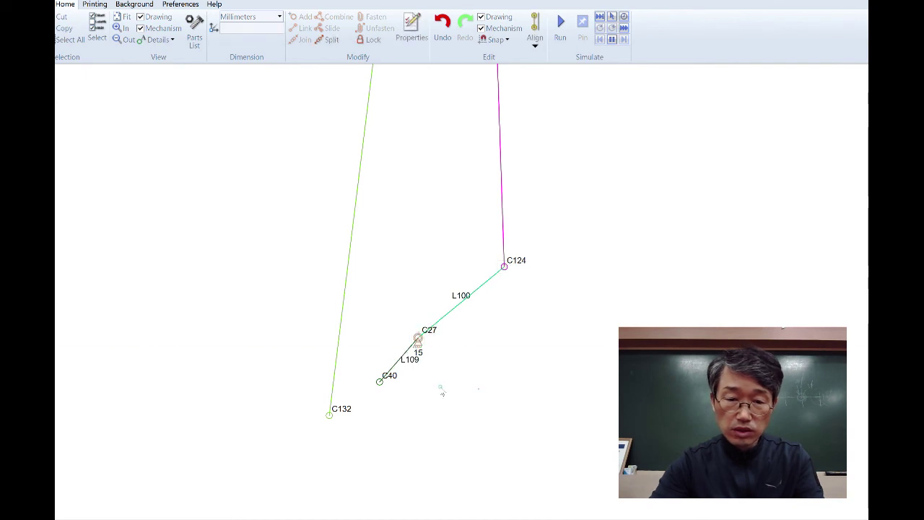
pyautogui.moveTo(381, 388); pyautogui.dragTo(331, 416)
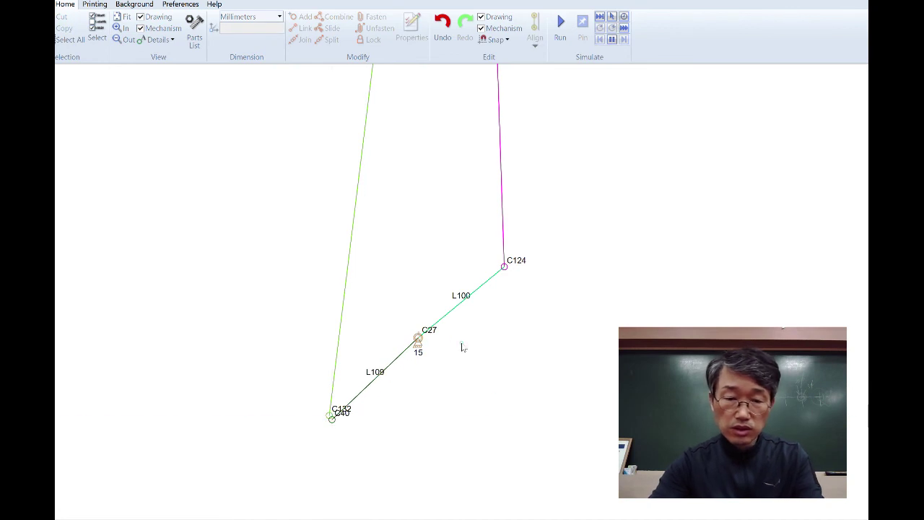
pyautogui.moveTo(315, 399); pyautogui.dragTo(359, 468)
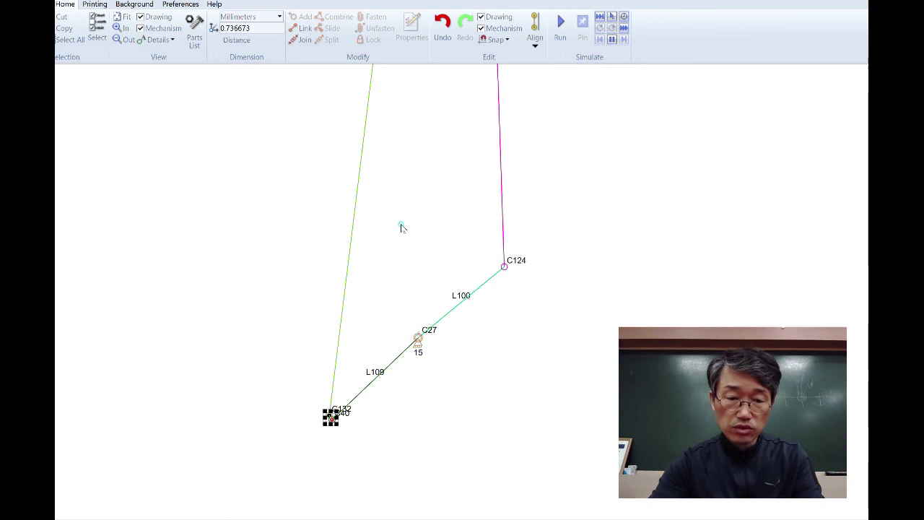
pyautogui.click(300, 40)
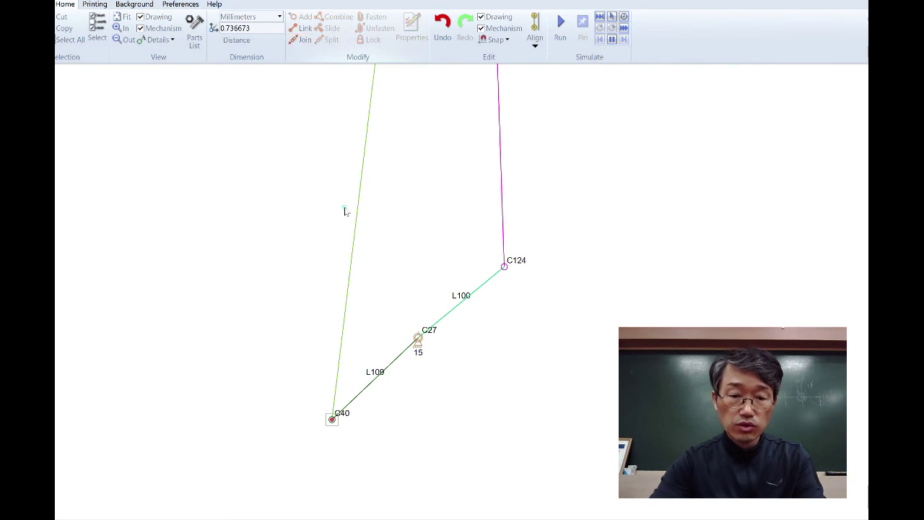
pyautogui.click(468, 398)
# Try to set the distance between anchor C27 and C124 to 17 mm.
pyautogui.click(418, 338)
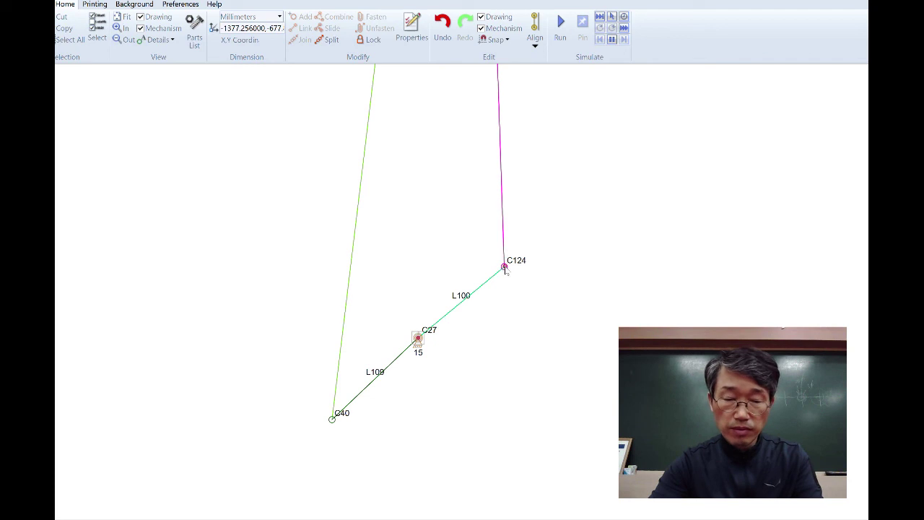
pyautogui.keyDown('shift'); pyautogui.click(504, 267); pyautogui.keyUp('shift')
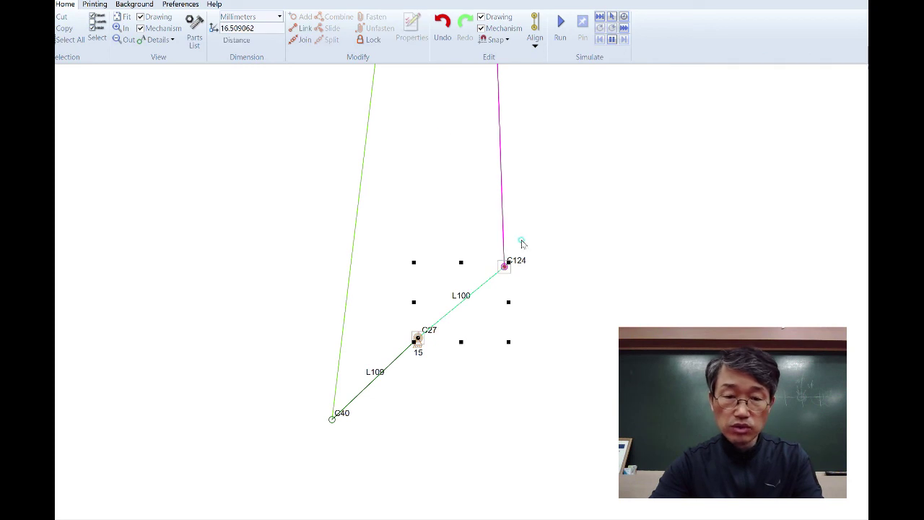
pyautogui.doubleClick(261, 30)
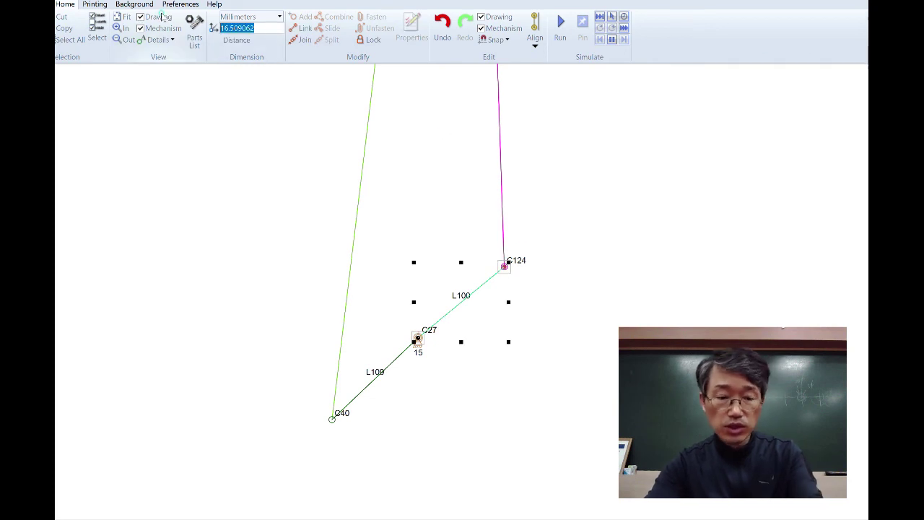
pyautogui.write('17')
pyautogui.click(406, 291)
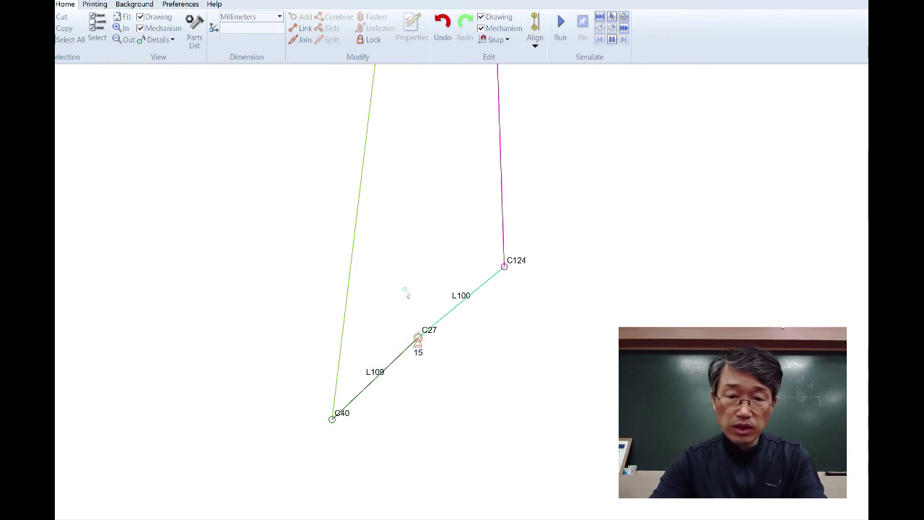
# Set the distance between anchor C27 and the lower crank end C40 to 17 mm.
pyautogui.click(418, 339)
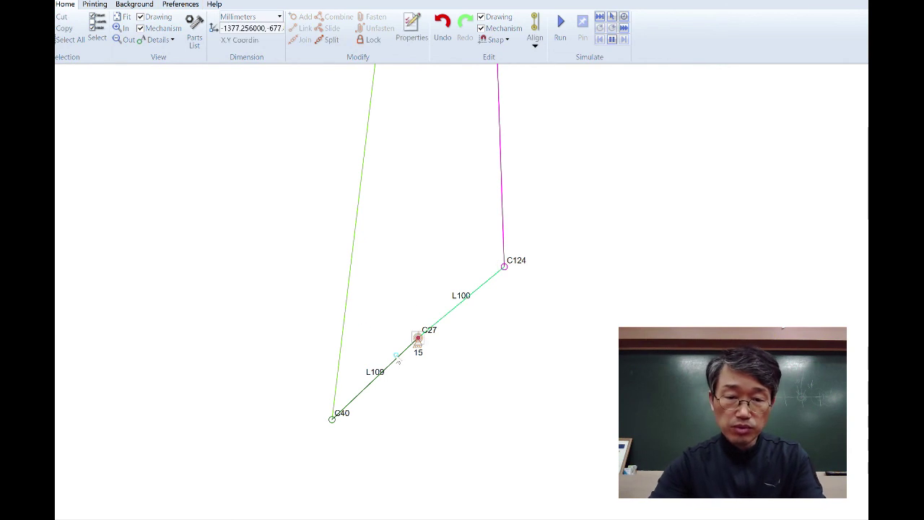
pyautogui.keyDown('shift'); pyautogui.click(332, 420); pyautogui.keyUp('shift')
pyautogui.doubleClick(238, 28)
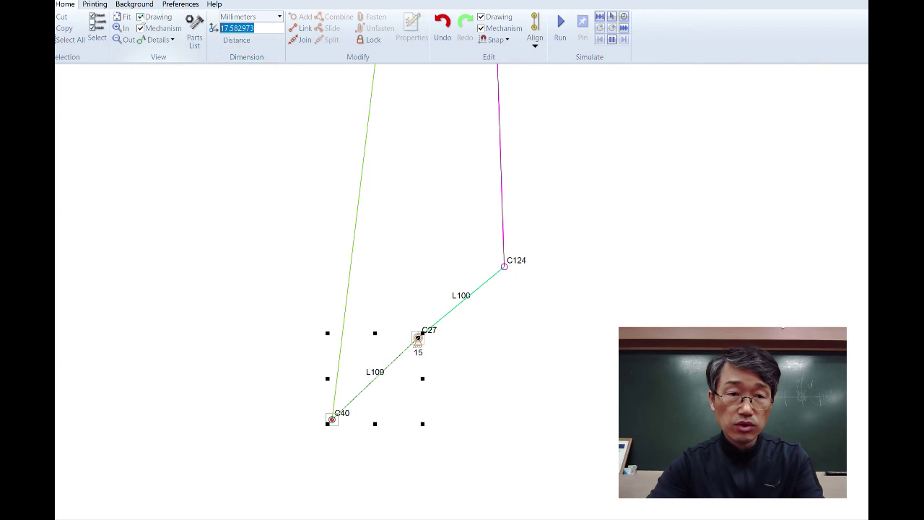
pyautogui.write('17')
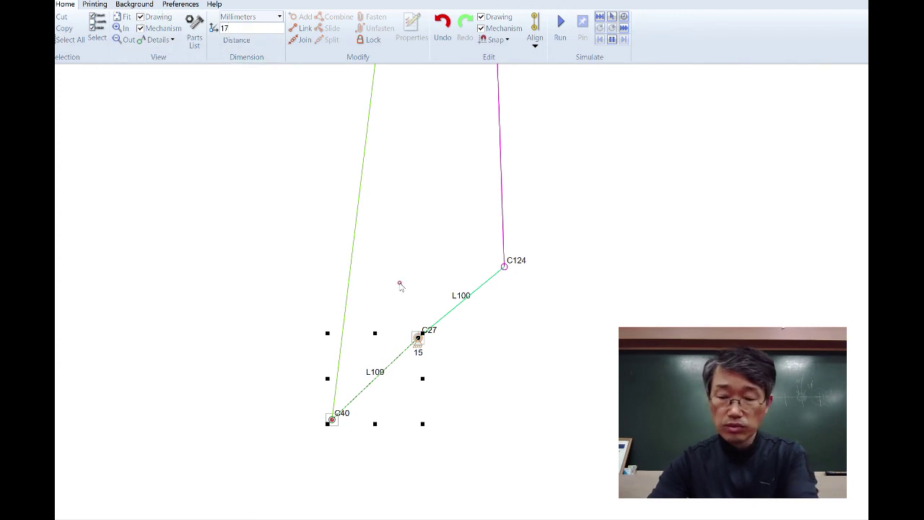
pyautogui.press('Return')
pyautogui.click(522, 378)
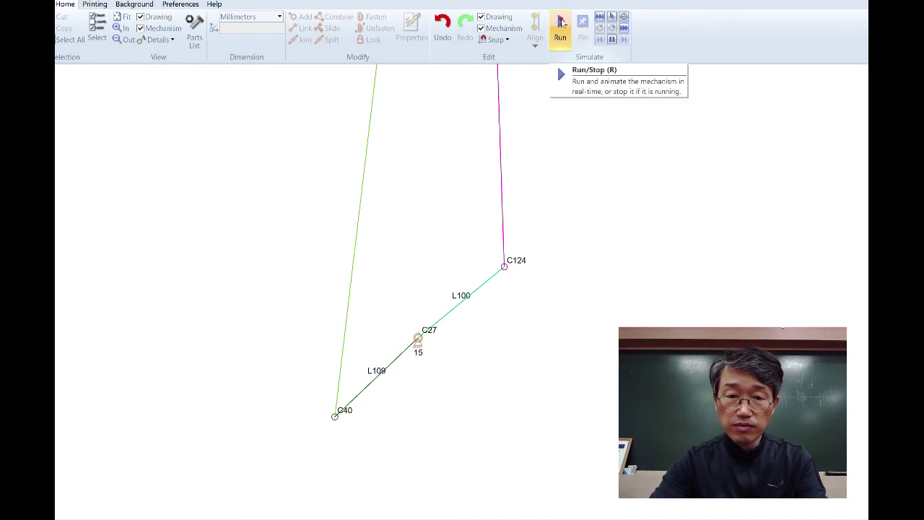
# Run the mechanism briefly to test the rebuilt crank around anchor C27, and stop it.
pyautogui.click(560, 22)
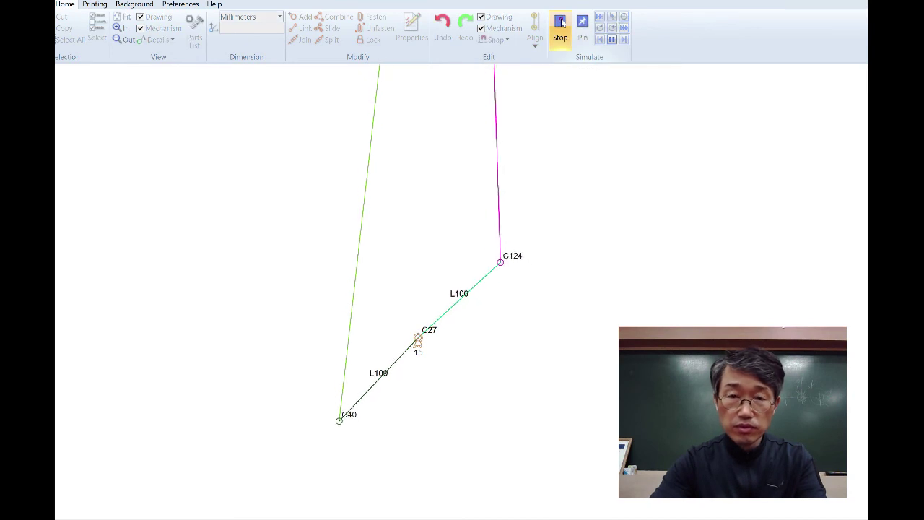
pyautogui.click(561, 23)
pyautogui.click(418, 338)
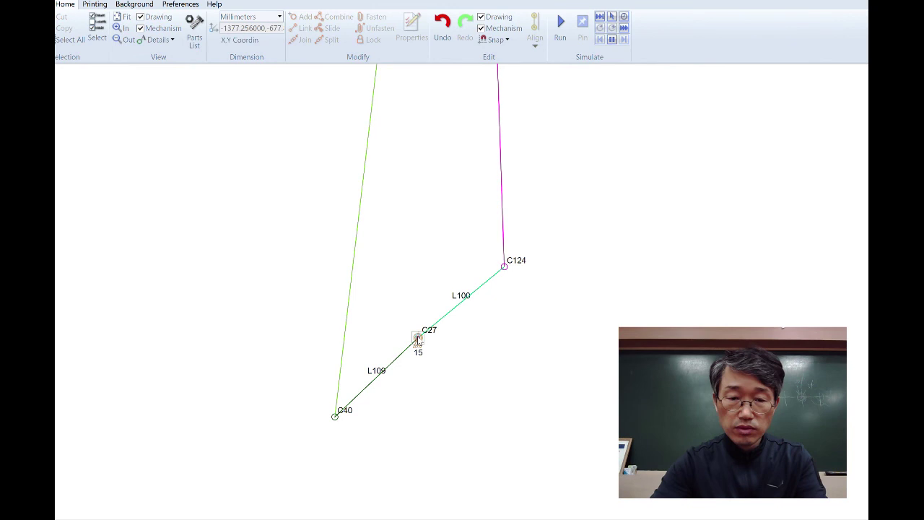
pyautogui.click(471, 342)
# Set both the oscillation limit angle and the oscillation start angle of rotating anchor C27 to 0.
pyautogui.scroll(-5, 470, 340)
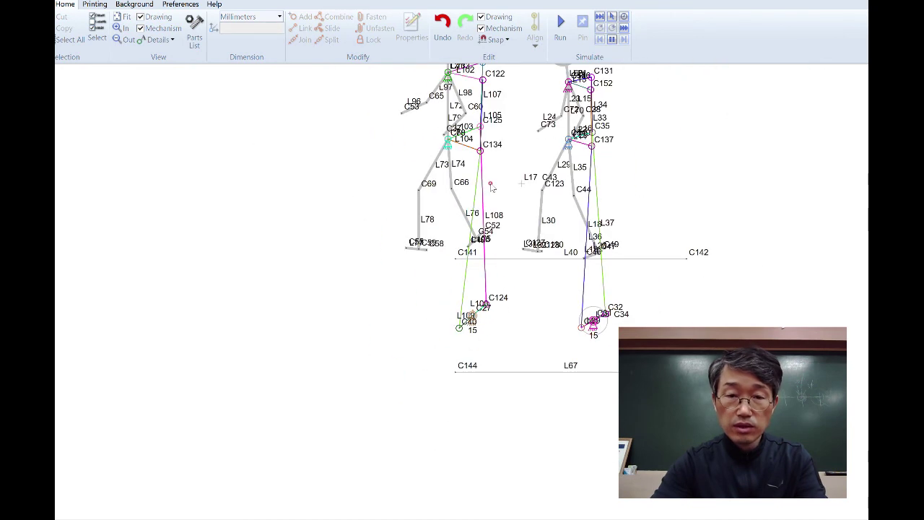
pyautogui.scroll(5, 474, 332)
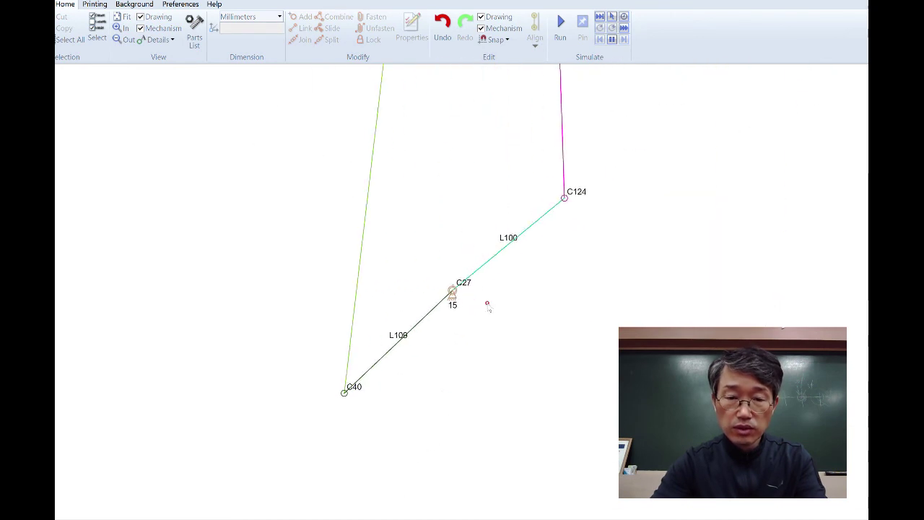
pyautogui.doubleClick(396, 339)
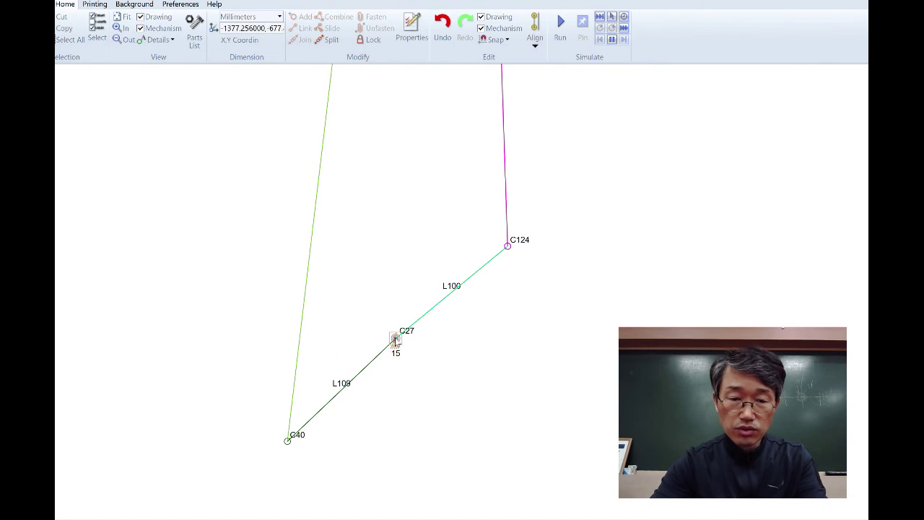
pyautogui.doubleClick(539, 252)
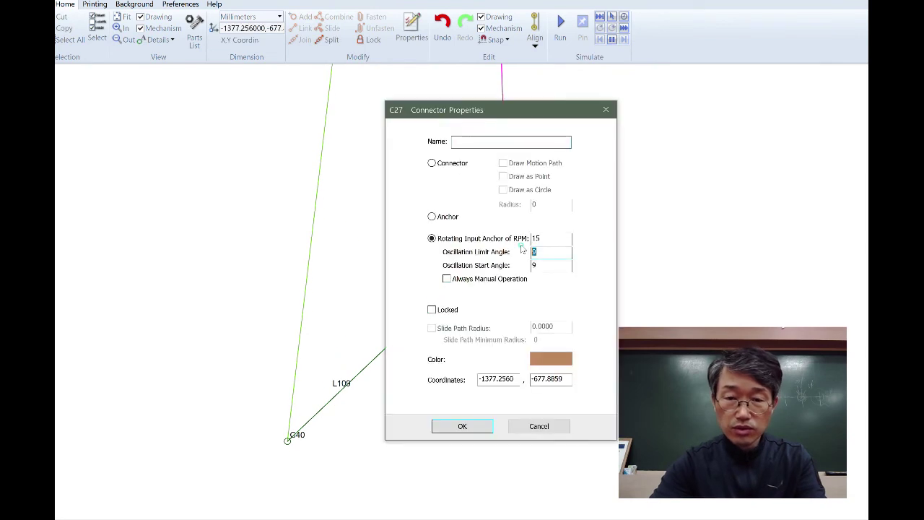
pyautogui.write('0')
pyautogui.doubleClick(540, 265)
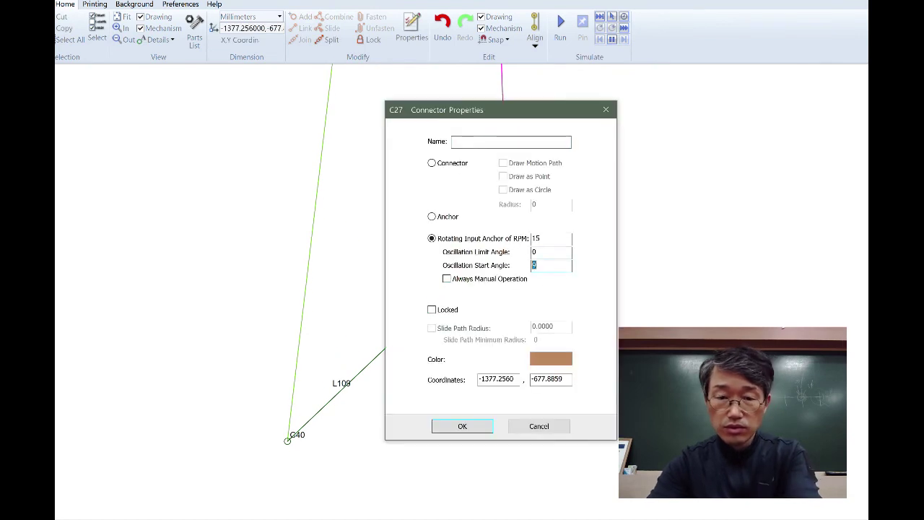
pyautogui.write('0')
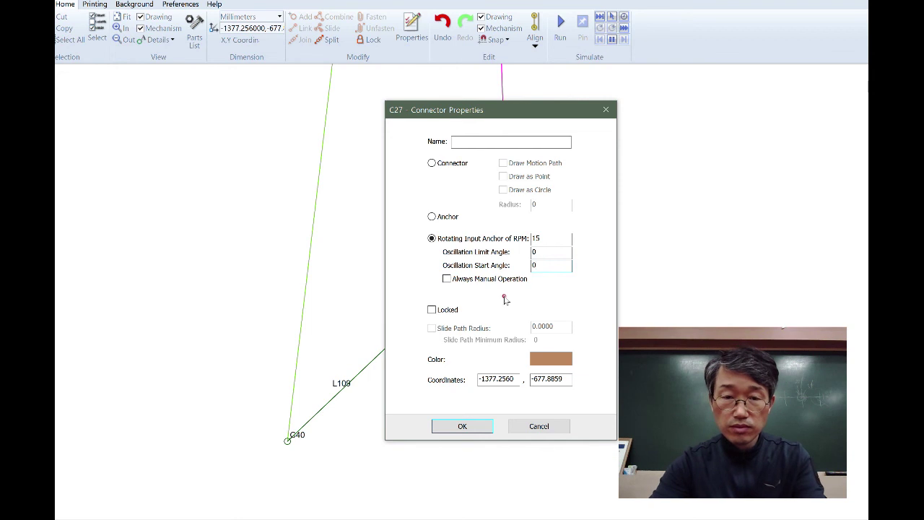
pyautogui.press('Return')
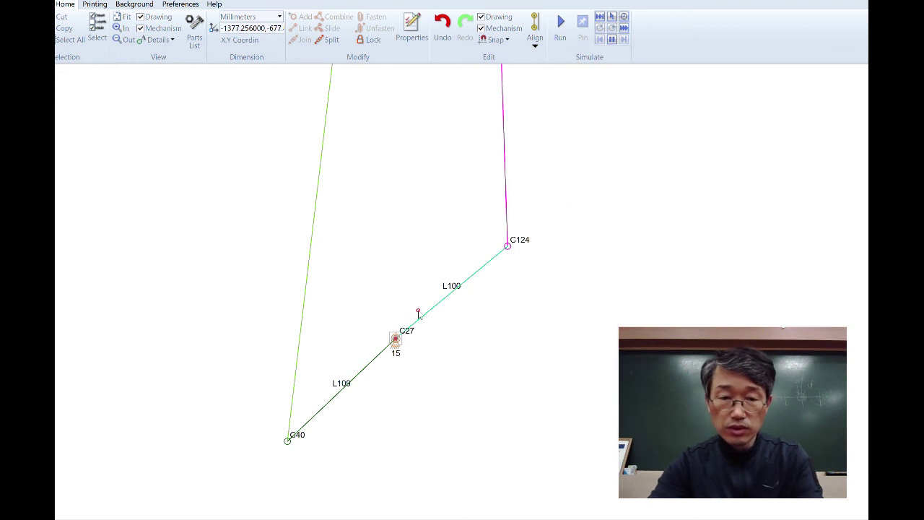
# Run the mechanism again to check the crank's rotation with the changed oscillation angles, and stop it.
pyautogui.click(561, 29)
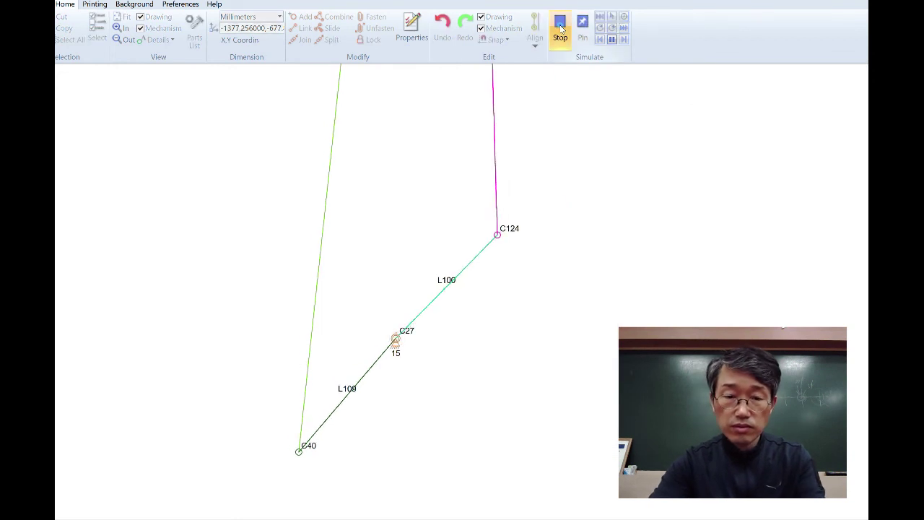
pyautogui.click(561, 29)
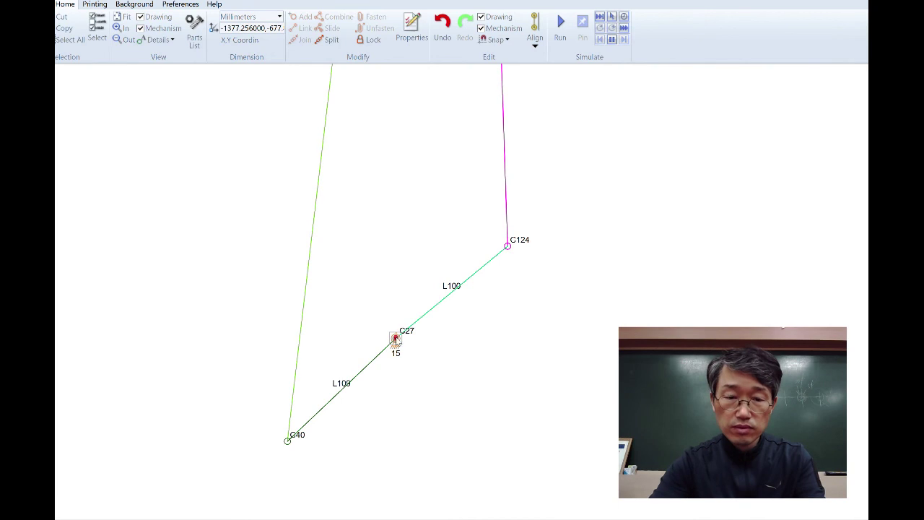
pyautogui.click(496, 350)
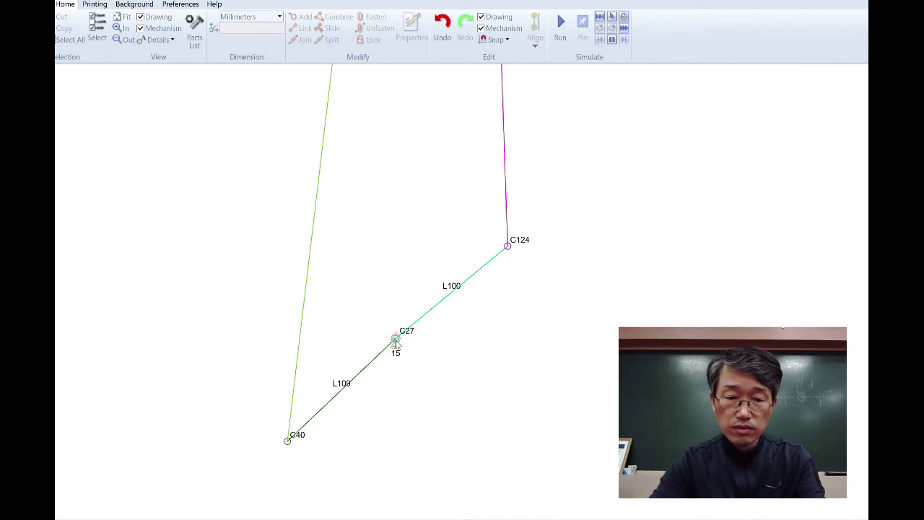
# Combine the two crank links L100 and L109 around anchor C27 into a single link and run the mechanism to test it.
pyautogui.click(396, 339)
pyautogui.click(445, 316)
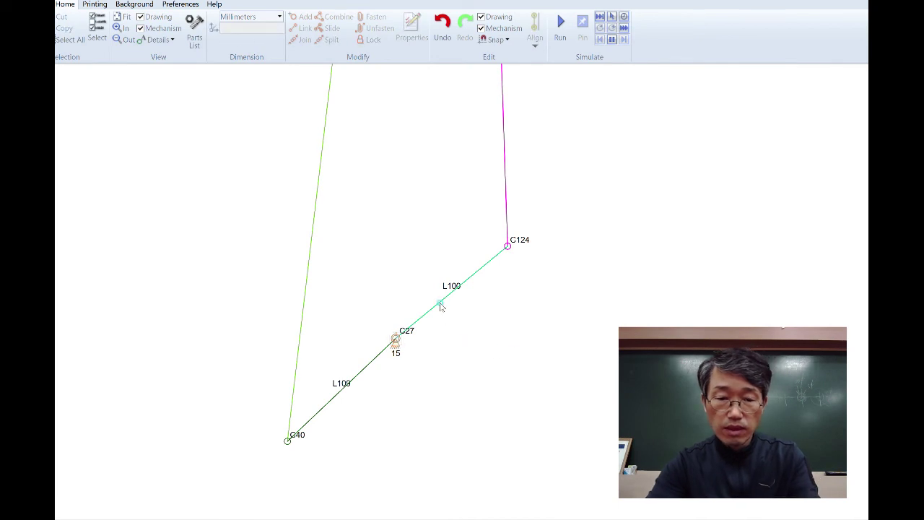
pyautogui.click(442, 307)
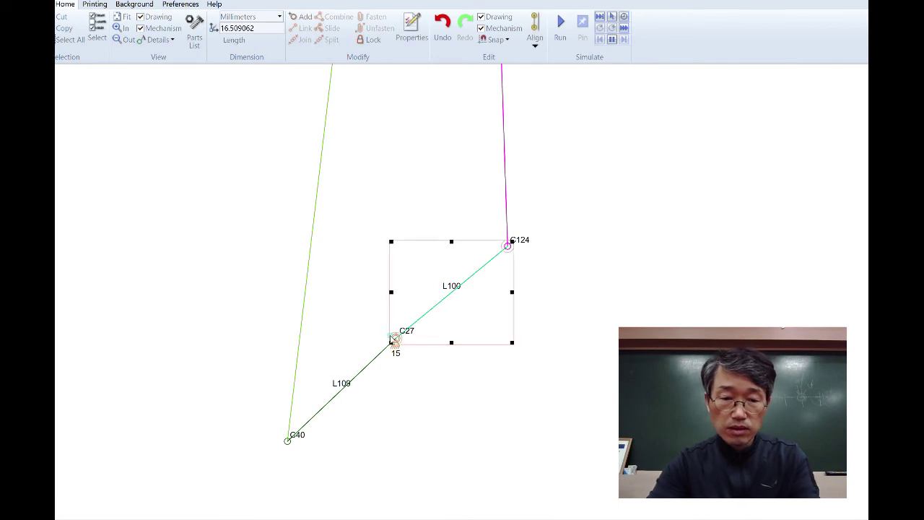
pyautogui.keyDown('shift'); pyautogui.click(358, 375); pyautogui.keyUp('shift')
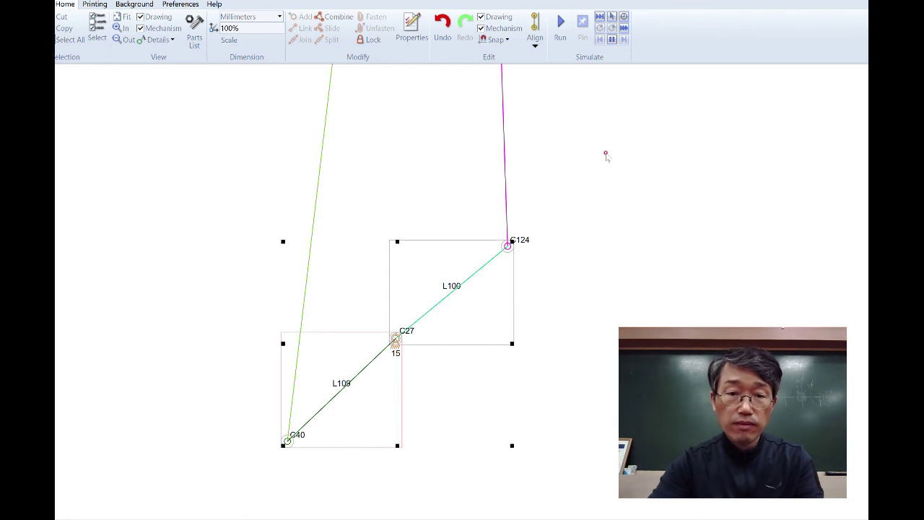
pyautogui.click(606, 153)
pyautogui.click(424, 320)
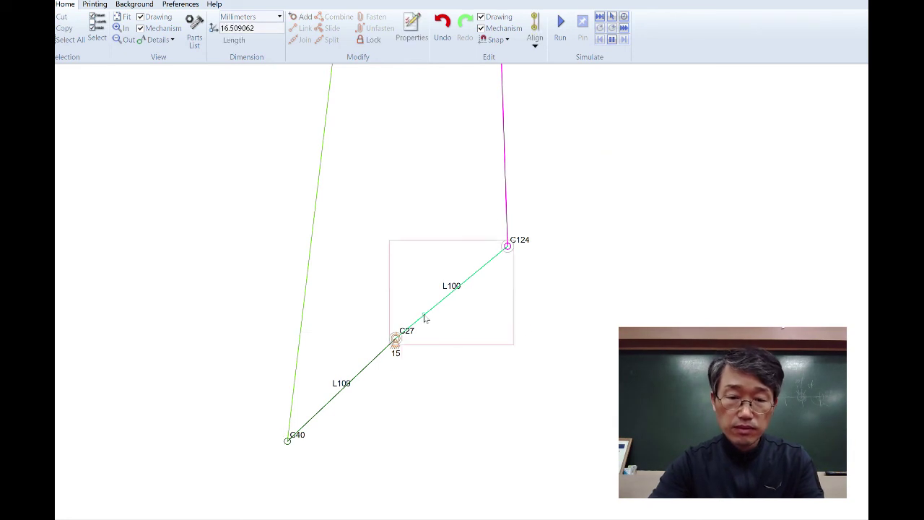
pyautogui.keyDown('shift'); pyautogui.click(358, 374); pyautogui.keyUp('shift')
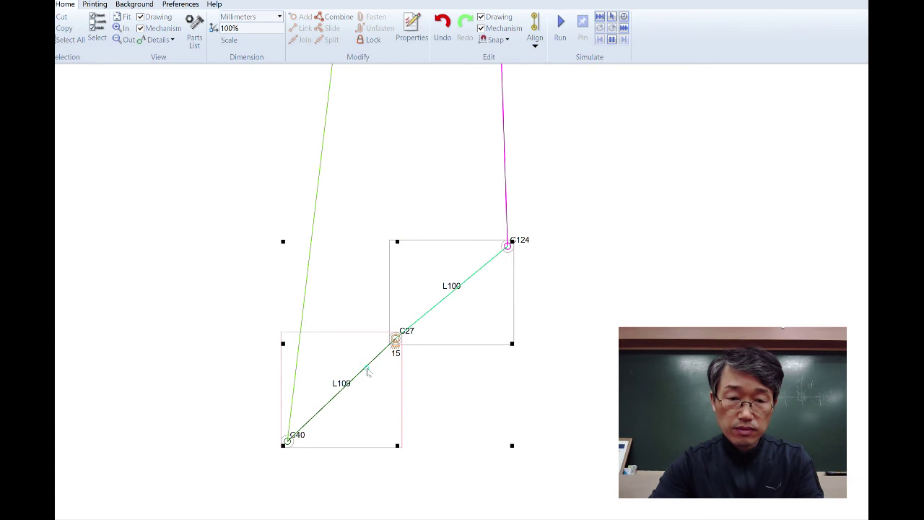
pyautogui.click(320, 17)
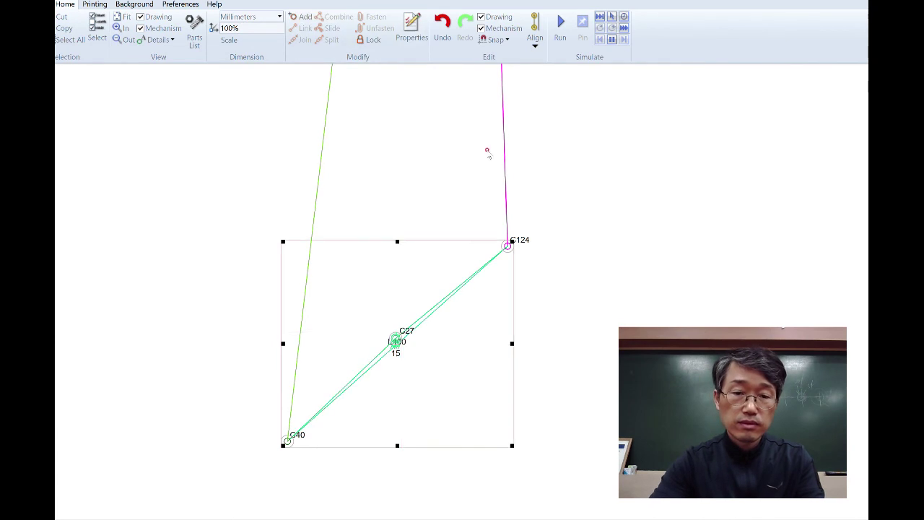
pyautogui.click(564, 151)
pyautogui.click(564, 23)
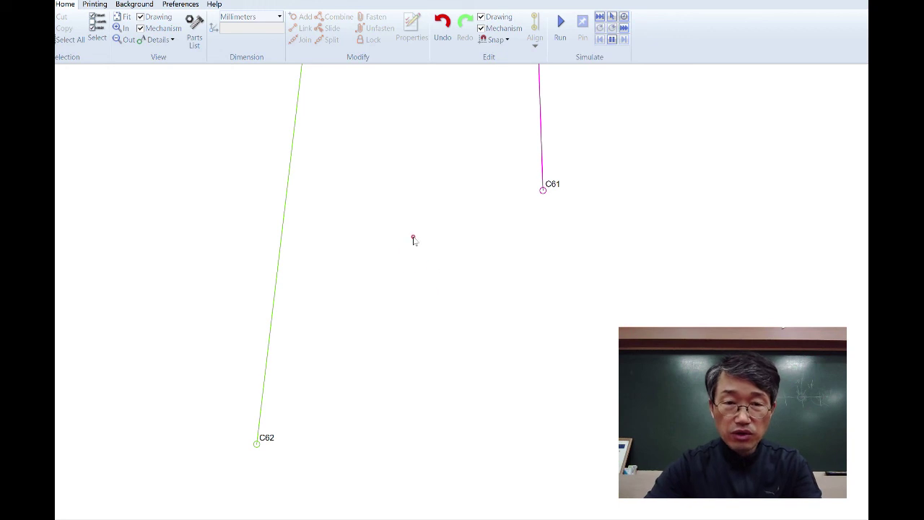
# Place an anchor between the free leg ends C61 and C62 and make it a rotating input anchor at 15 RPM.
pyautogui.rightClick(437, 281)
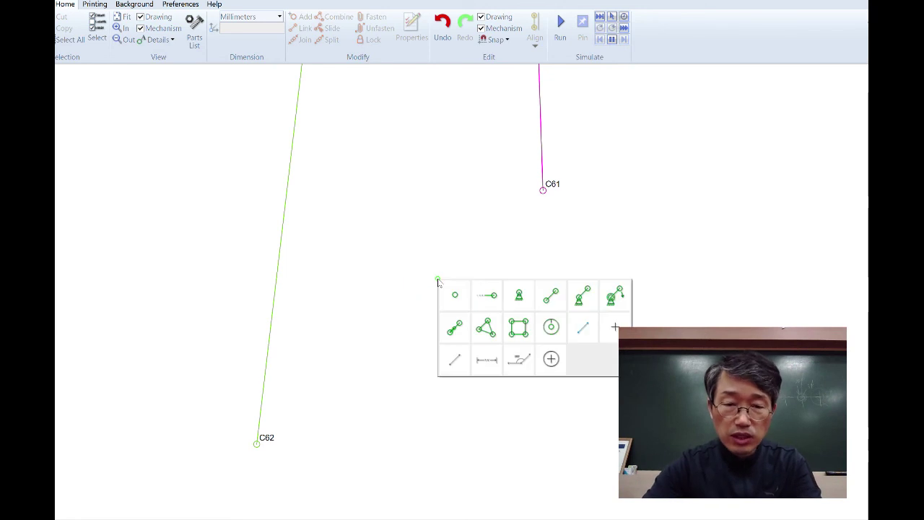
pyautogui.click(520, 298)
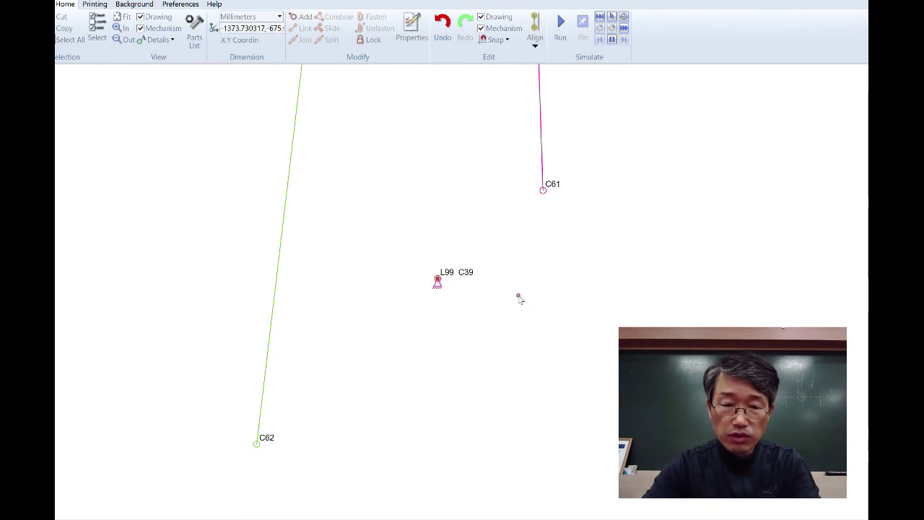
pyautogui.moveTo(437, 279); pyautogui.dragTo(434, 282)
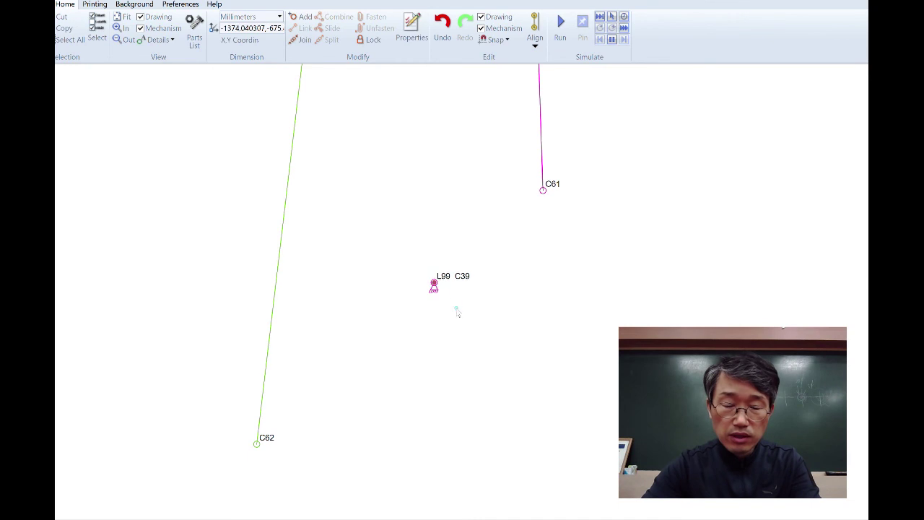
pyautogui.click(451, 304)
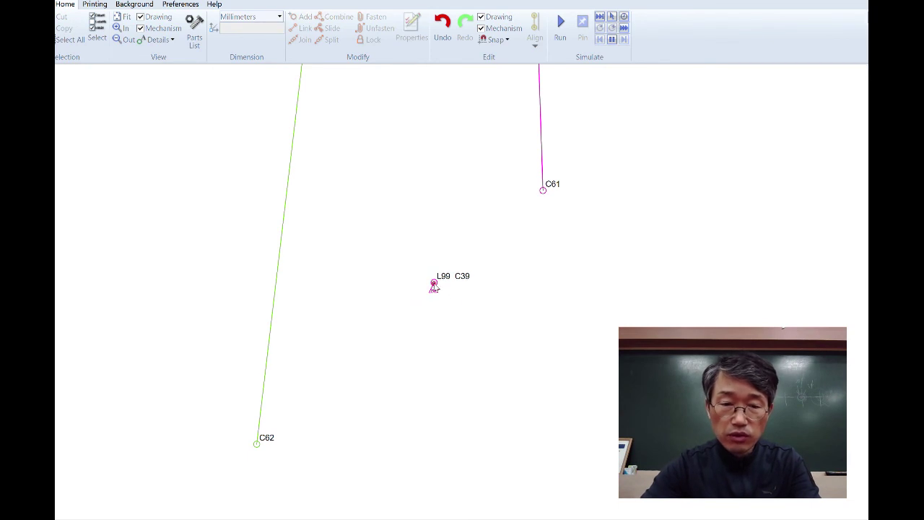
pyautogui.doubleClick(434, 283)
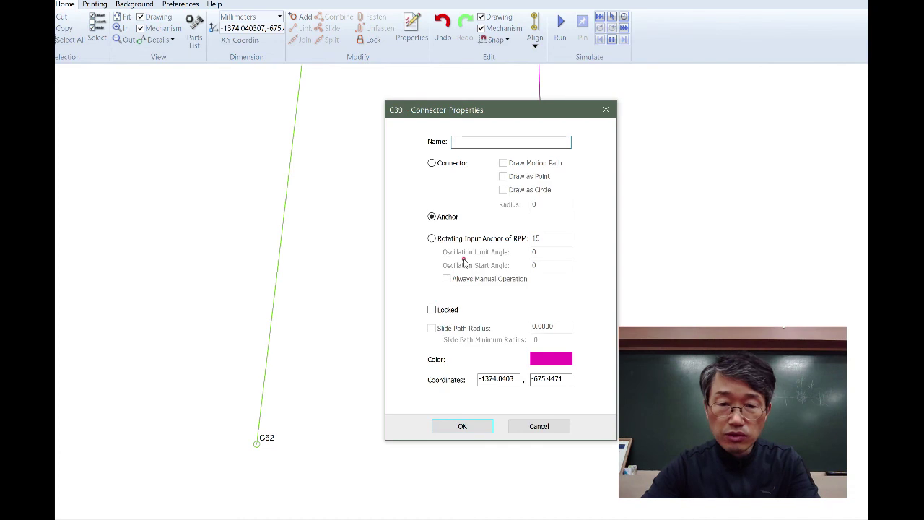
pyautogui.click(432, 239)
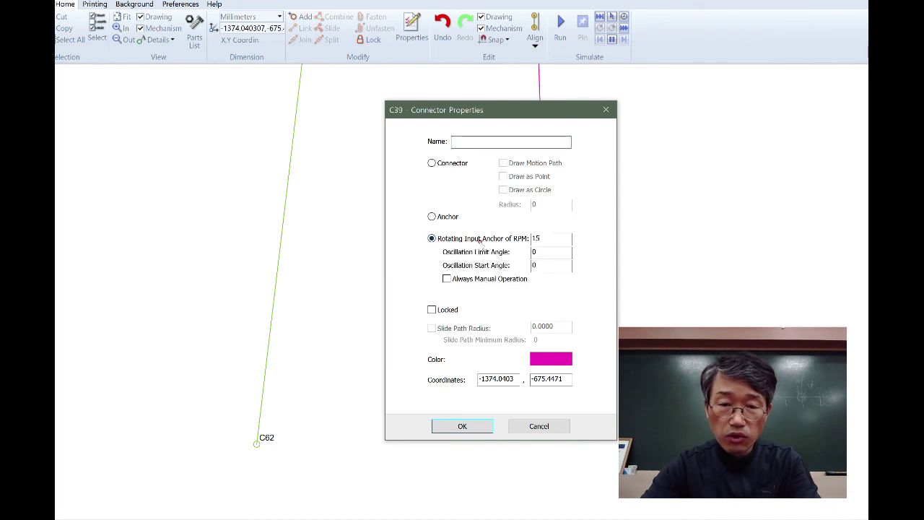
pyautogui.click(470, 427)
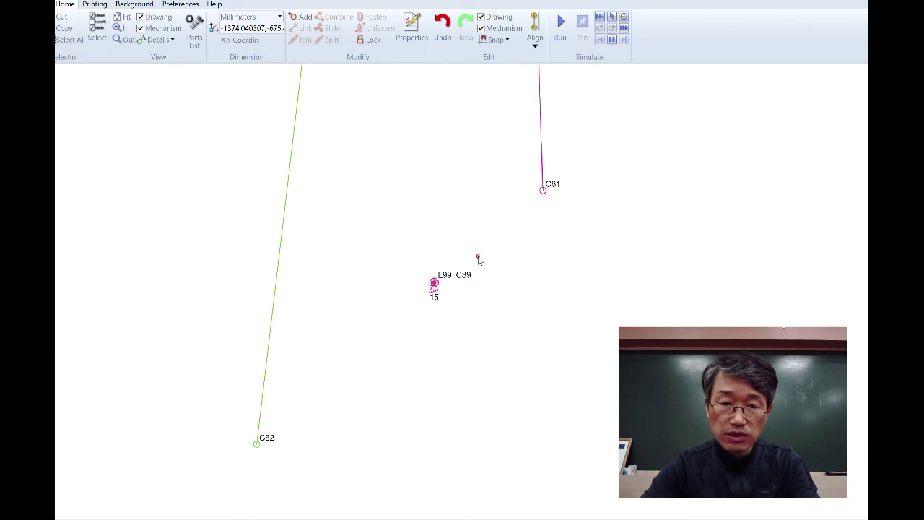
# Add a three-connector link and place its connectors on leg end C62, the rotating anchor and leg end C61.
pyautogui.rightClick(504, 244)
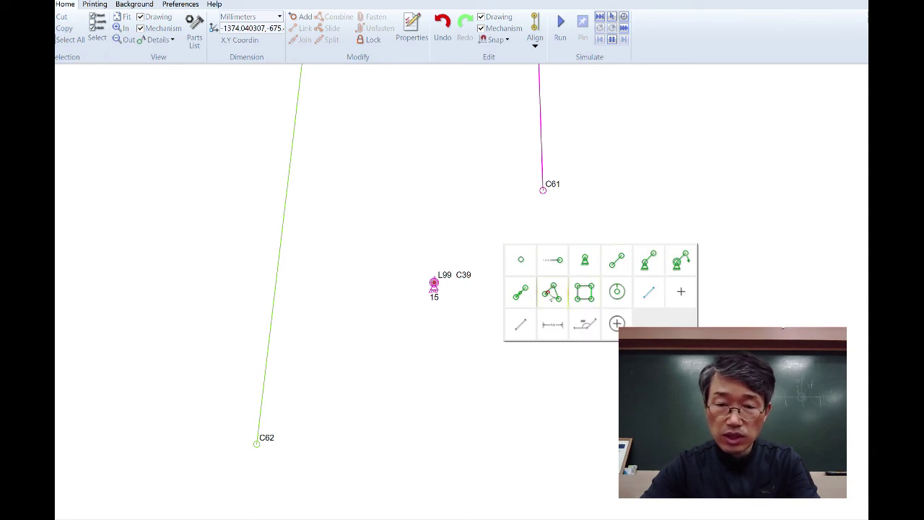
pyautogui.click(551, 292)
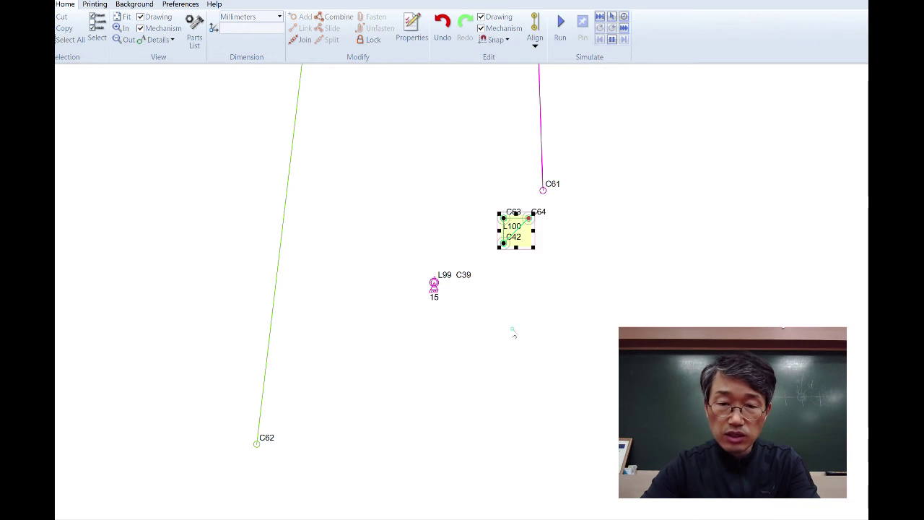
pyautogui.click(512, 330)
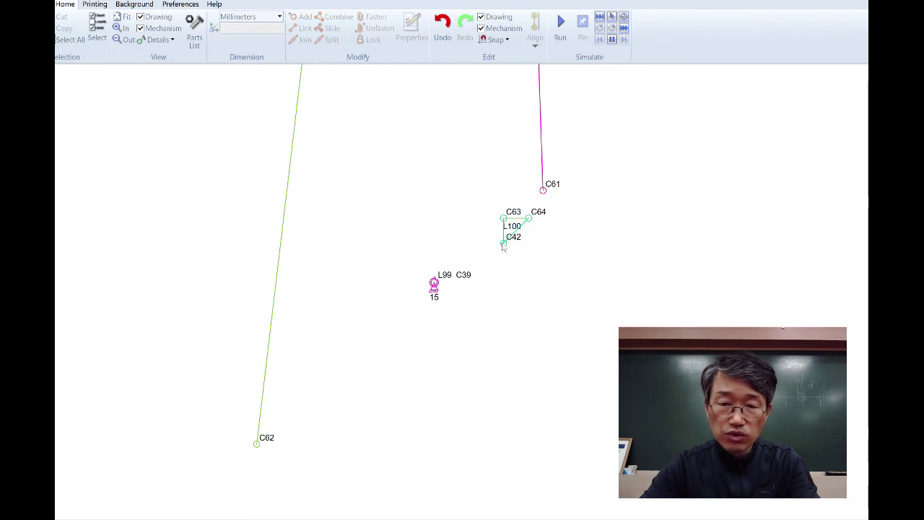
pyautogui.moveTo(503, 247); pyautogui.dragTo(257, 444)
pyautogui.click(343, 433)
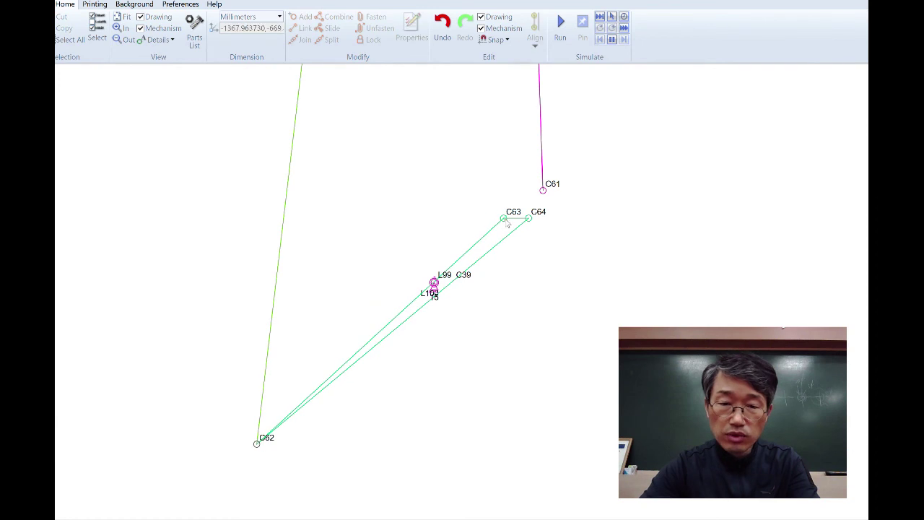
pyautogui.moveTo(508, 225); pyautogui.dragTo(437, 291)
pyautogui.moveTo(433, 289); pyautogui.dragTo(433, 289)
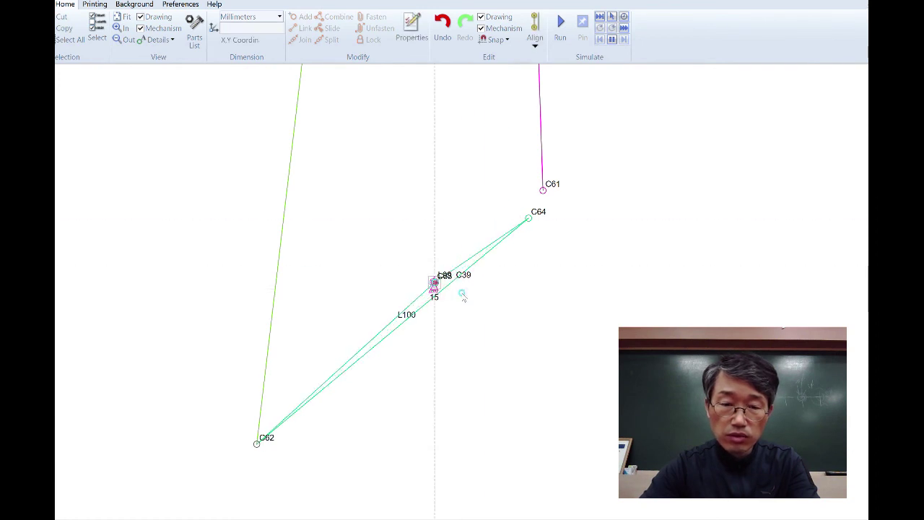
pyautogui.moveTo(529, 223); pyautogui.dragTo(549, 201)
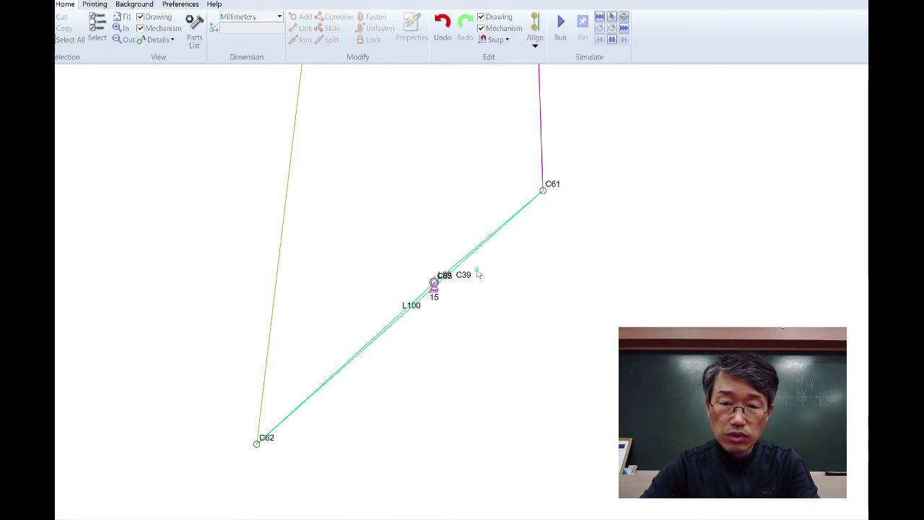
# Join the overlapping connectors of the new crank link at the rotating anchor, leg end C62 and leg end C61.
pyautogui.moveTo(418, 254); pyautogui.dragTo(488, 342)
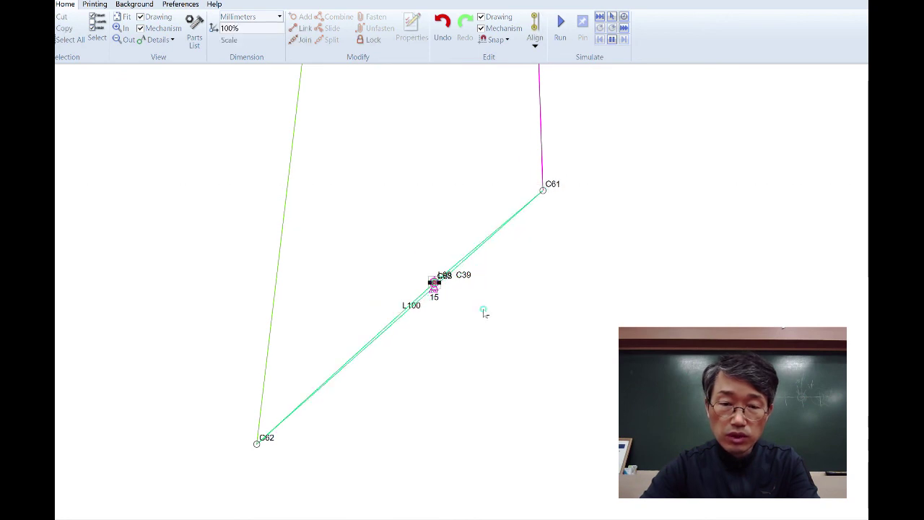
pyautogui.click(300, 39)
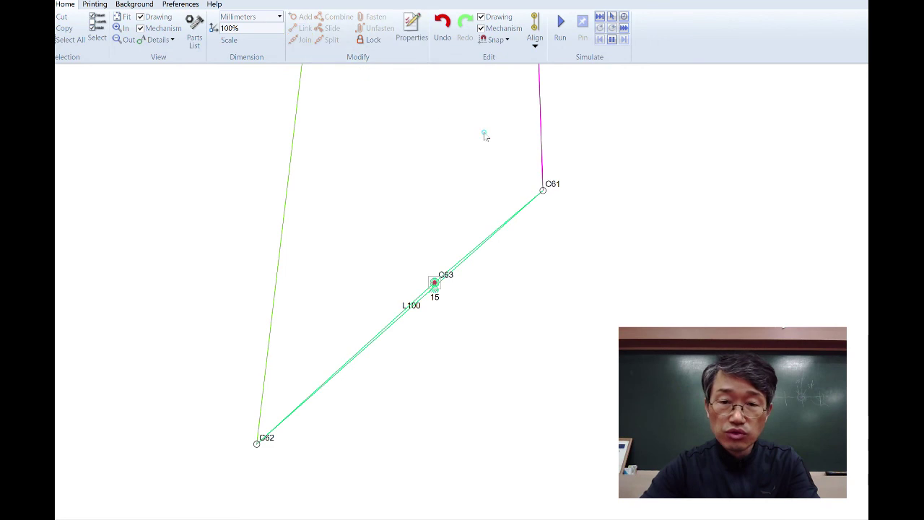
pyautogui.moveTo(237, 387); pyautogui.dragTo(301, 462)
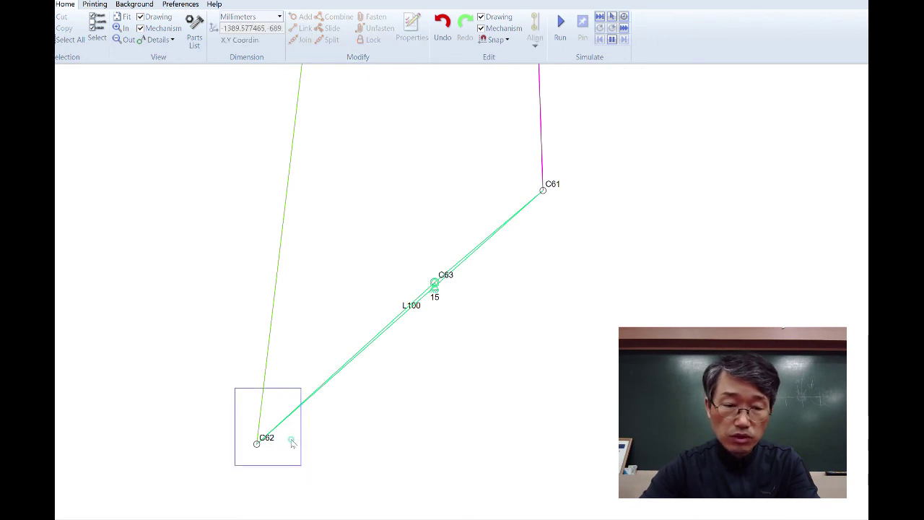
pyautogui.click(318, 41)
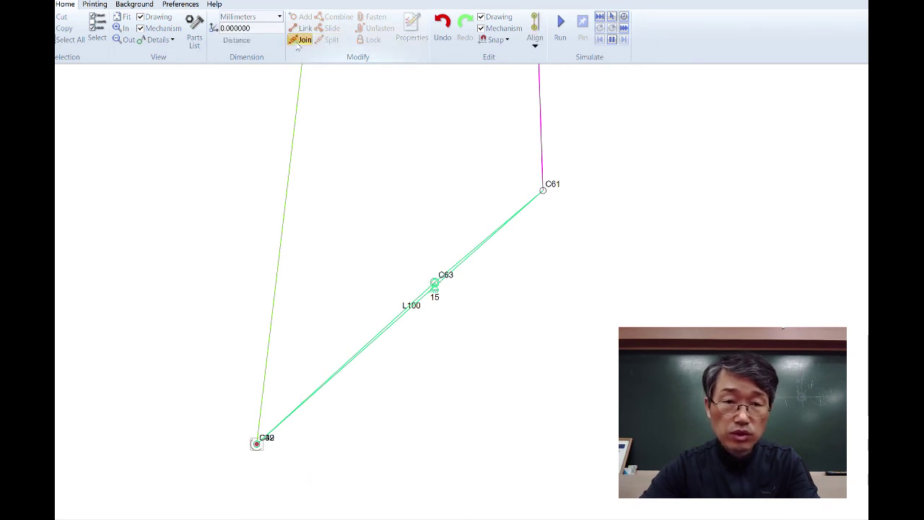
pyautogui.moveTo(507, 154); pyautogui.dragTo(578, 230)
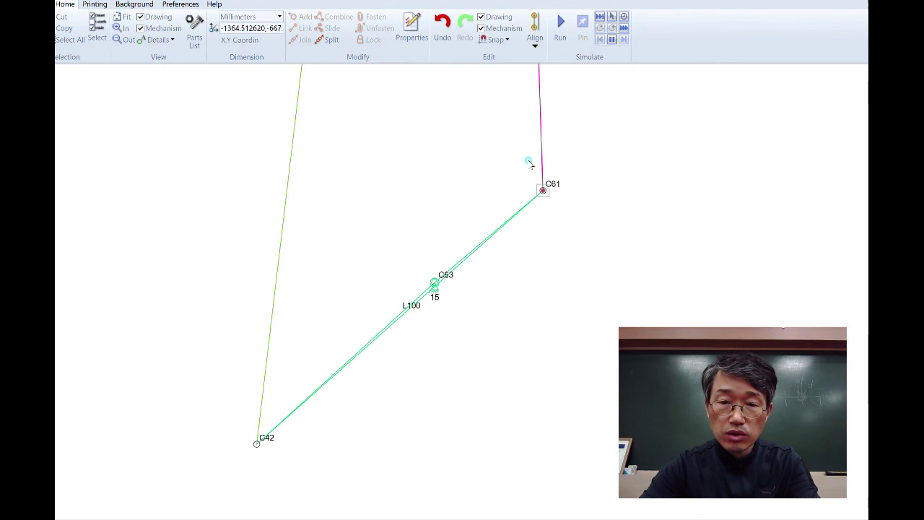
pyautogui.click(322, 39)
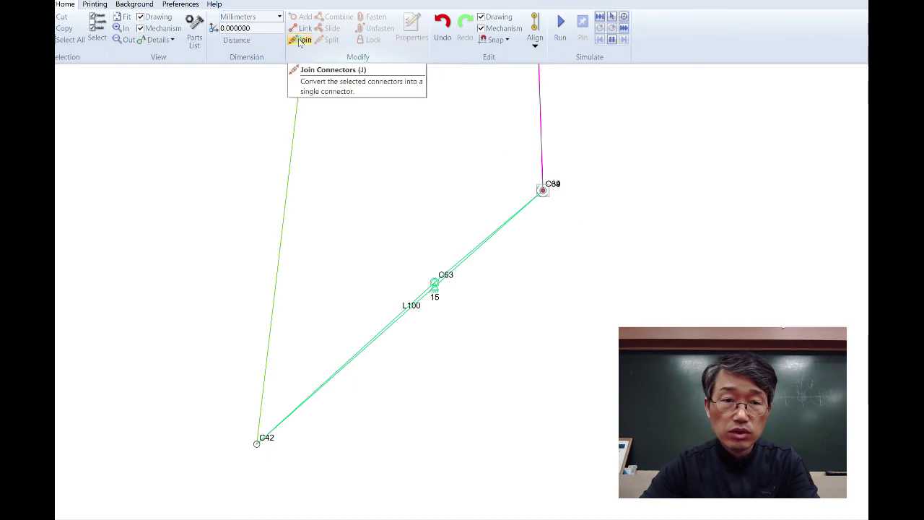
pyautogui.click(476, 299)
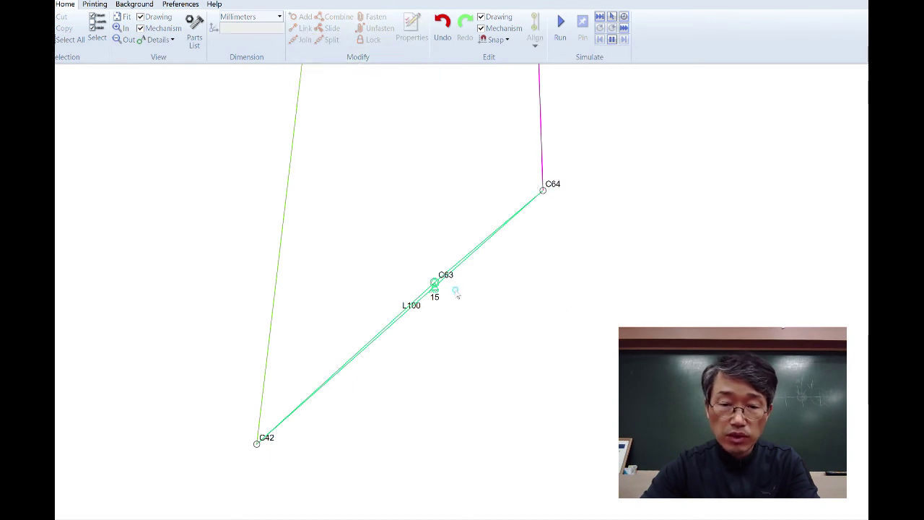
# Set the distance between rotating anchor C63 and the upper crank end C64 to 17 mm.
pyautogui.click(435, 283)
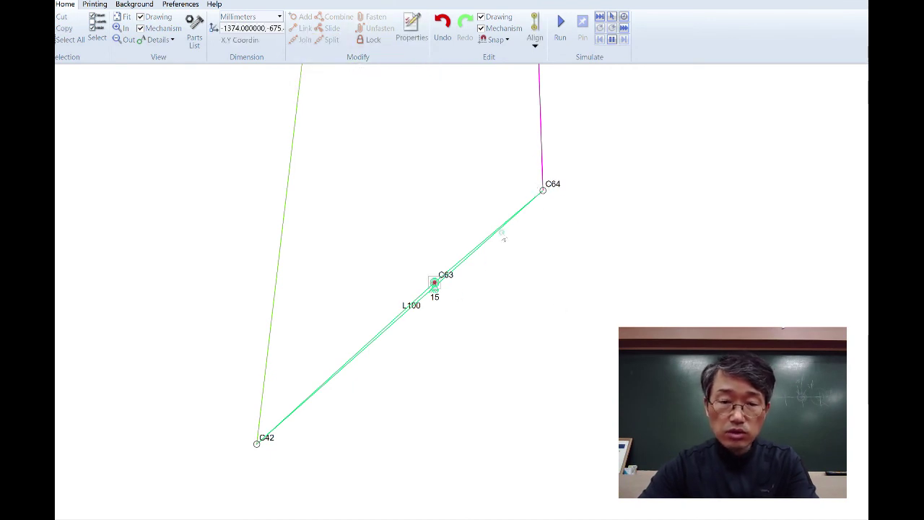
pyautogui.keyDown('shift'); pyautogui.click(543, 191); pyautogui.keyUp('shift')
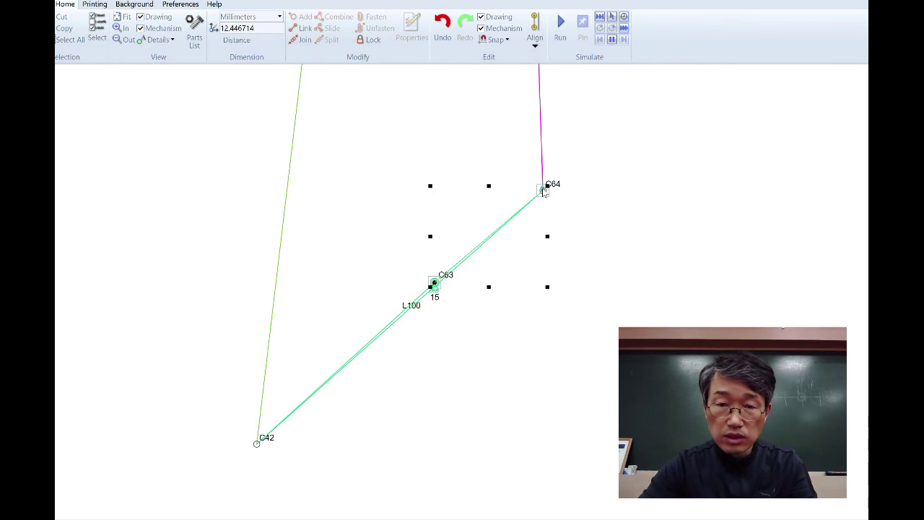
pyautogui.doubleClick(264, 29)
pyautogui.write('1')
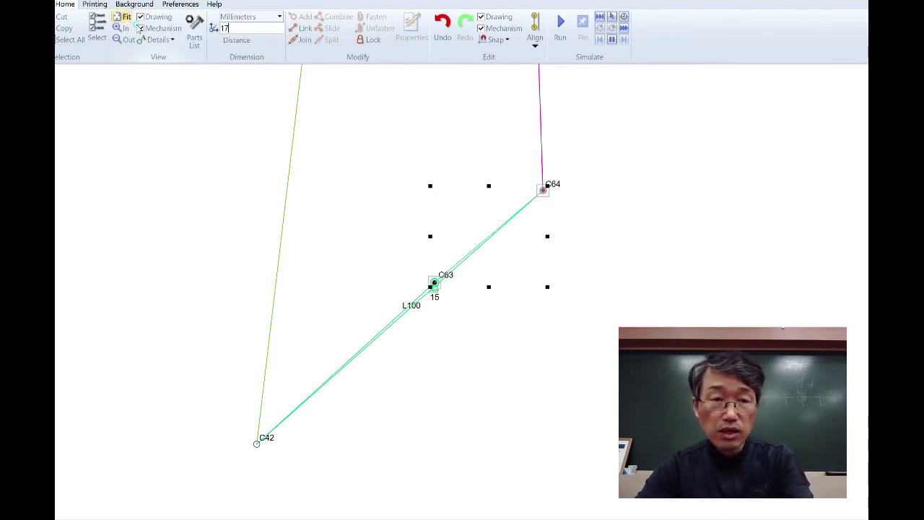
pyautogui.write('7')
pyautogui.press('Return')
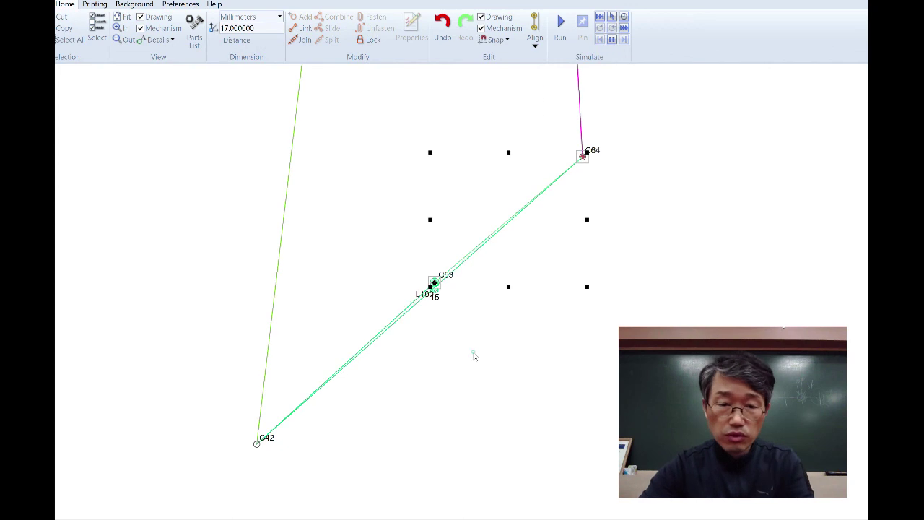
pyautogui.click(475, 355)
# Set the distance between rotating anchor C63 and the lower crank end C42 to 17 mm.
pyautogui.click(435, 283)
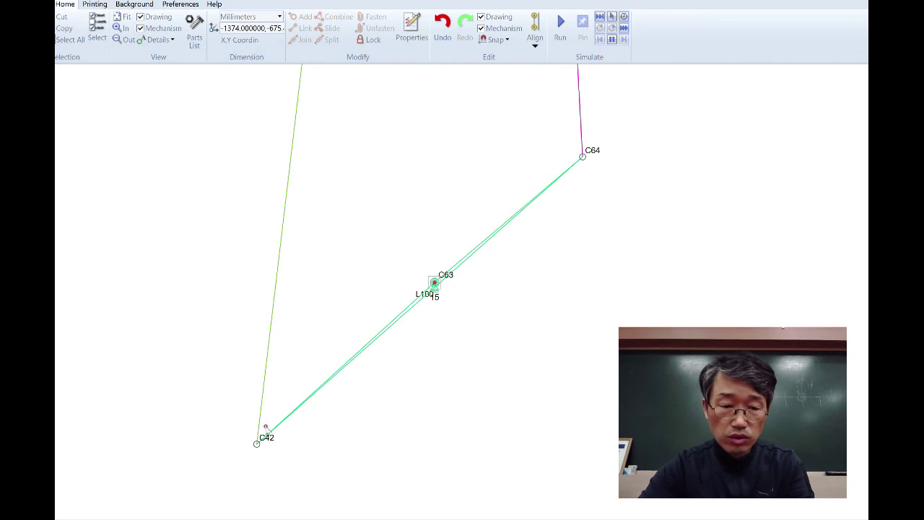
pyautogui.keyDown('shift'); pyautogui.click(258, 446); pyautogui.keyUp('shift')
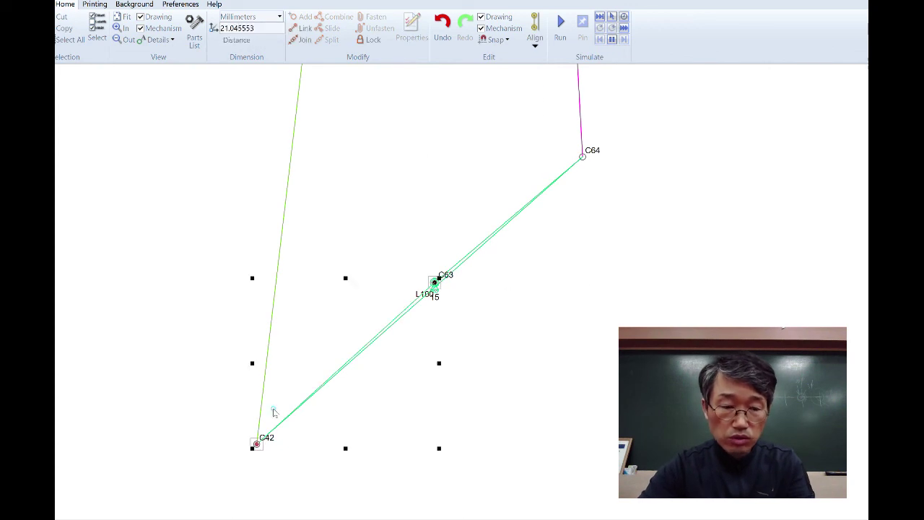
pyautogui.doubleClick(260, 29)
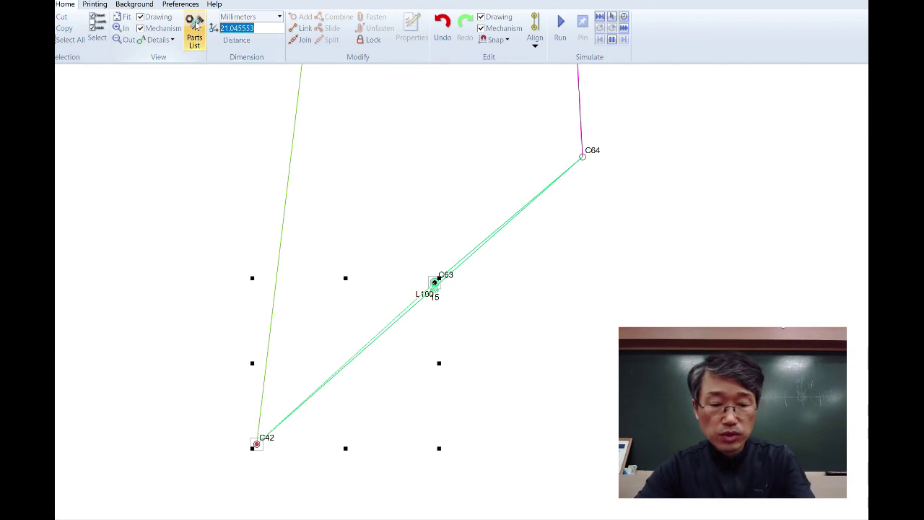
pyautogui.write('17')
pyautogui.press('Return')
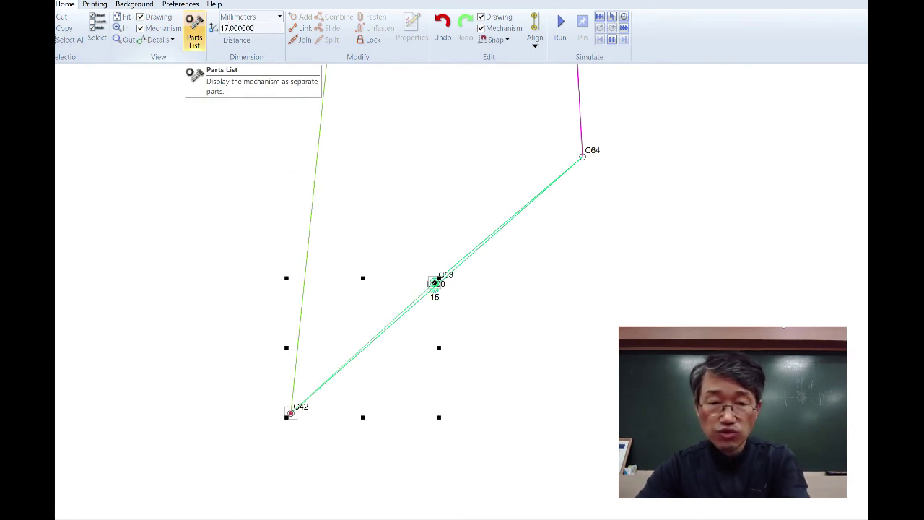
# Run the mechanism simulation to check the motion of both walking figures with the rebuilt crank, and stop it.
pyautogui.click(466, 328)
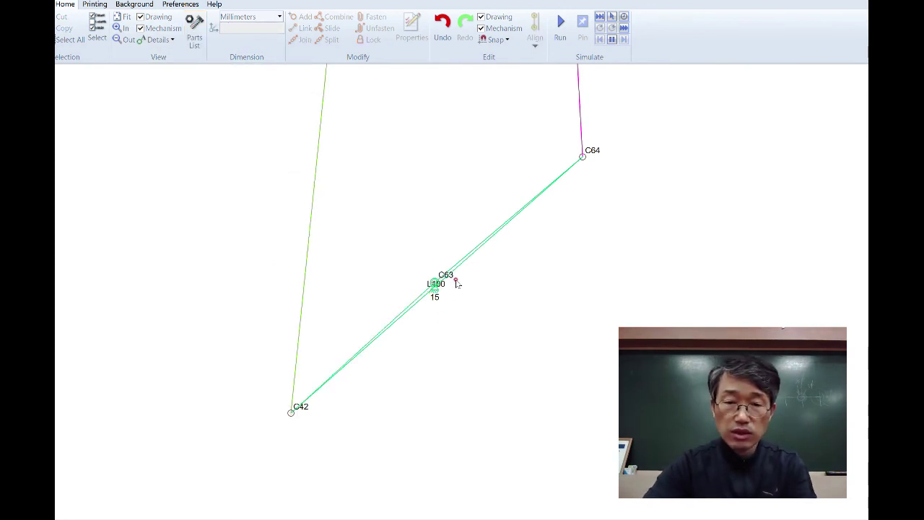
pyautogui.scroll(-5, 457, 277)
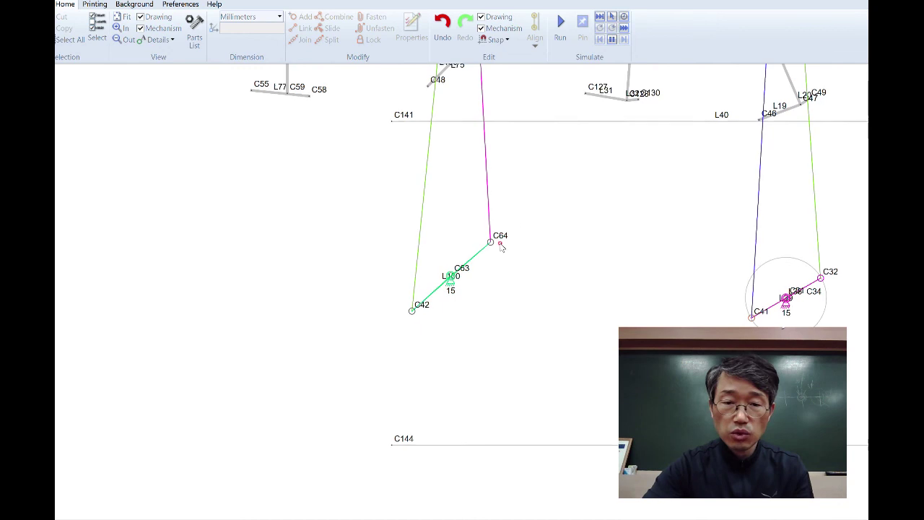
pyautogui.moveTo(494, 257); pyautogui.dragTo(470, 276)
pyautogui.scroll(-1, 486, 265)
pyautogui.moveTo(513, 237); pyautogui.dragTo(448, 347)
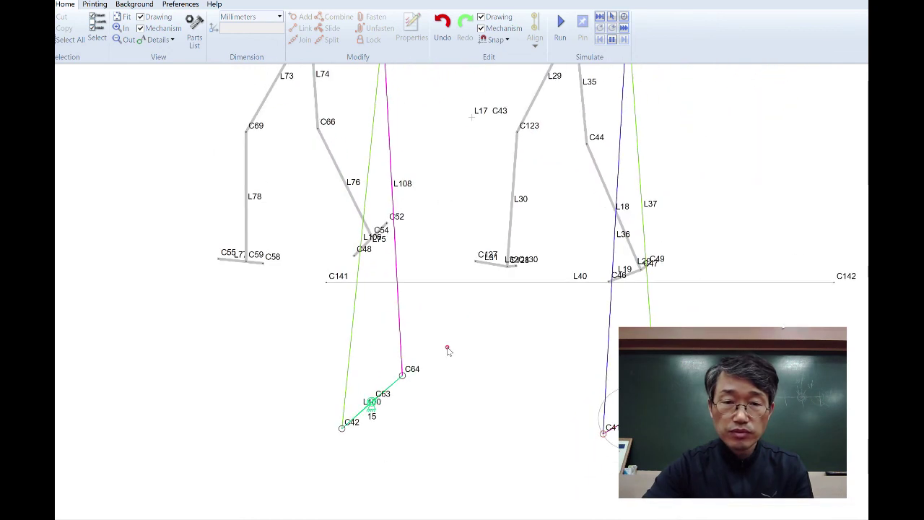
pyautogui.scroll(-1, 460, 329)
pyautogui.moveTo(473, 239); pyautogui.dragTo(468, 304)
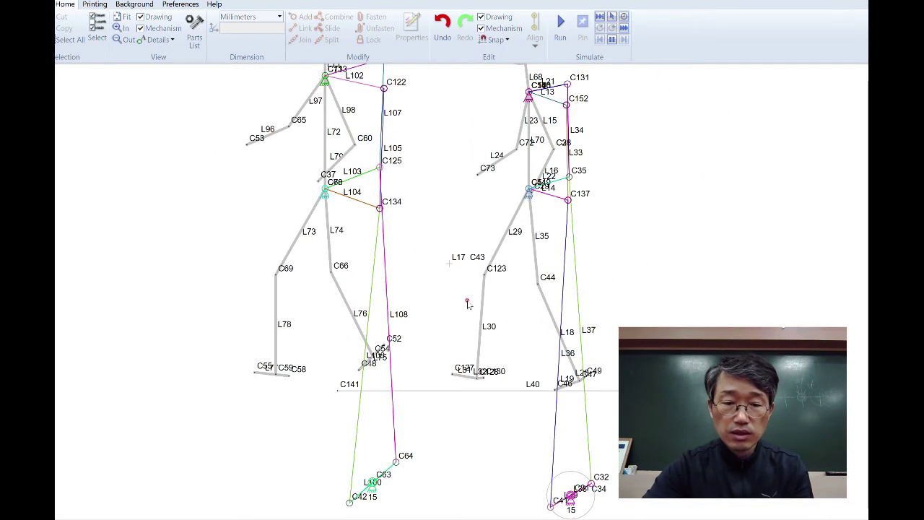
pyautogui.scroll(-1, 468, 302)
pyautogui.moveTo(451, 363)
pyautogui.mouseDown()
pyautogui.moveTo(458, 330)
pyautogui.moveTo(453, 357)
pyautogui.mouseUp()
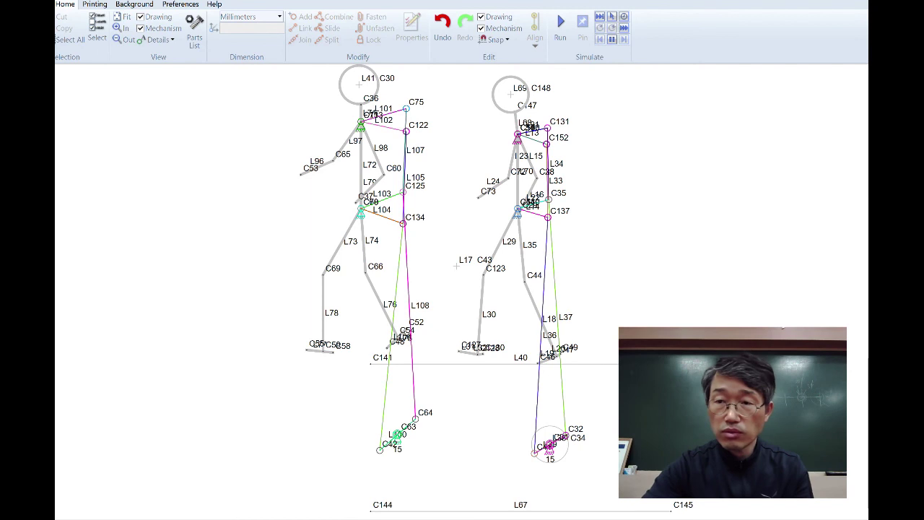
pyautogui.click(559, 33)
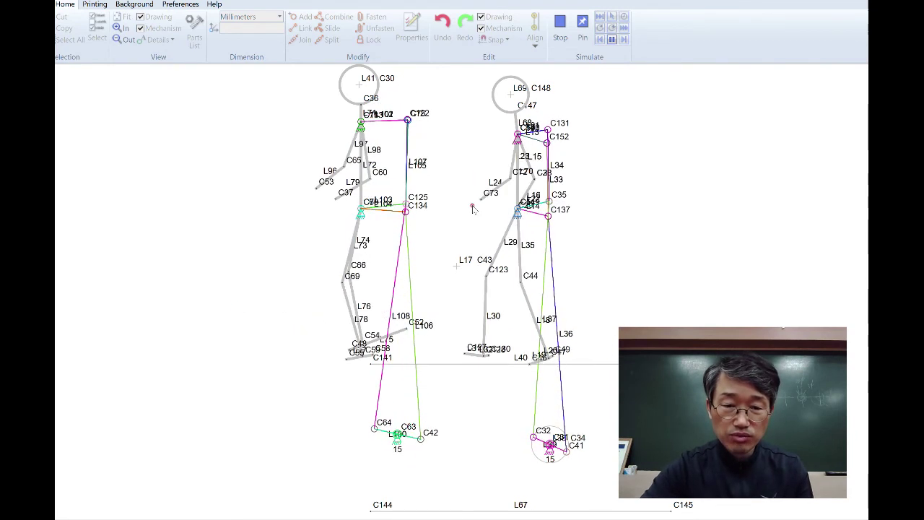
pyautogui.click(560, 29)
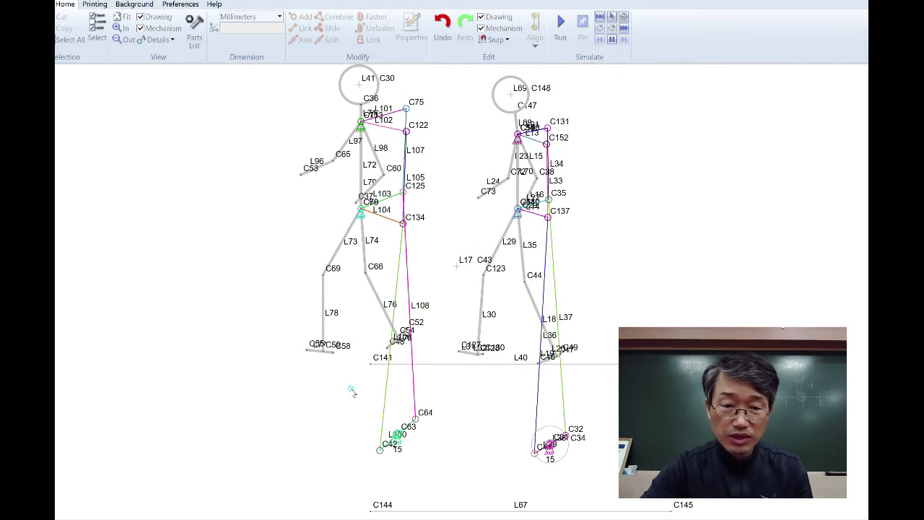
# Delete foot line L75 at ankle C54 of the first figure.
pyautogui.scroll(3, 361, 371)
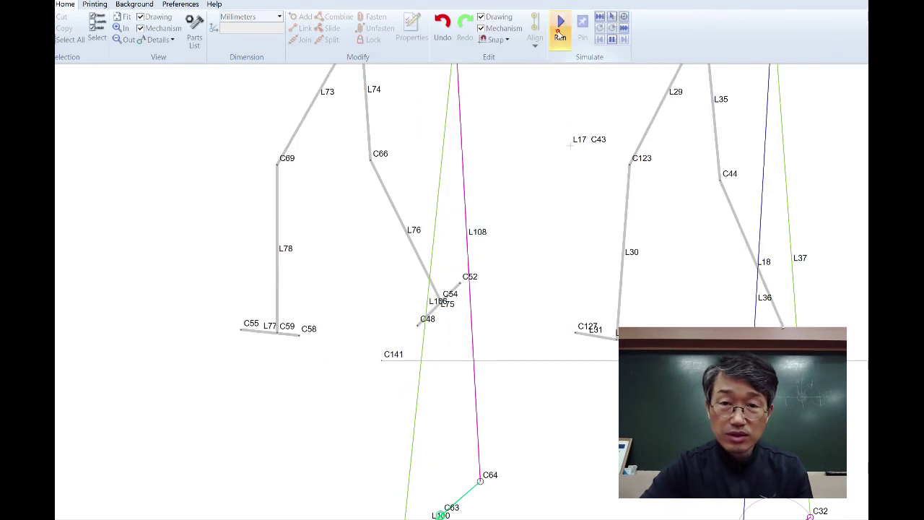
pyautogui.click(560, 29)
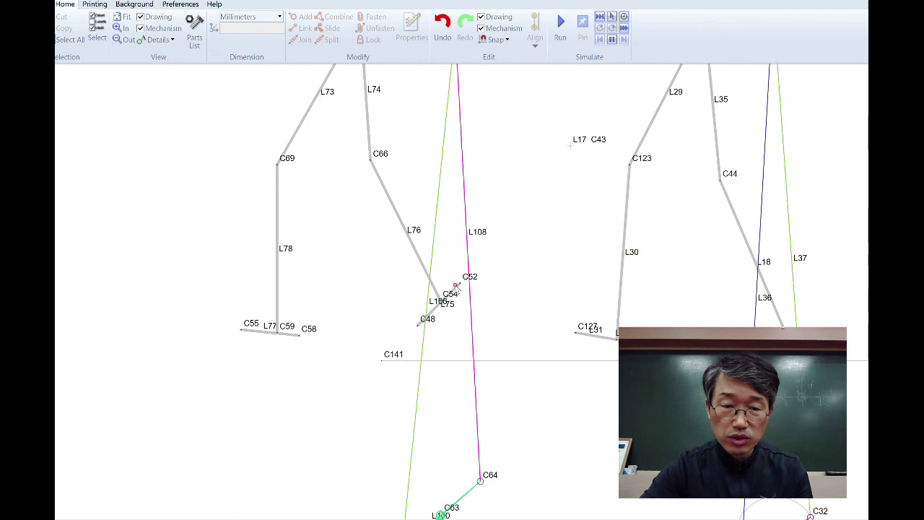
pyautogui.click(457, 287)
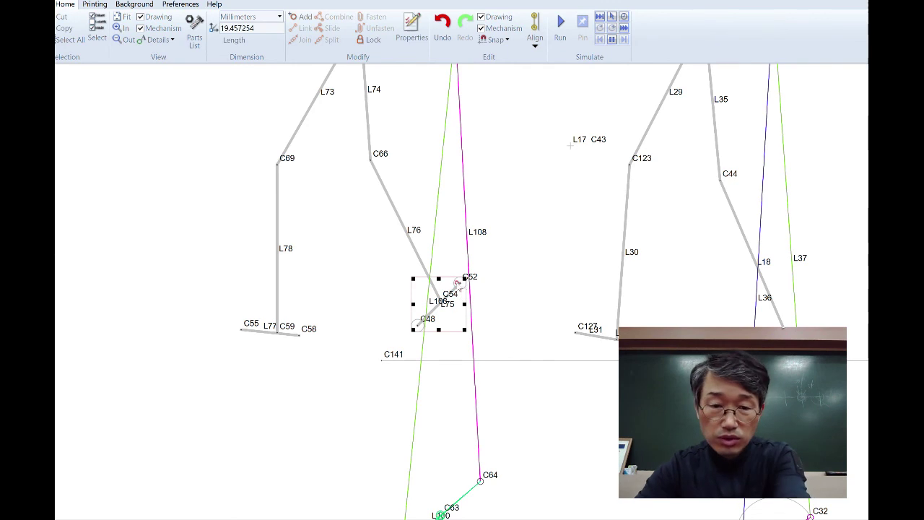
pyautogui.press('Delete')
# Add a new drawing line as the replacement foot and place it across ankle C54.
pyautogui.rightClick(438, 314)
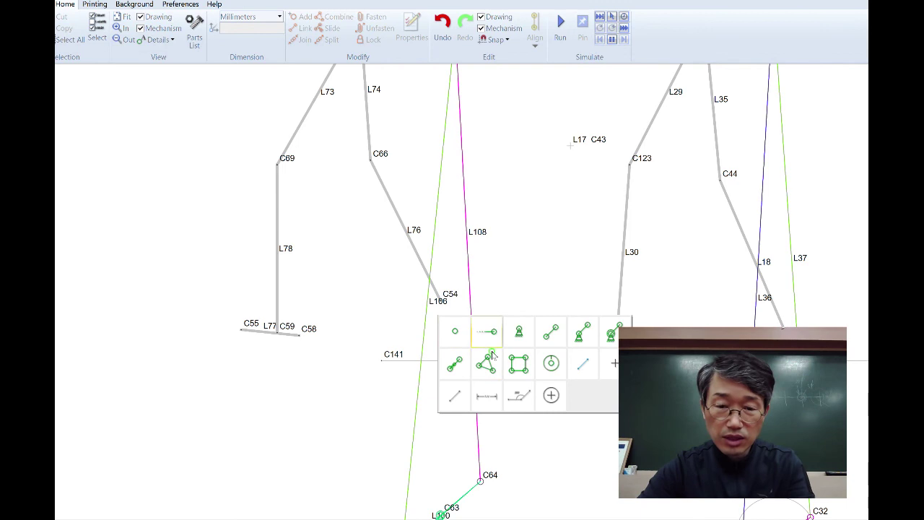
pyautogui.click(454, 404)
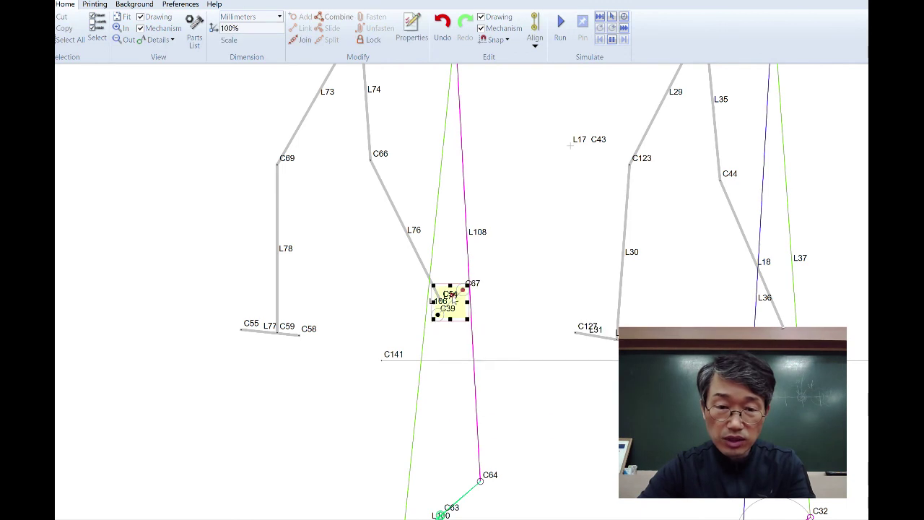
pyautogui.moveTo(456, 299); pyautogui.dragTo(443, 297)
pyautogui.click(447, 353)
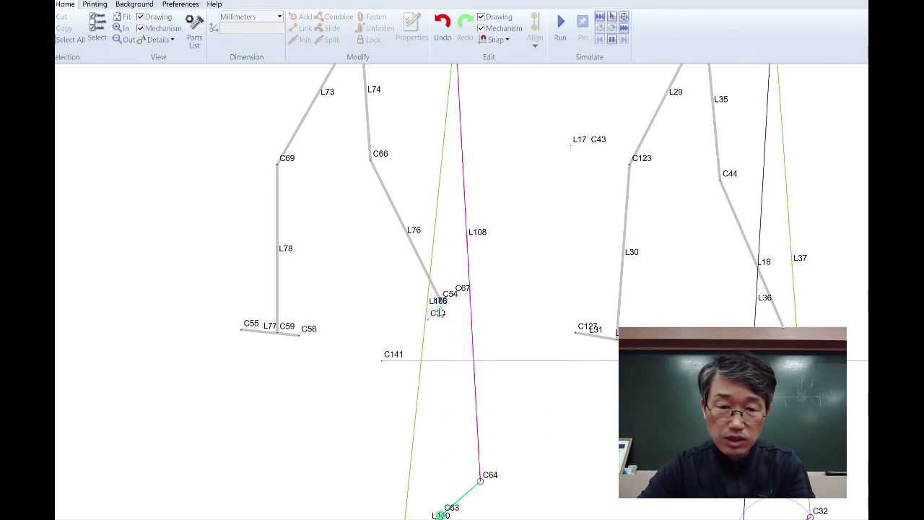
# Unfasten the first figure's leg lines L74 and L76 from hip link L103, with the new foot line included in the selection.
pyautogui.click(440, 310)
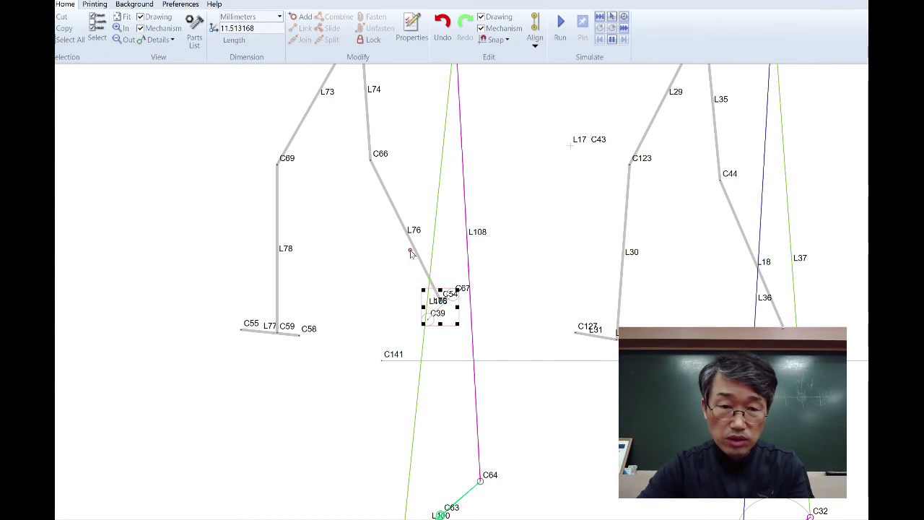
pyautogui.keyDown('shift'); pyautogui.click(415, 251); pyautogui.keyUp('shift')
pyautogui.scroll(-1, 417, 173)
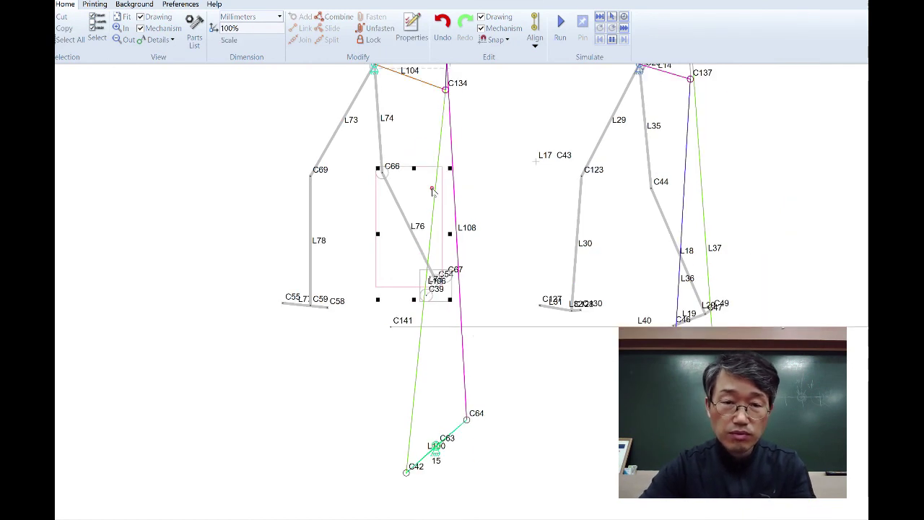
pyautogui.moveTo(432, 189); pyautogui.dragTo(442, 373)
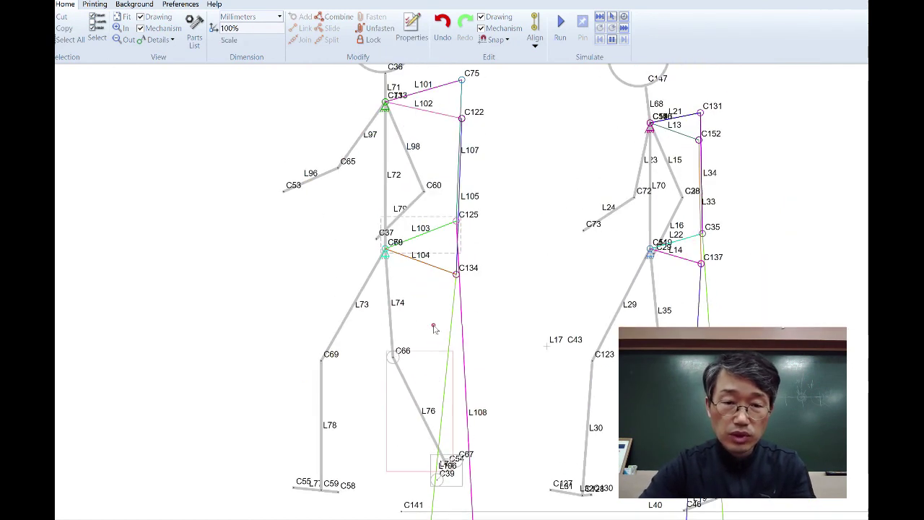
pyautogui.click(387, 287)
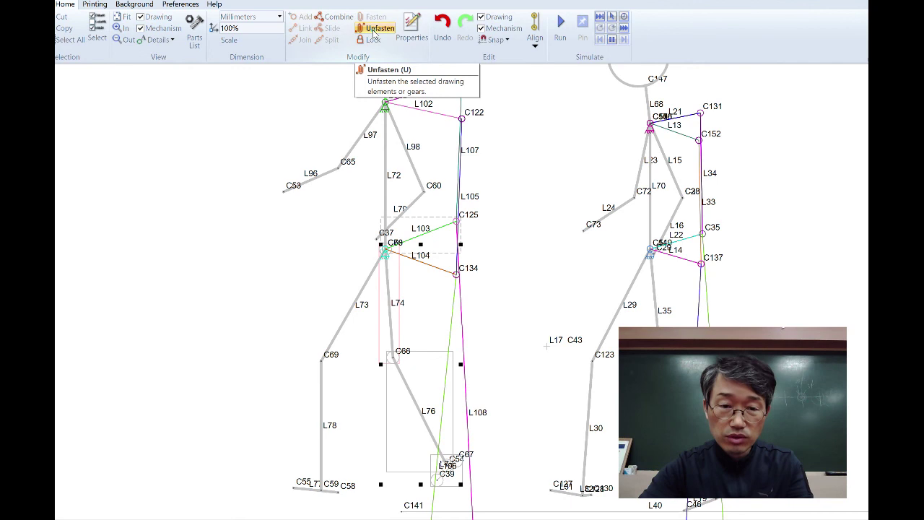
pyautogui.click(374, 30)
# Fasten thigh line L74, shin line L76 and the new foot line L75 to hip link L103.
pyautogui.click(434, 230)
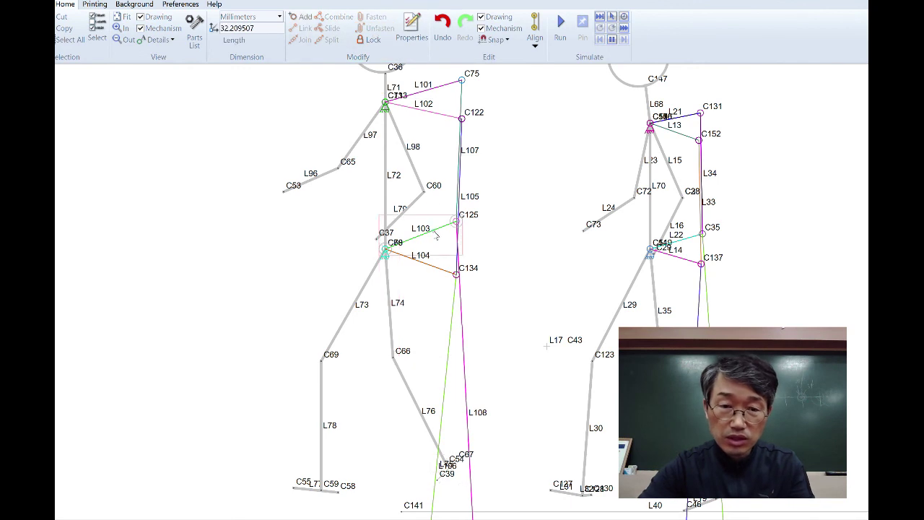
pyautogui.keyDown('shift'); pyautogui.click(388, 292); pyautogui.keyUp('shift')
pyautogui.keyDown('shift'); pyautogui.click(412, 398); pyautogui.keyUp('shift')
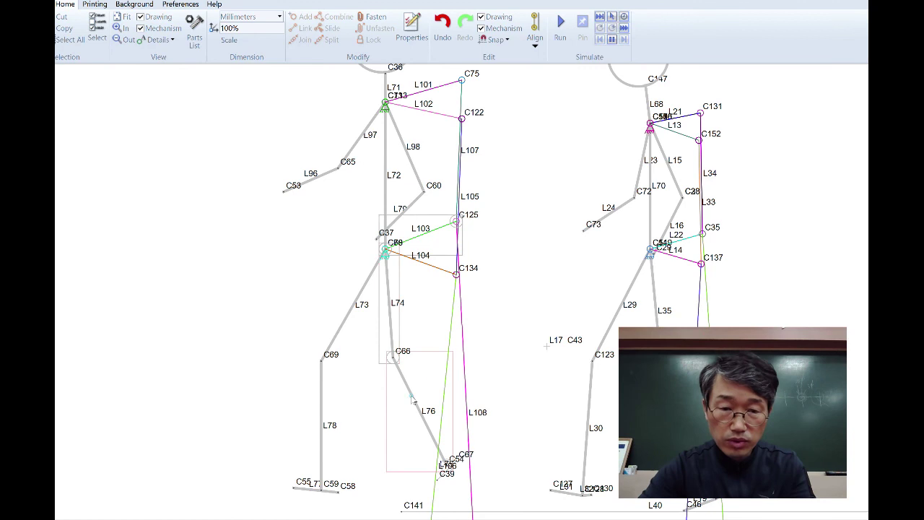
pyautogui.moveTo(406, 301); pyautogui.dragTo(377, 266)
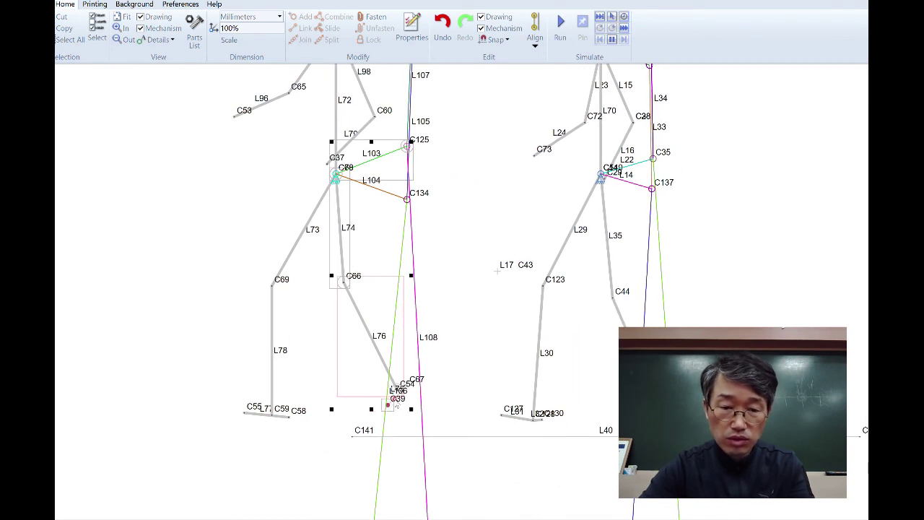
pyautogui.scroll(5, 401, 402)
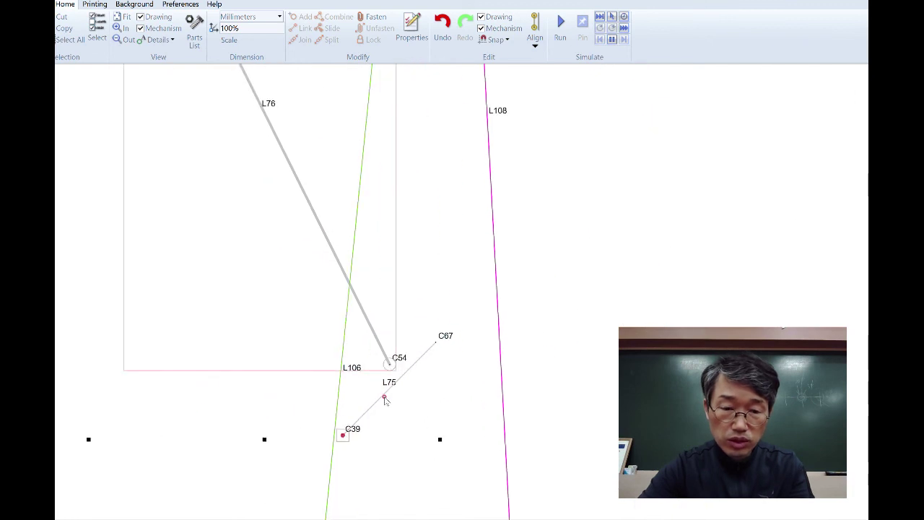
pyautogui.click(385, 400)
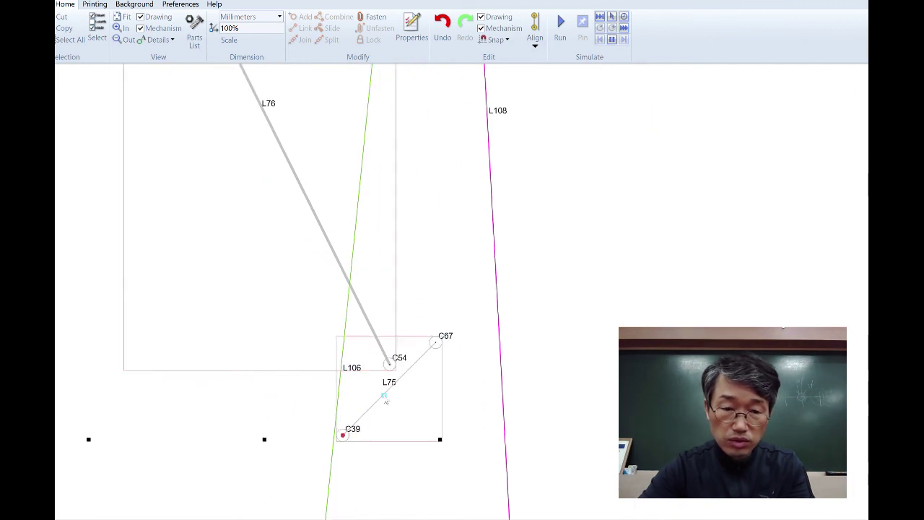
pyautogui.click(369, 20)
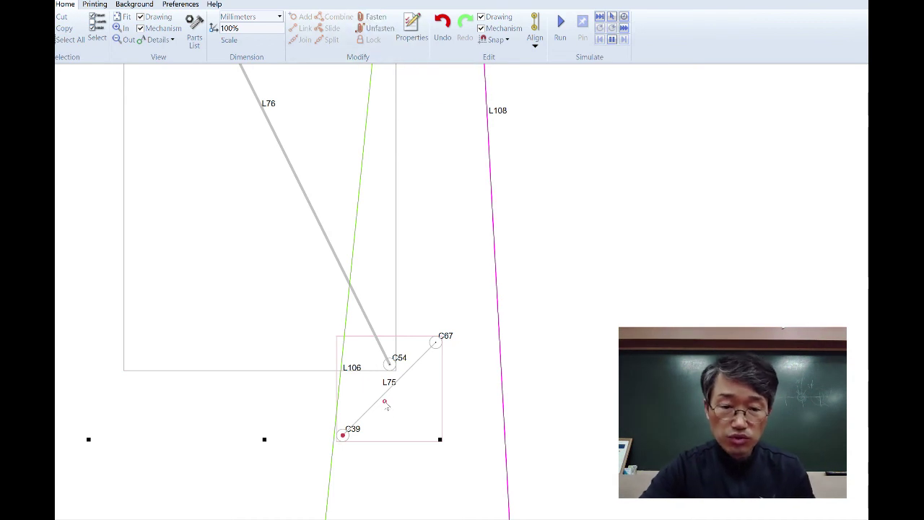
# Increase the line size of the selected leg lines, foot line and hip link L103 together.
pyautogui.doubleClick(381, 403)
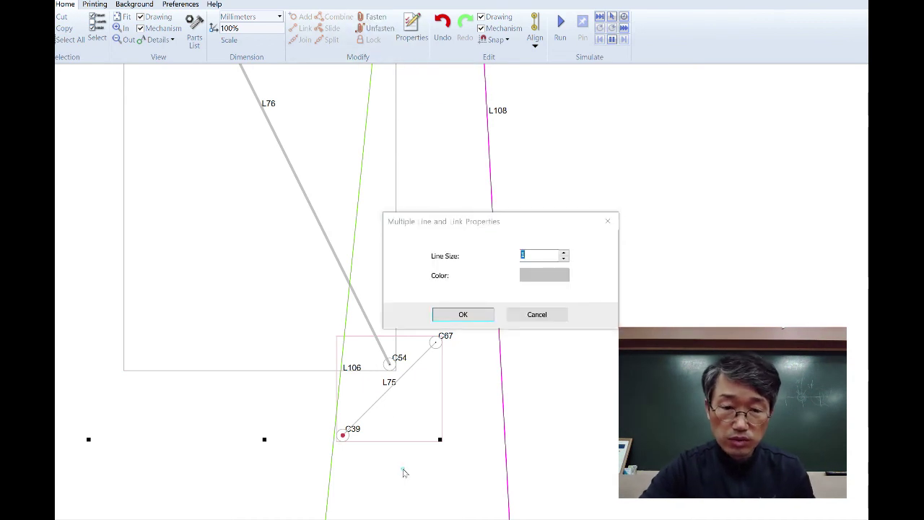
pyautogui.click(564, 252)
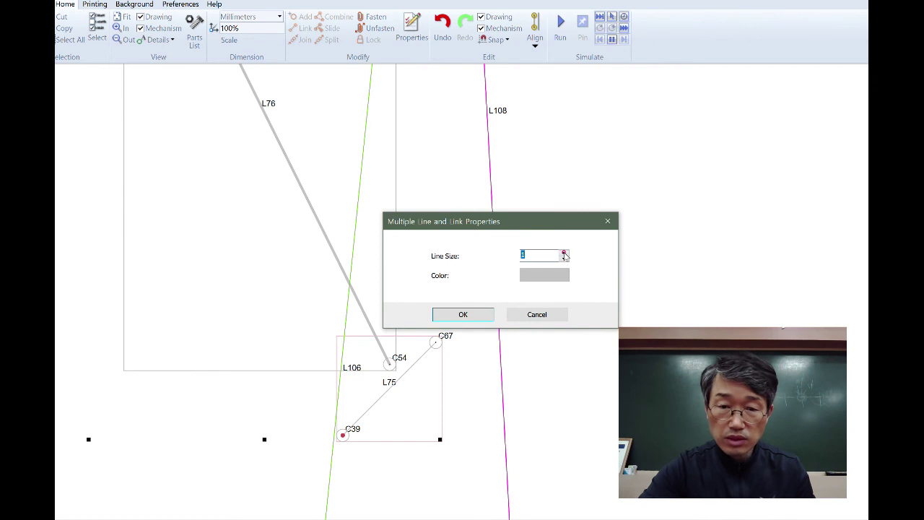
pyautogui.click(463, 314)
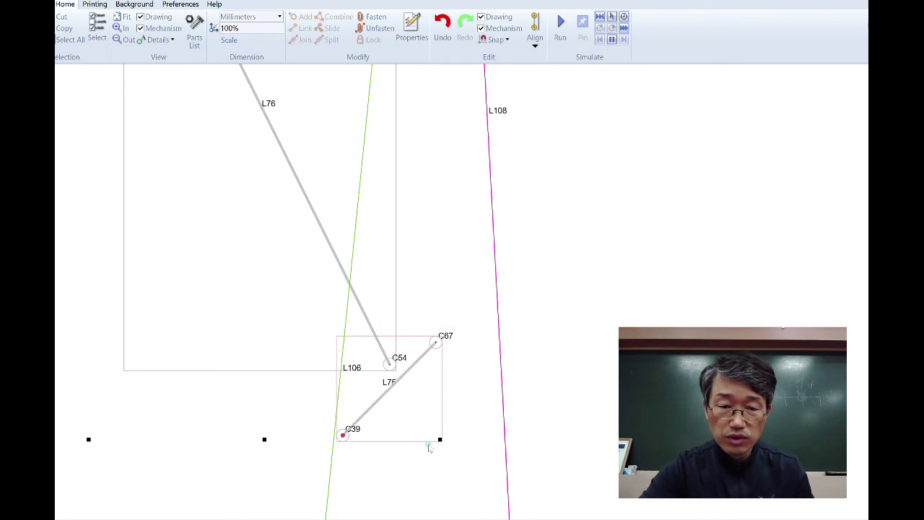
# Shift foot line L75 so that it passes through ankle C54.
pyautogui.click(432, 423)
pyautogui.moveTo(405, 384); pyautogui.dragTo(397, 365)
pyautogui.click(407, 453)
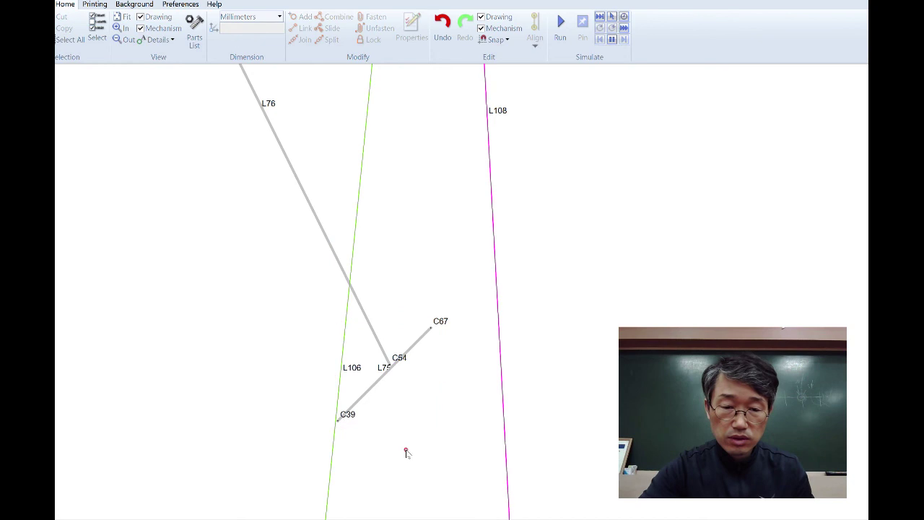
# Move end C39 of the foot line outward to lengthen the foot and flatten its slope.
pyautogui.scroll(-5, 426, 427)
pyautogui.scroll(5, 420, 433)
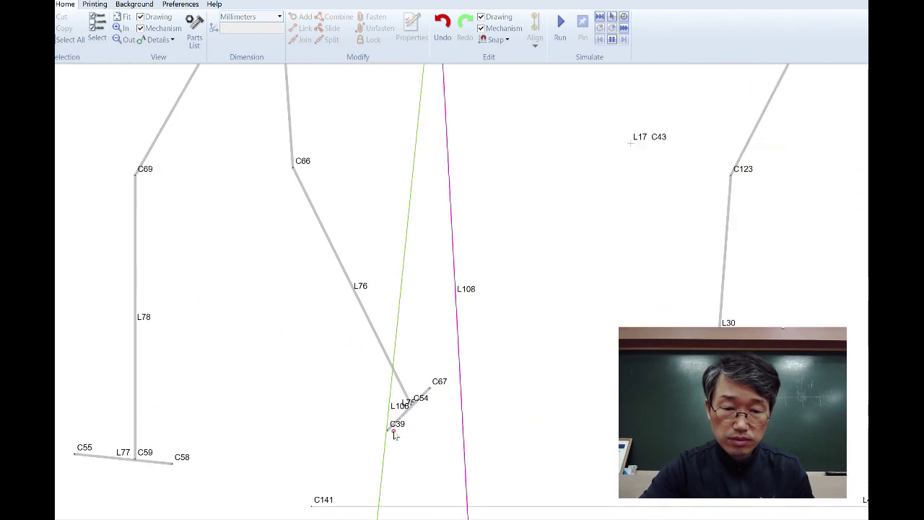
pyautogui.moveTo(389, 432); pyautogui.dragTo(379, 440)
pyautogui.click(418, 443)
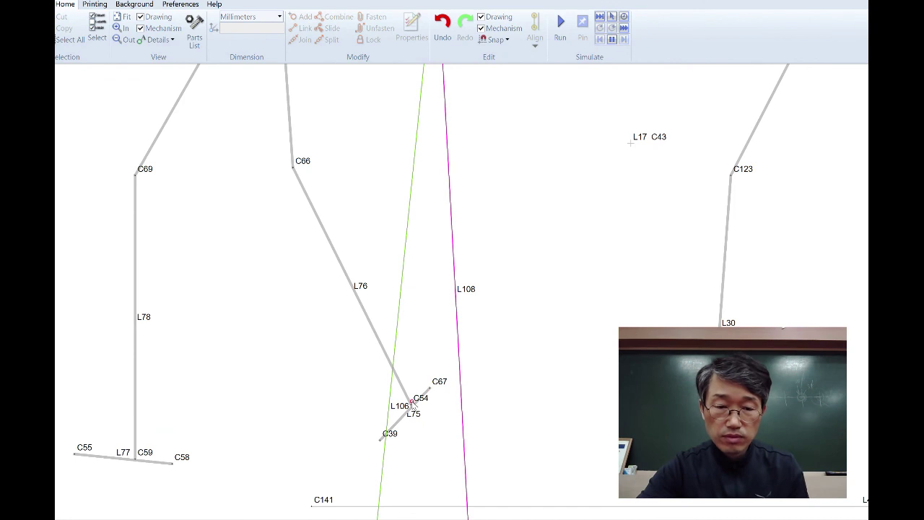
pyautogui.moveTo(379, 438); pyautogui.dragTo(361, 439)
pyautogui.click(438, 426)
# Run the simulation and examine the walking motion of both figures with the replaced foot attached.
pyautogui.scroll(-7, 441, 355)
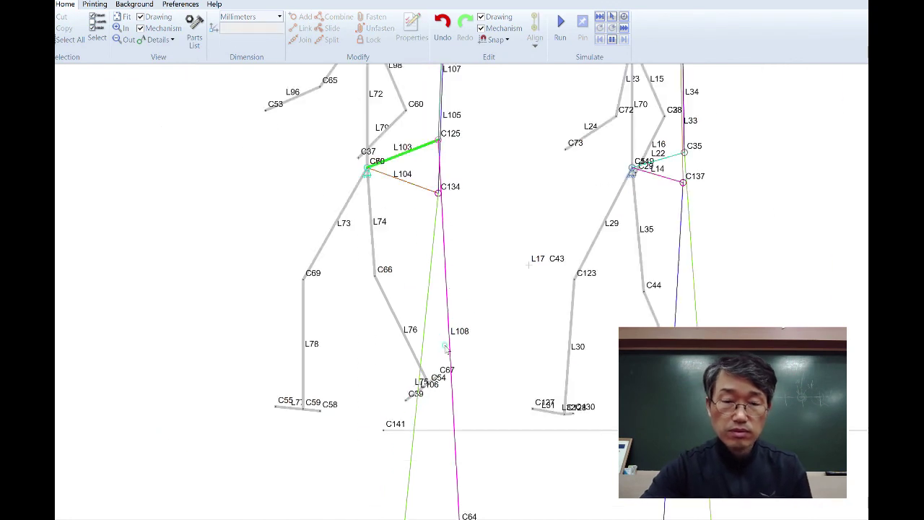
pyautogui.scroll(3, 469, 295)
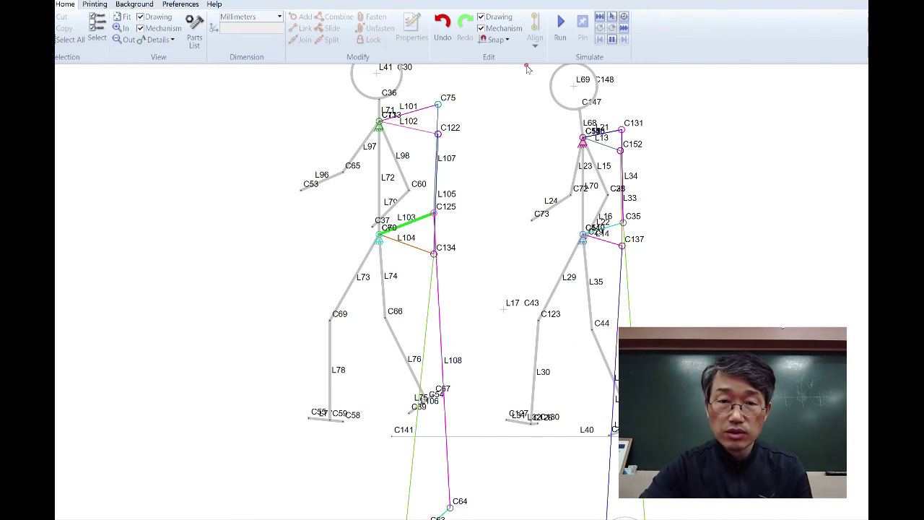
pyautogui.click(561, 29)
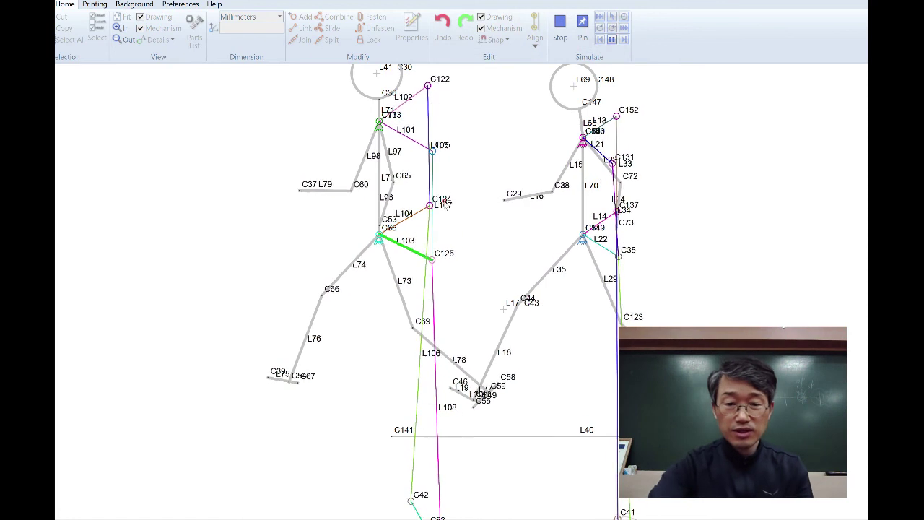
pyautogui.scroll(-1, 446, 191)
pyautogui.moveTo(467, 158); pyautogui.dragTo(415, 210)
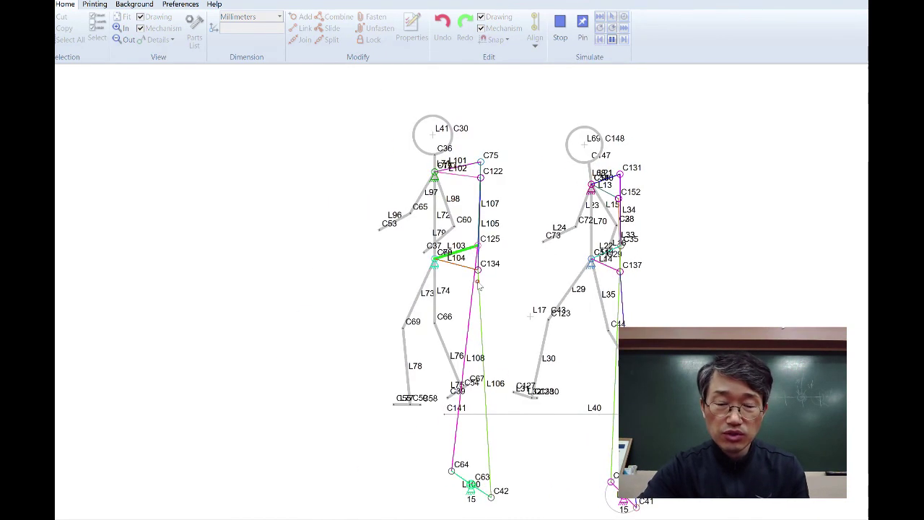
pyautogui.scroll(3, 498, 309)
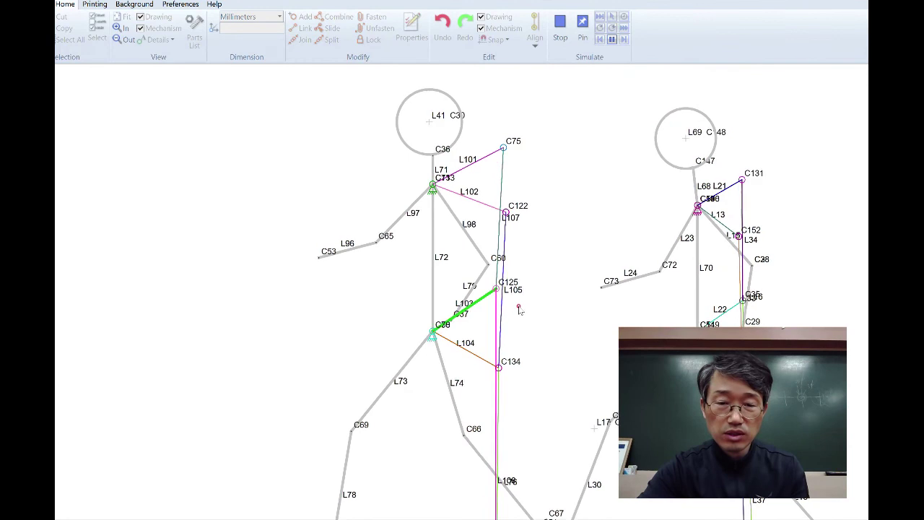
pyautogui.scroll(-2, 509, 316)
pyautogui.moveTo(503, 319); pyautogui.dragTo(476, 291)
pyautogui.scroll(-2, 476, 292)
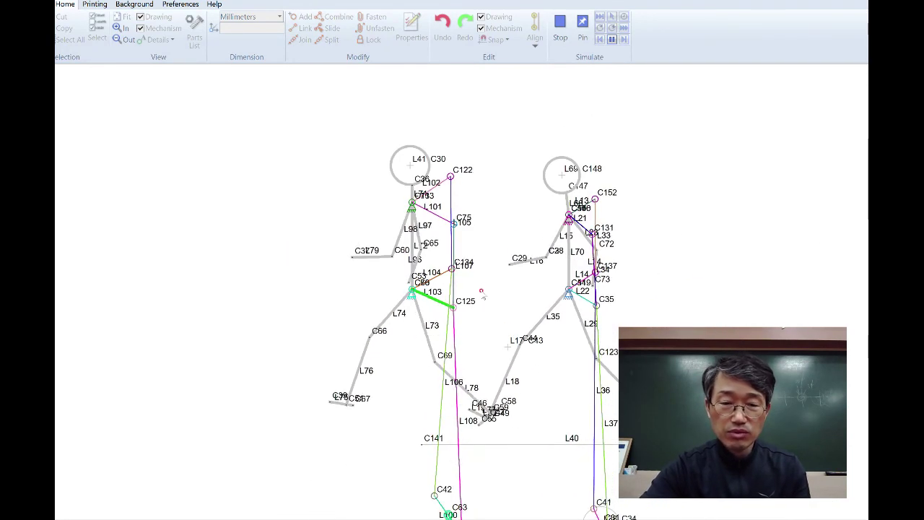
pyautogui.moveTo(482, 294); pyautogui.dragTo(465, 261)
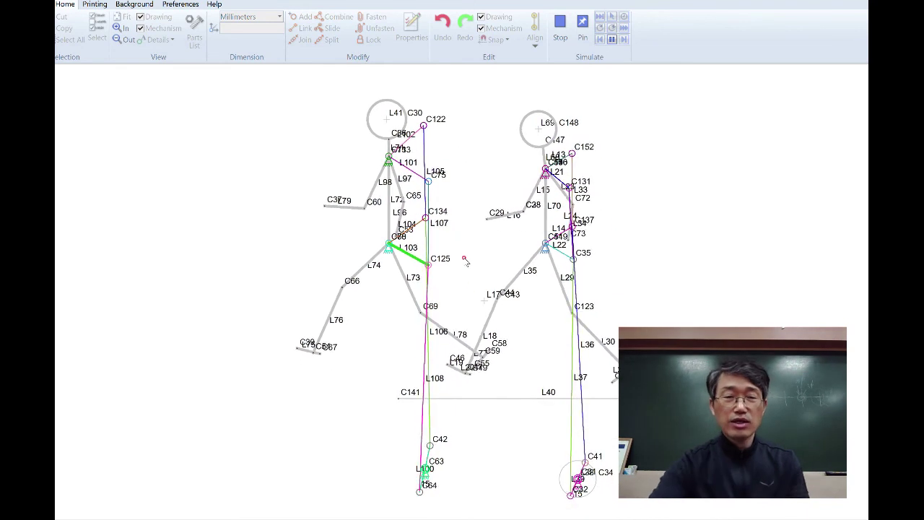